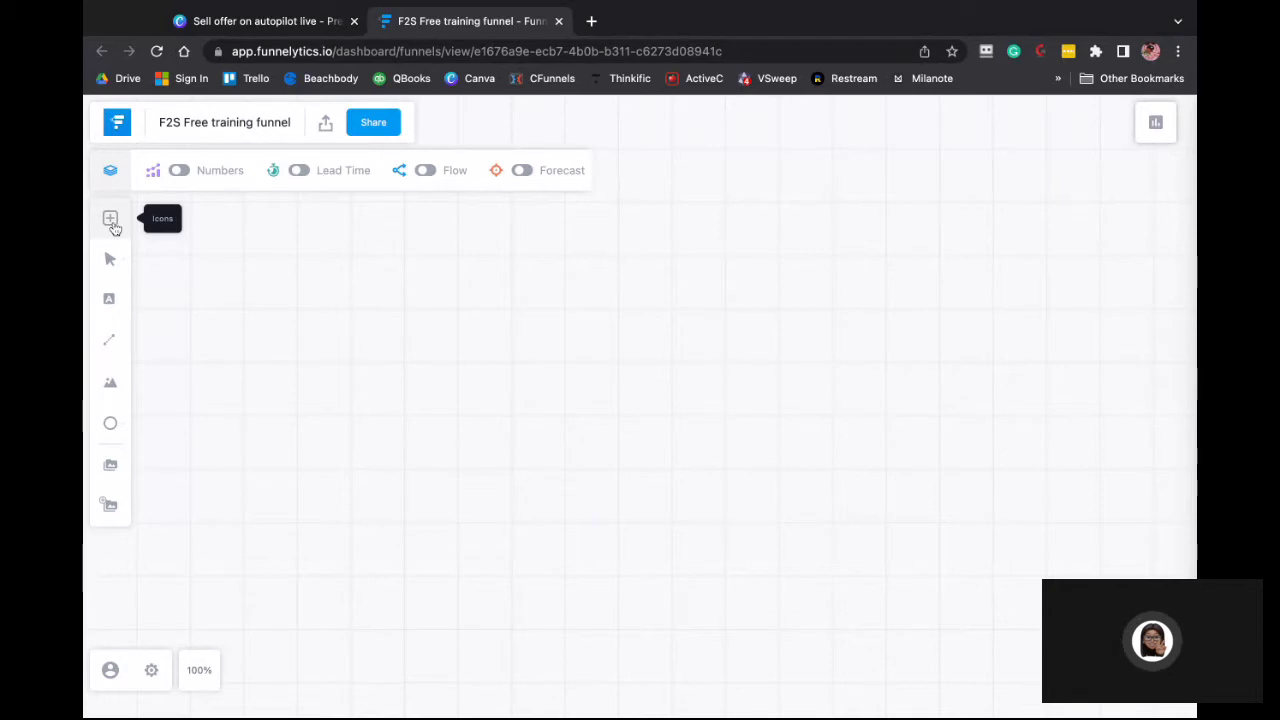
Browse the Traffic and Misc icon sets for icons that represent the funnel's traffic sources
click(112, 222)
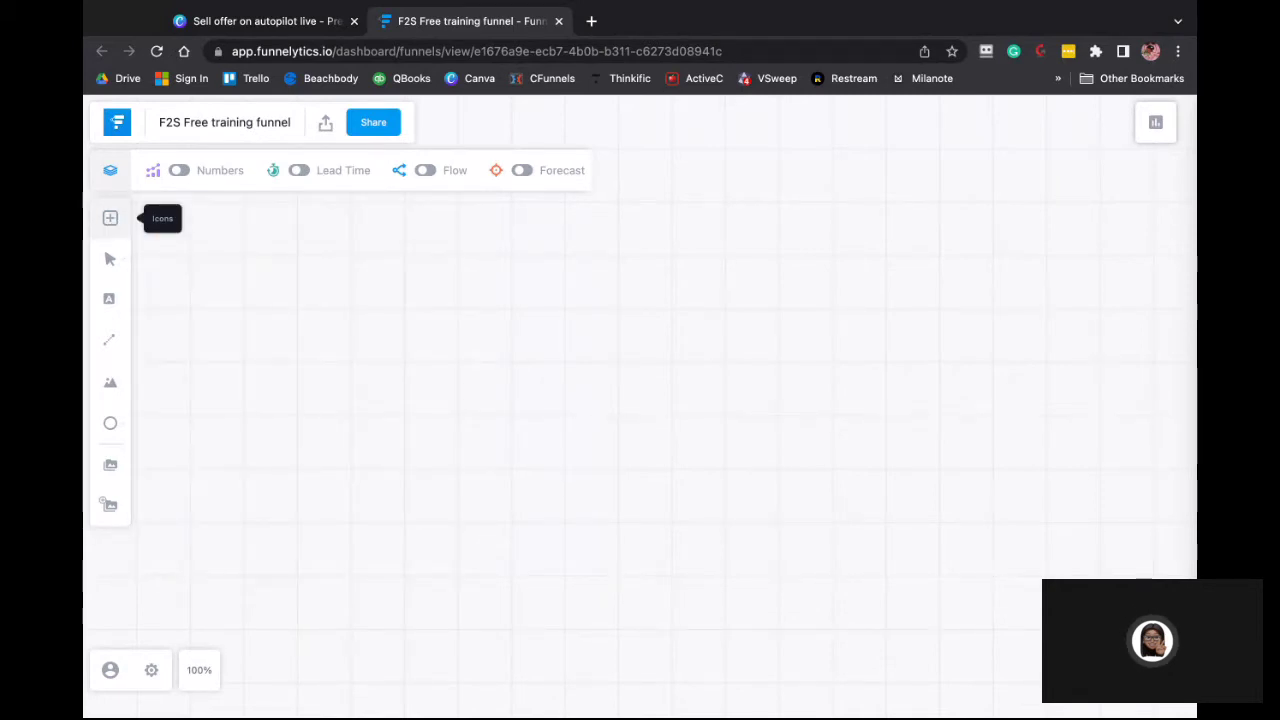
click(110, 222)
click(110, 224)
click(110, 222)
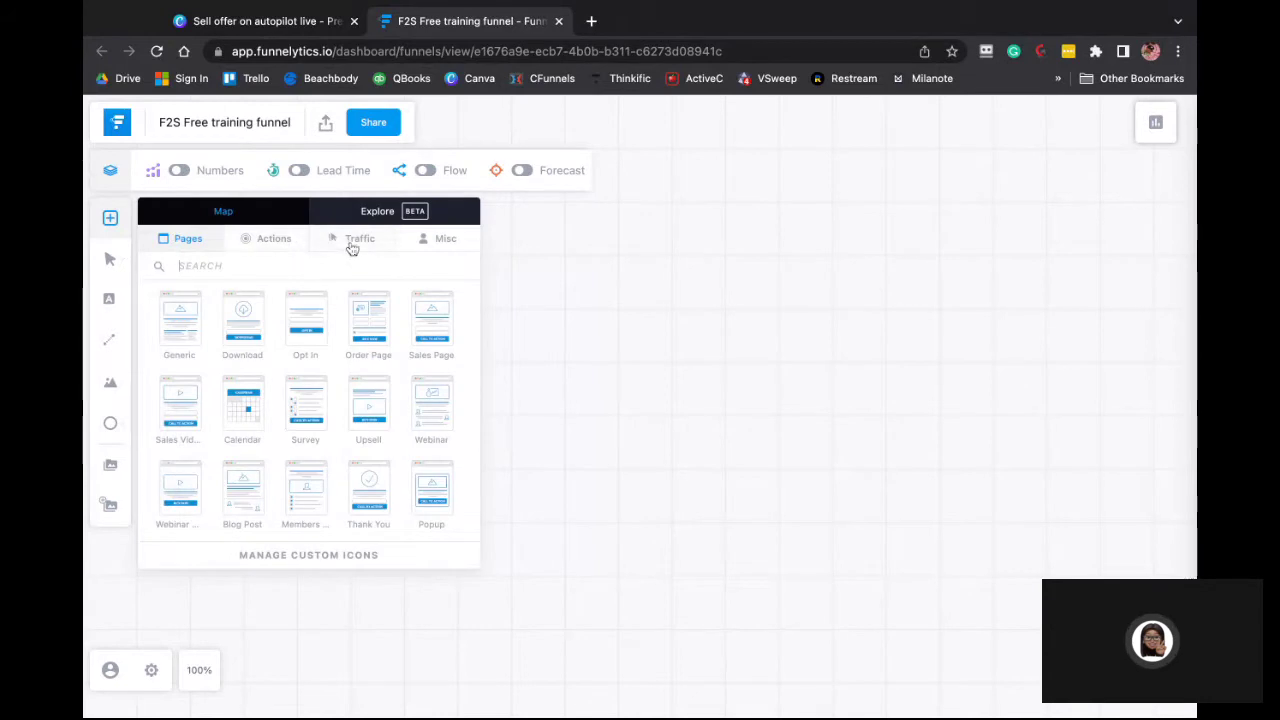
click(352, 246)
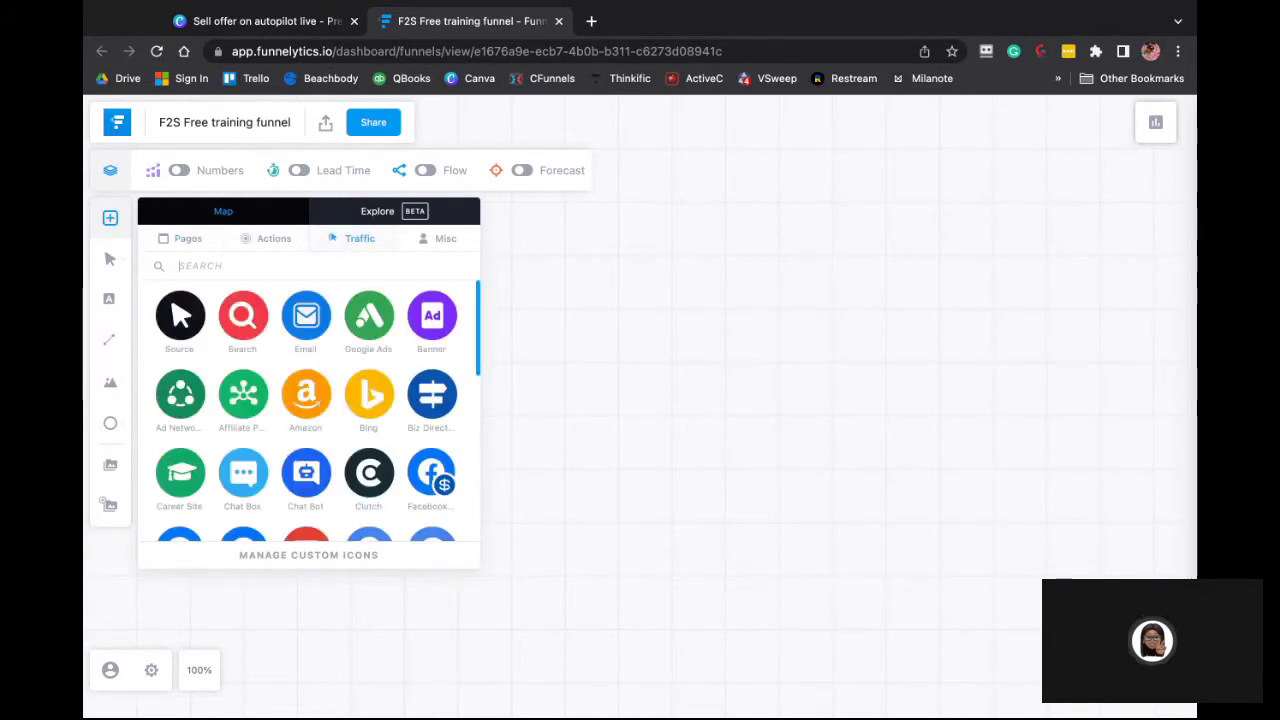
click(423, 246)
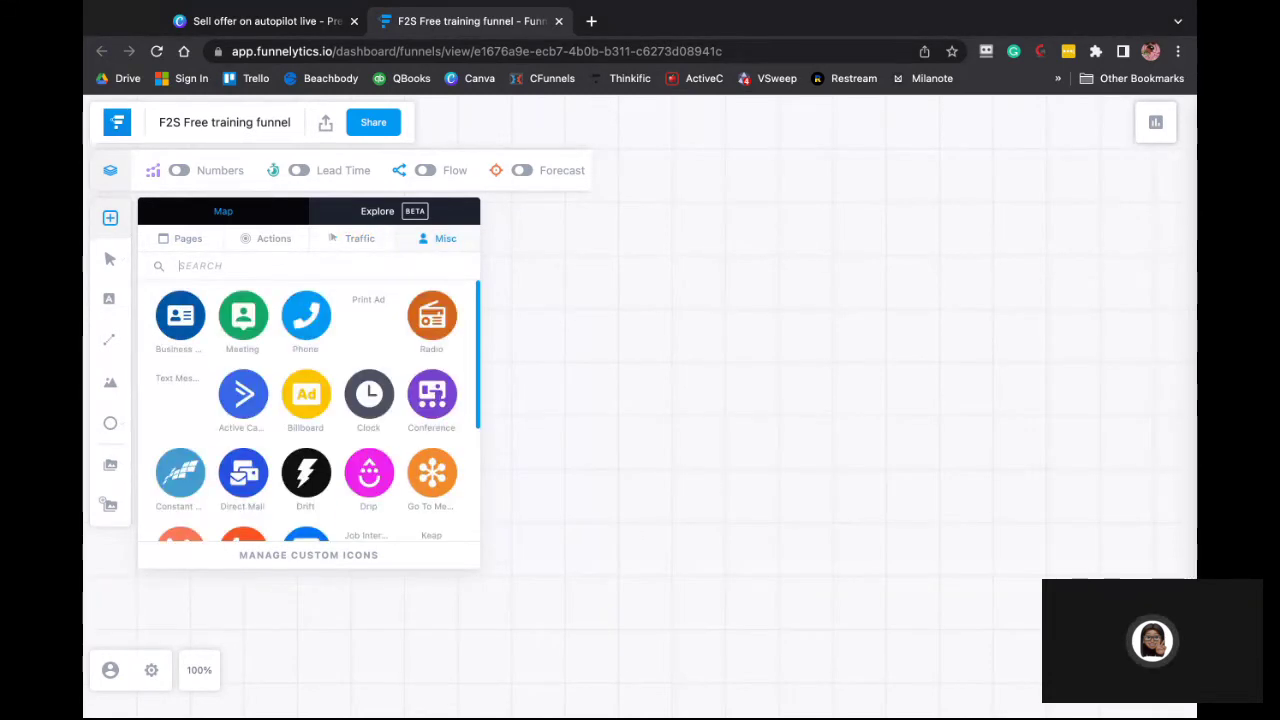
click(357, 249)
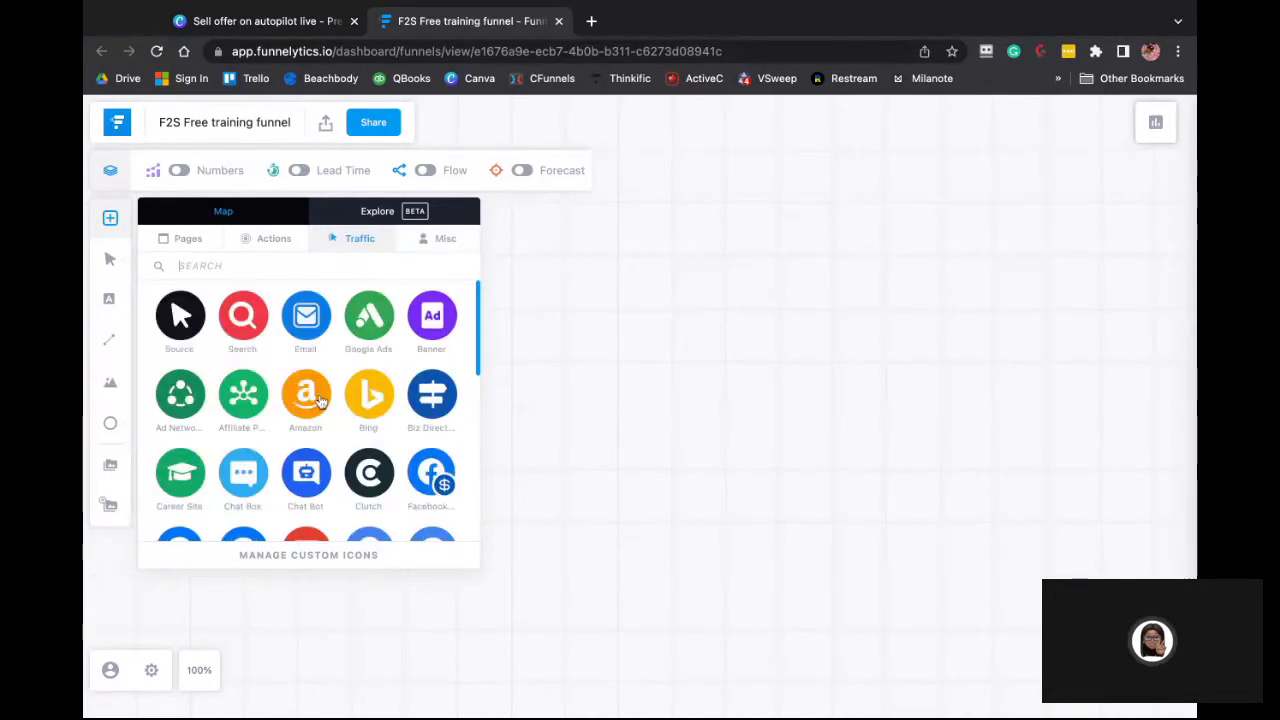
scroll(320, 400, down, 2)
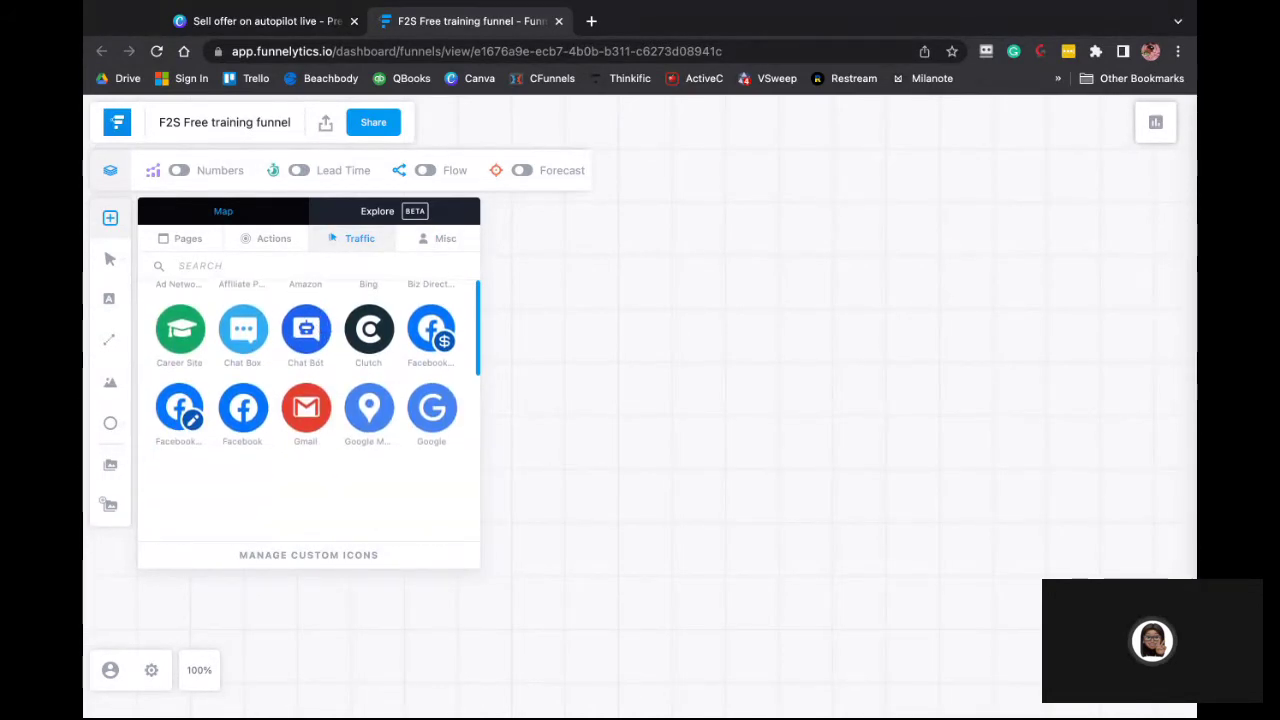
scroll(320, 400, down, 2)
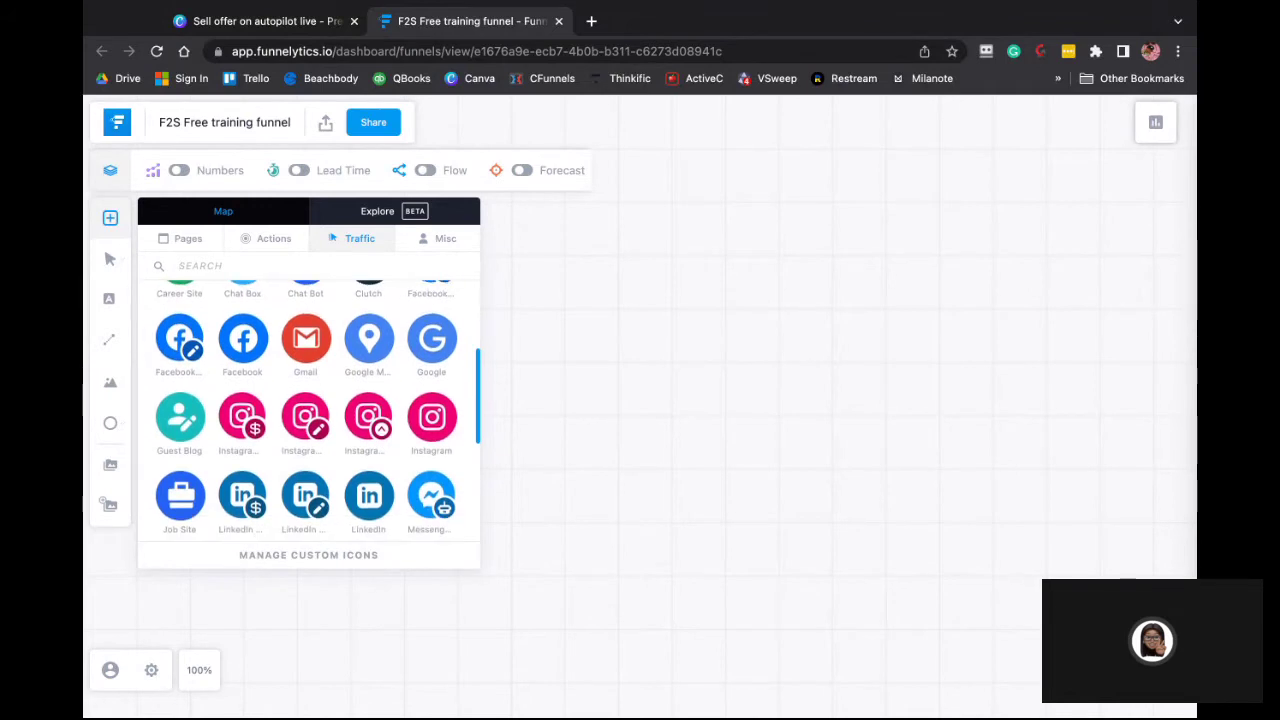
scroll(309, 410, down, 1)
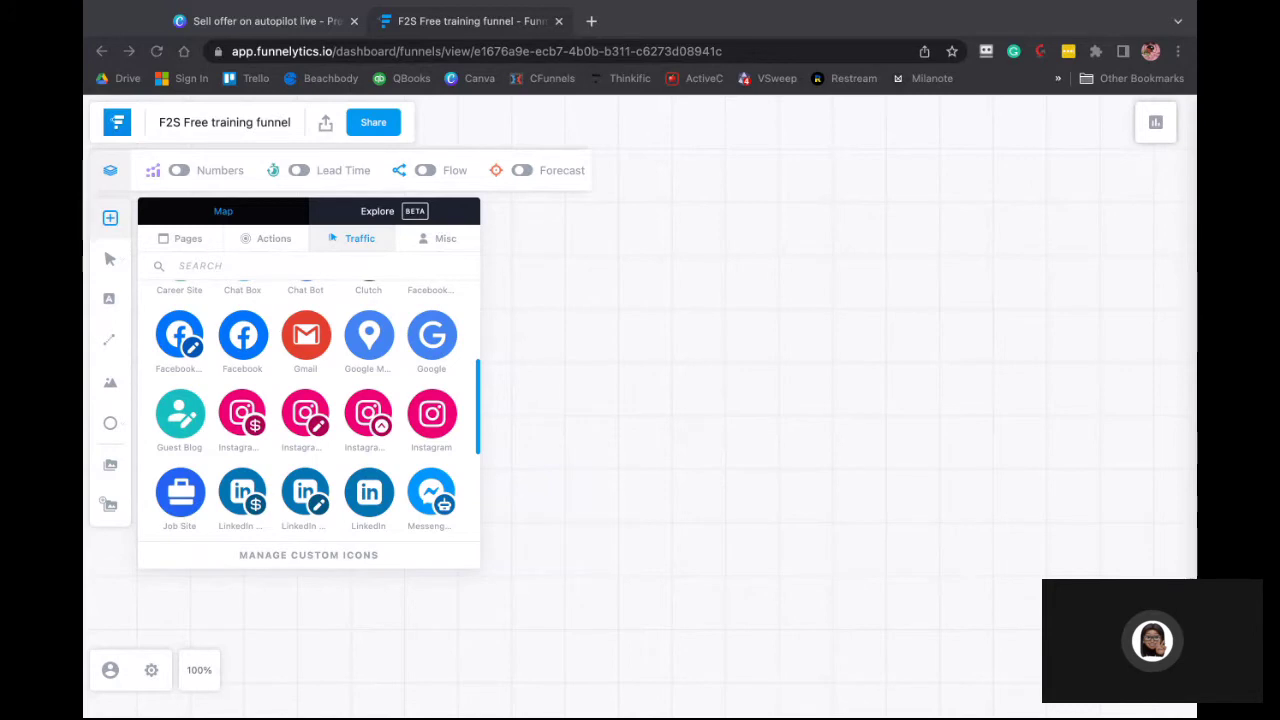
click(814, 27)
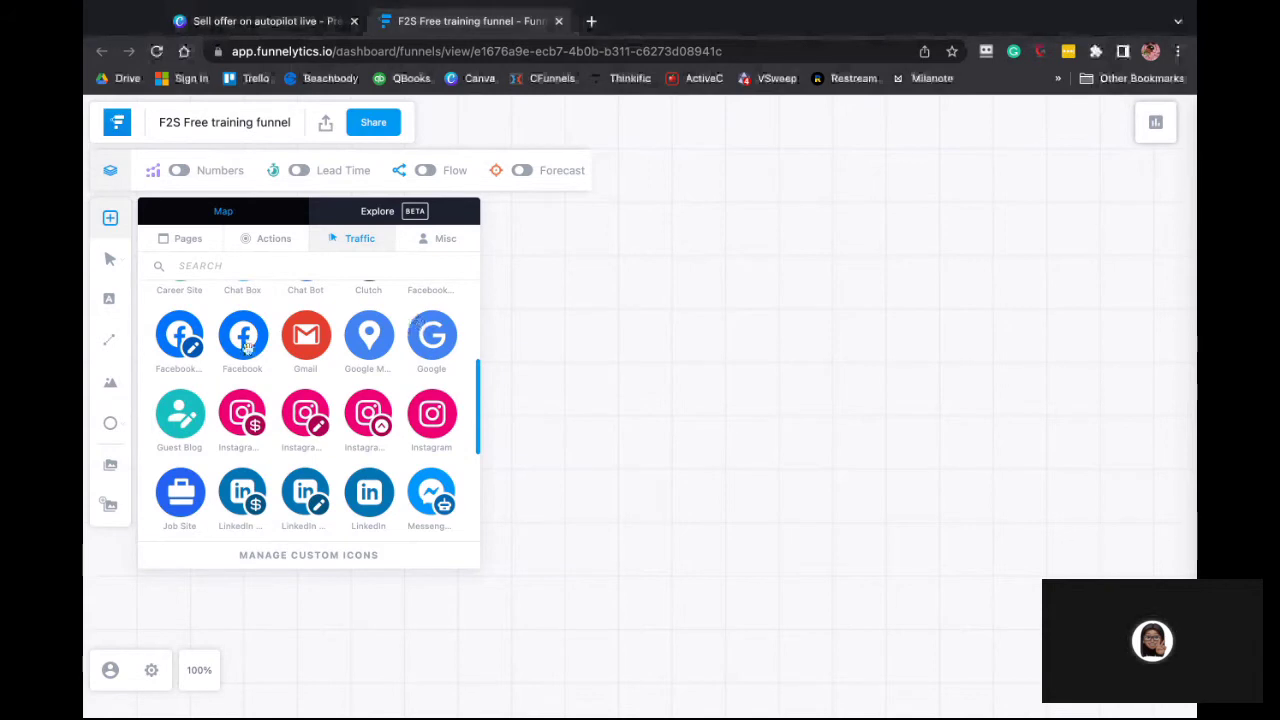
scroll(247, 347, up, 3)
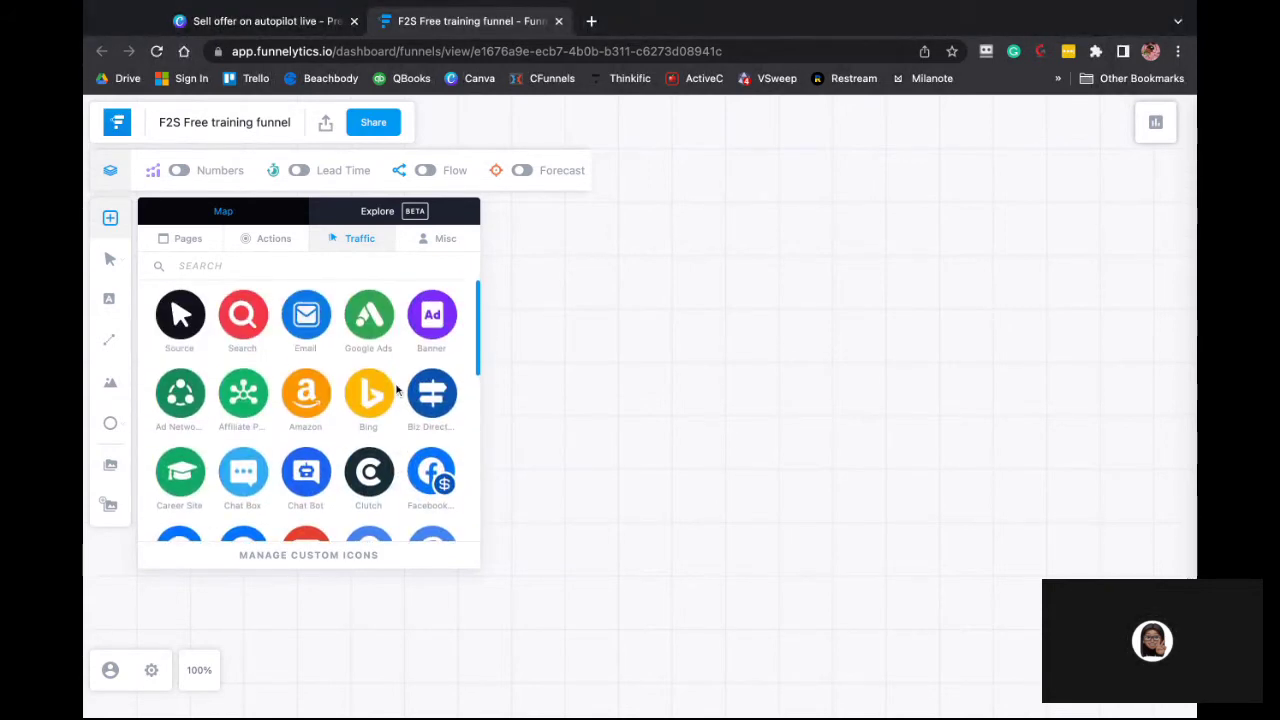
scroll(367, 432, down, 1)
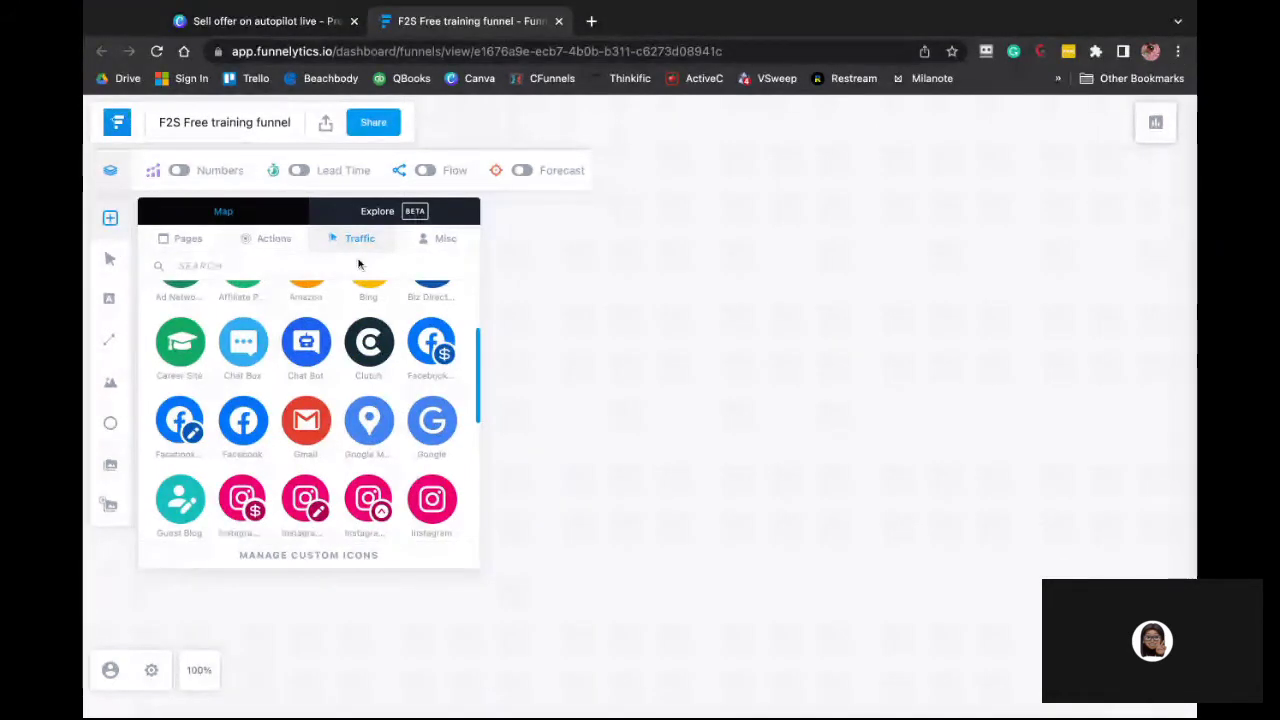
Reload the funnel page and dismiss the demo booking offer covering the canvas
click(156, 53)
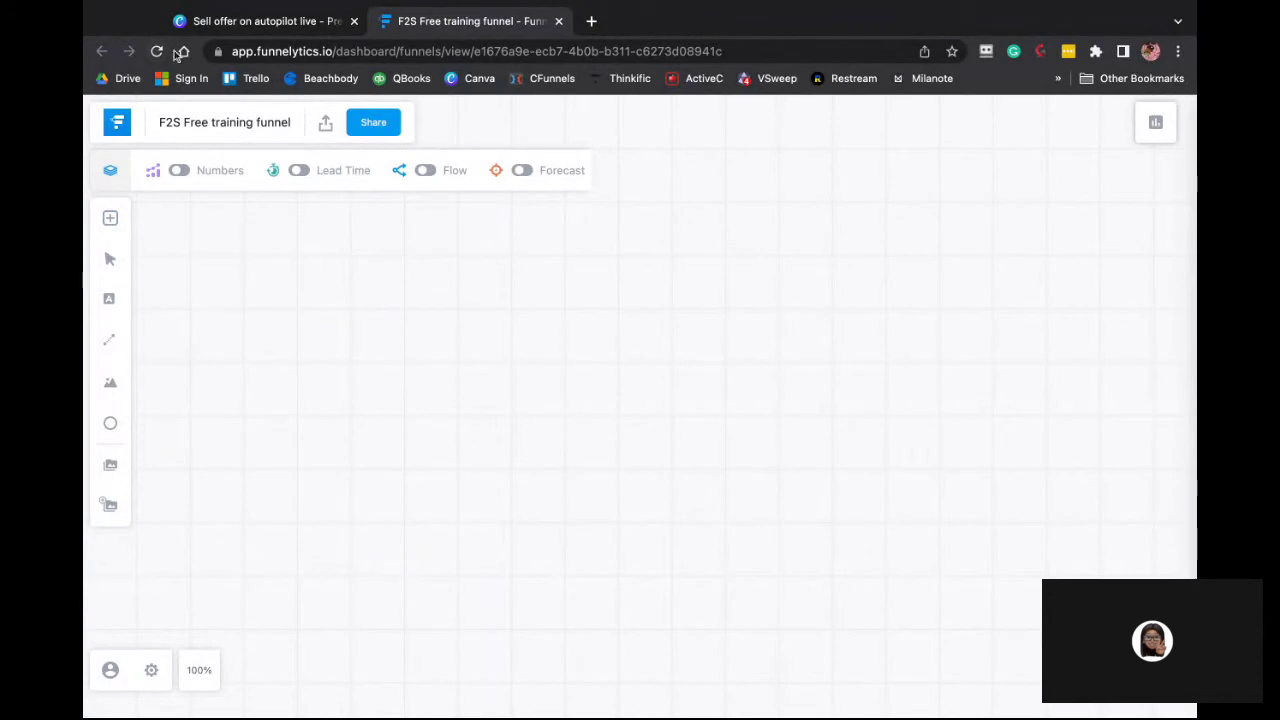
click(161, 57)
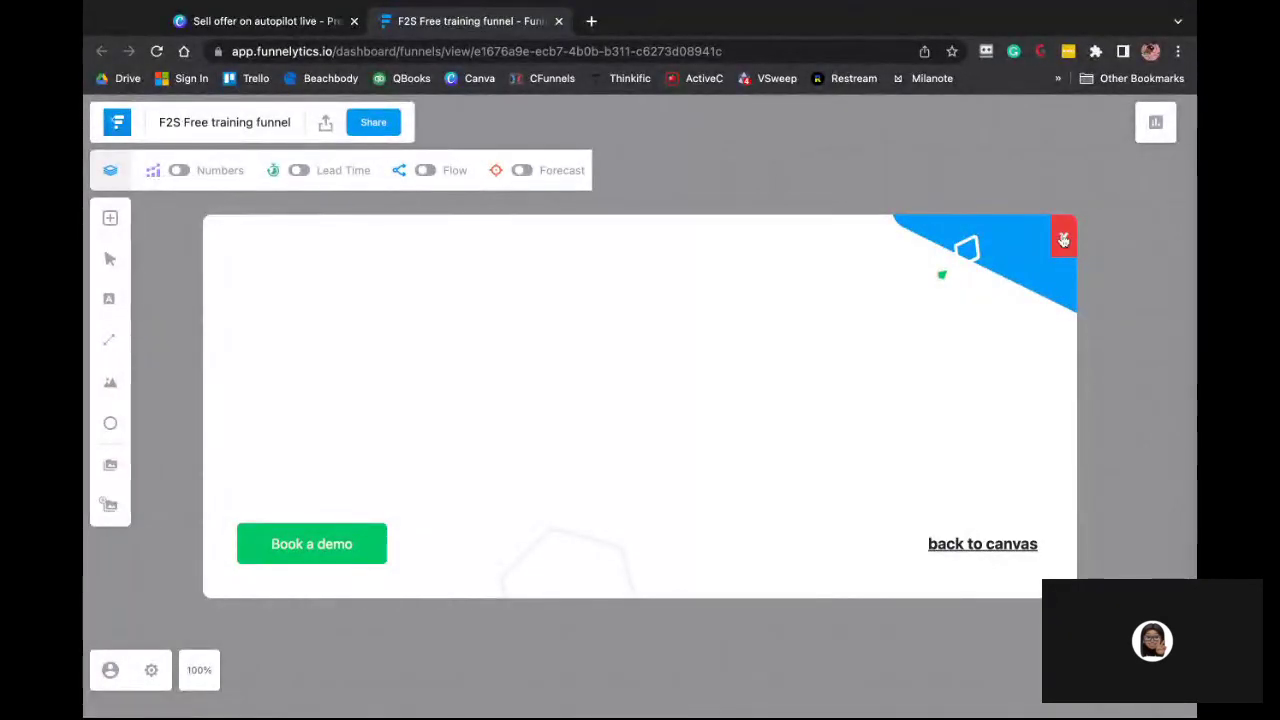
key(Escape)
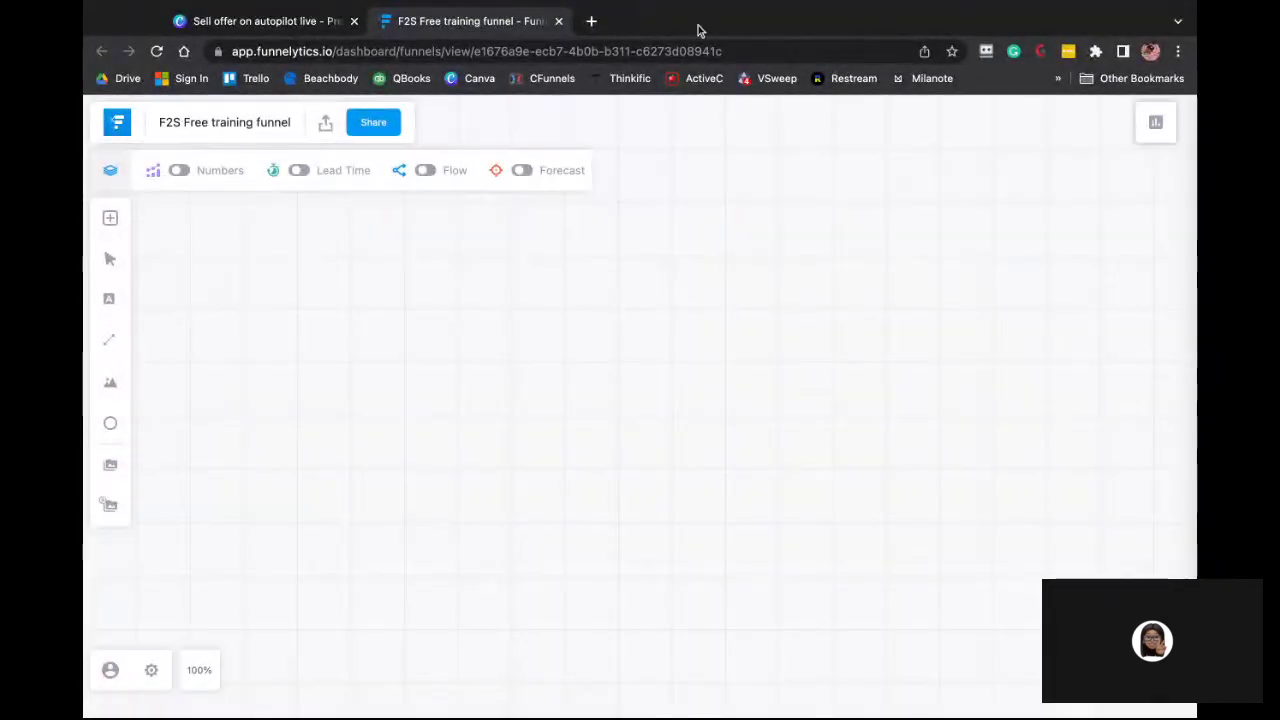
Place a Facebook traffic icon on the canvas and an Instagram traffic icon above it
click(111, 220)
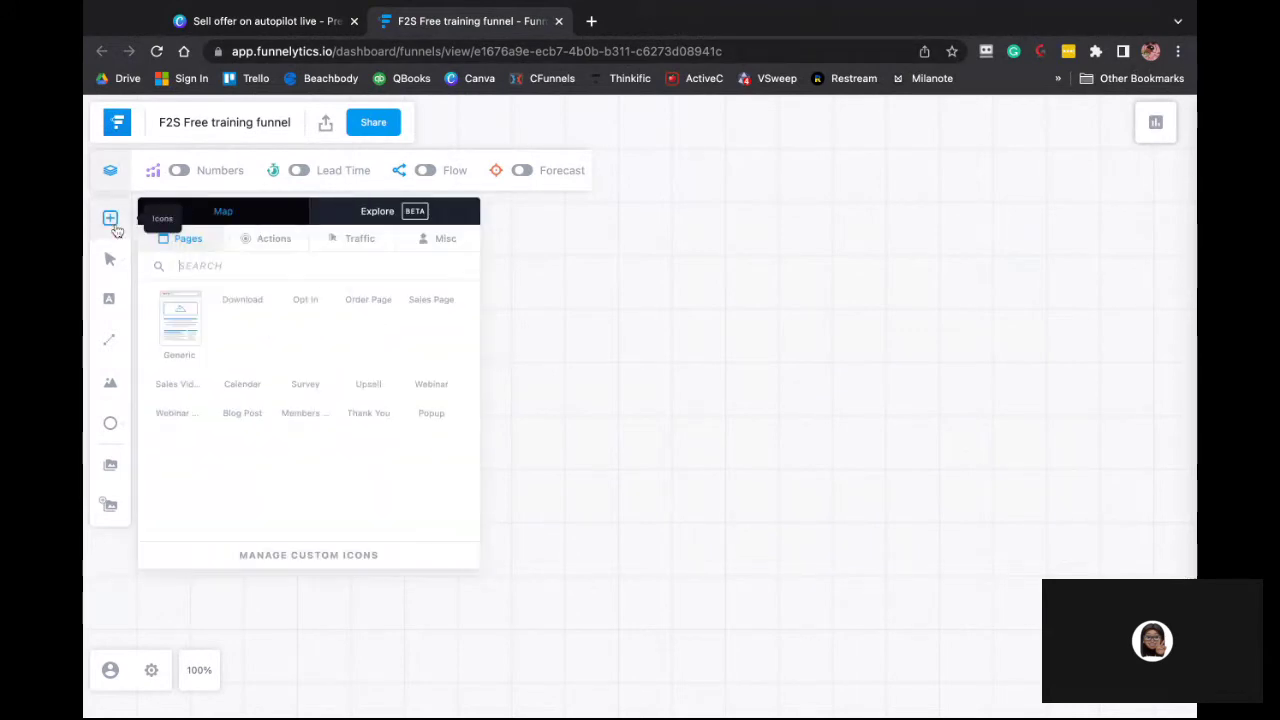
click(366, 245)
scroll(353, 455, down, 1)
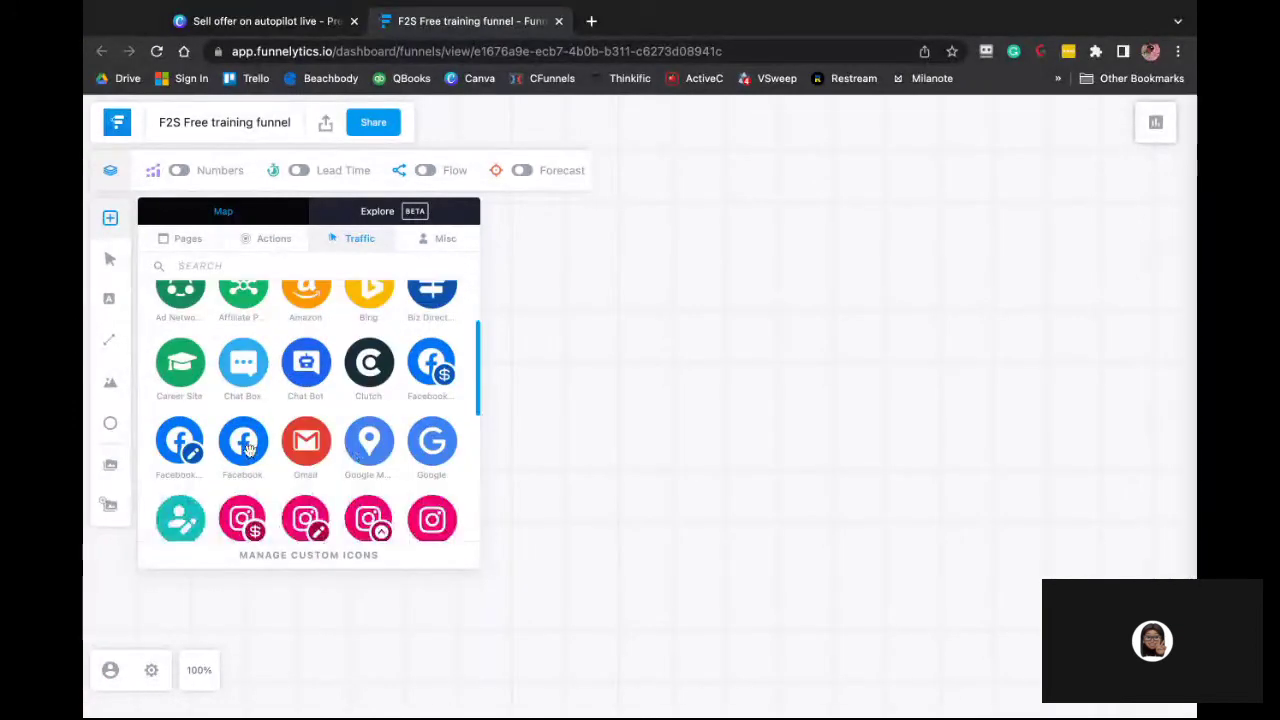
drag(248, 449, 530, 466)
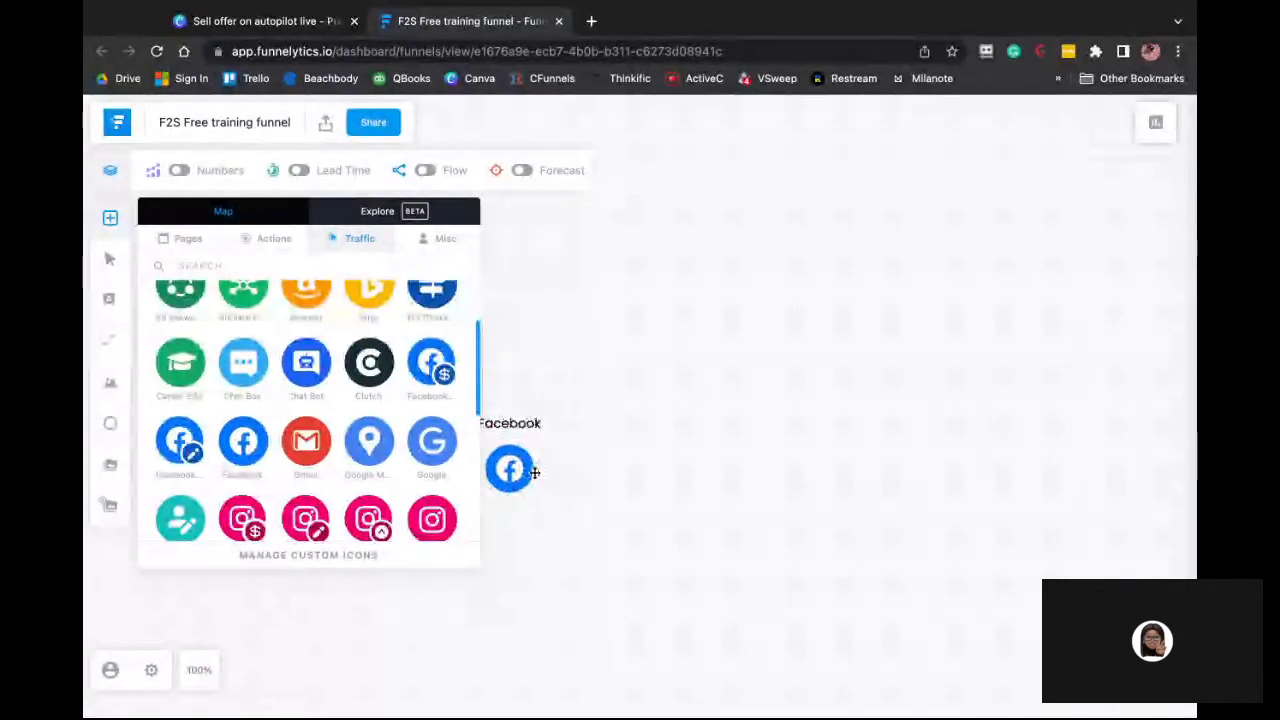
scroll(370, 463, down, 2)
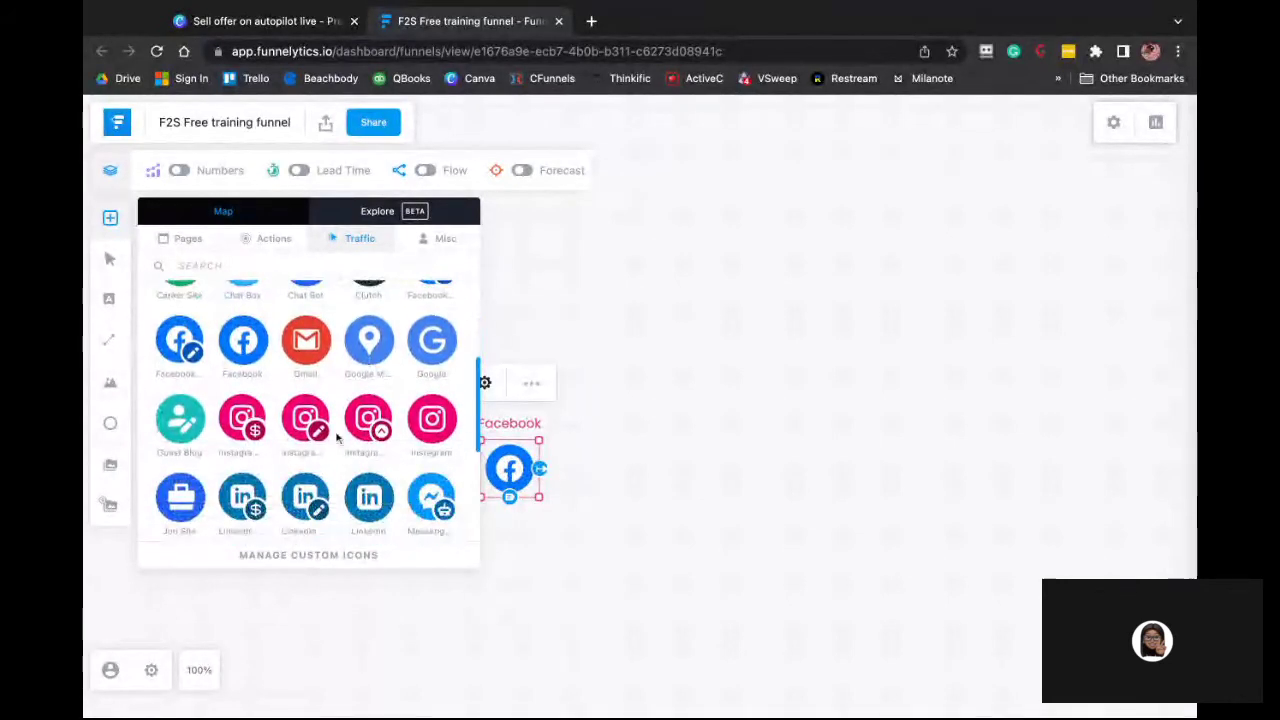
drag(430, 425, 536, 344)
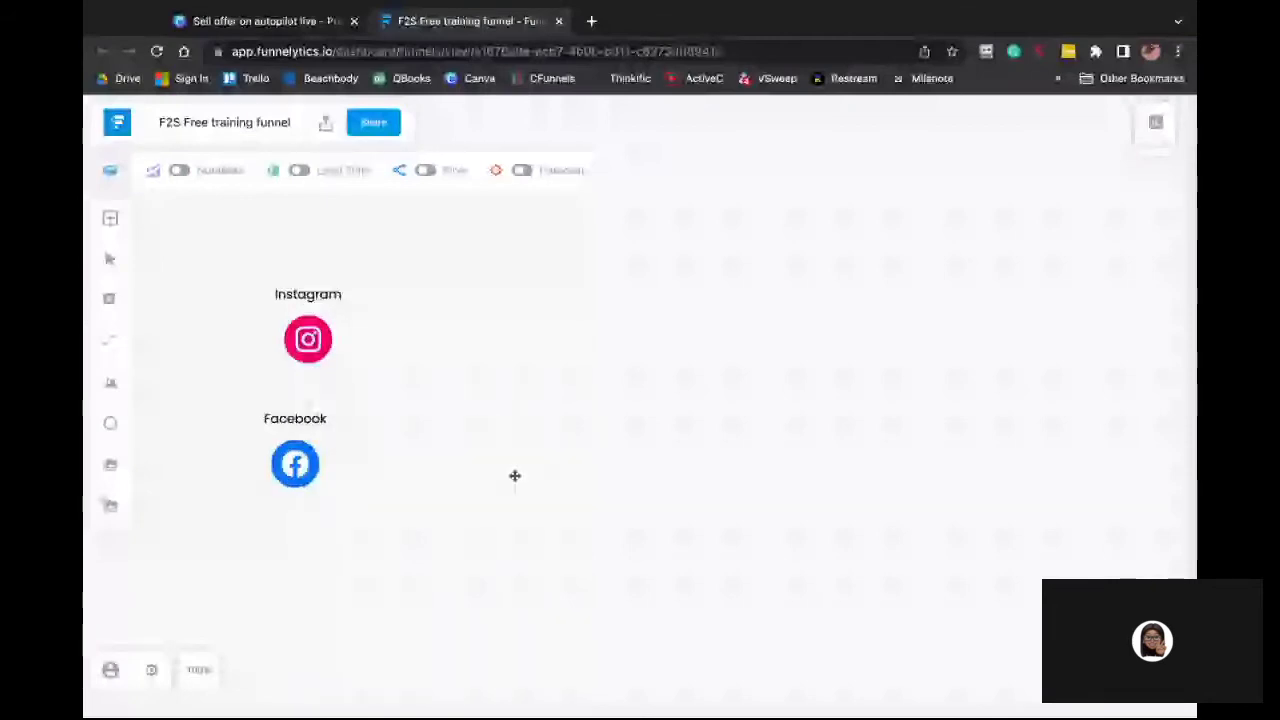
Shift the Instagram and Facebook icons further left on the canvas, with Facebook aligned directly beneath Instagram
click(300, 465)
scroll(394, 674, down, 1)
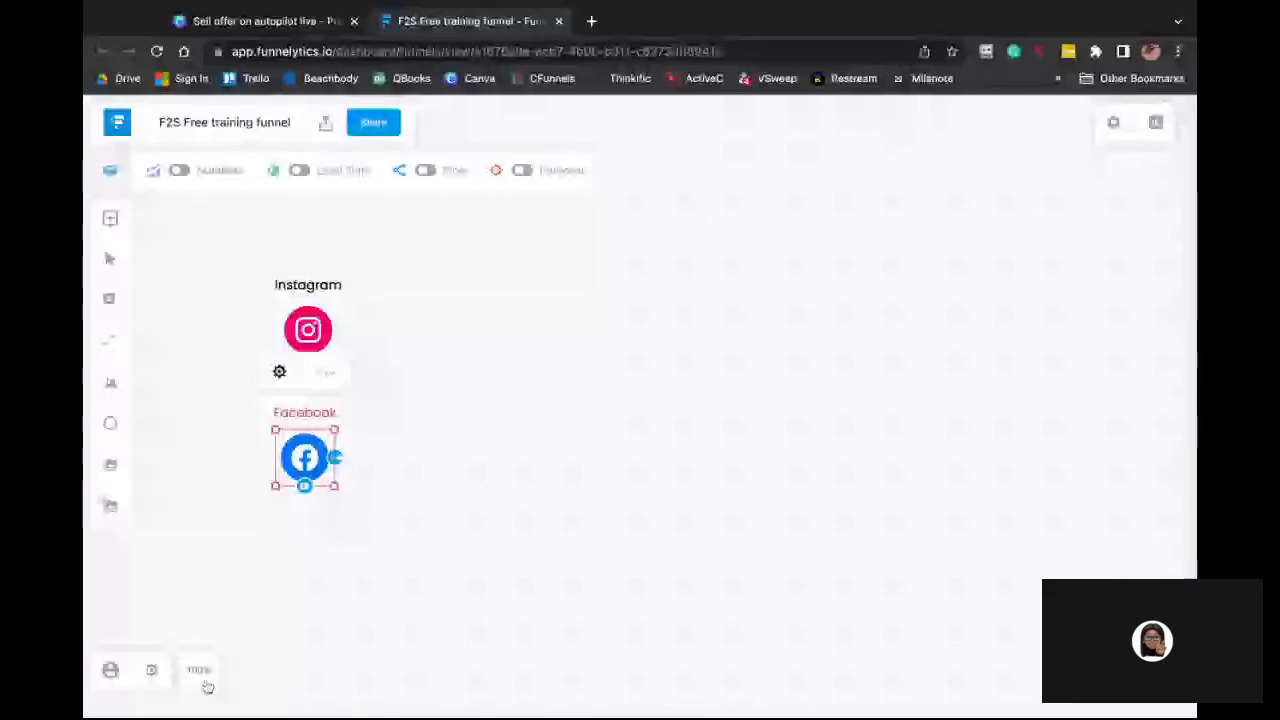
click(281, 676)
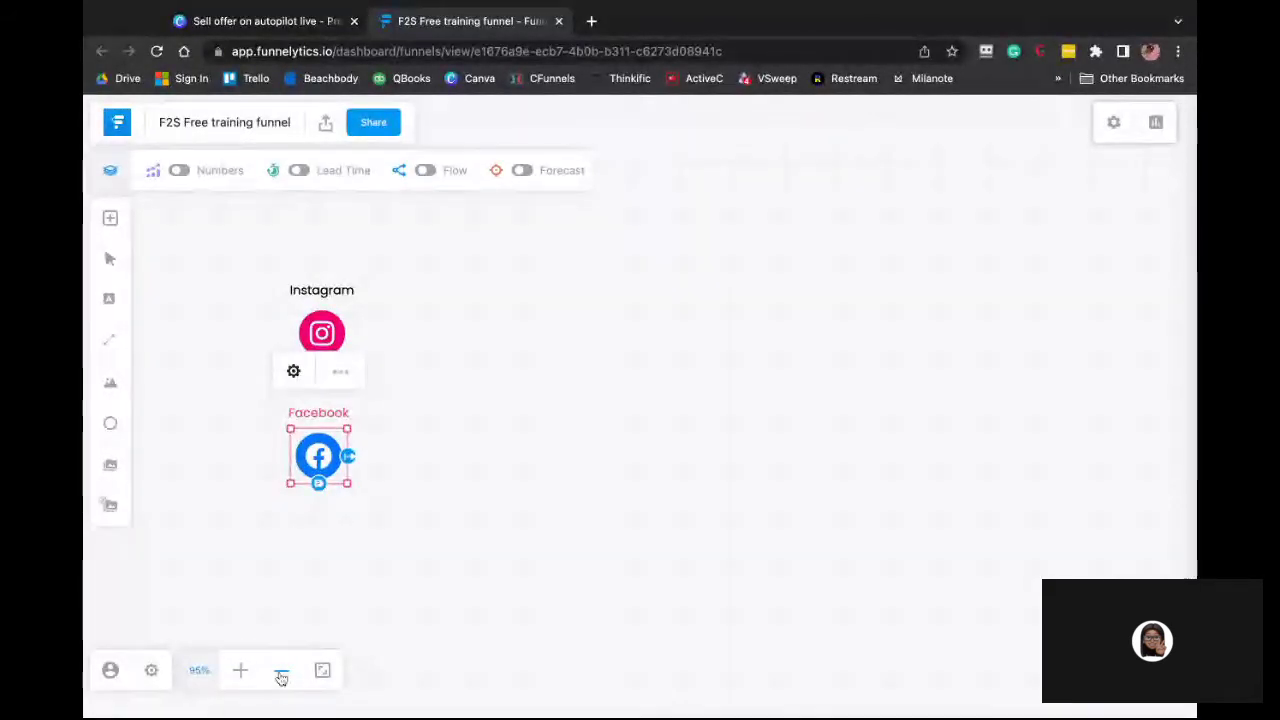
click(281, 676)
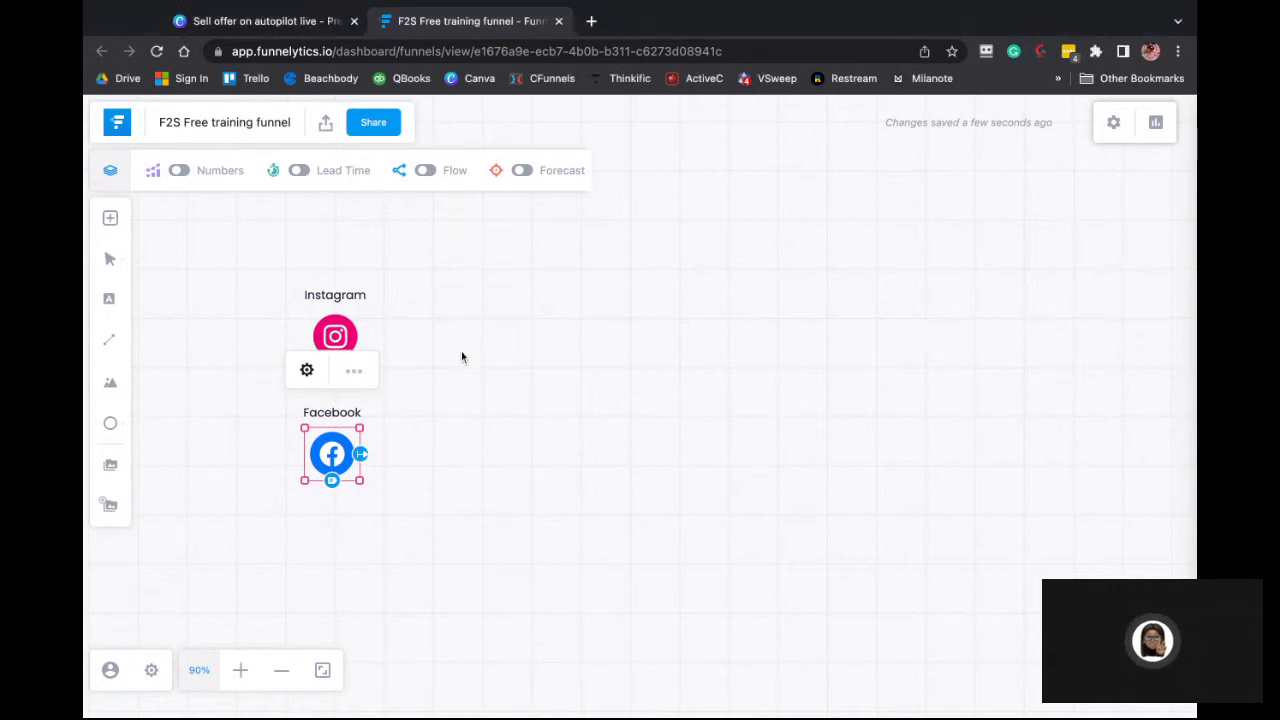
click(425, 343)
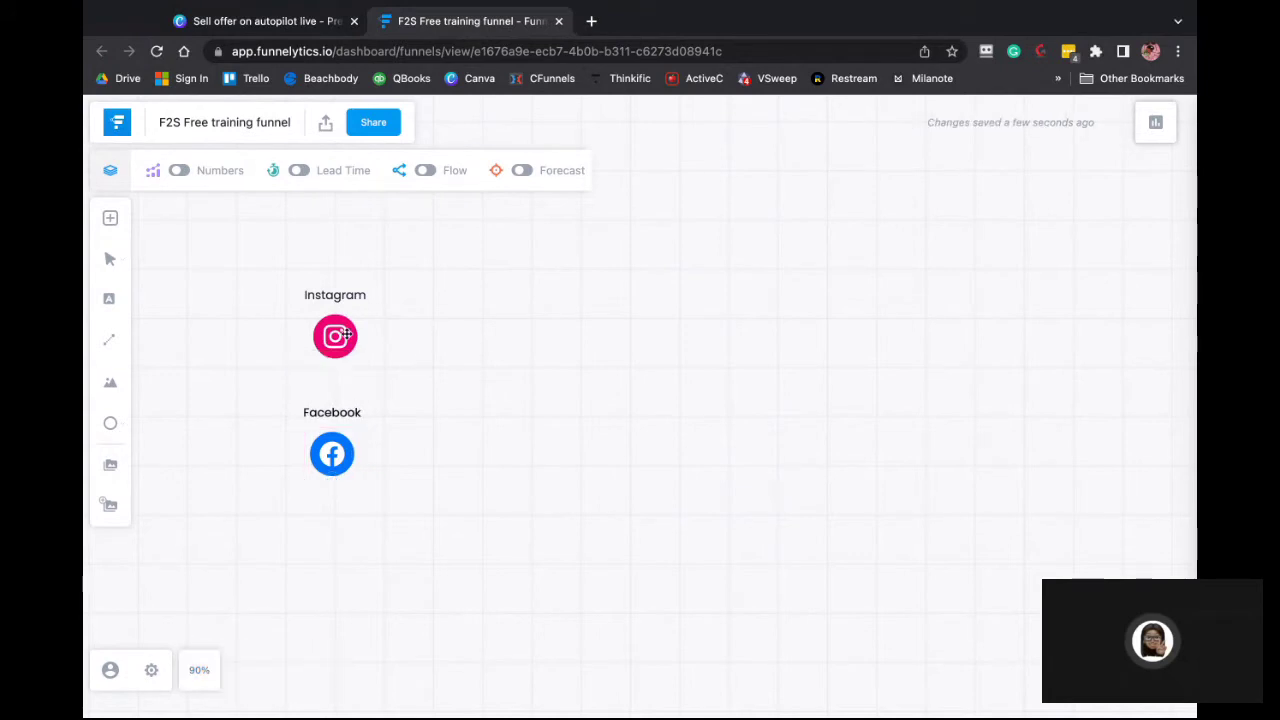
drag(345, 336, 268, 339)
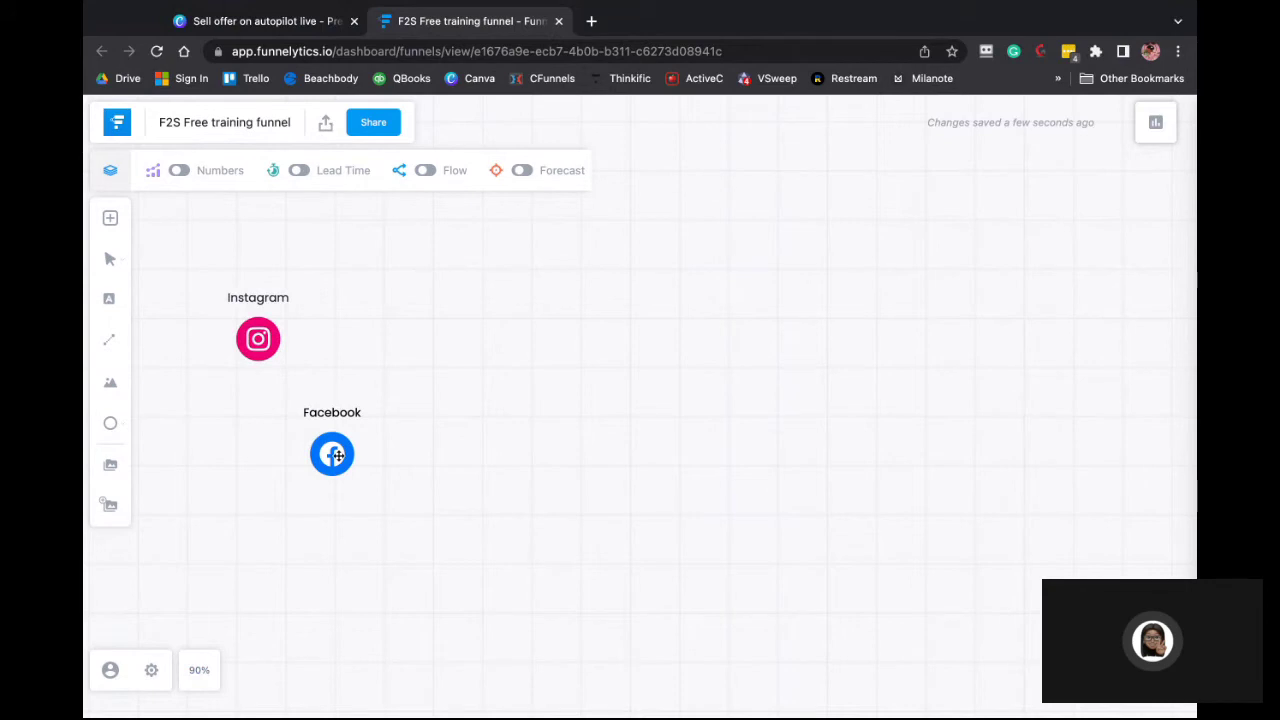
drag(337, 456, 266, 443)
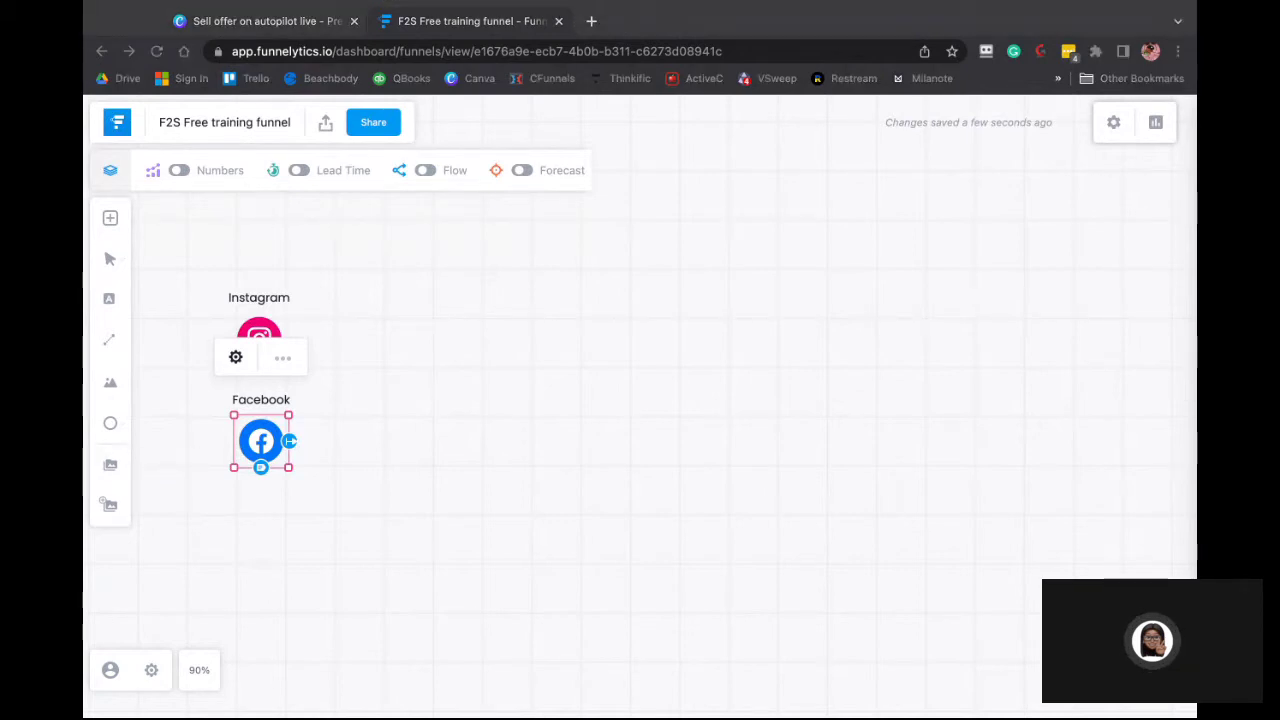
click(826, 406)
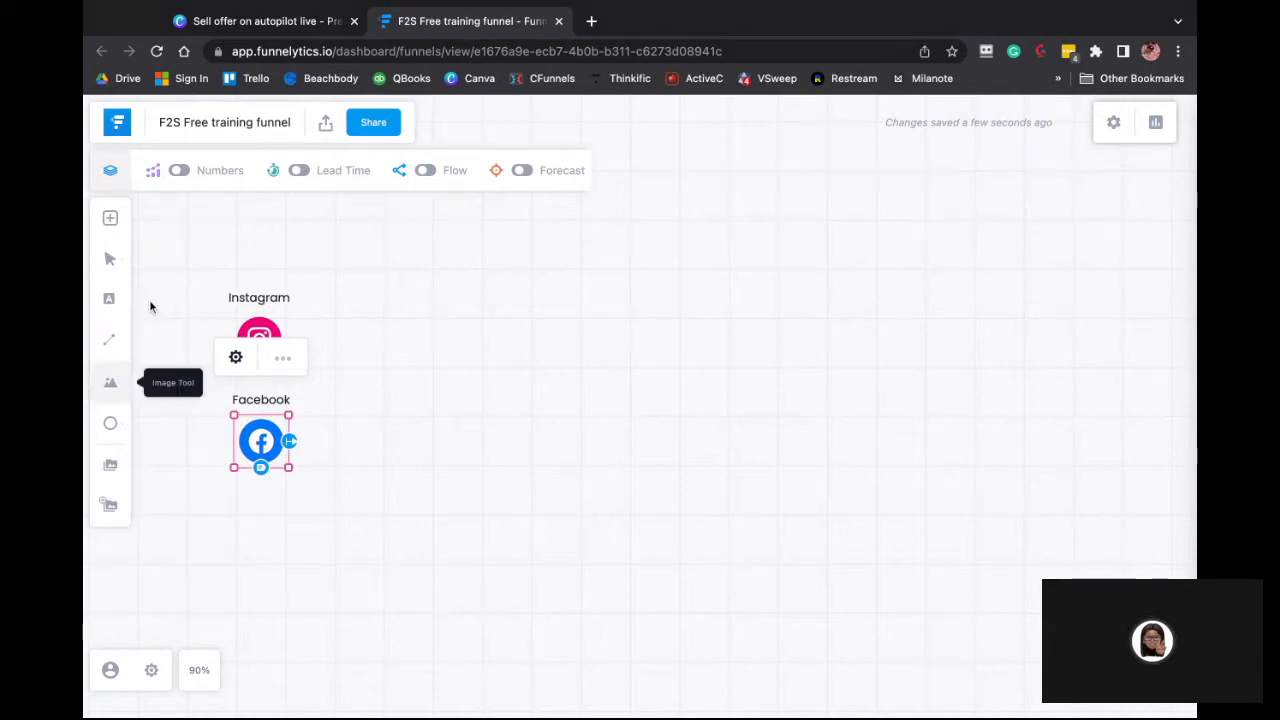
Add a text label reading "Traffic Sources" above the Instagram icon
click(108, 301)
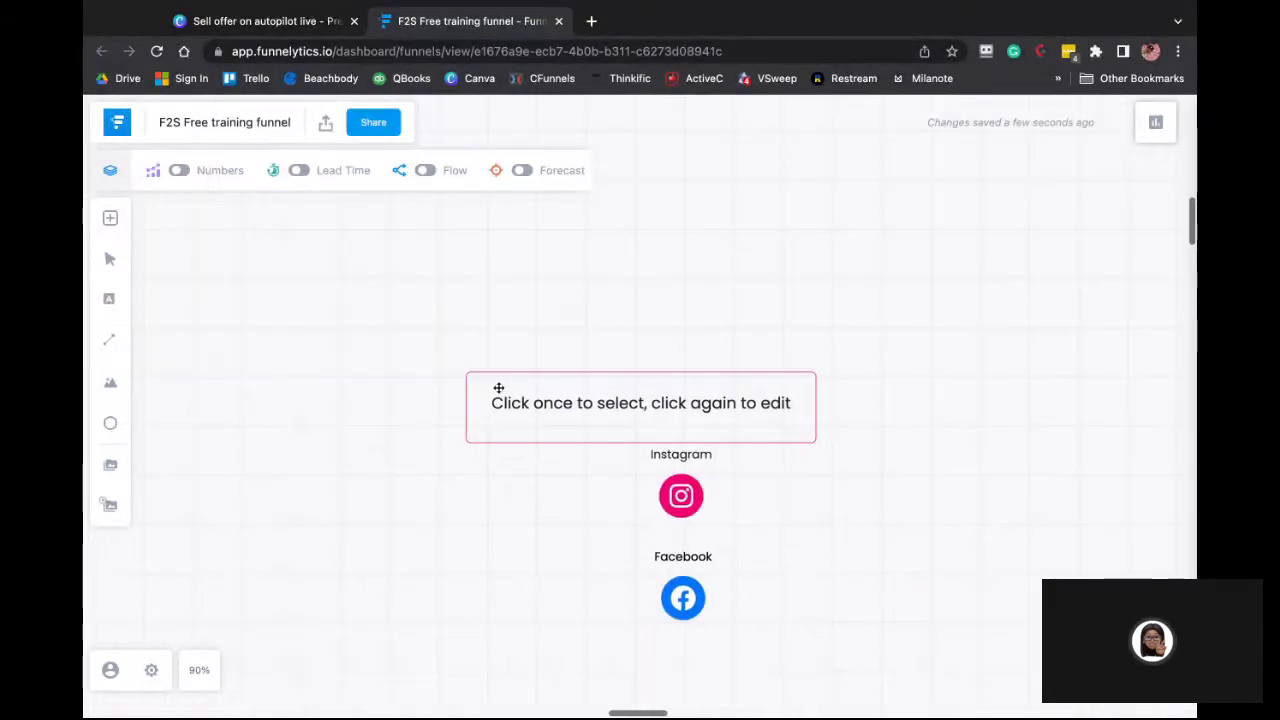
click(634, 403)
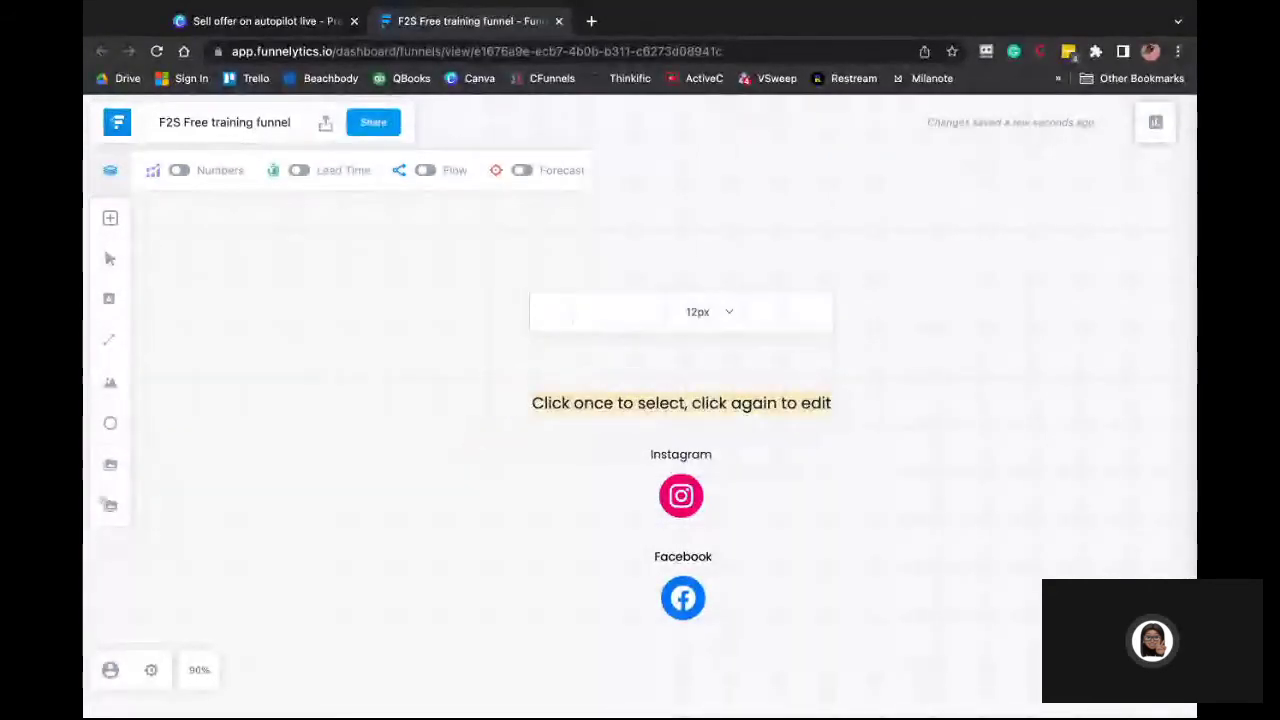
text(Tra)
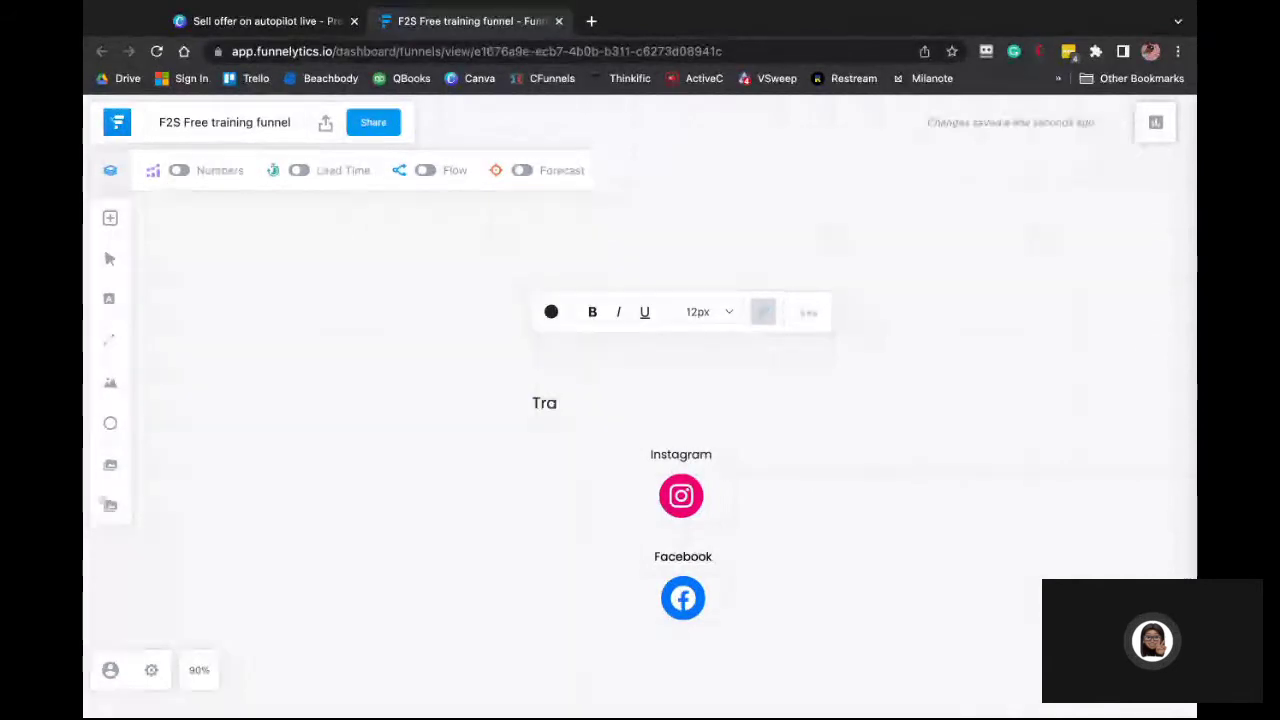
text(ffic)
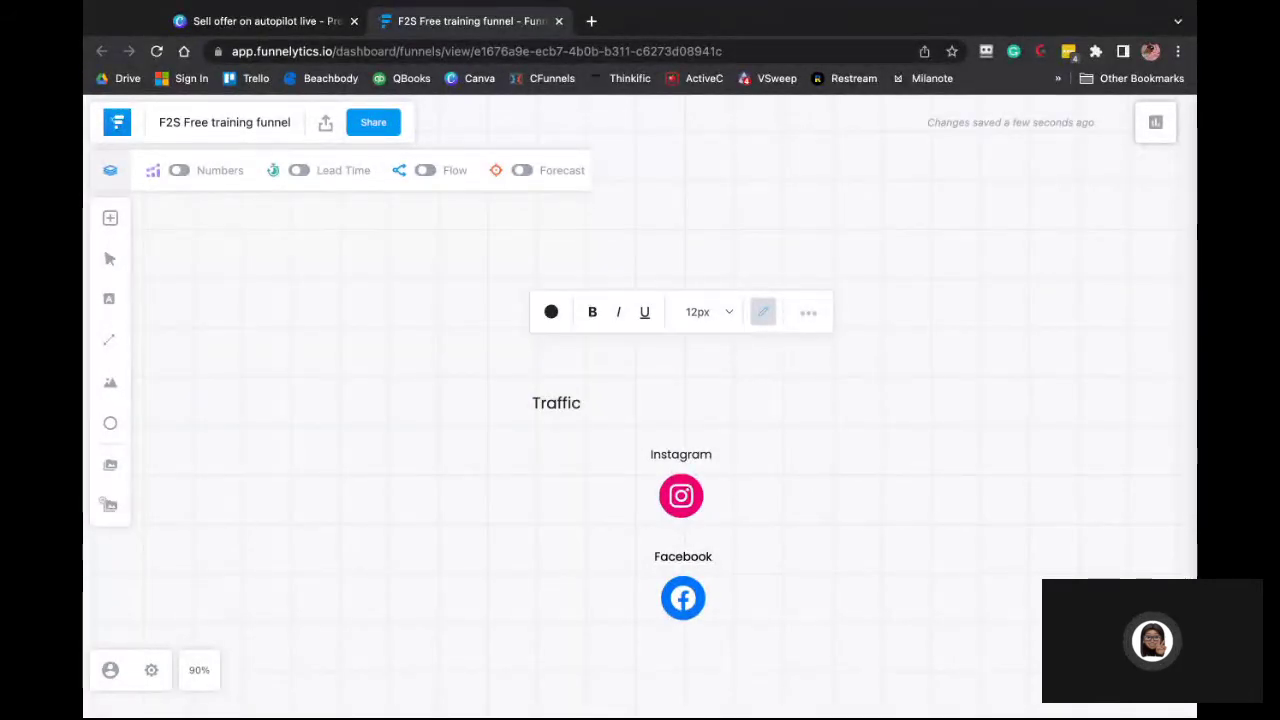
text( SSourc)
key(BackSpace)
key(BackSpace)
key(BackSpace)
key(BackSpace)
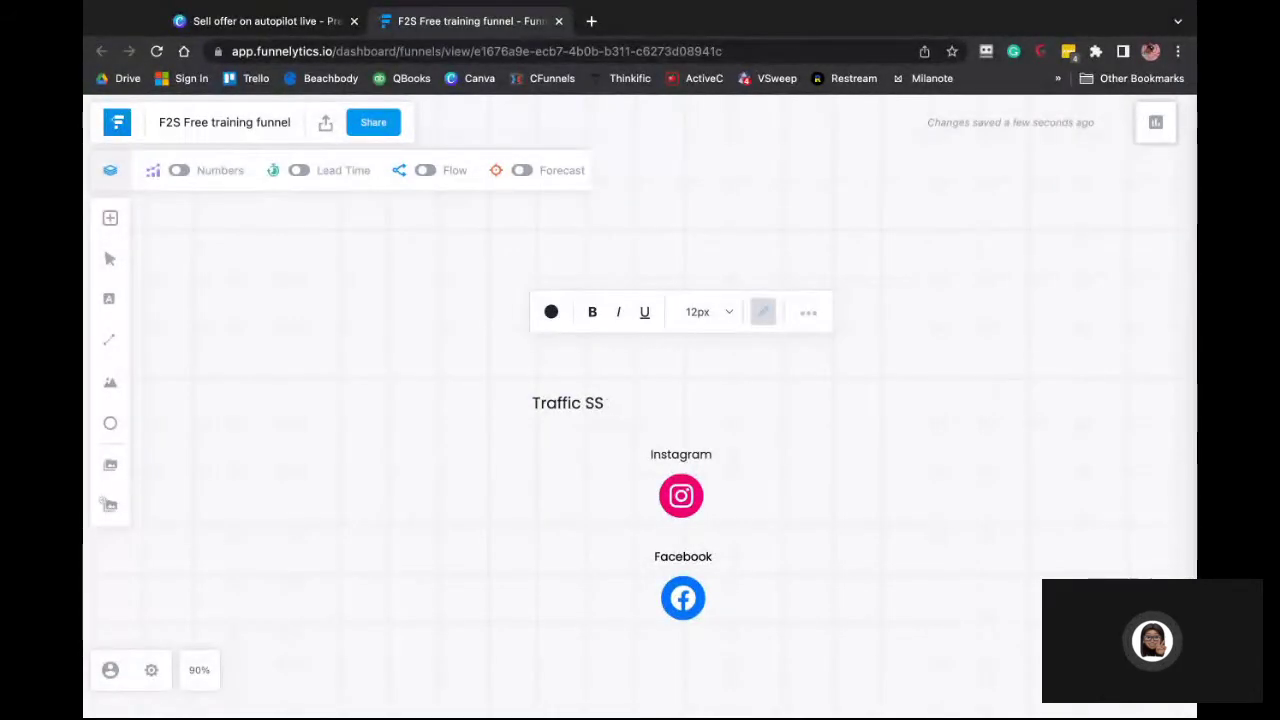
key(BackSpace)
text(ourte)
key(BackSpace)
key(BackSpace)
text(ces)
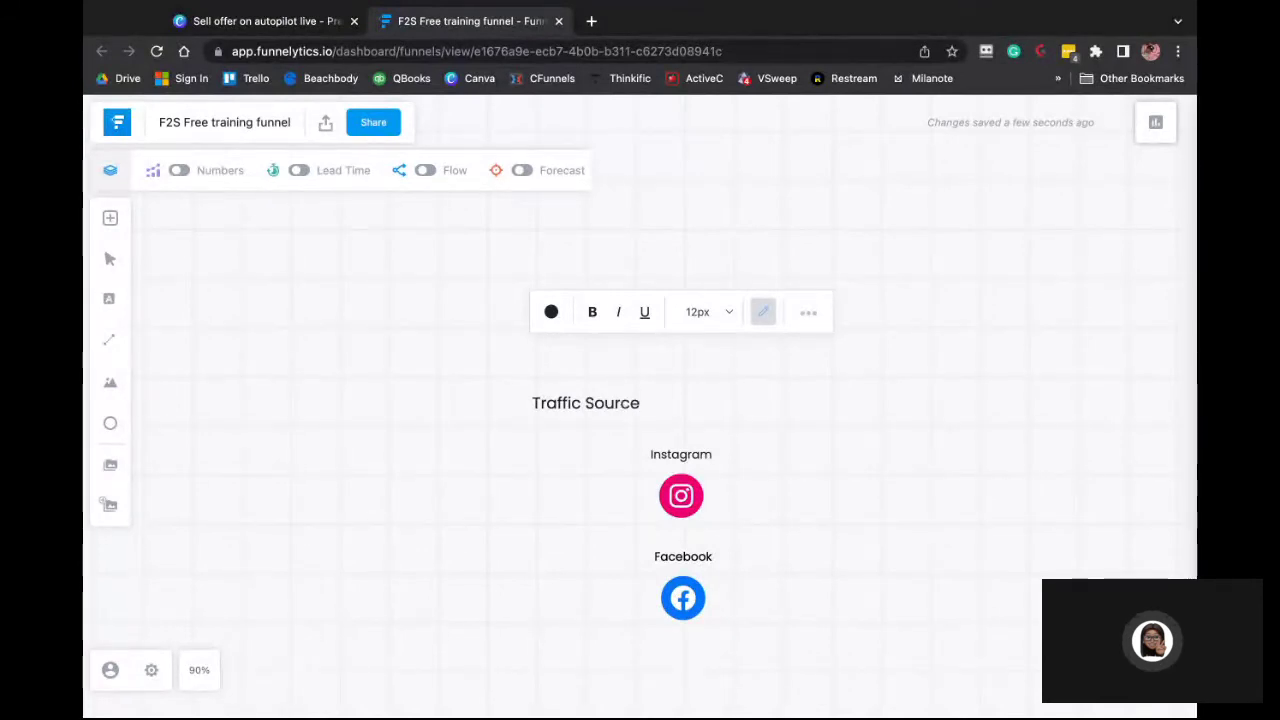
Move the "Traffic Sources" label to the right so it sits over the Instagram and Facebook icons
drag(585, 403, 621, 403)
click(471, 434)
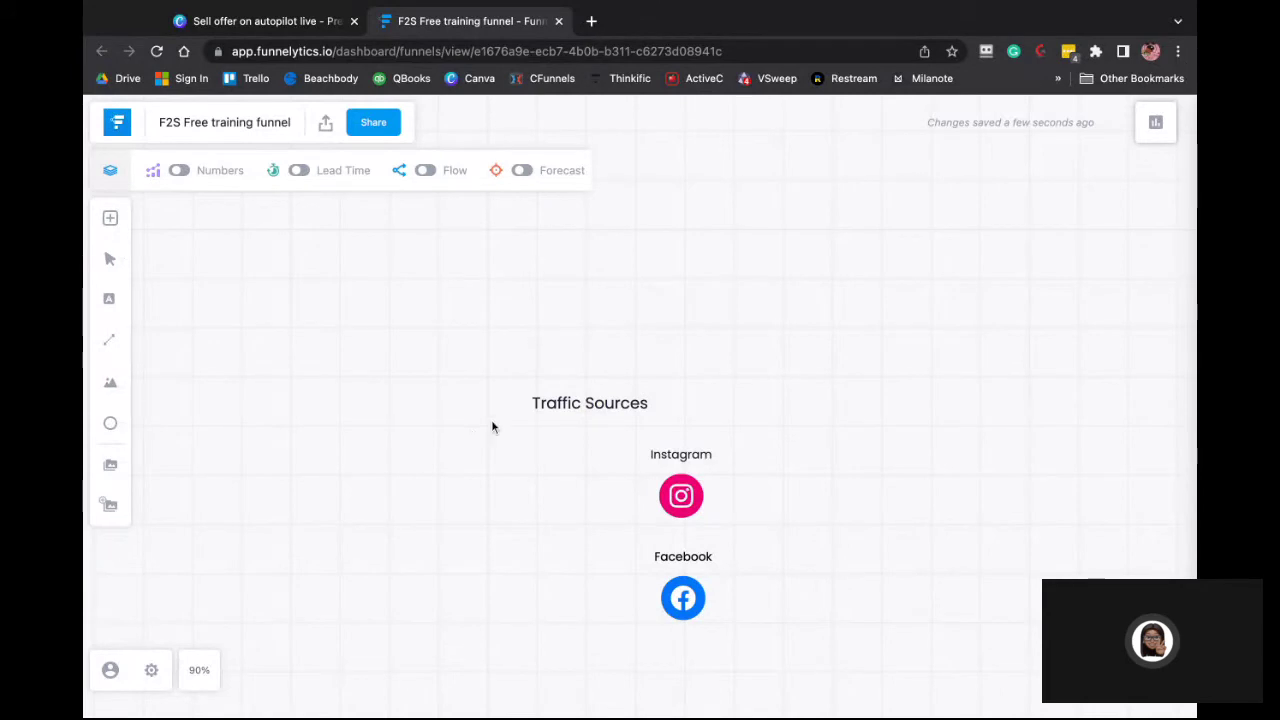
scroll(431, 563, right, 5)
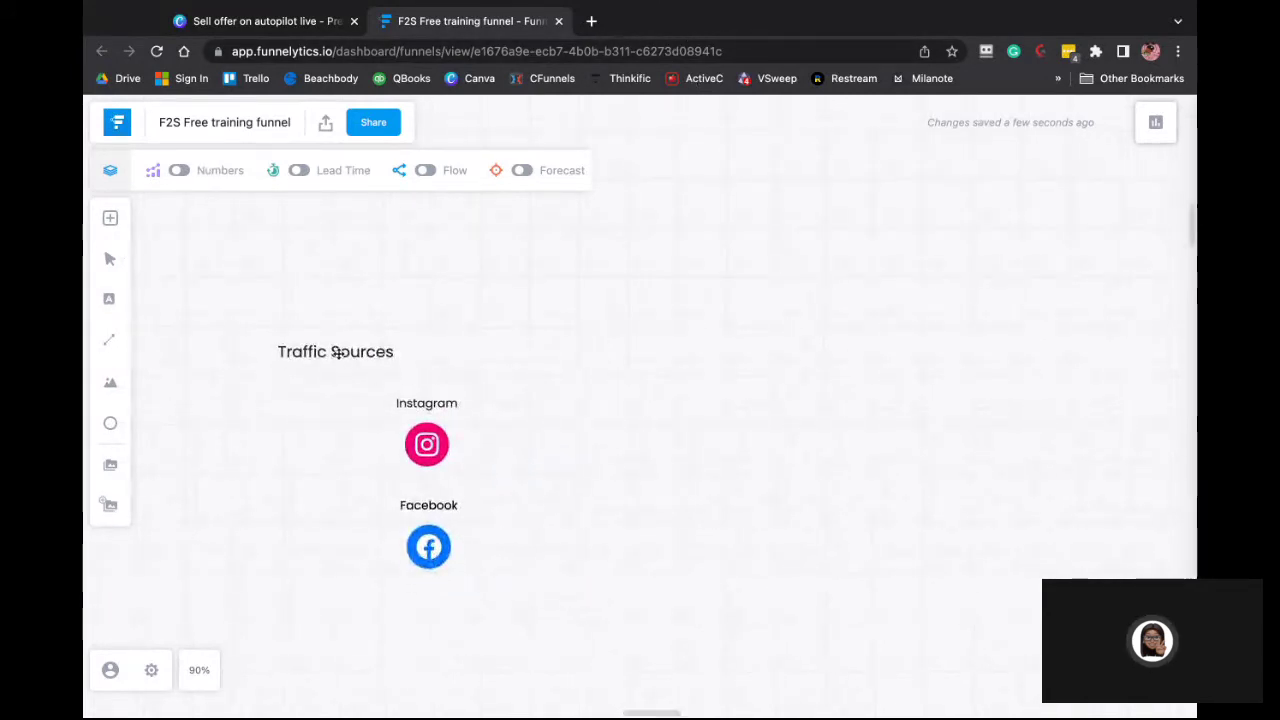
click(403, 356)
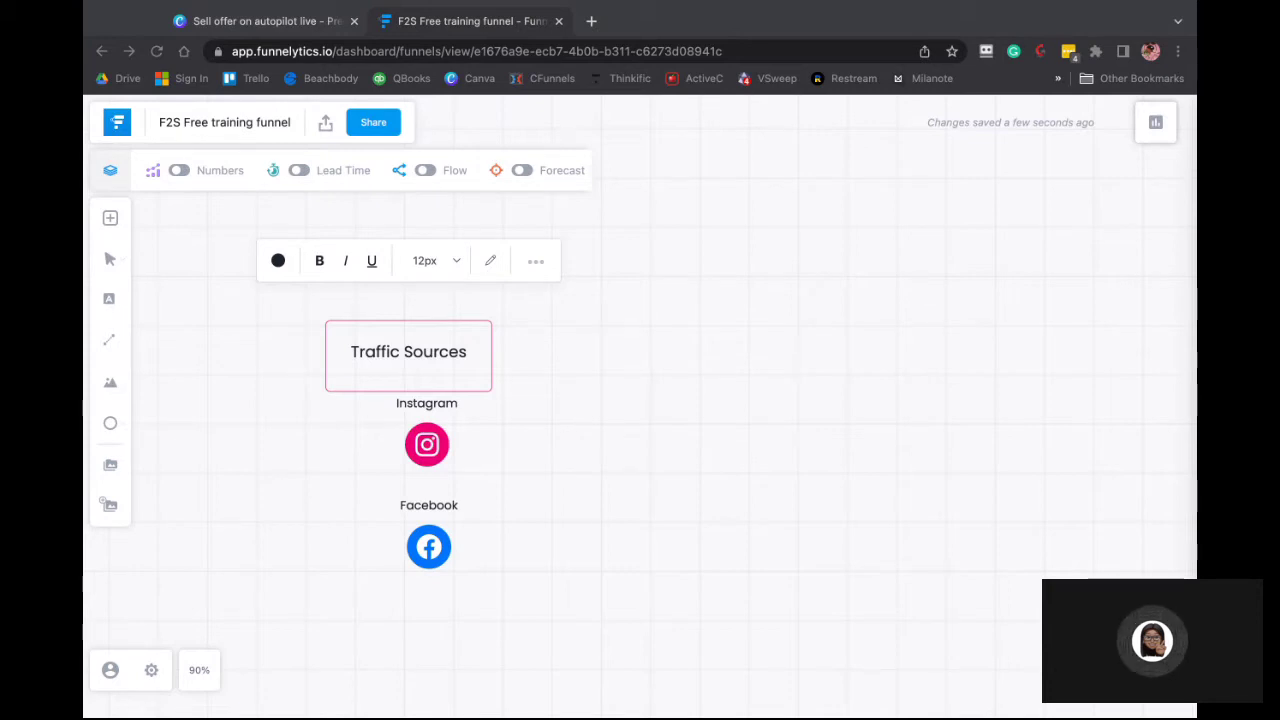
Place an Opt In page on the canvas beside the Instagram and Facebook icons, vertically centred between them
click(824, 212)
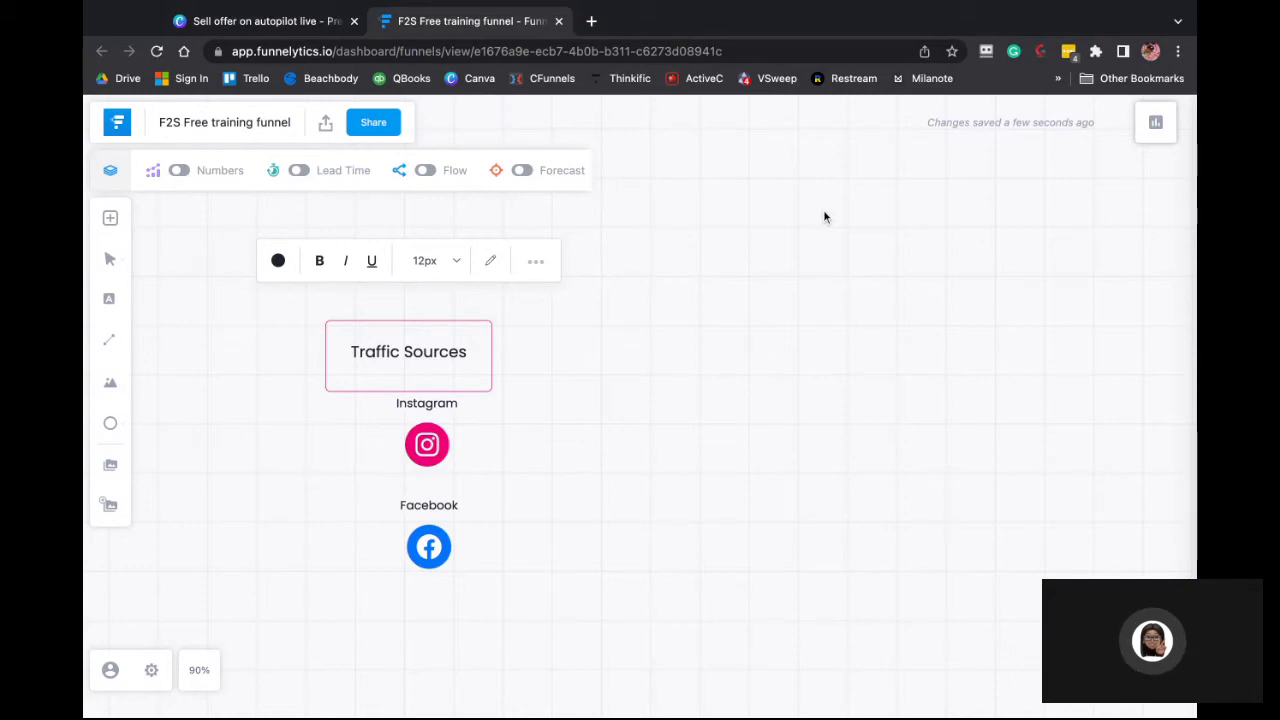
click(346, 444)
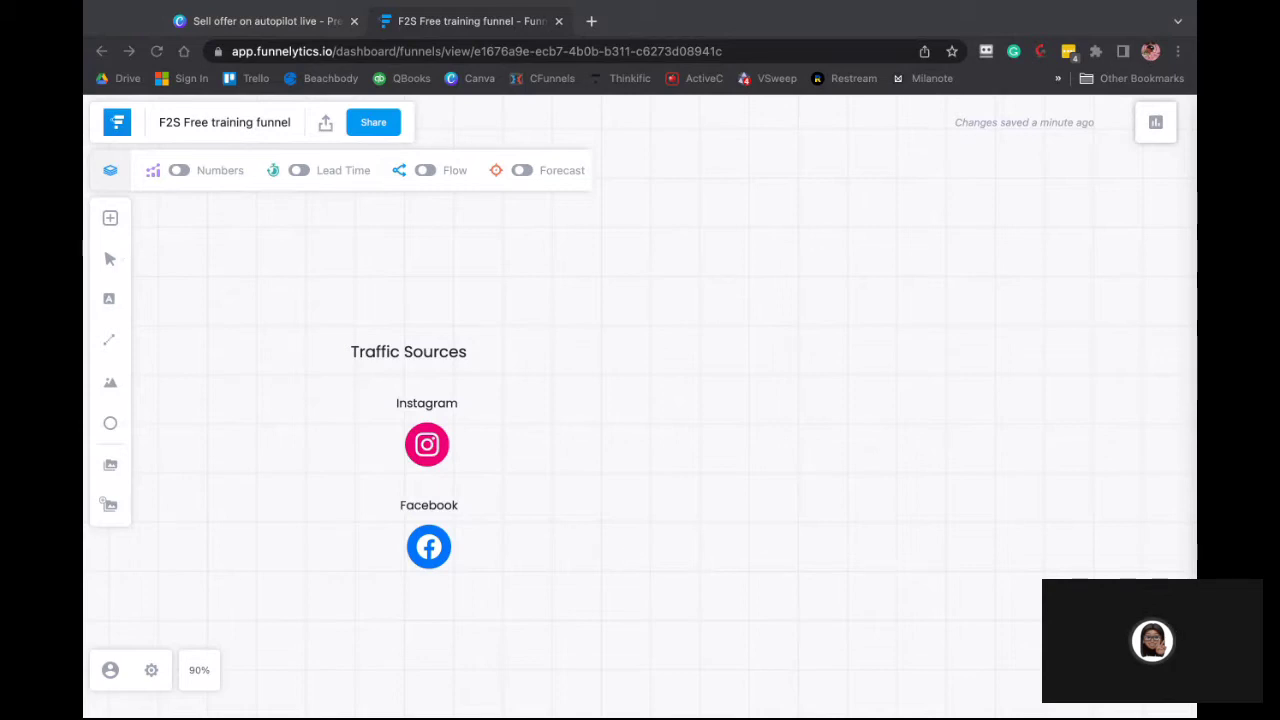
scroll(515, 410, right, 1)
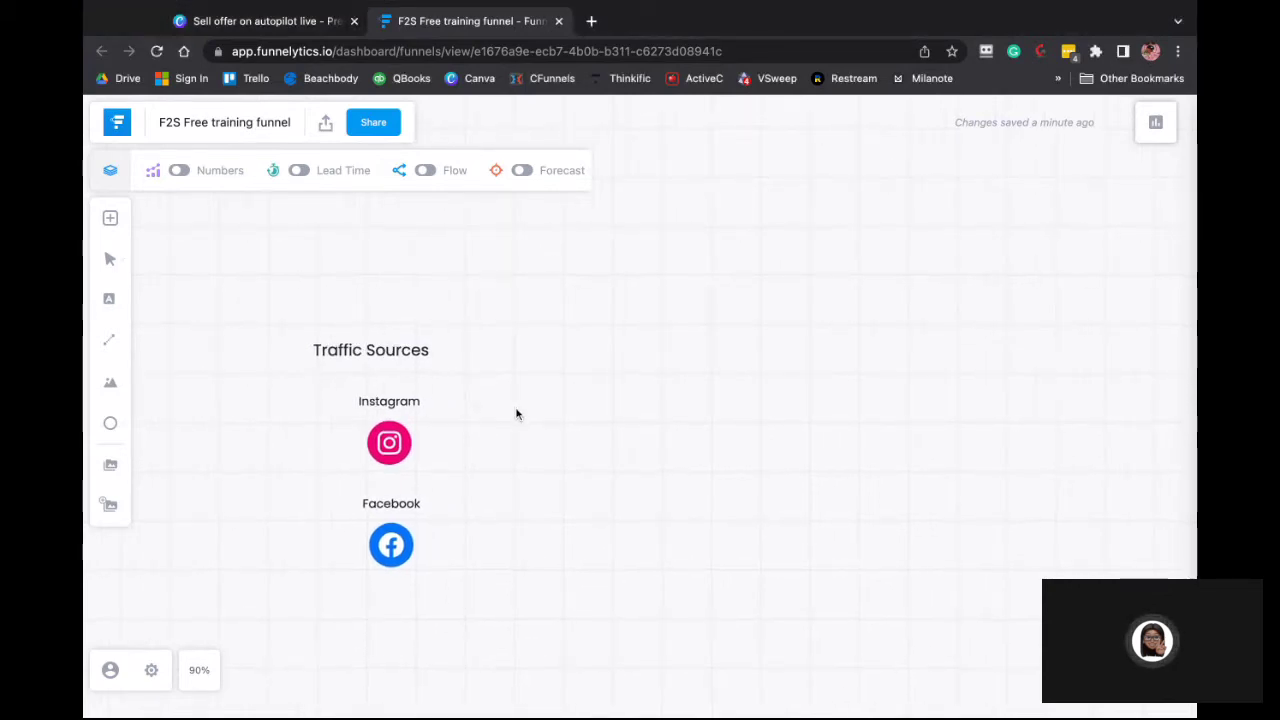
scroll(483, 427, down, 1)
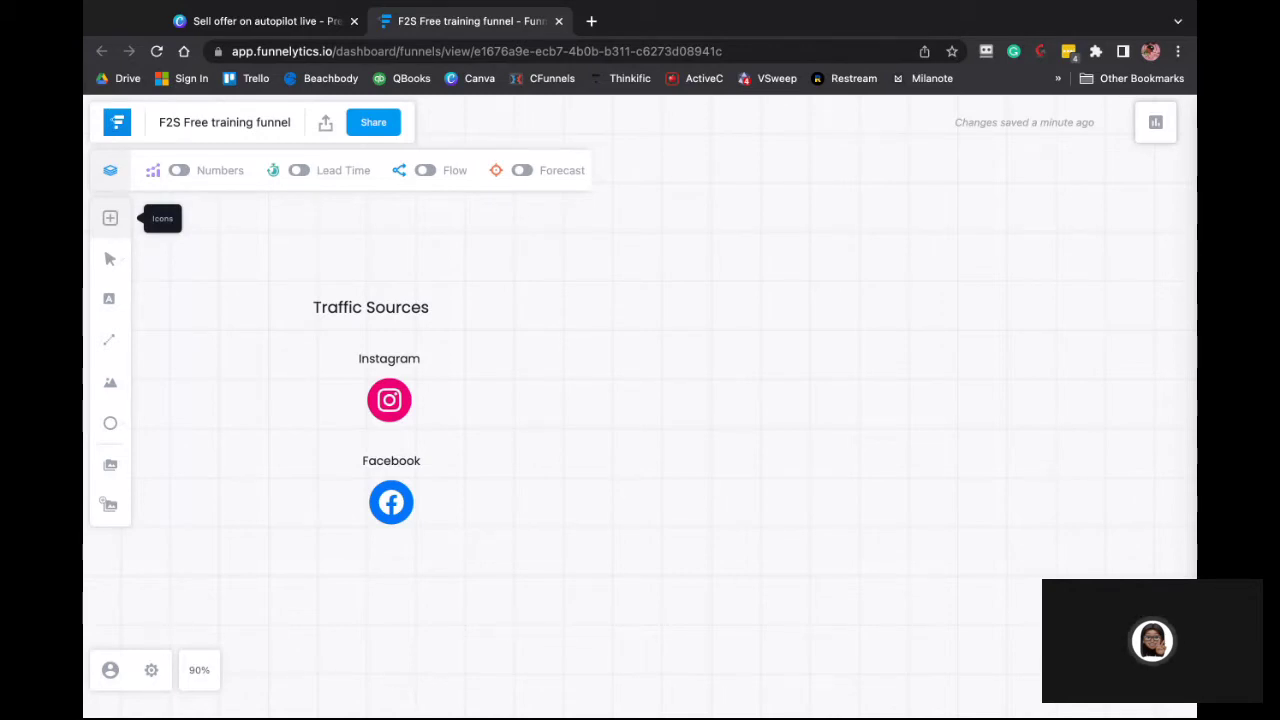
click(111, 219)
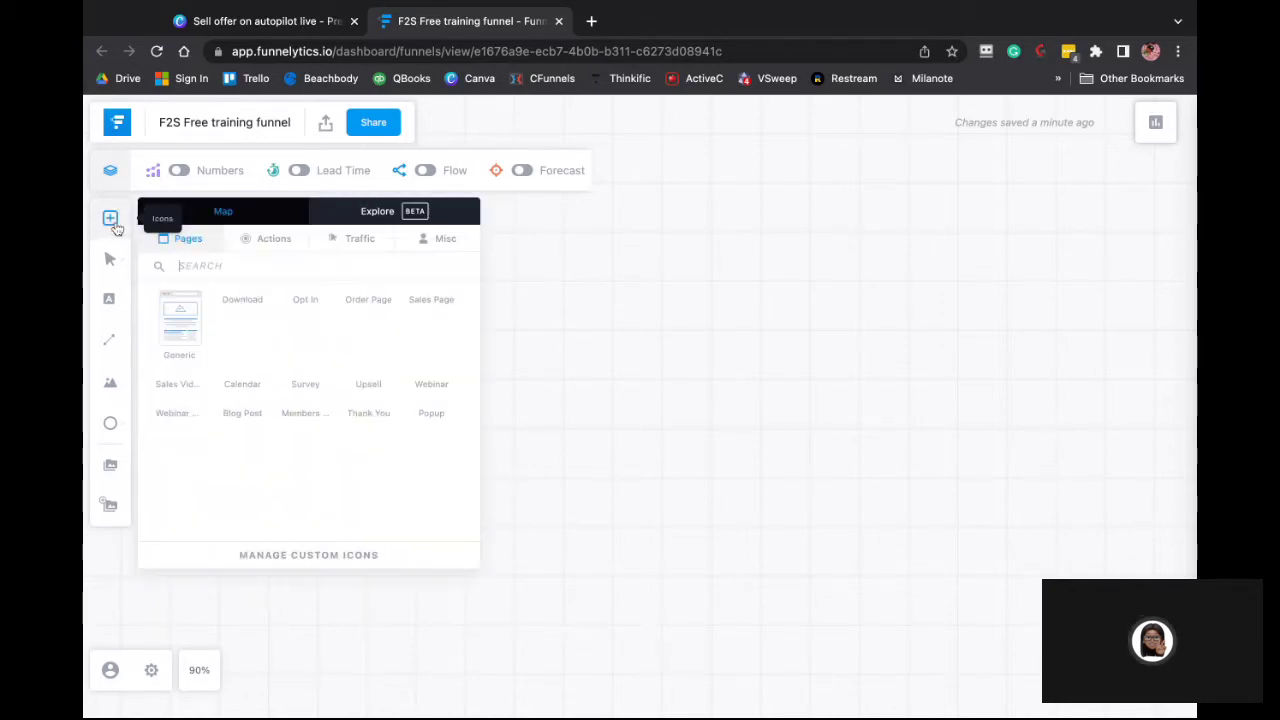
click(321, 330)
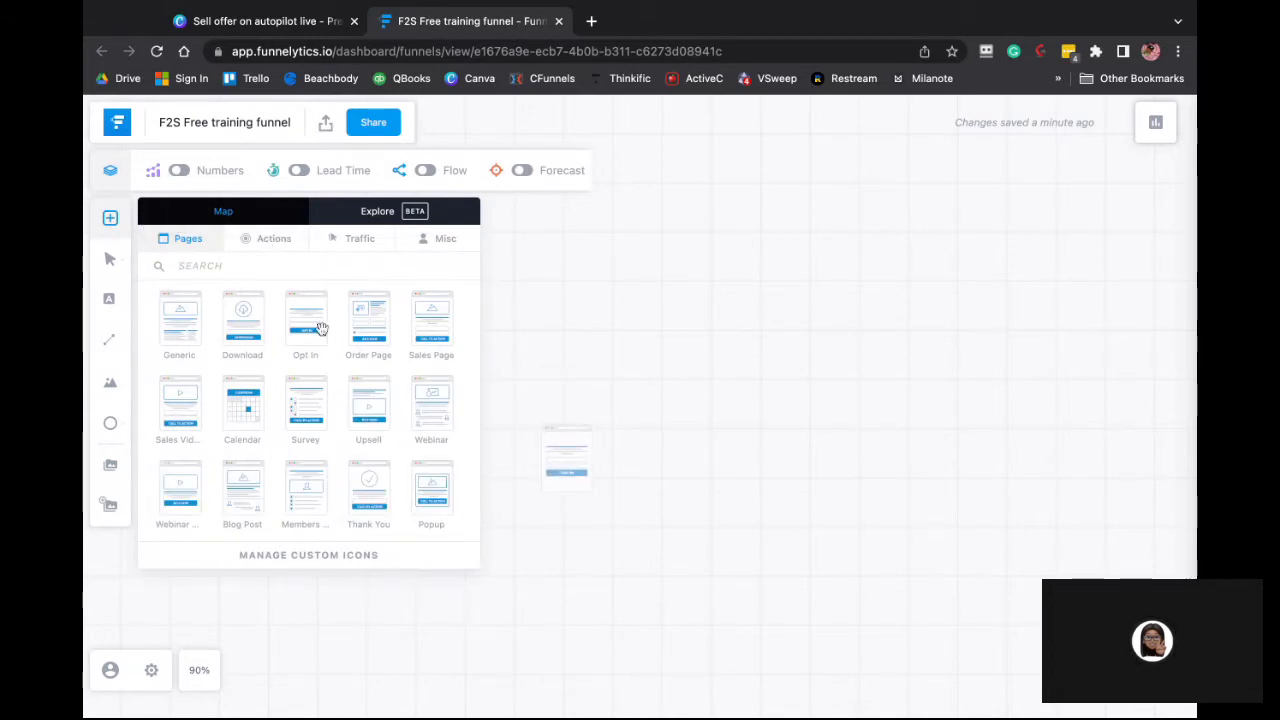
click(546, 320)
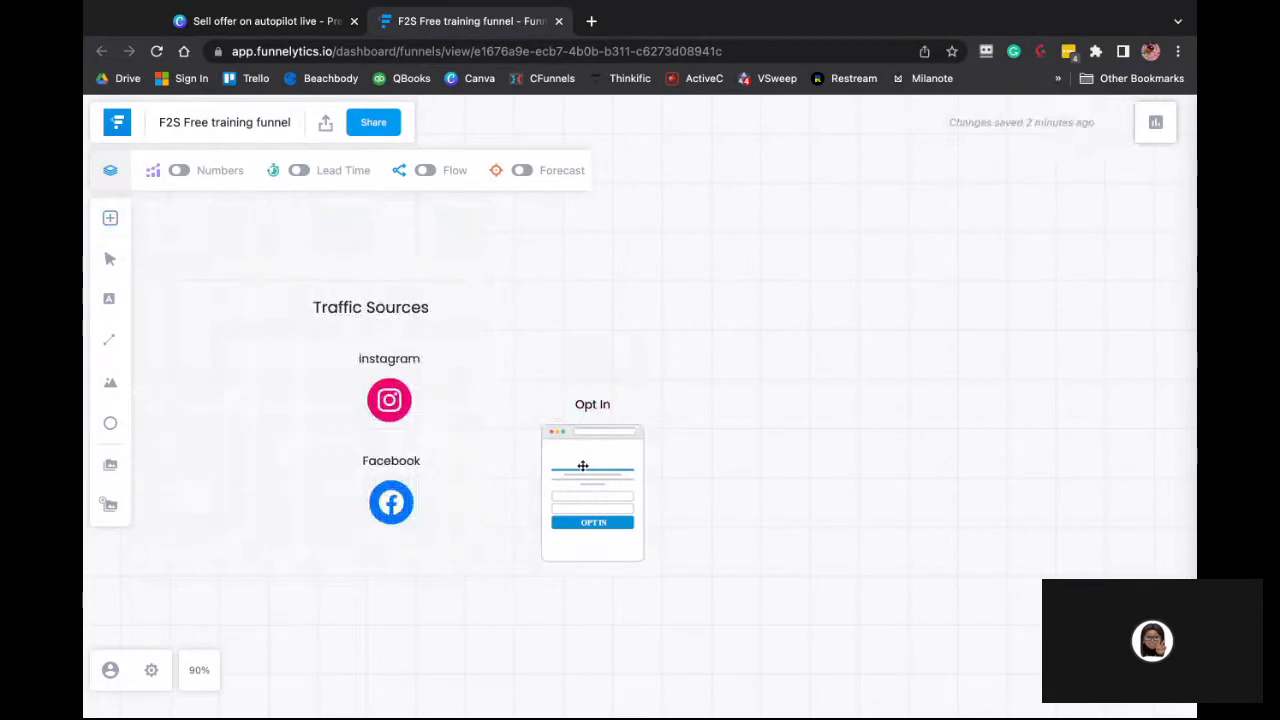
drag(582, 466, 577, 418)
click(577, 418)
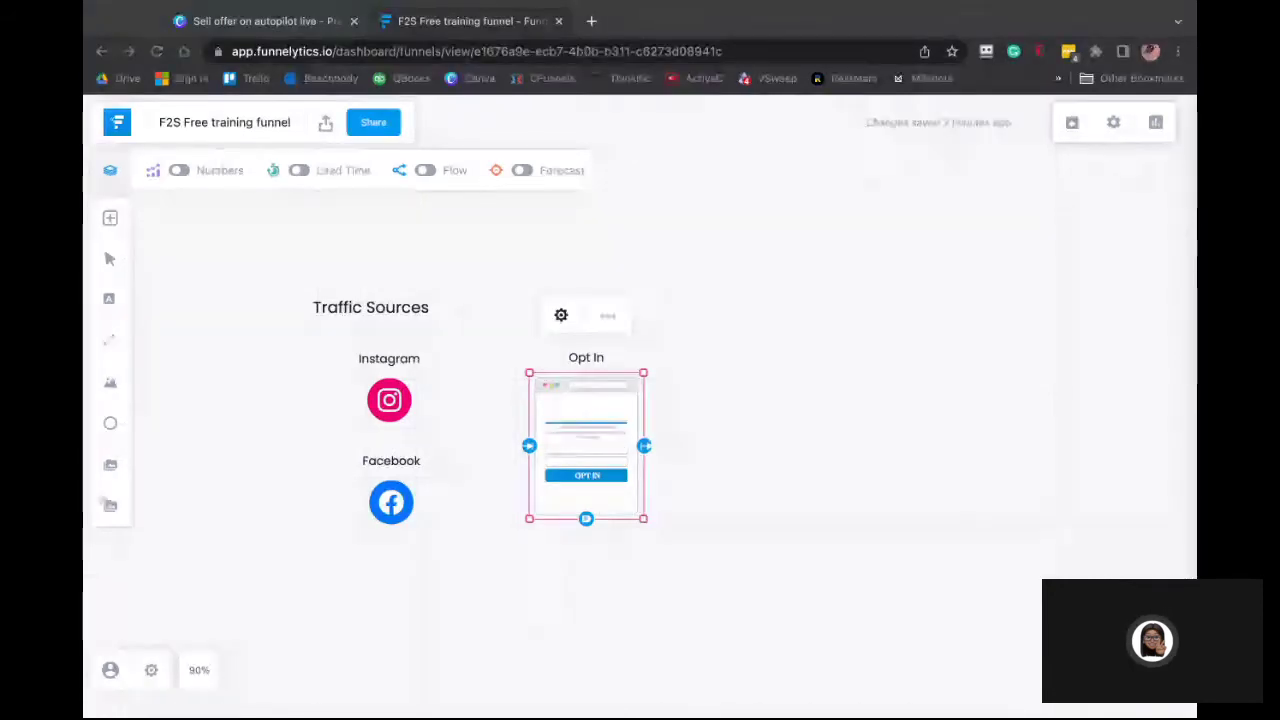
Connect both the Instagram and Facebook traffic icons to the Opt In page with arrows
click(418, 401)
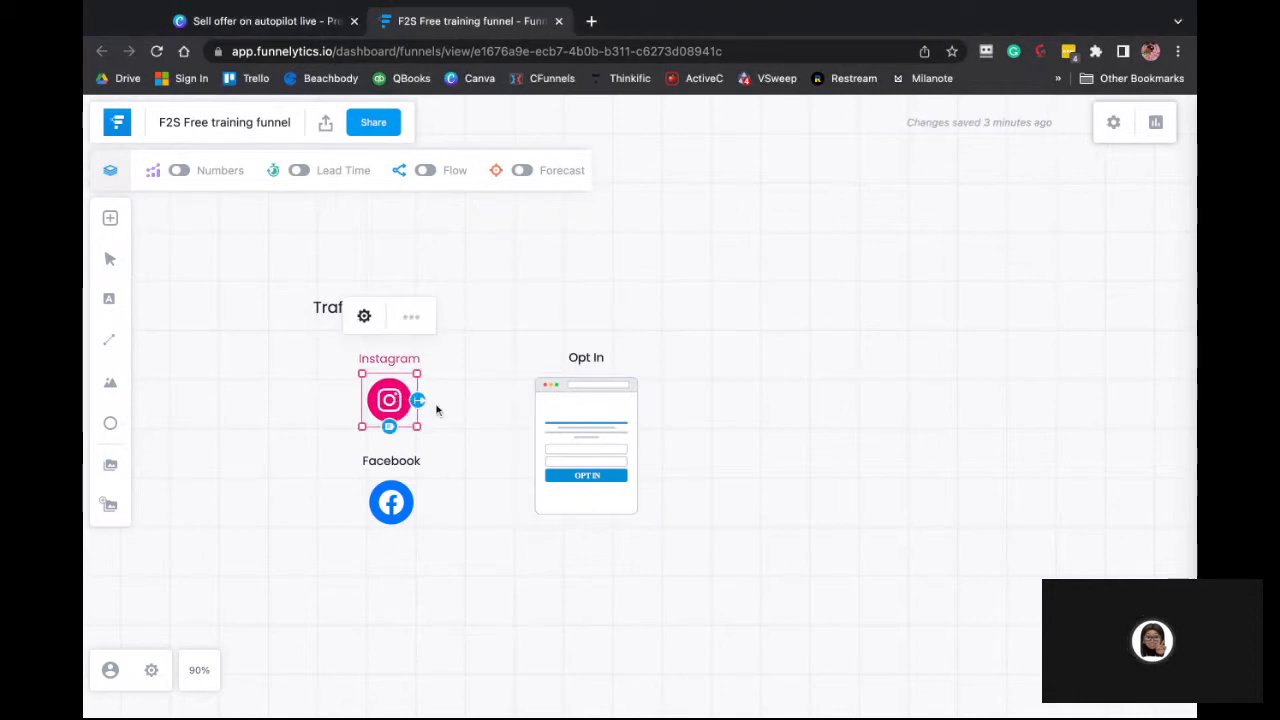
click(418, 401)
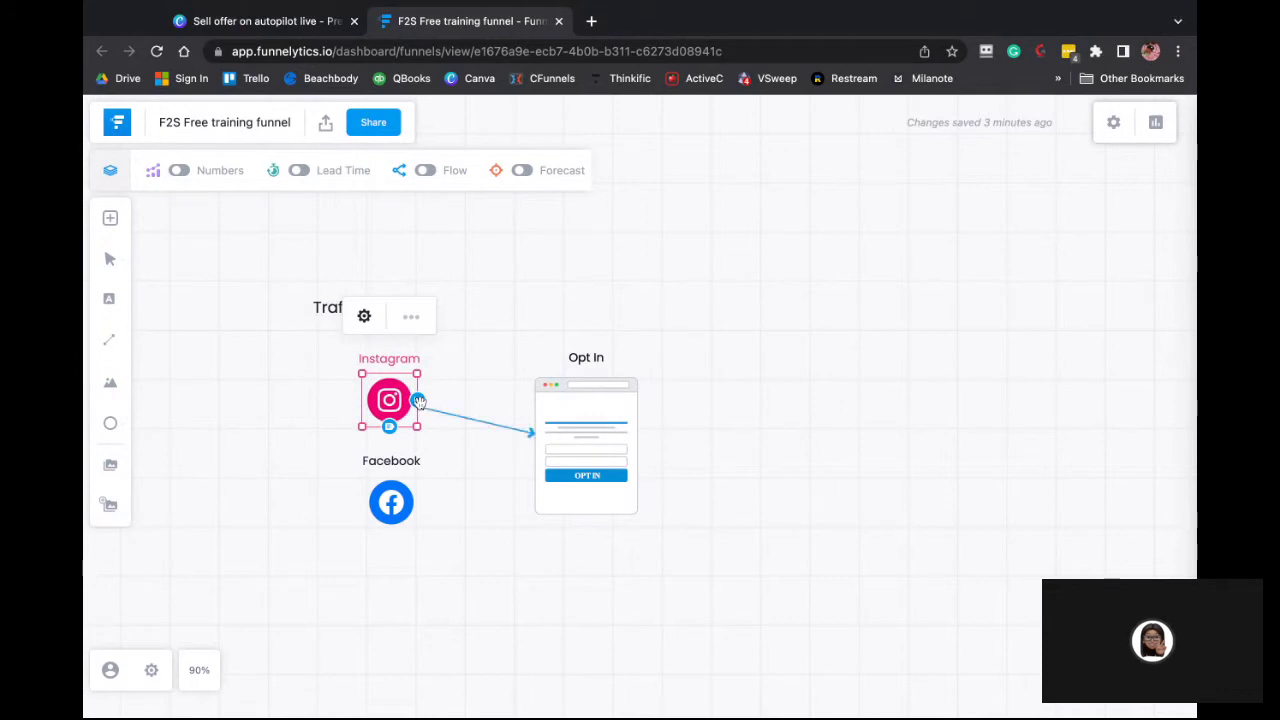
click(418, 502)
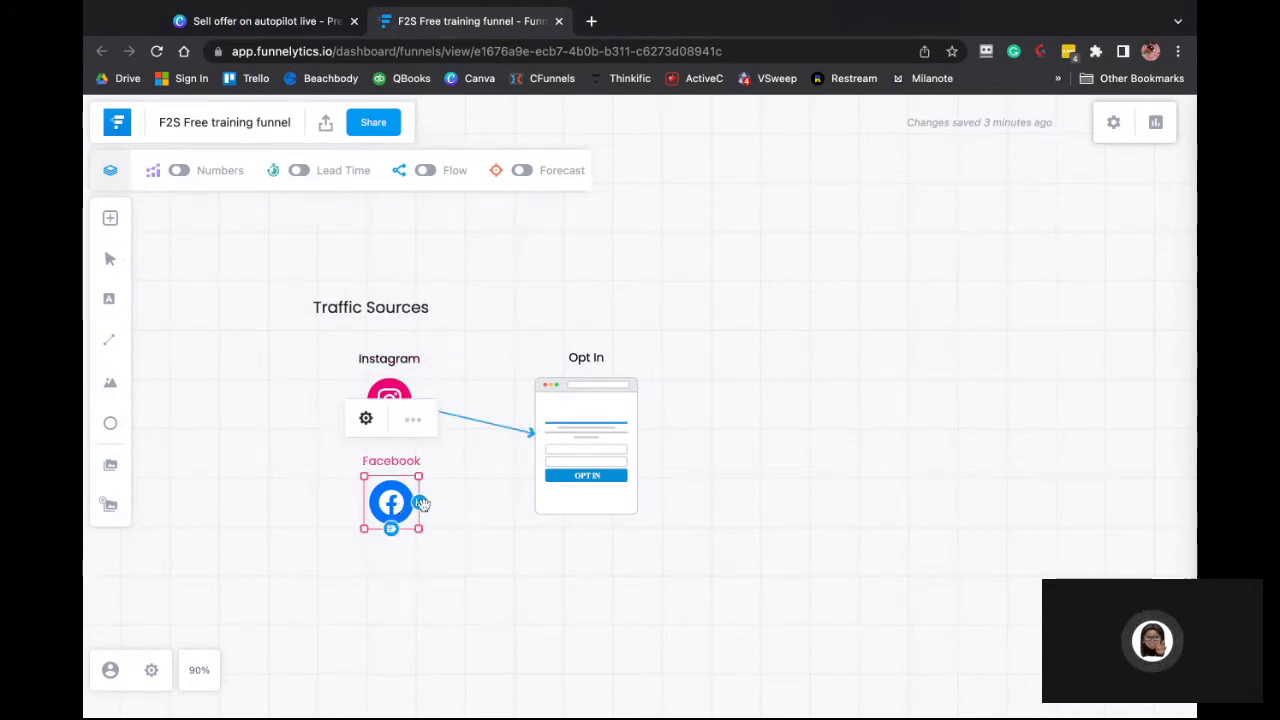
click(420, 502)
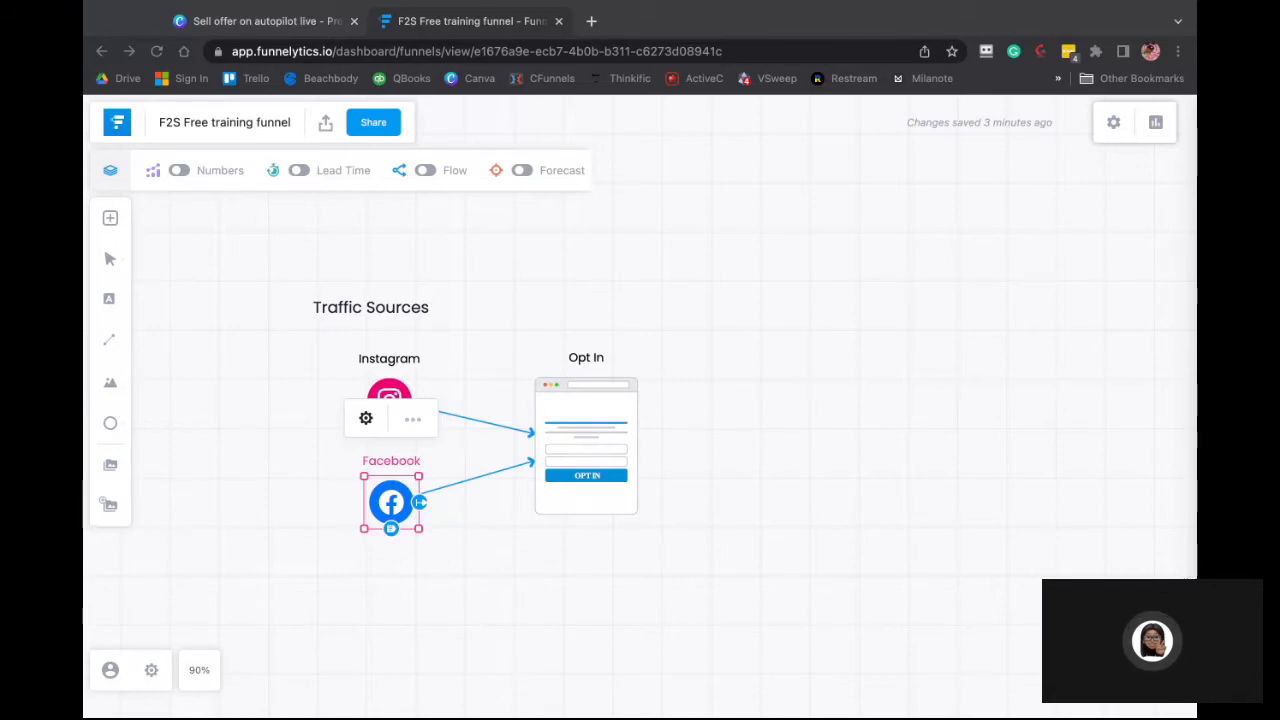
key(Return)
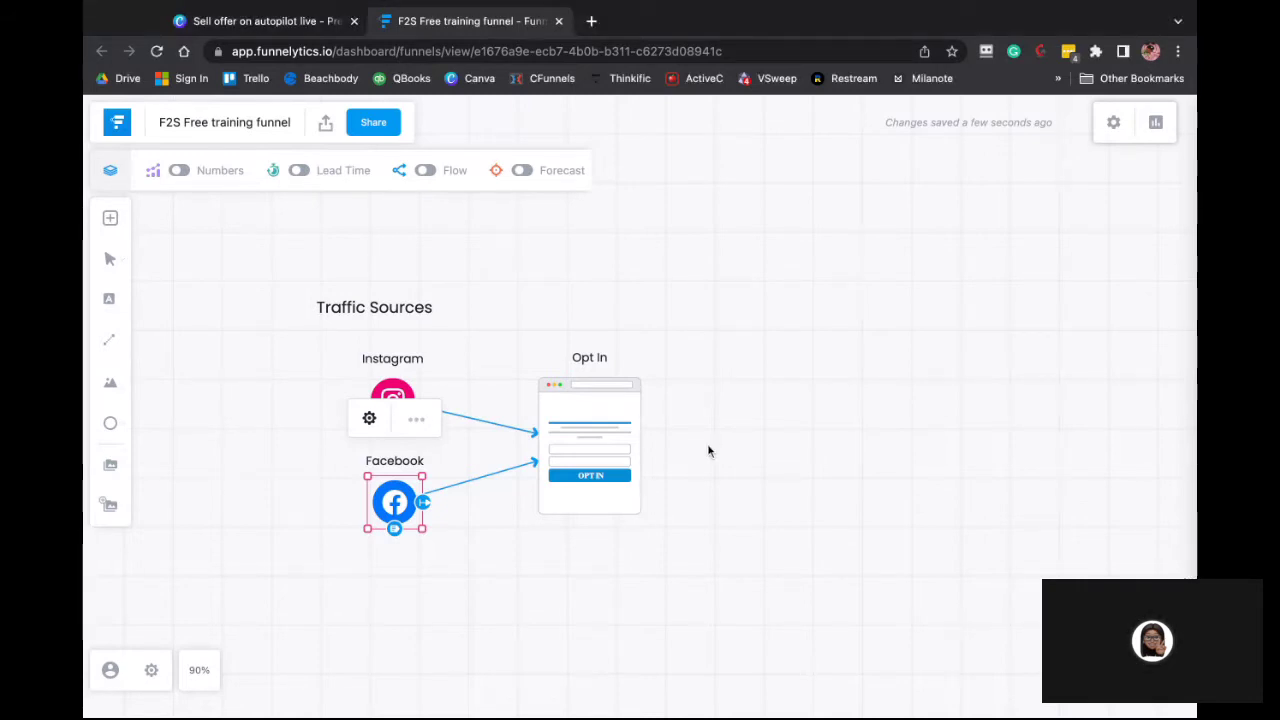
click(671, 504)
Find the Lead action icon in the icon library and place it to the right of the Opt In page
click(108, 228)
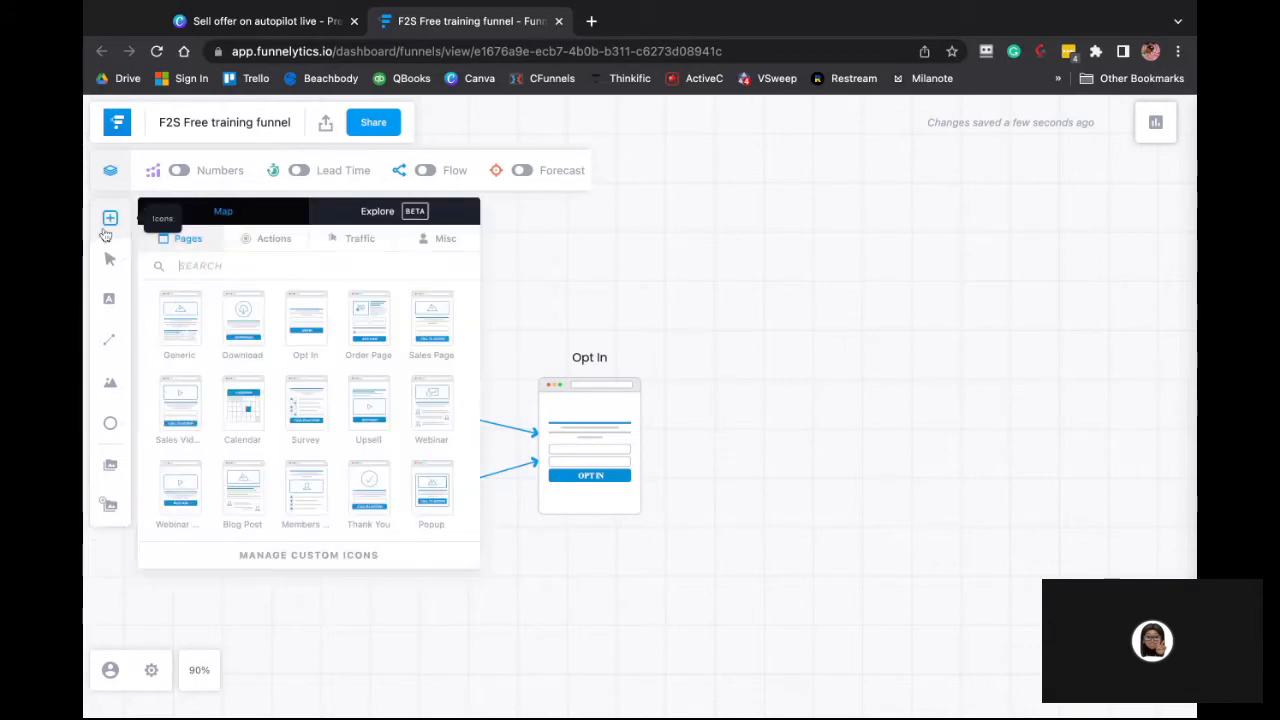
click(403, 246)
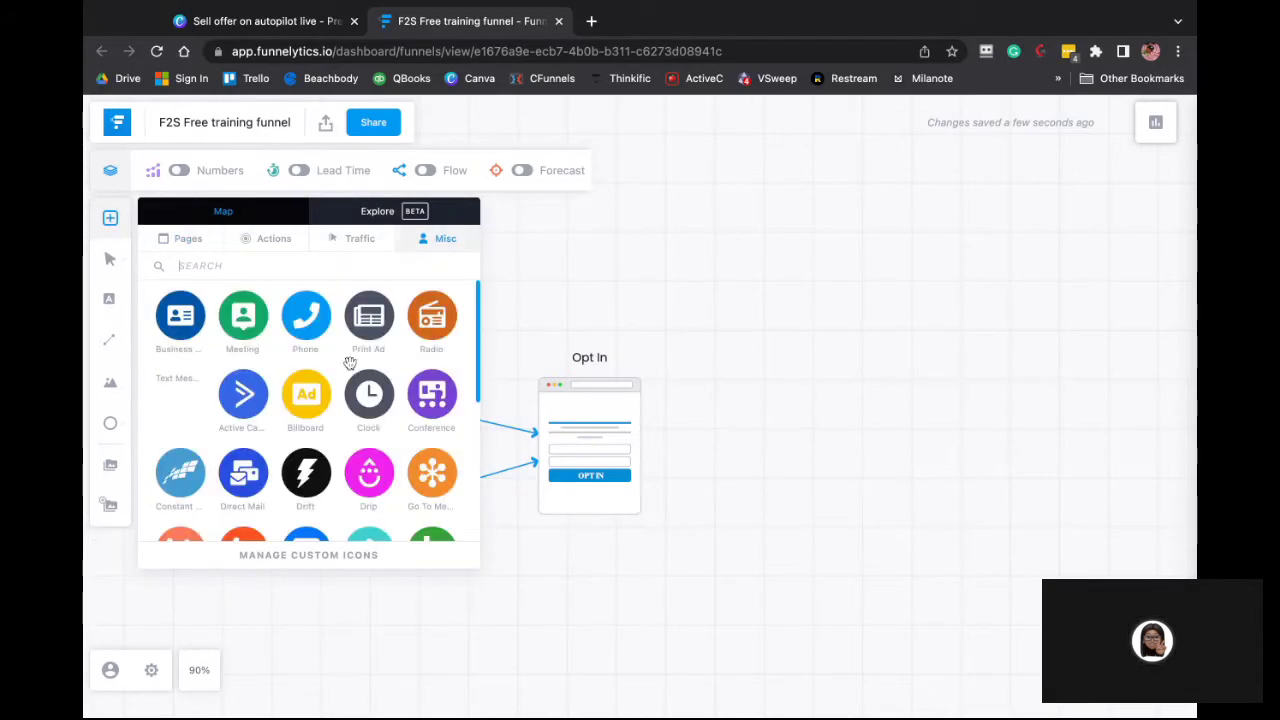
scroll(349, 362, down, 3)
scroll(349, 362, down, 2)
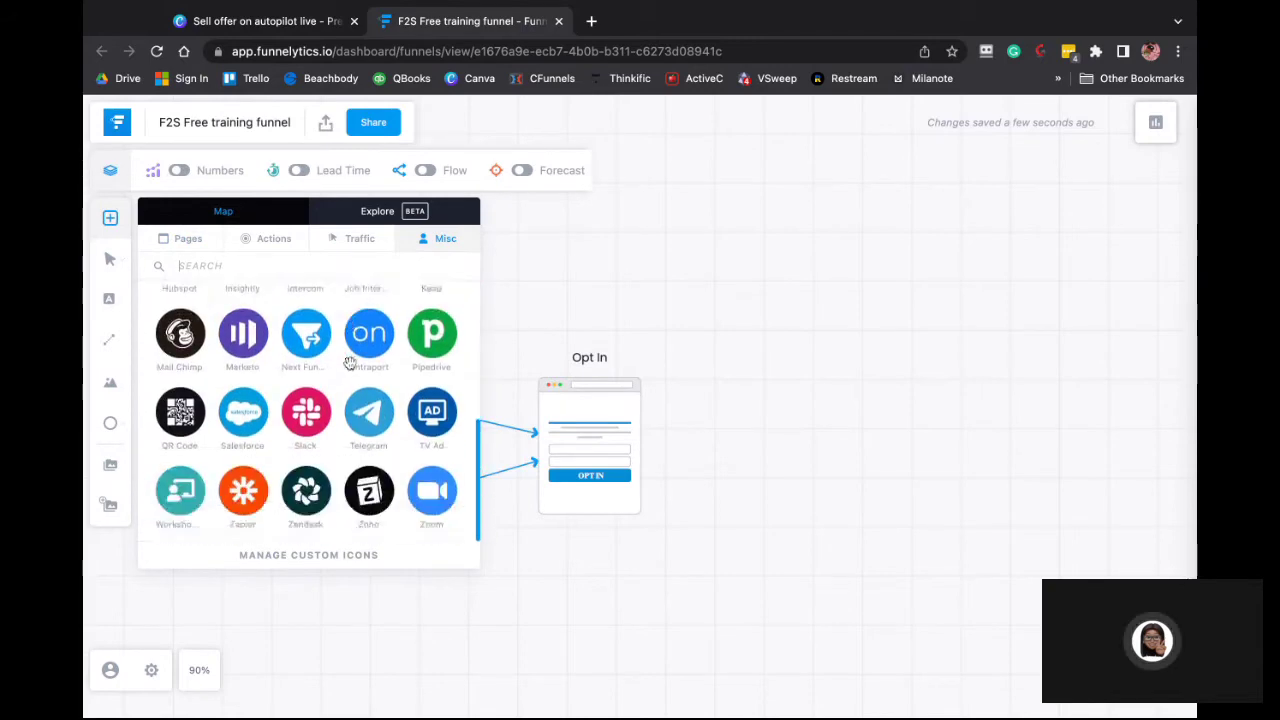
click(357, 240)
scroll(320, 360, down, 3)
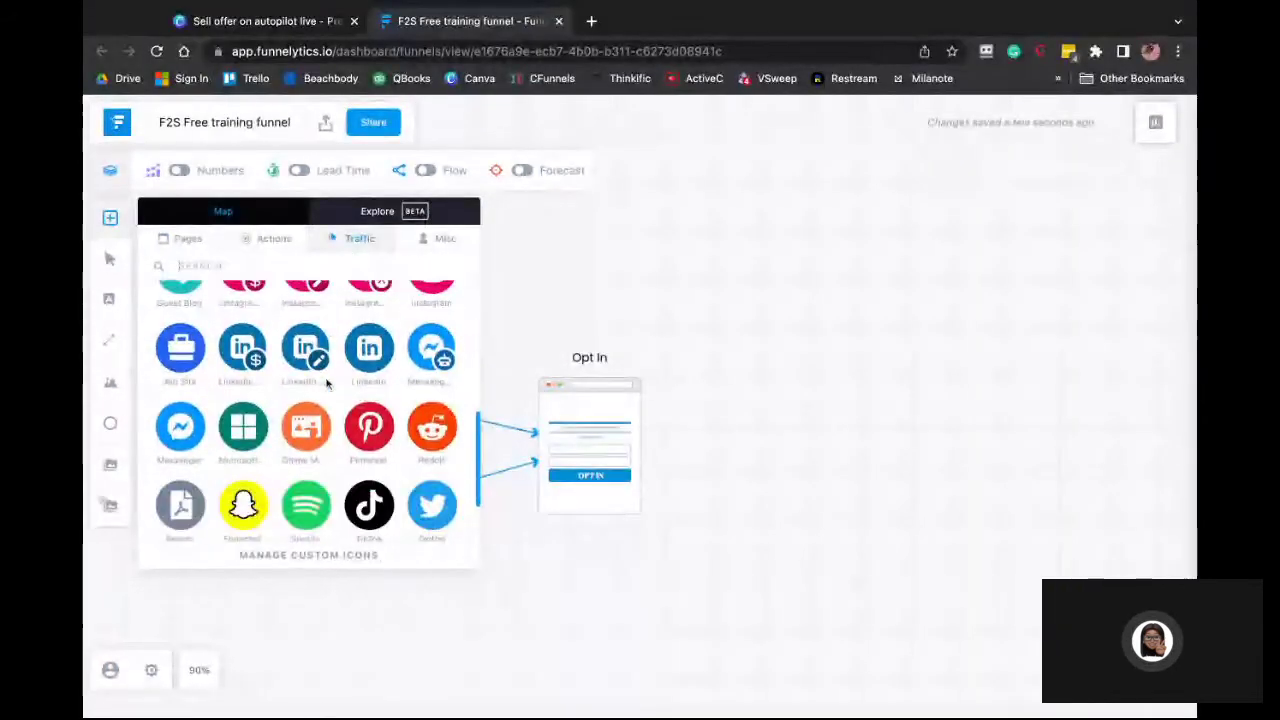
scroll(340, 420, up, 3)
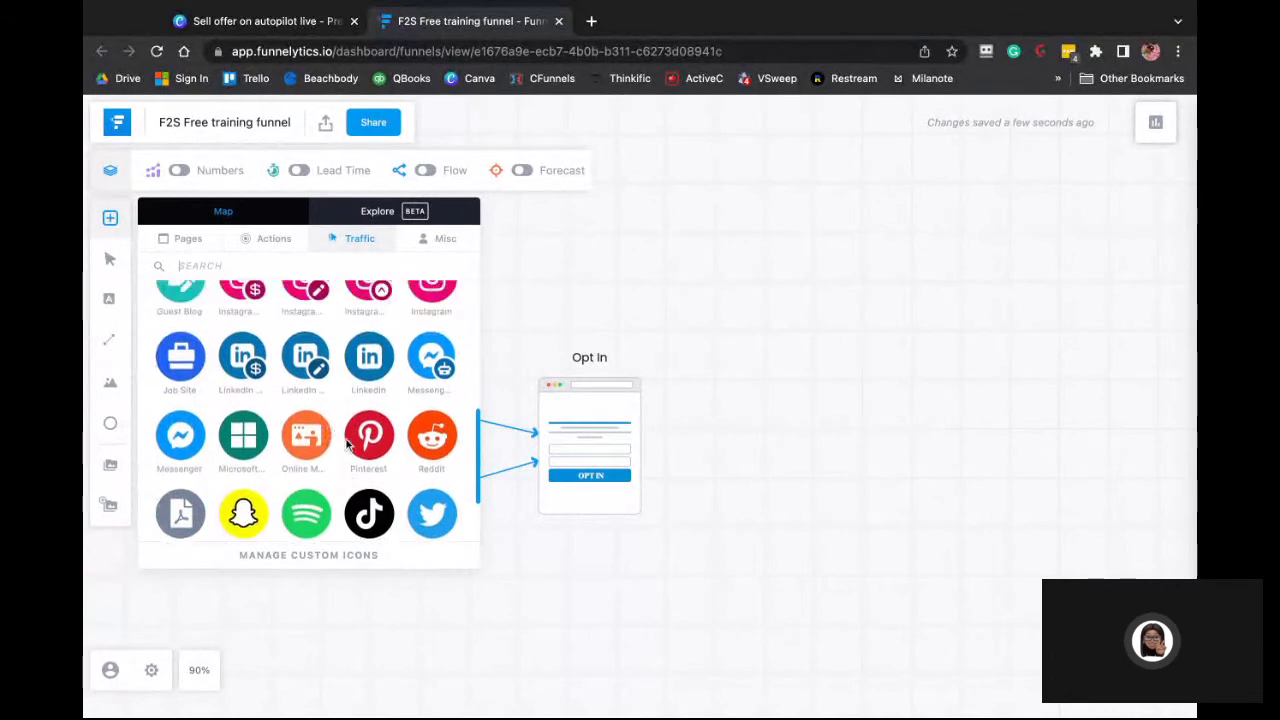
scroll(347, 447, up, 3)
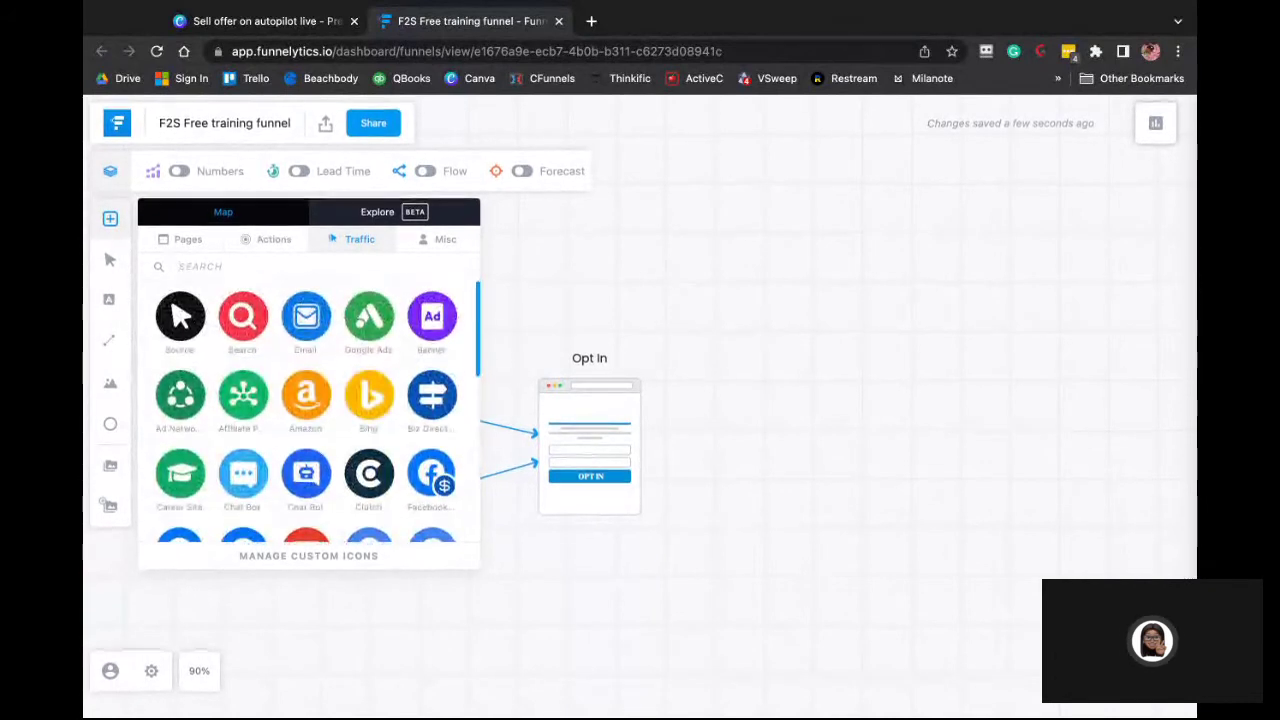
click(279, 246)
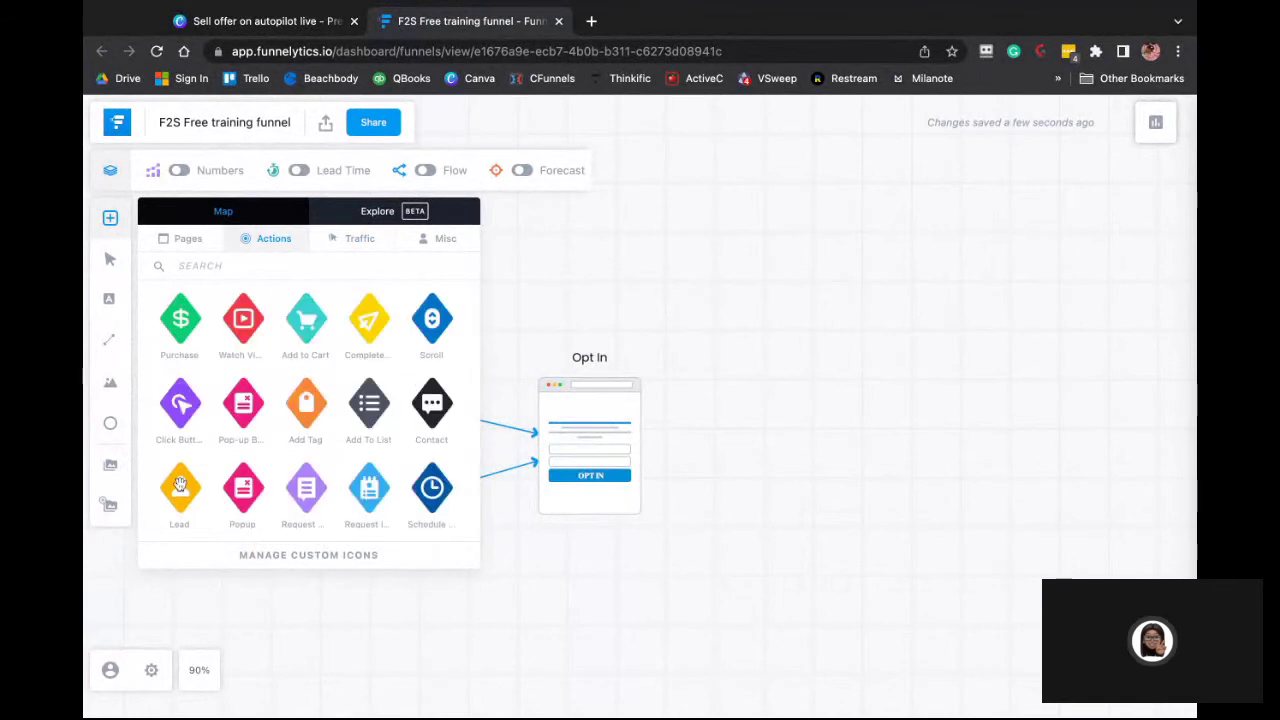
drag(180, 485, 719, 449)
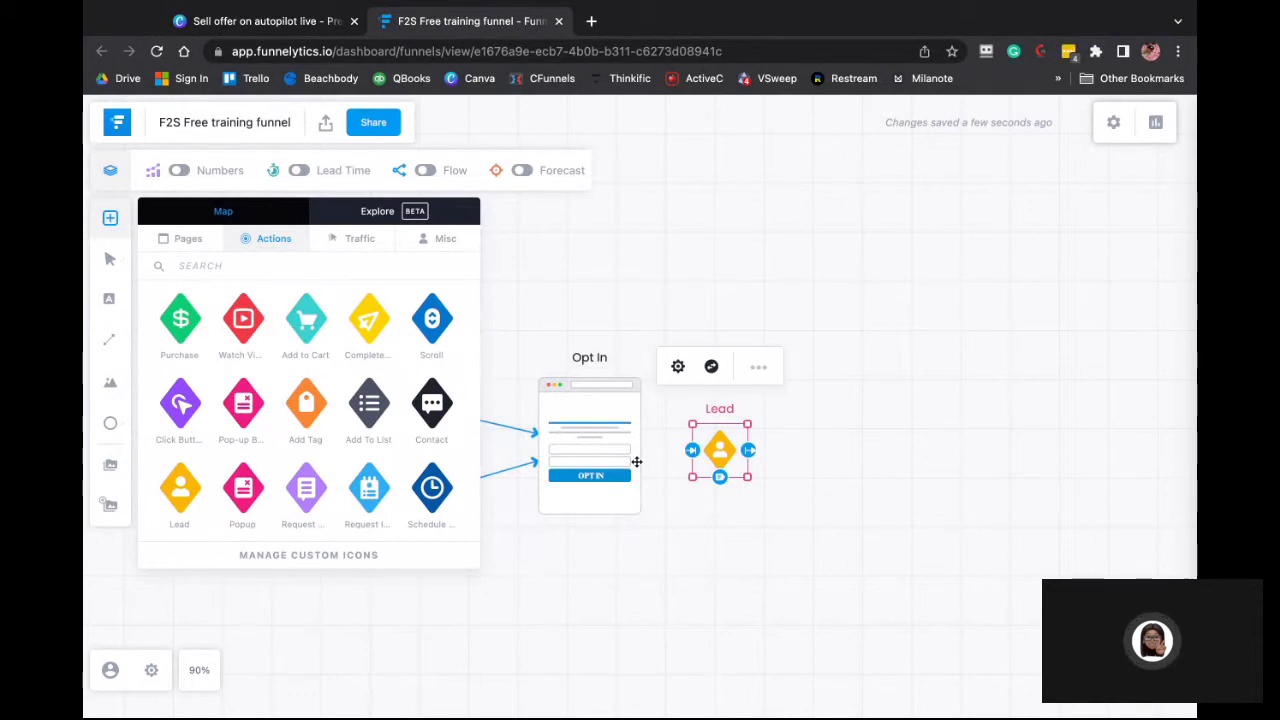
Connect the Opt In page to the Lead action with an arrow and align the Lead icon level with the page's centre
click(636, 461)
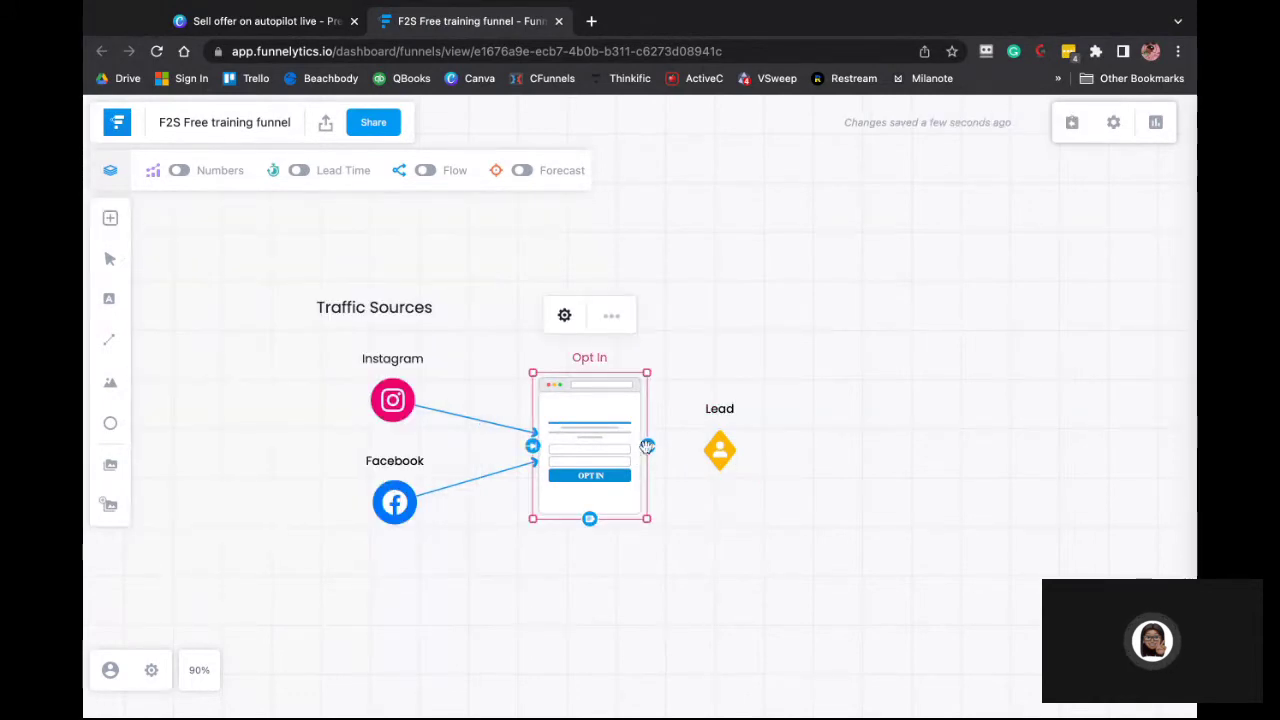
click(647, 579)
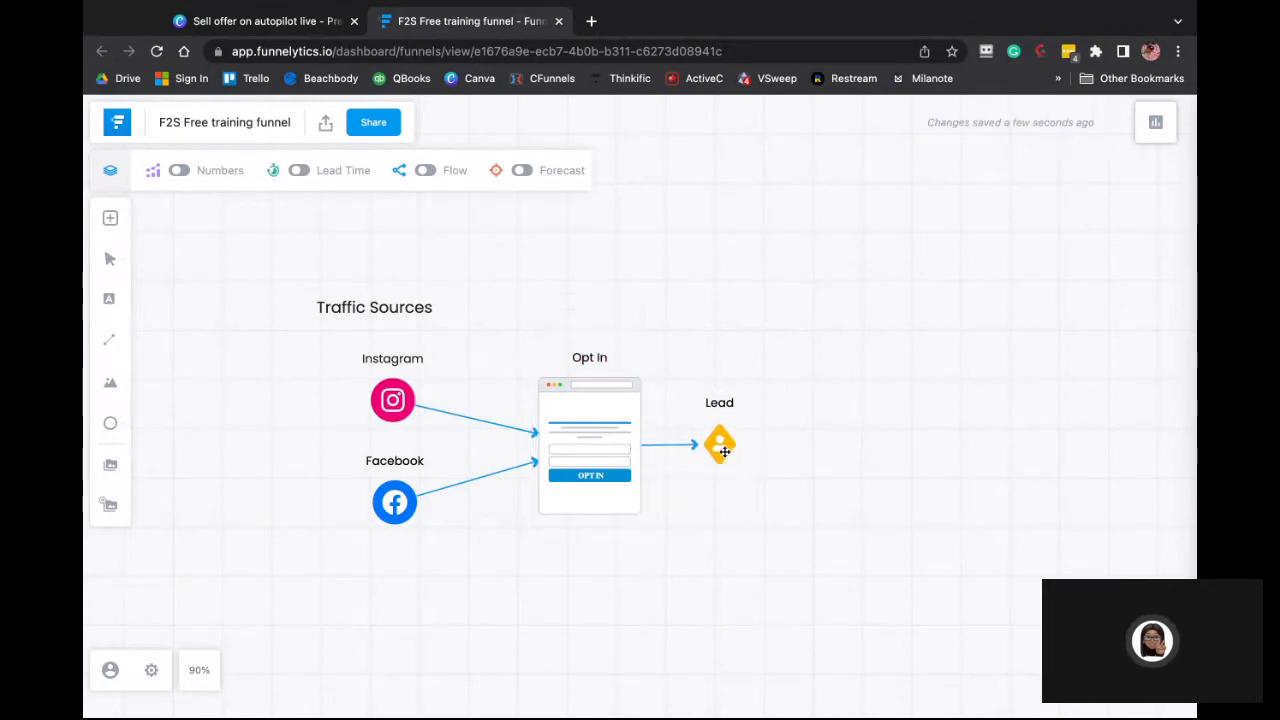
click(722, 449)
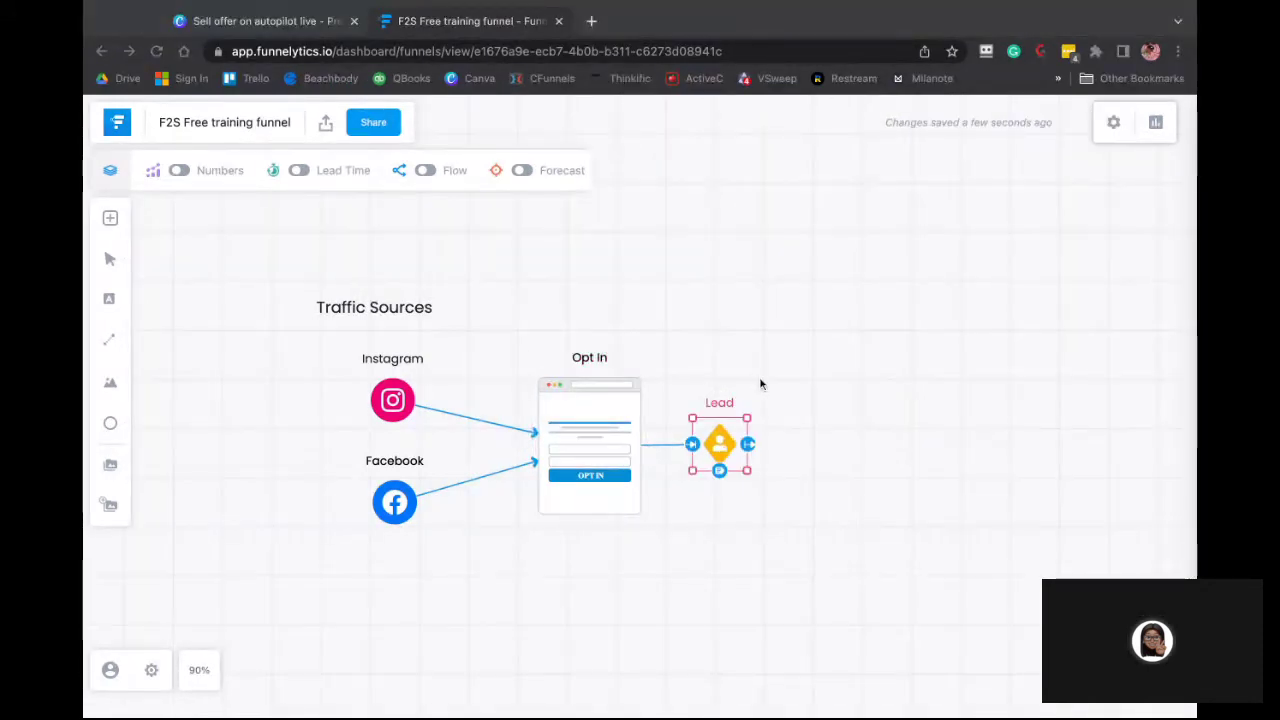
click(756, 523)
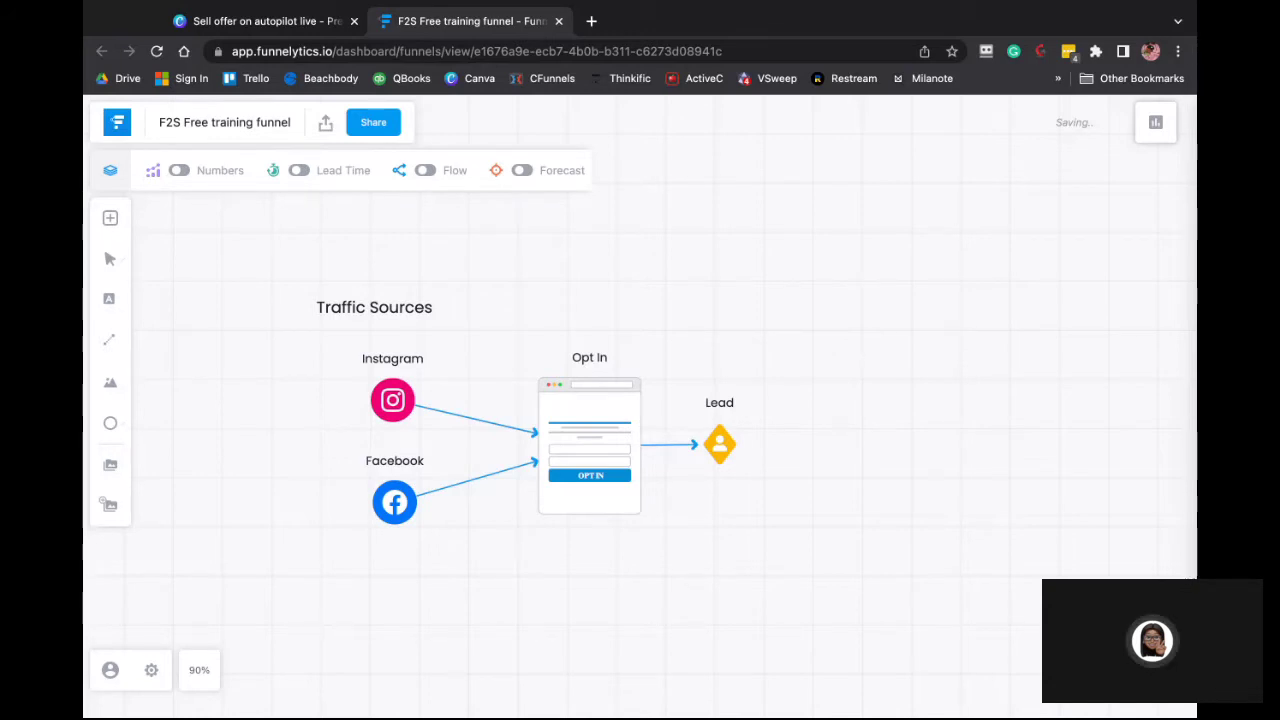
Place an Order Page to the right of the Lead icon and align it vertically with that icon
scroll(714, 533, right, 5)
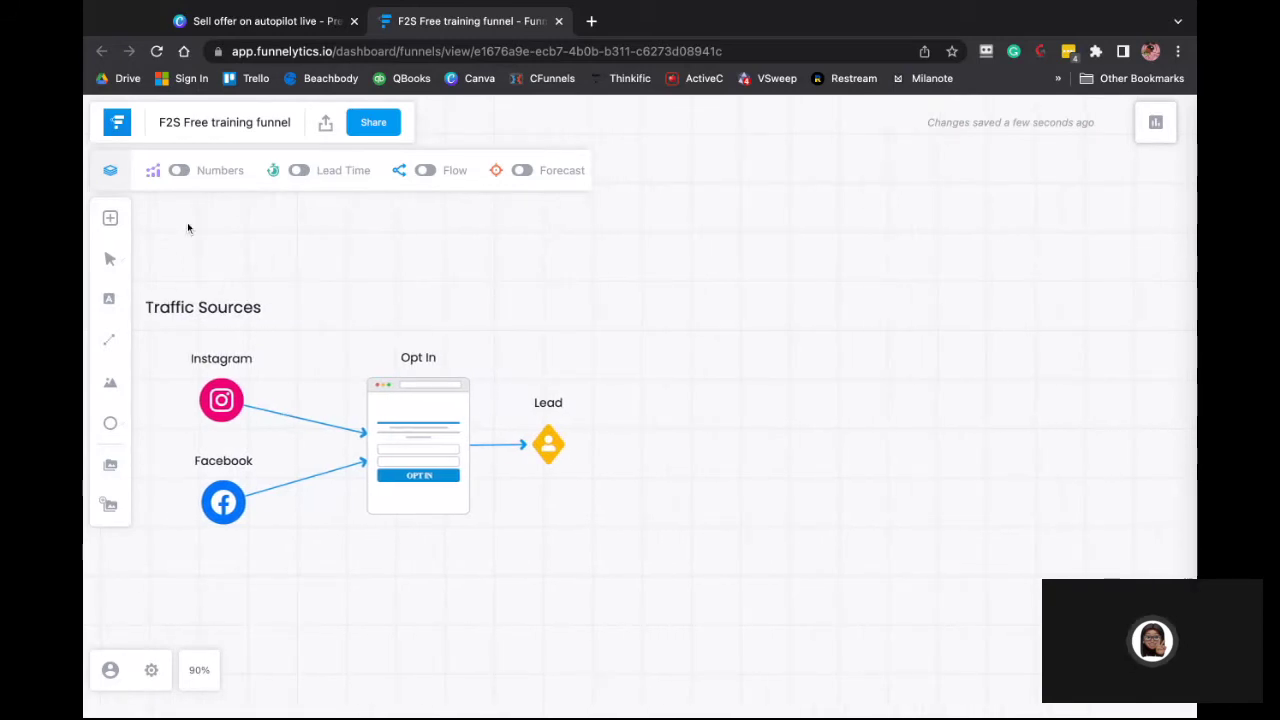
click(111, 219)
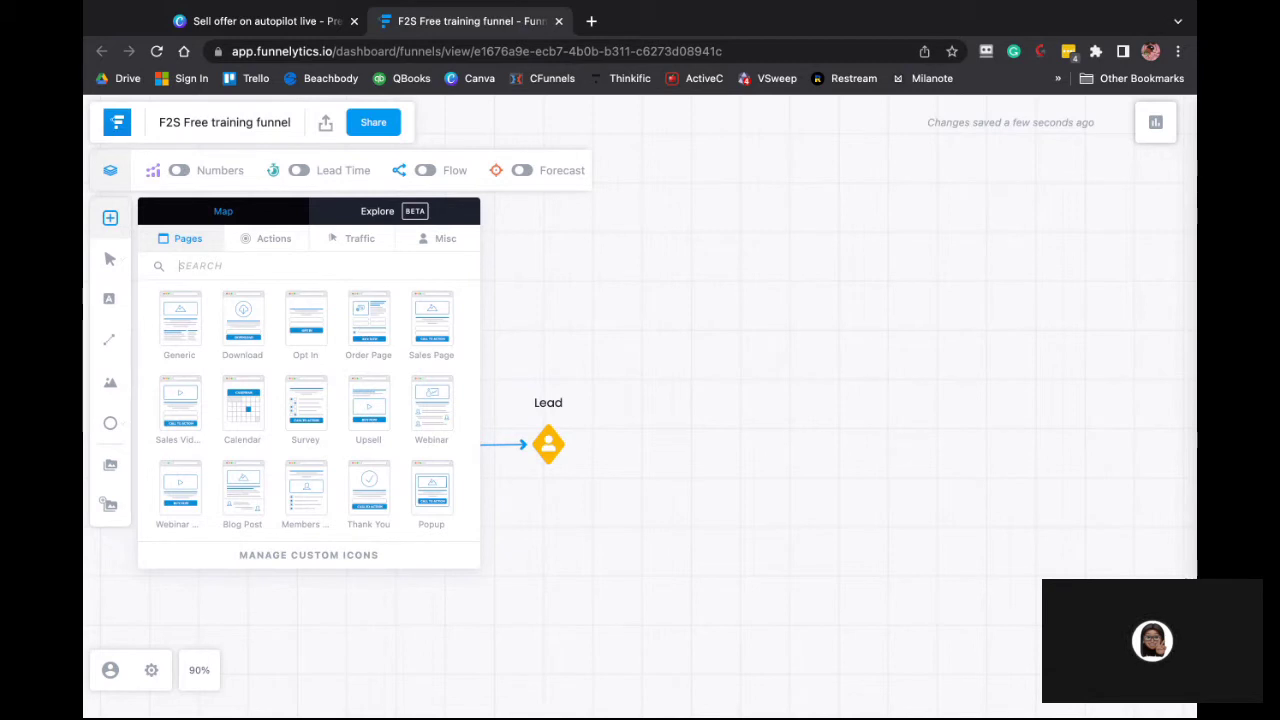
drag(368, 320, 668, 458)
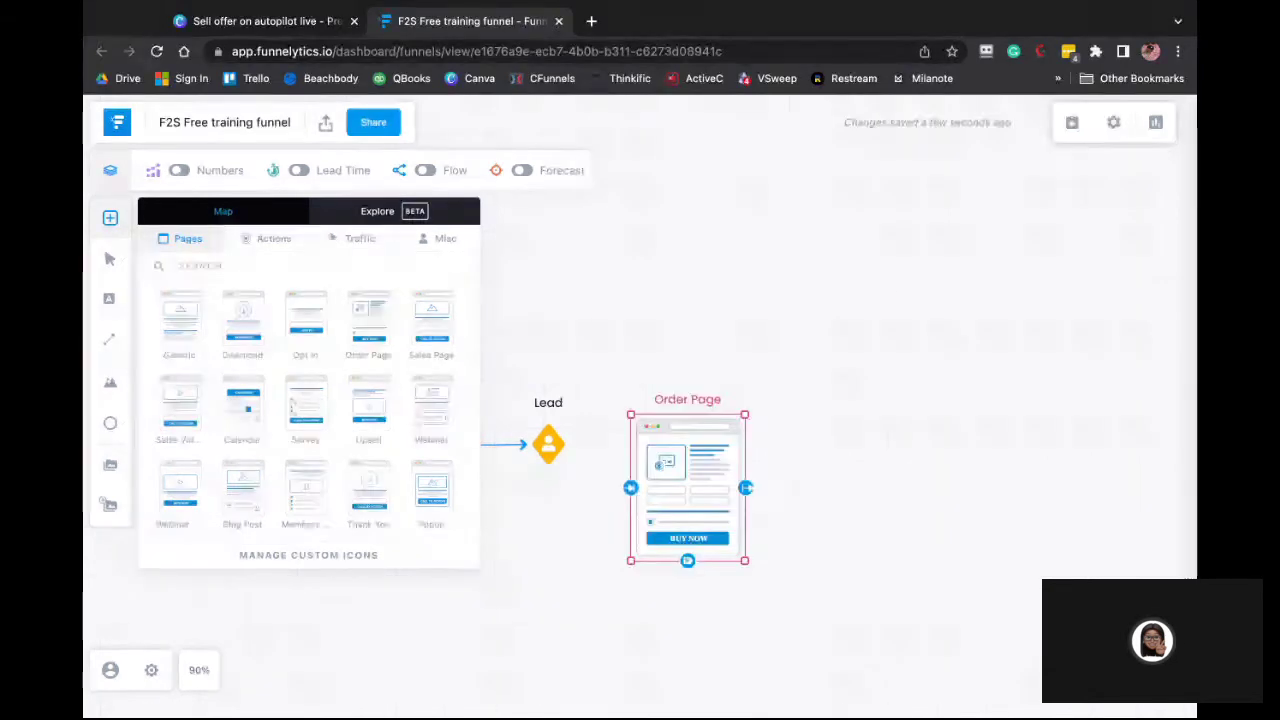
drag(691, 558, 696, 504)
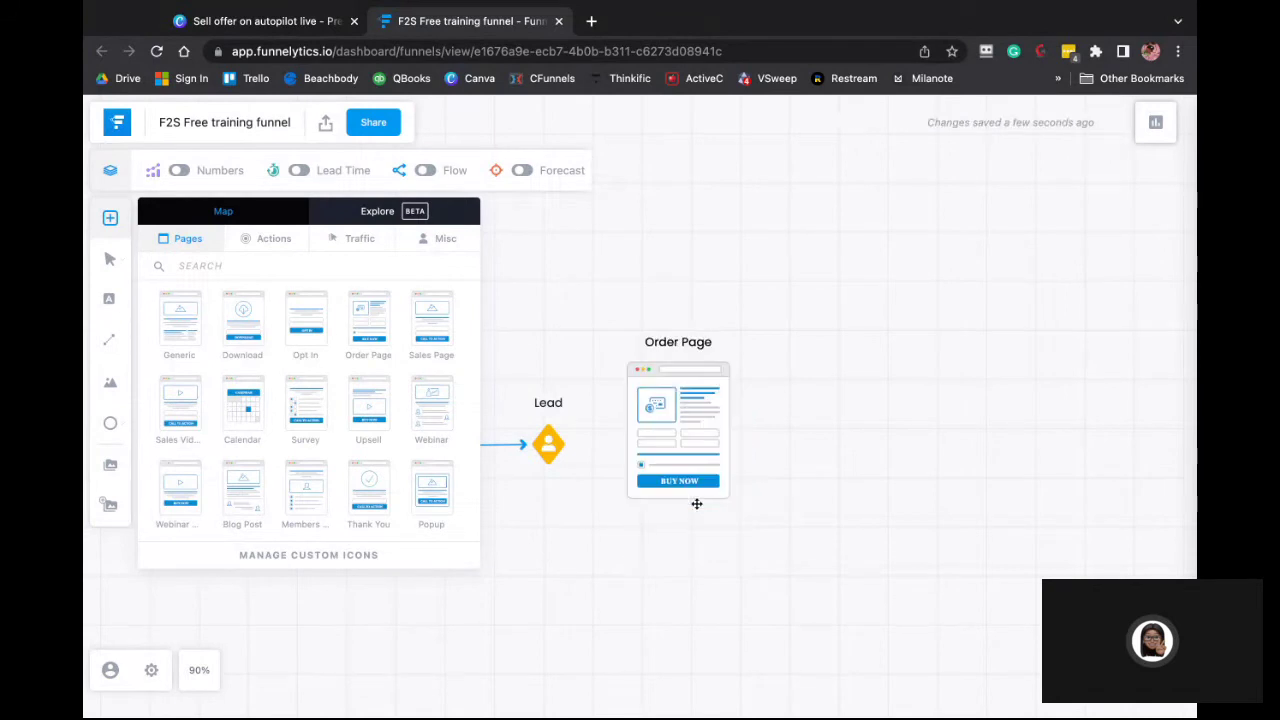
mouse_move(691, 369)
mouse_down()
mouse_move(675, 340)
mouse_move(680, 355)
mouse_up()
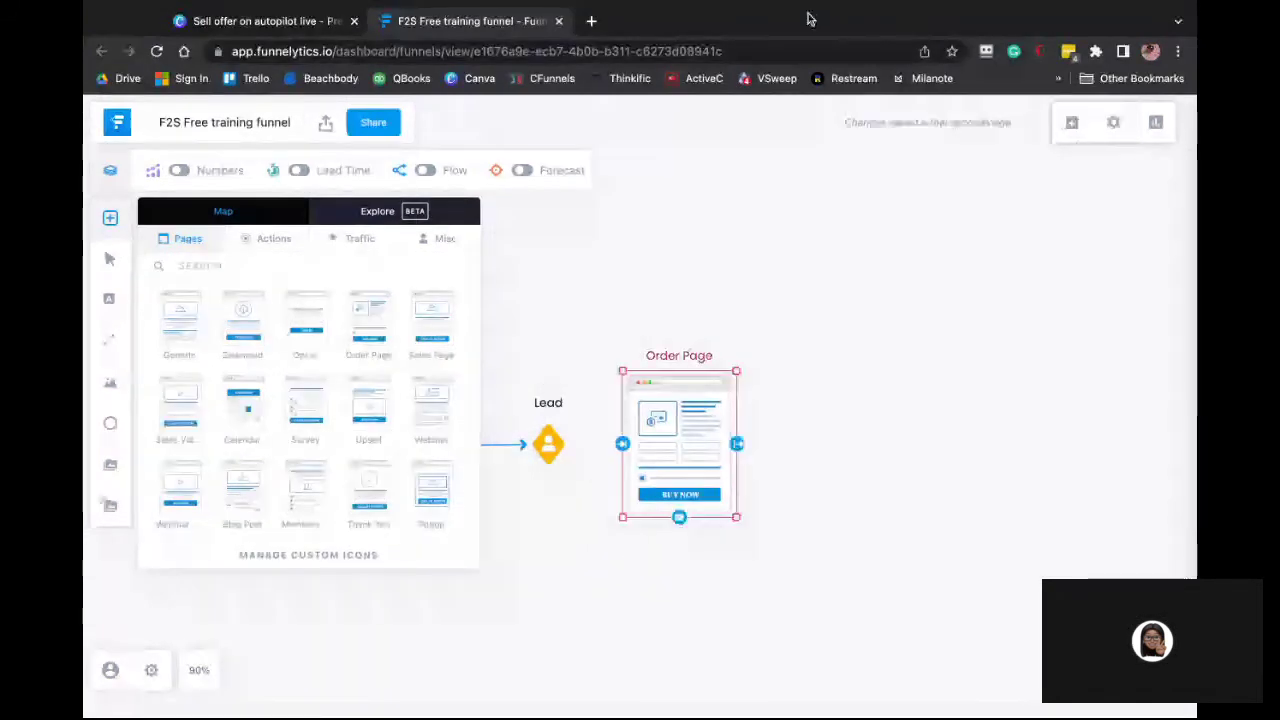
Change the Order Page's label to "Tiny Breakeven offer"
double_click(686, 356)
triple_click(808, 331)
text(OT)
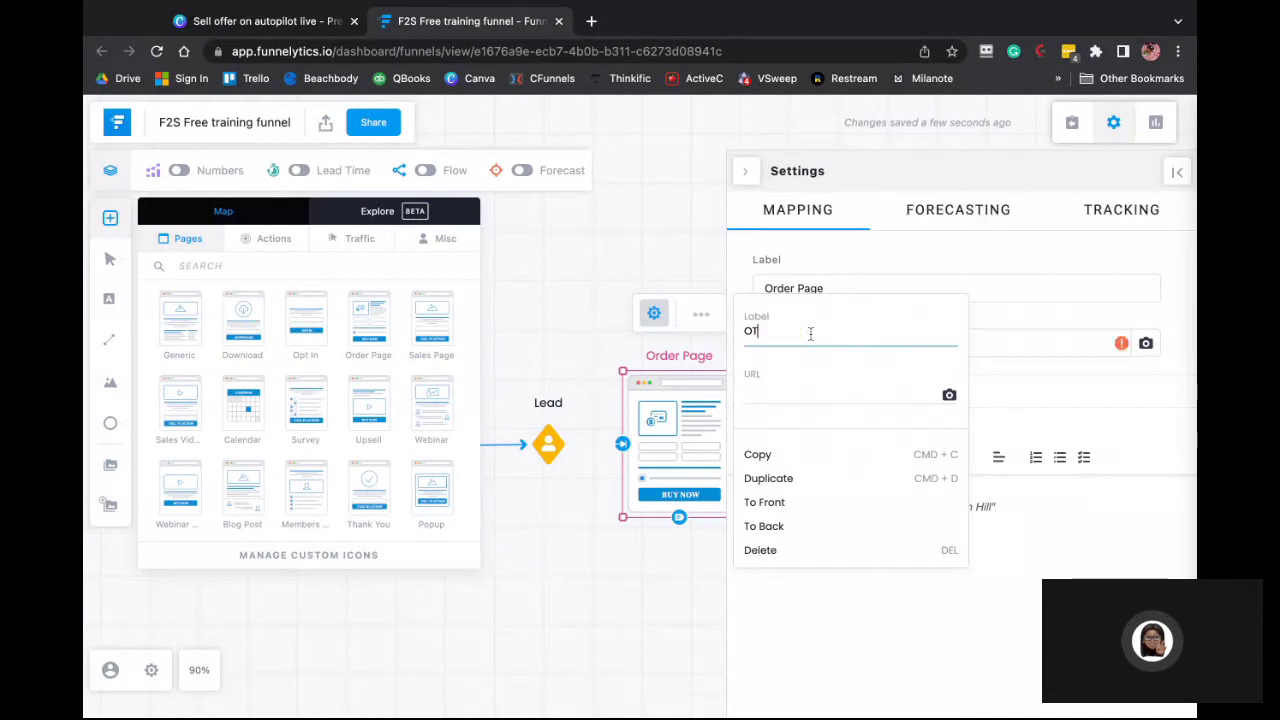
text(inny)
key(BackSpace)
key(BackSpace)
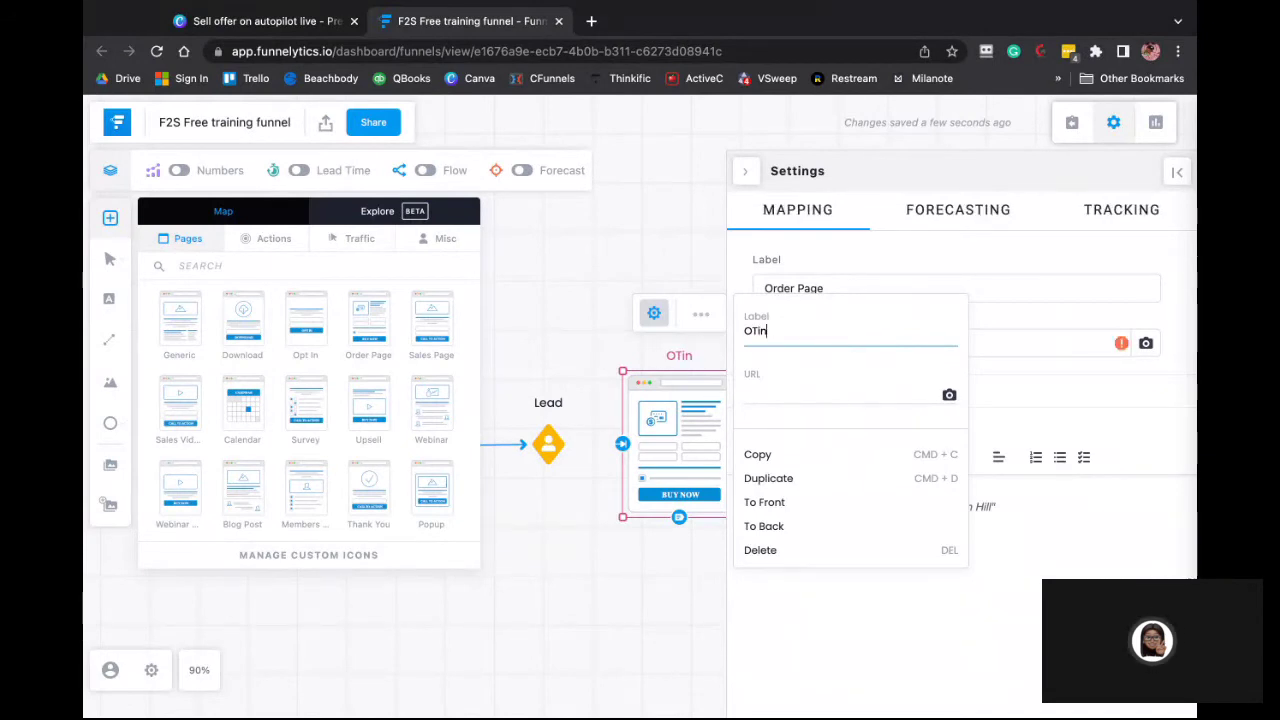
key(BackSpace)
key(BackSpace)
key(BackSpace)
key(BackSpace)
text(Tiny)
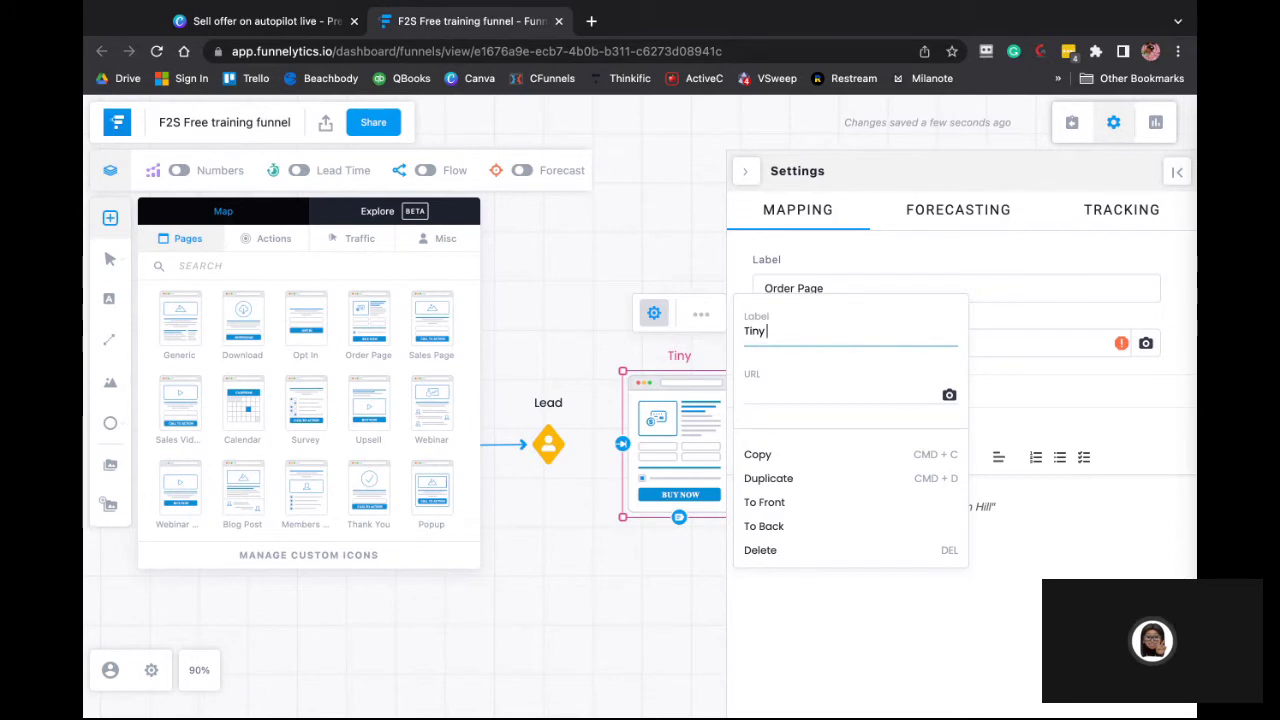
text( Breakeven of)
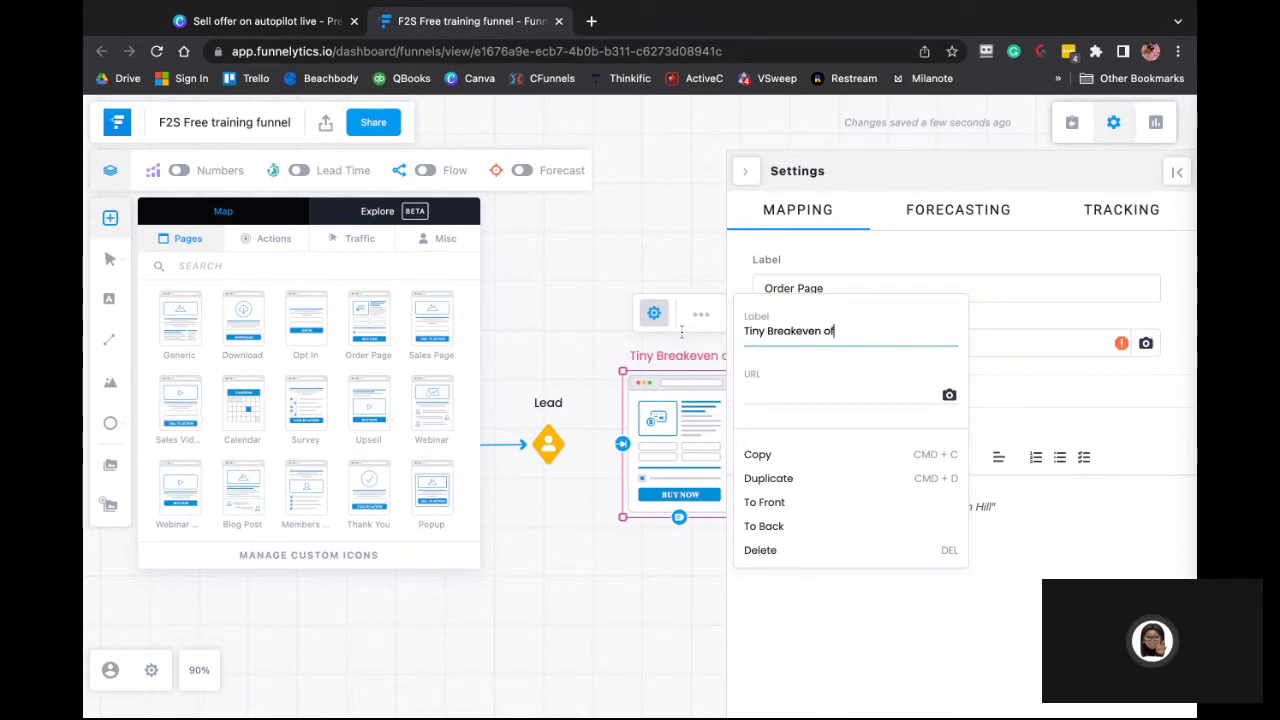
text(fer)
click(607, 276)
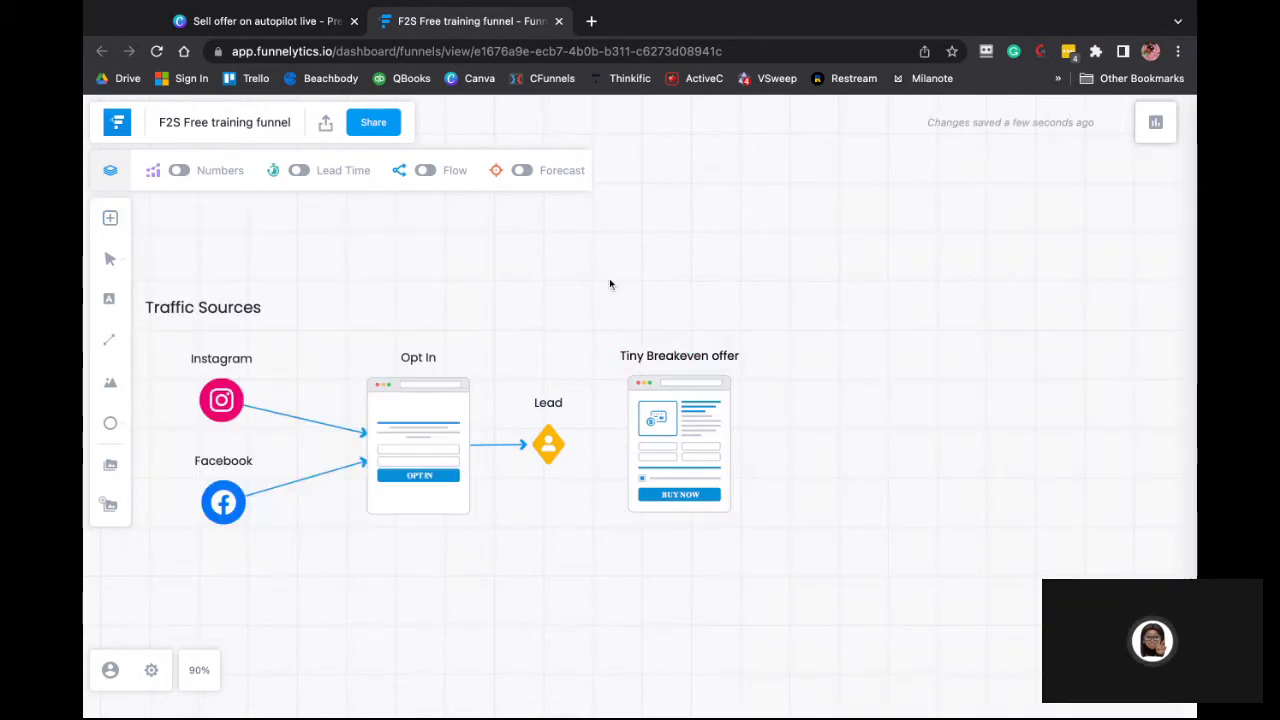
Connect the Lead icon to the Tiny Breakeven offer page with an arrow
click(549, 444)
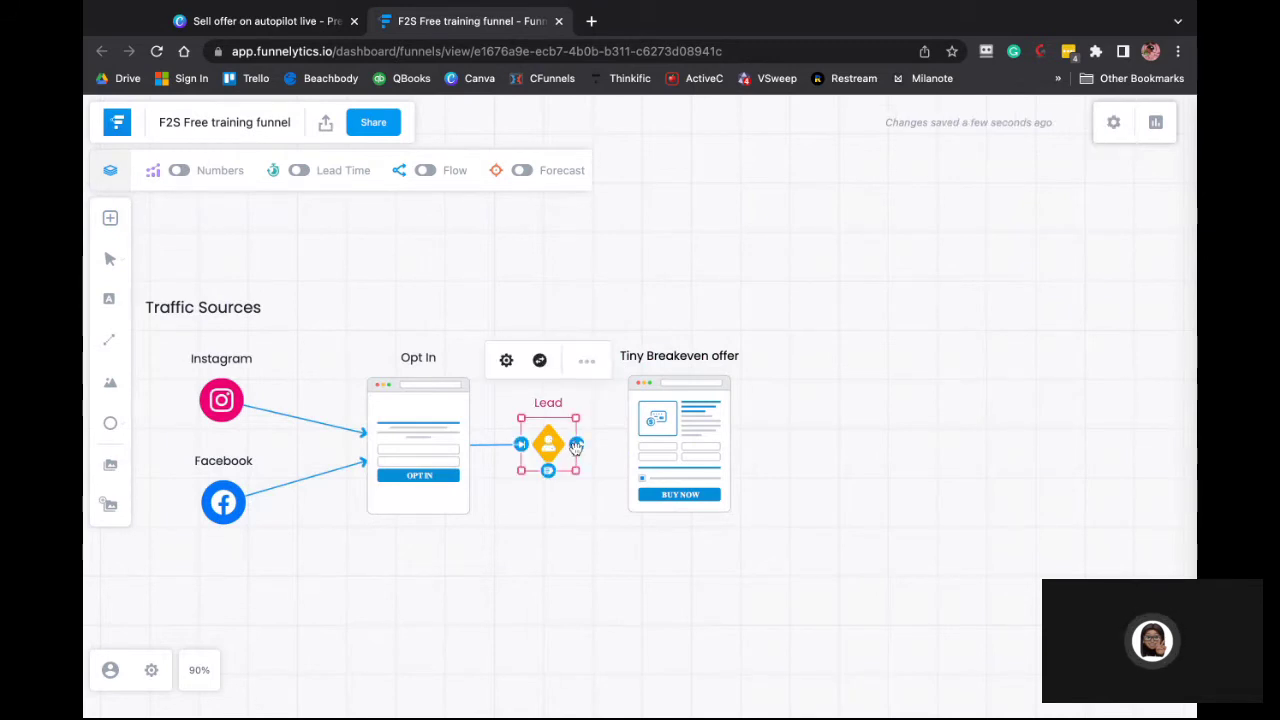
drag(576, 446, 660, 440)
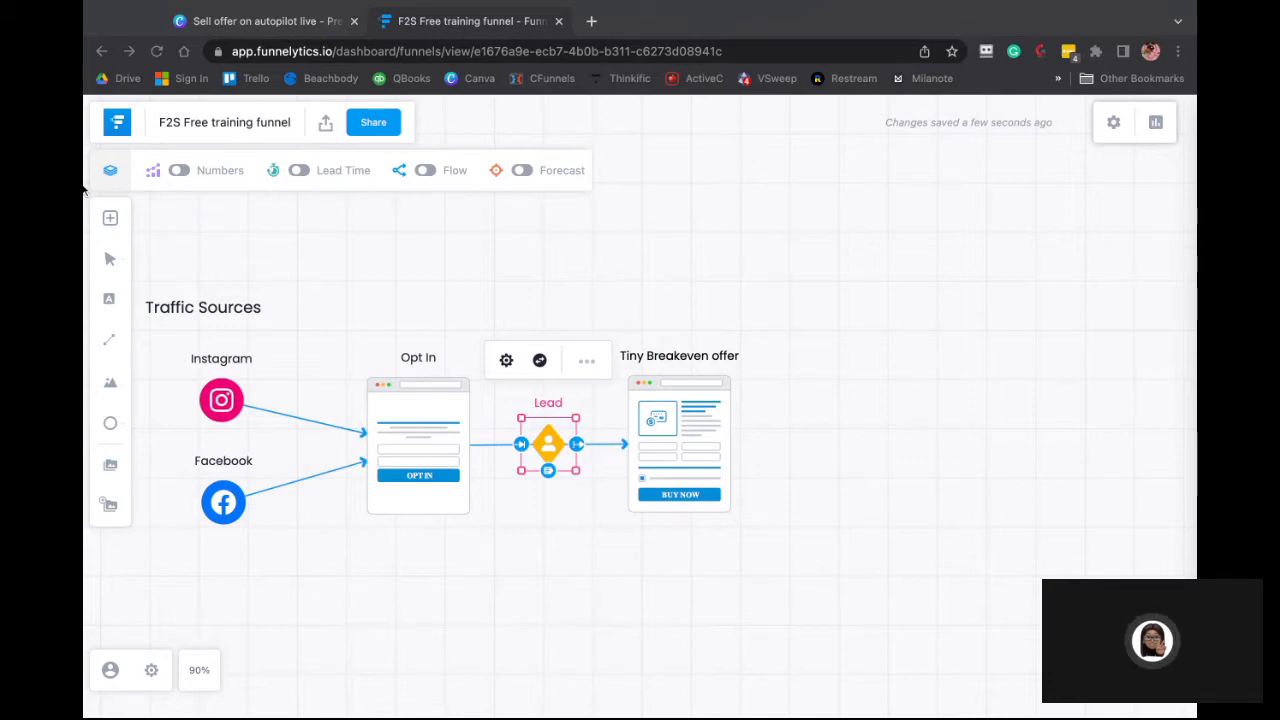
click(85, 244)
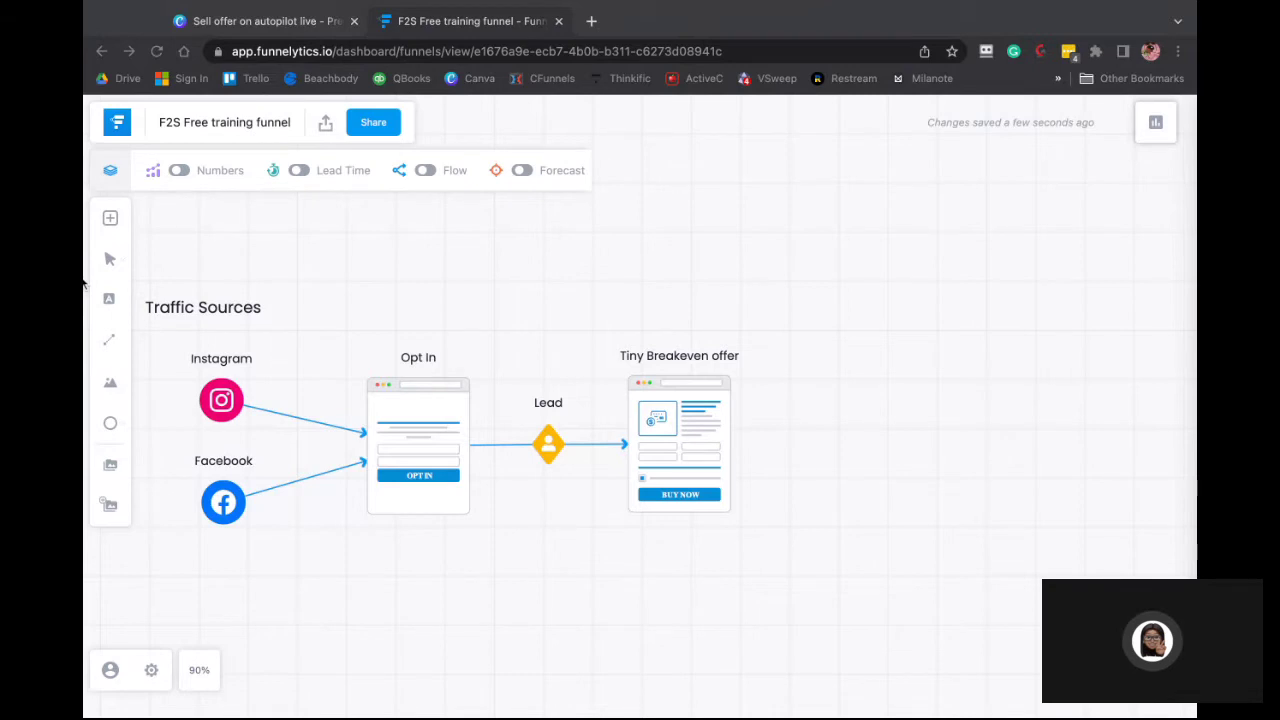
Add a second Order Page to the canvas and align it directly below the Tiny Breakeven offer page
click(110, 218)
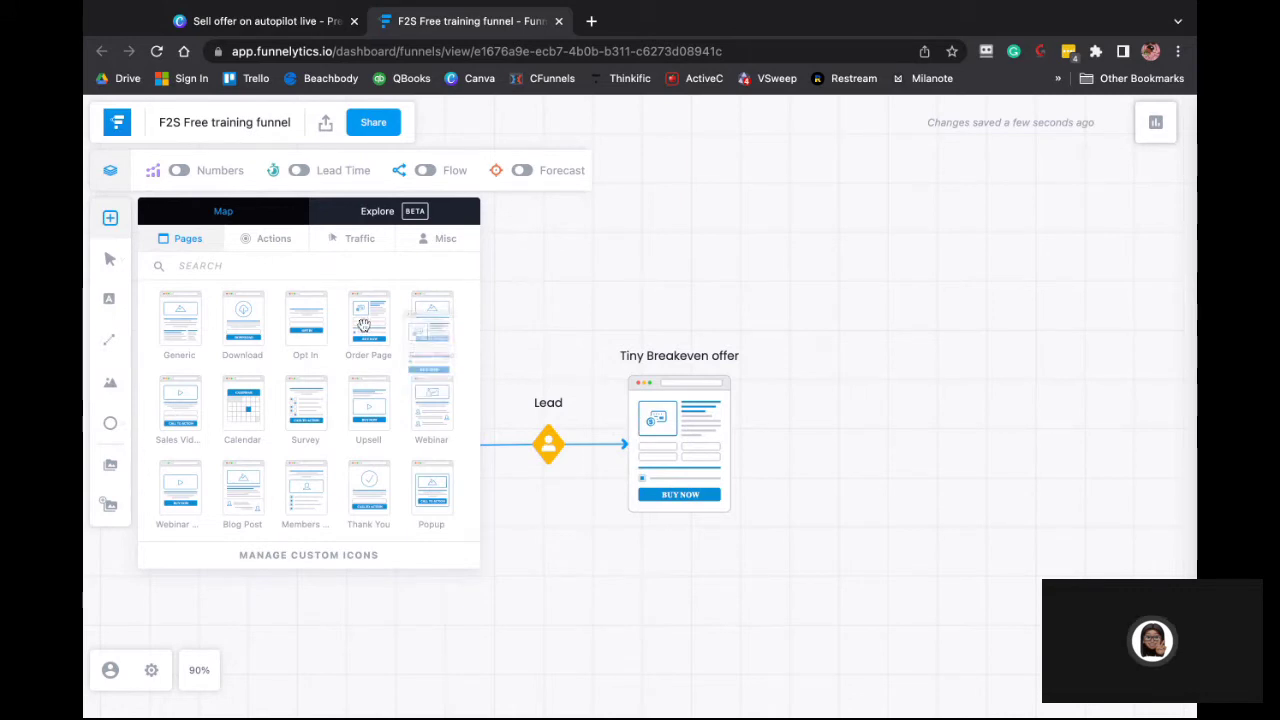
drag(365, 325, 702, 632)
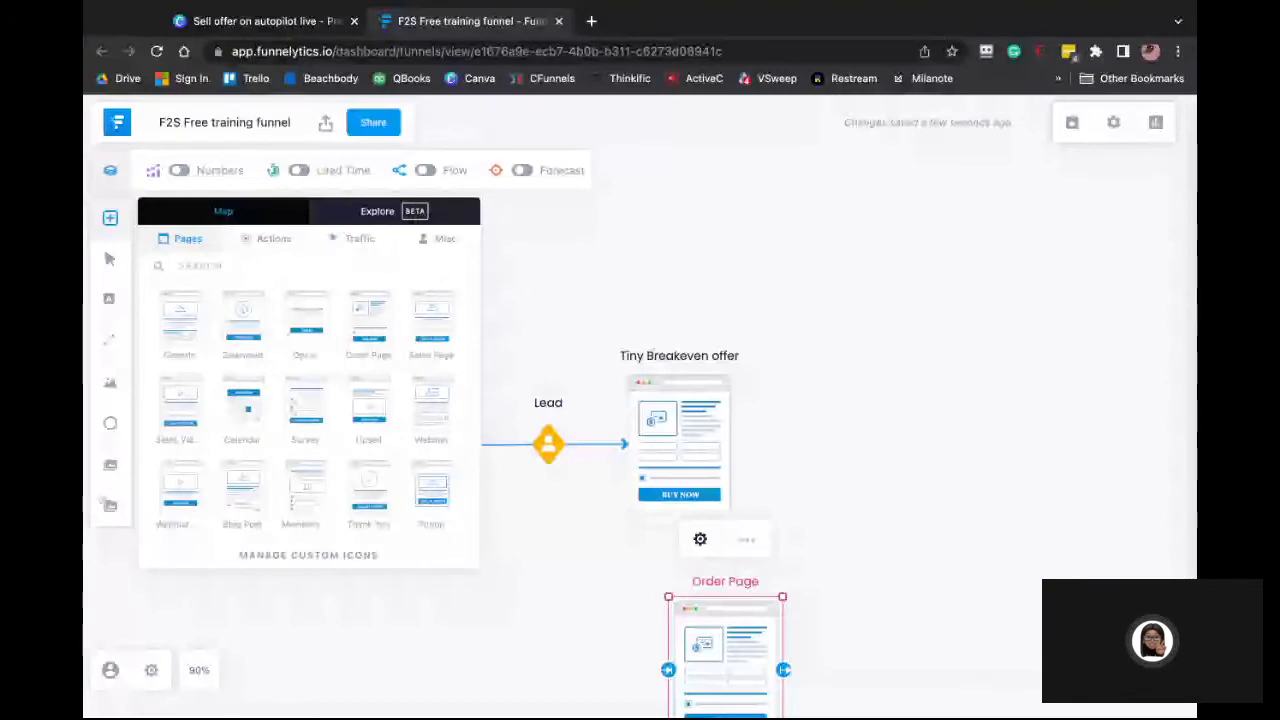
drag(788, 658, 741, 650)
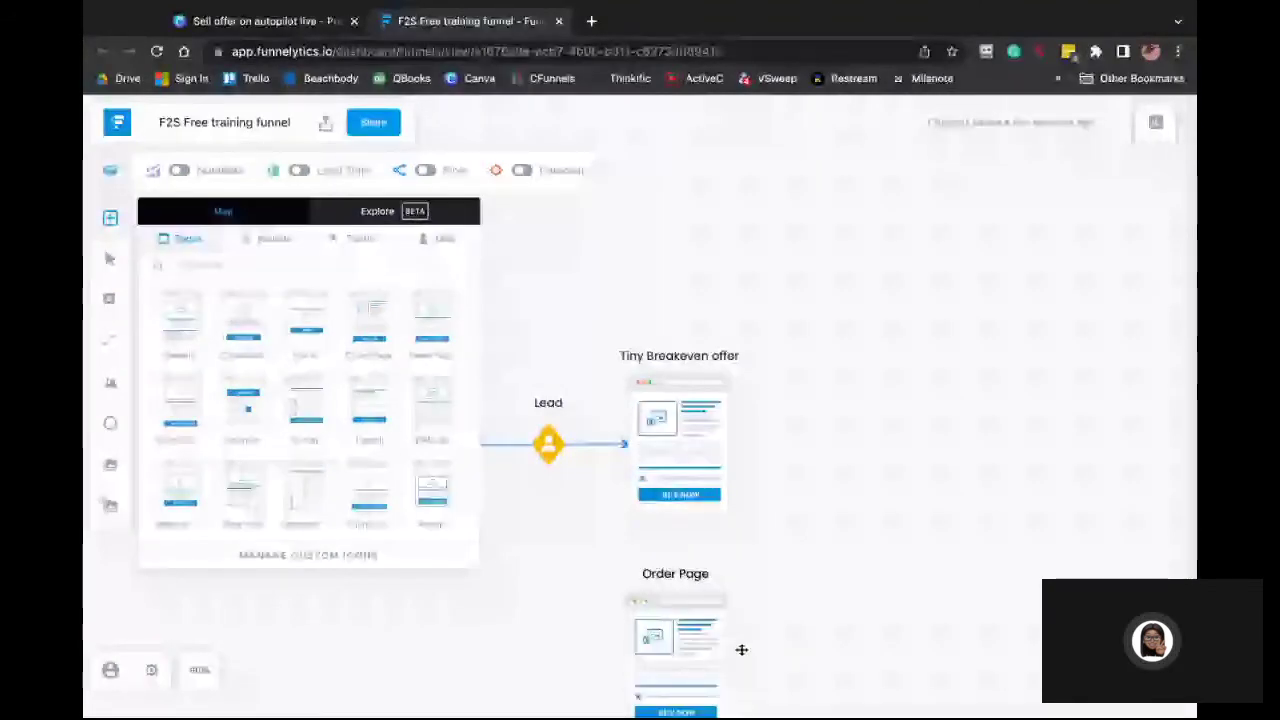
Place a Download page to the right of the Tiny Breakeven offer and connect the offer to it with an arrow
click(111, 218)
click(111, 218)
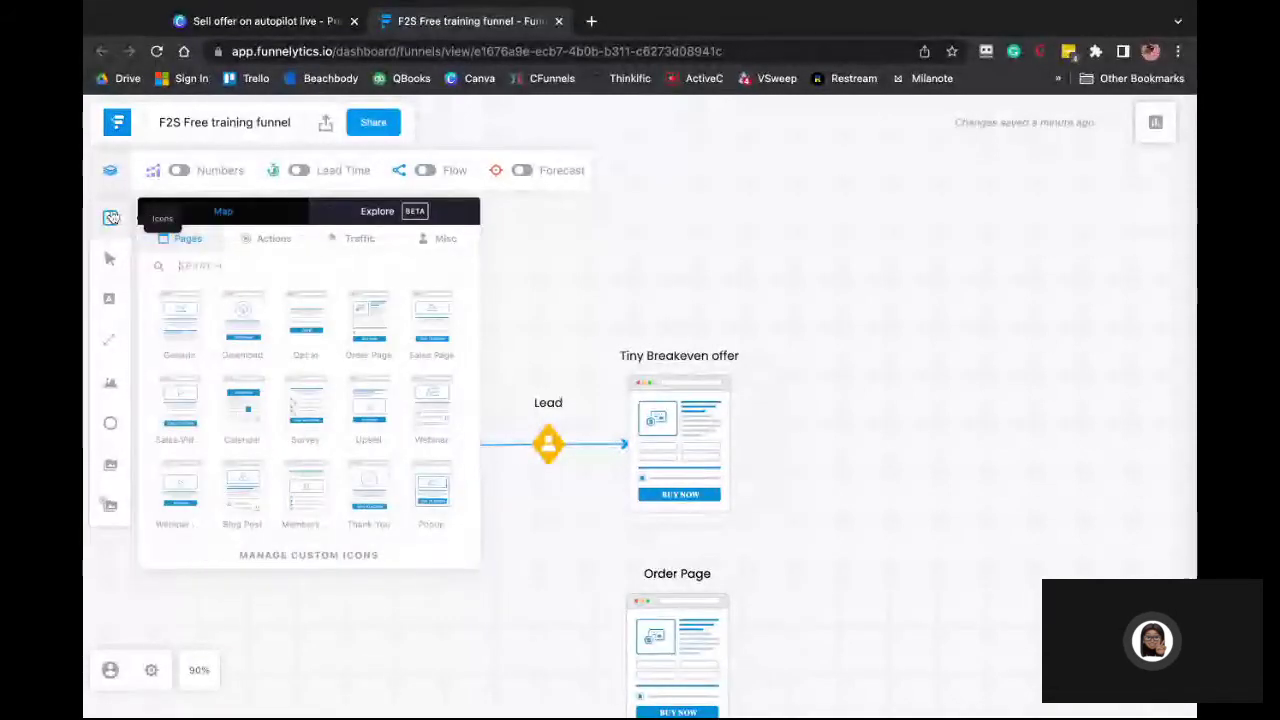
drag(243, 320, 840, 433)
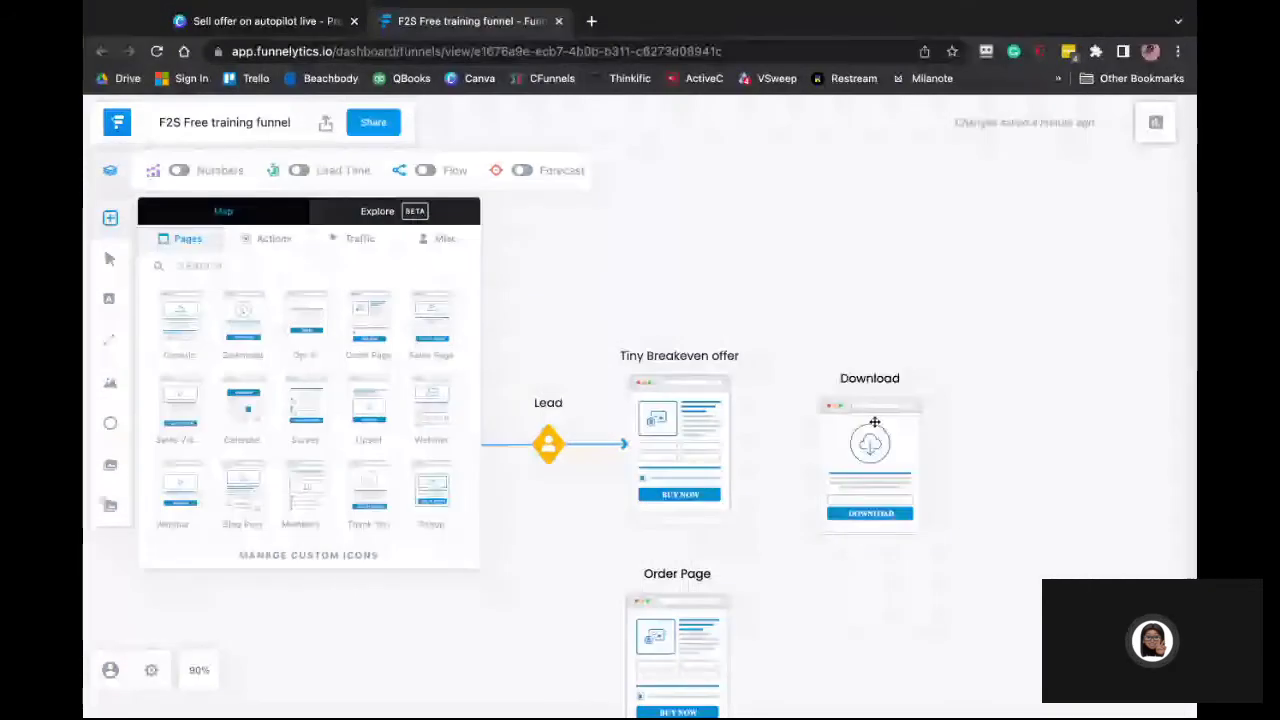
click(700, 440)
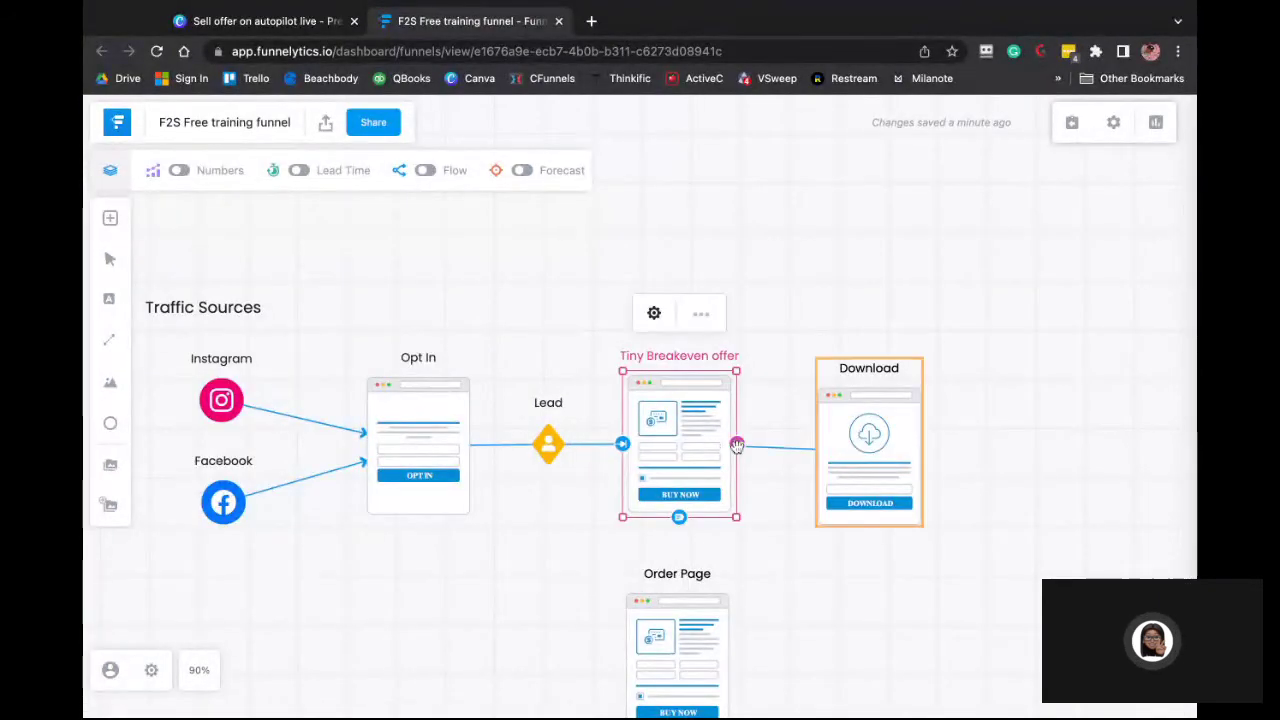
click(500, 300)
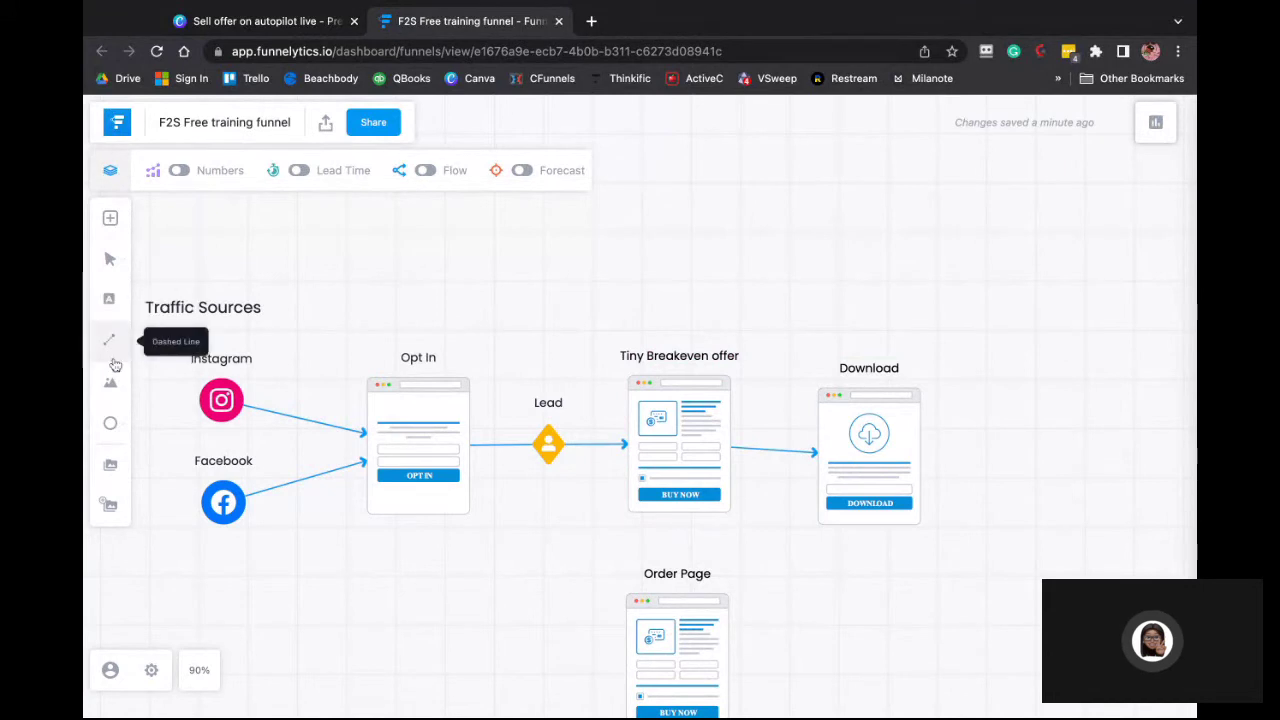
Add a text label reading "No" above the arrow between the Tiny Breakeven offer and the Download page
click(109, 302)
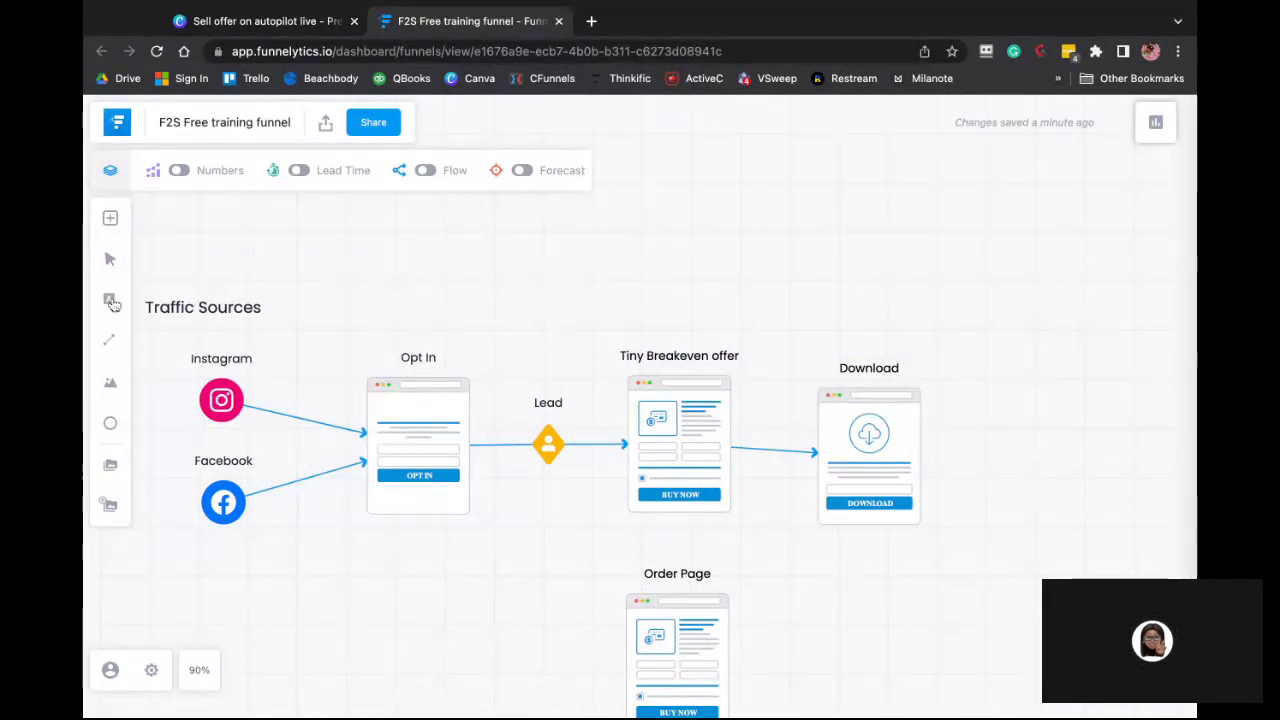
click(773, 415)
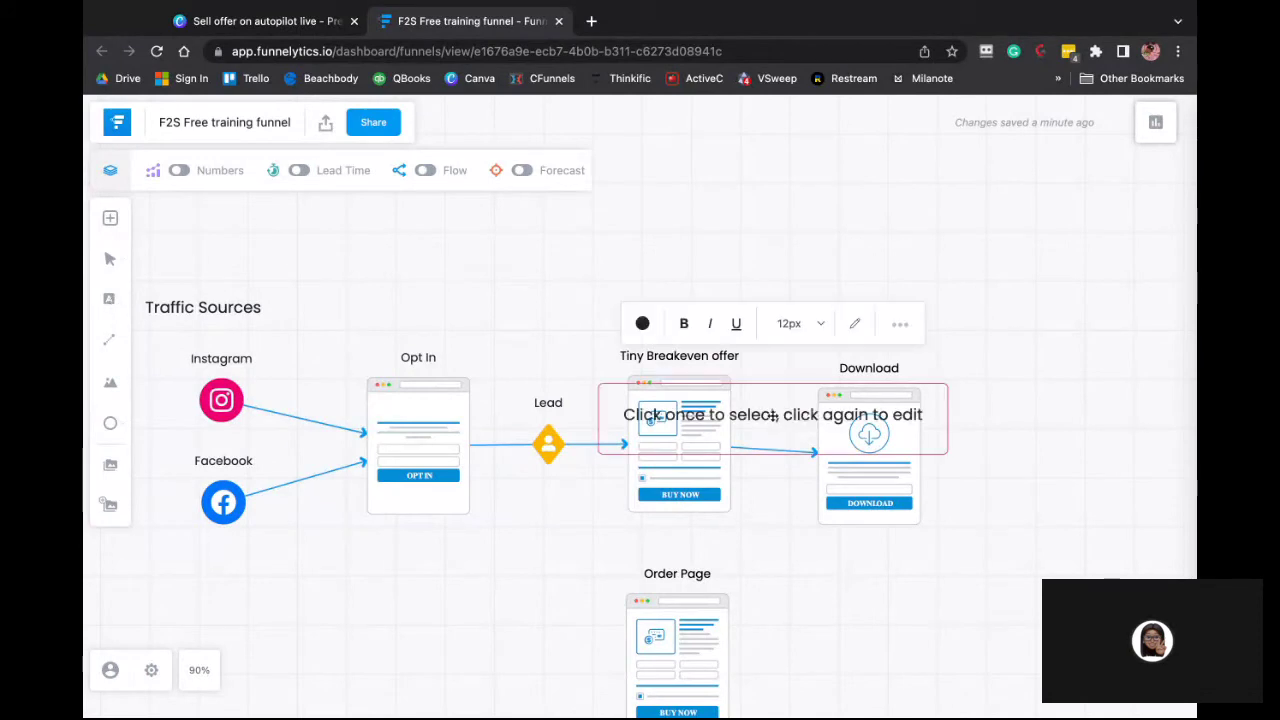
click(755, 421)
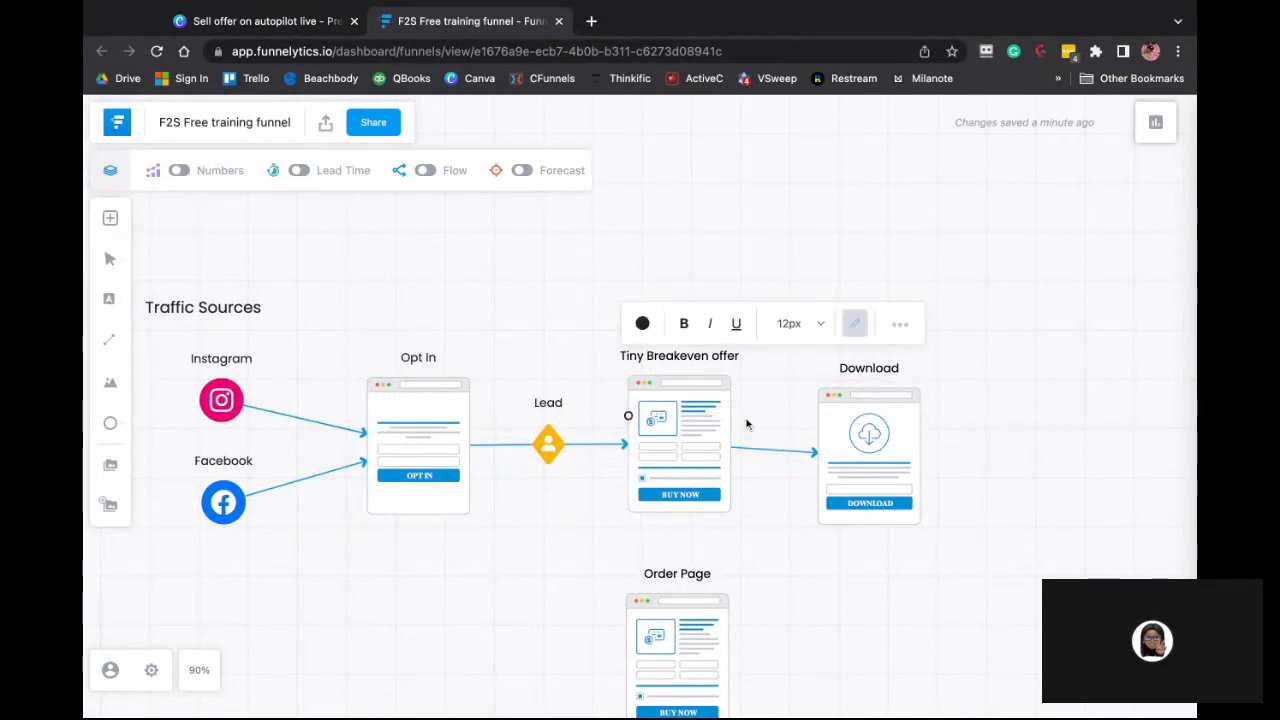
text(No)
click(631, 420)
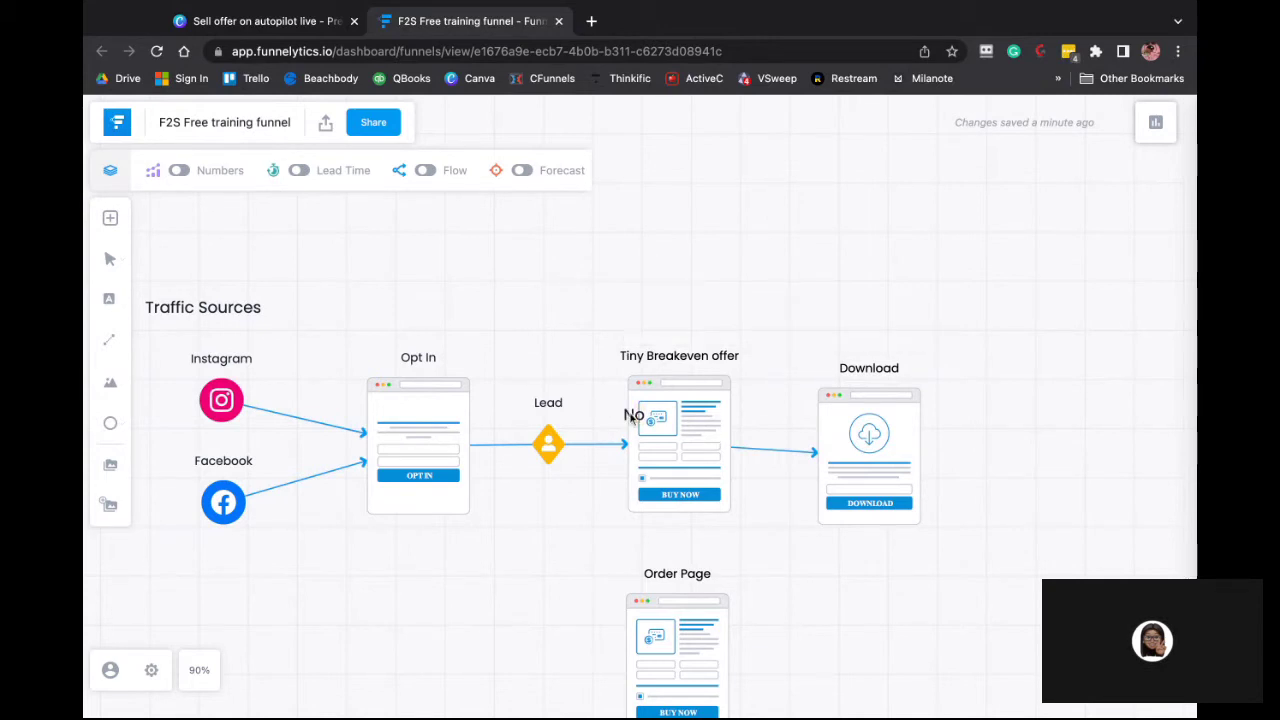
drag(631, 420, 759, 422)
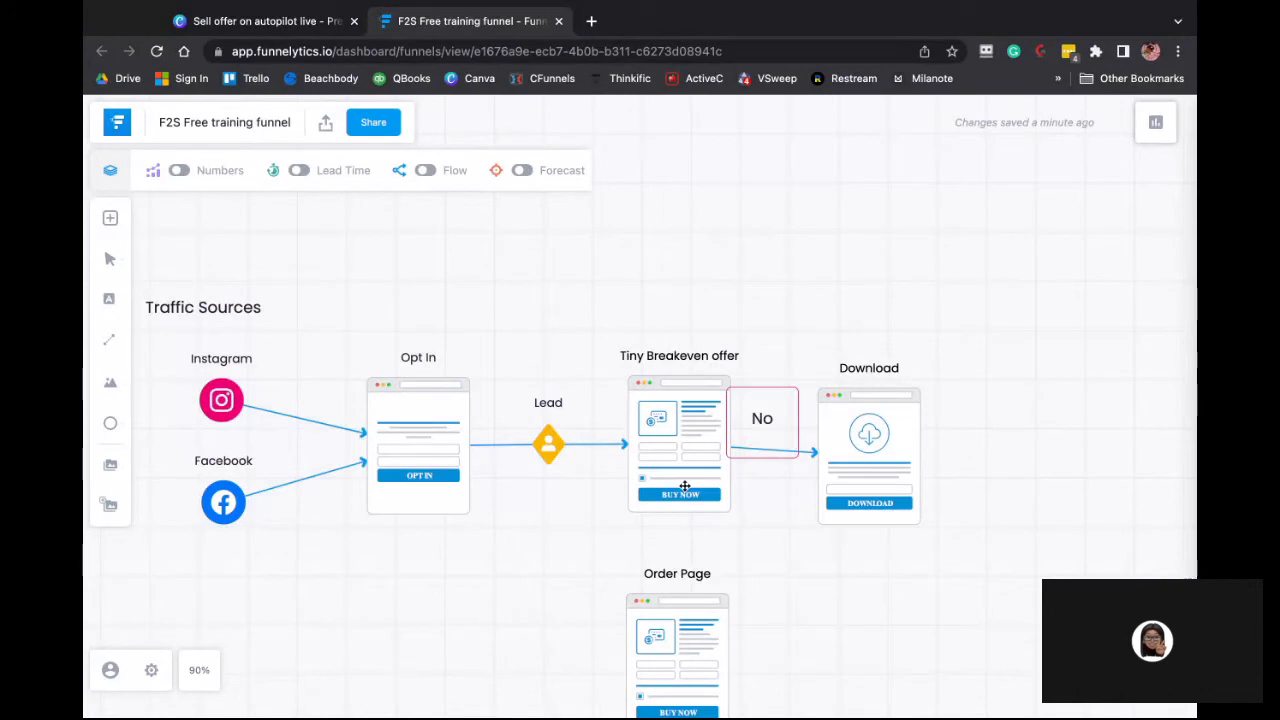
Connect the Tiny Breakeven offer to the Order Page below it and label that arrow "Yes"
click(685, 486)
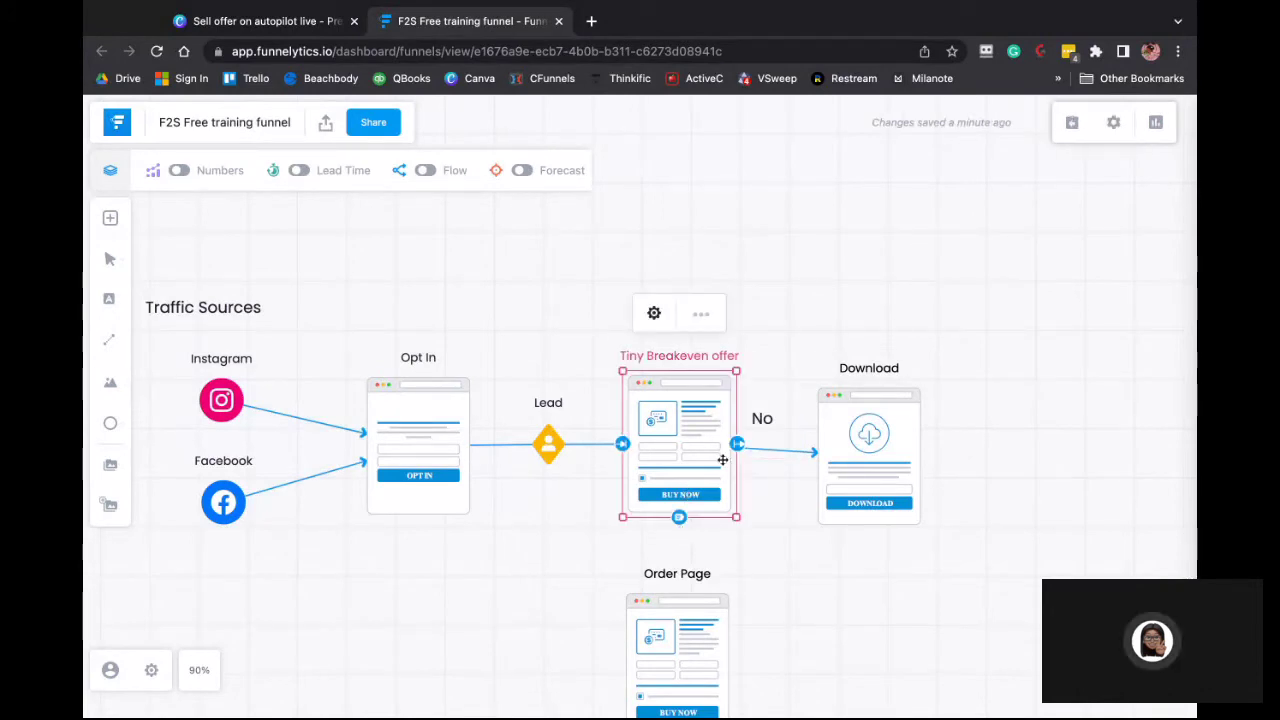
drag(679, 517, 678, 620)
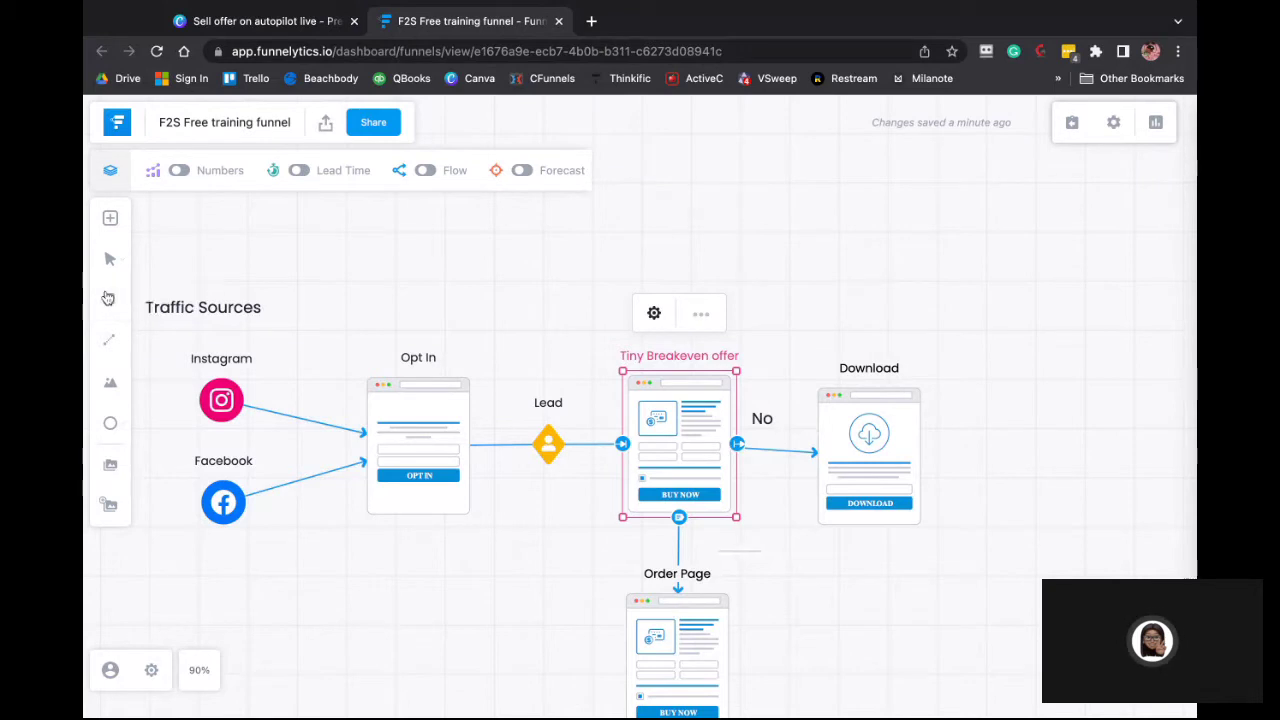
double_click(700, 540)
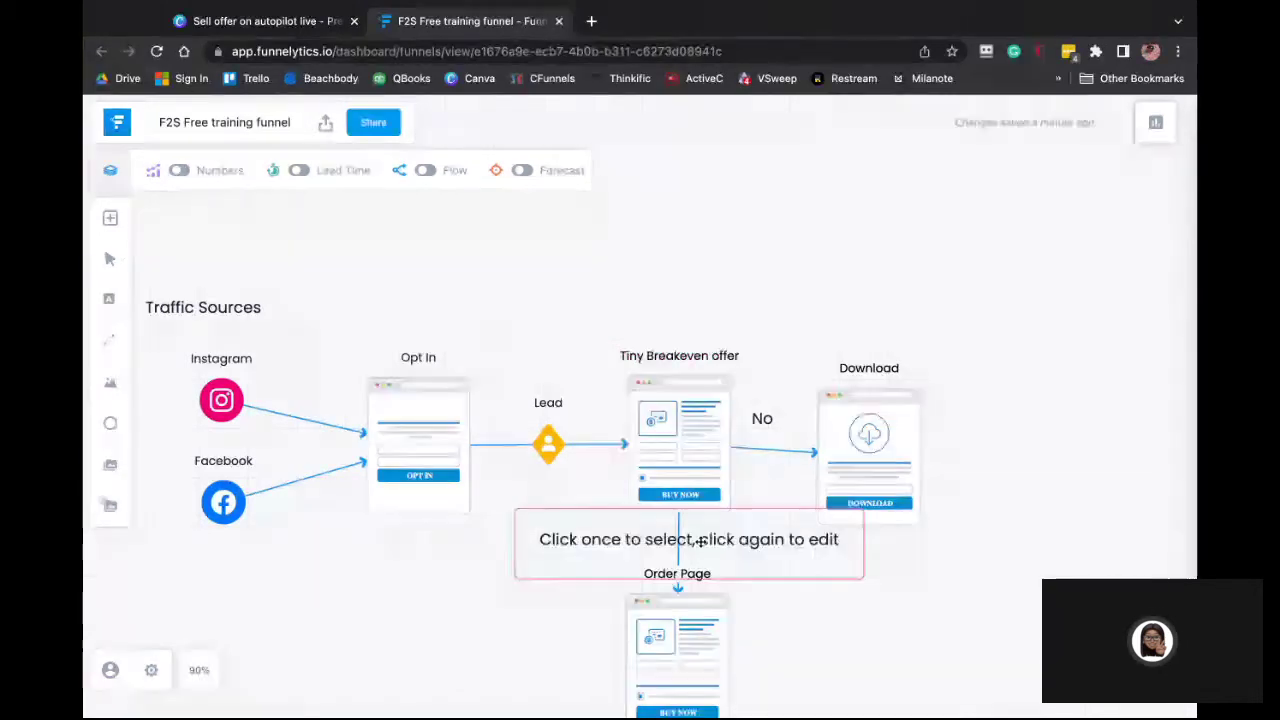
click(700, 540)
click(700, 540)
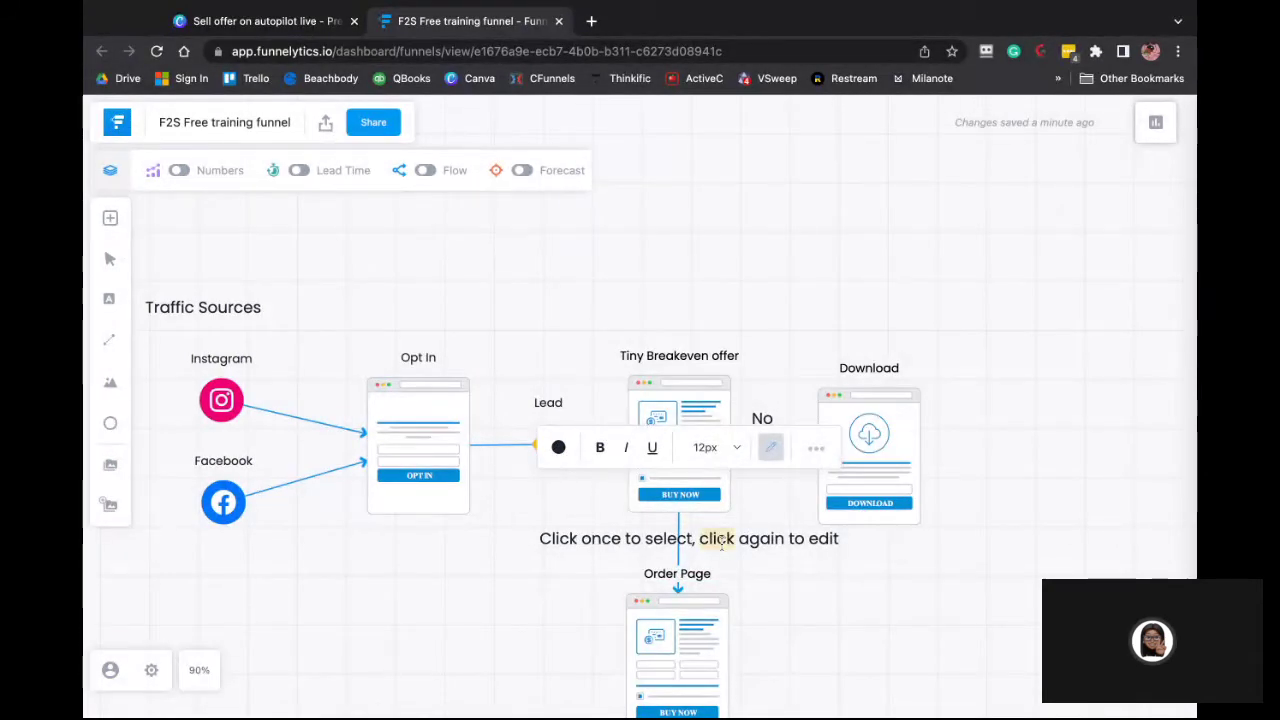
key(ctrl+a)
text(Ye)
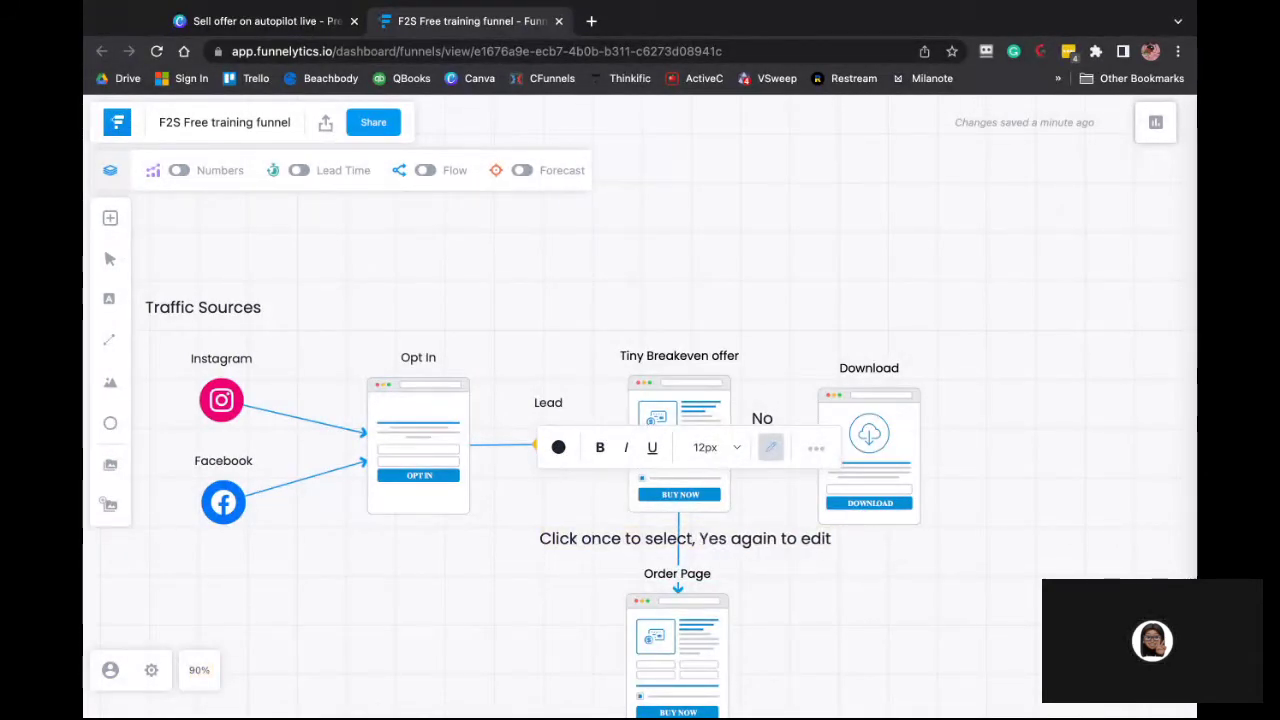
text(s)
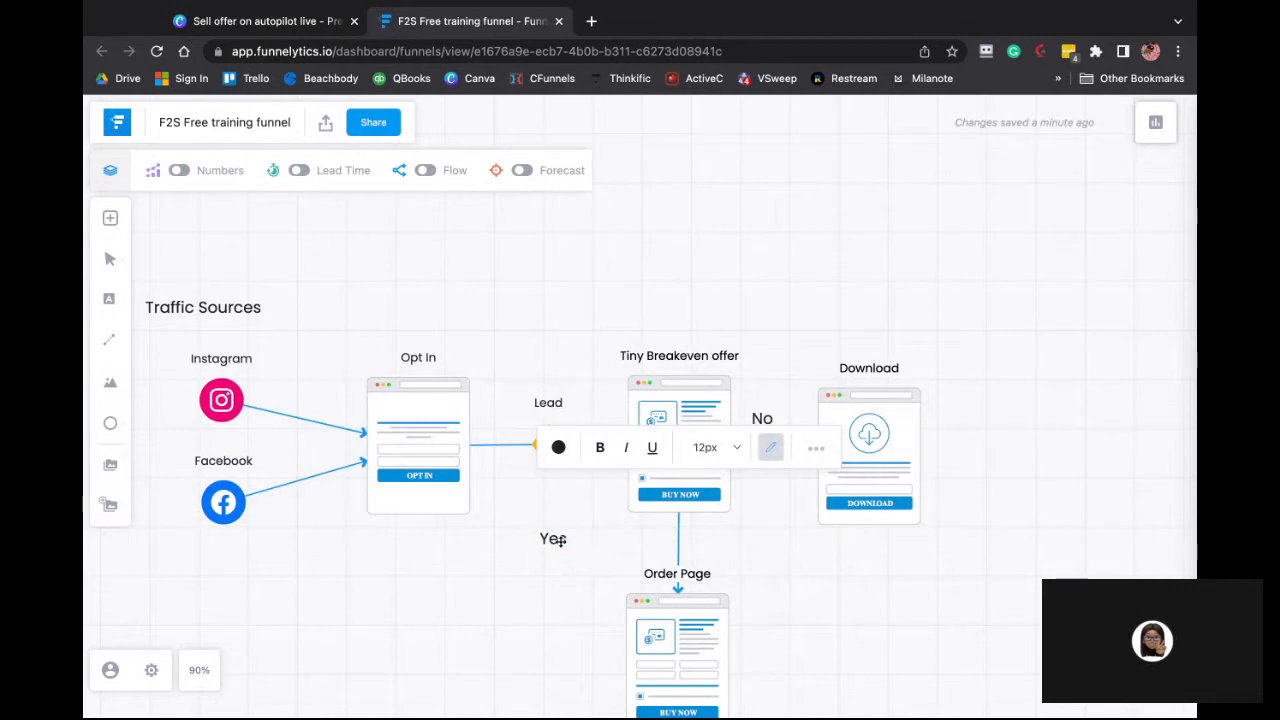
click(558, 539)
click(675, 544)
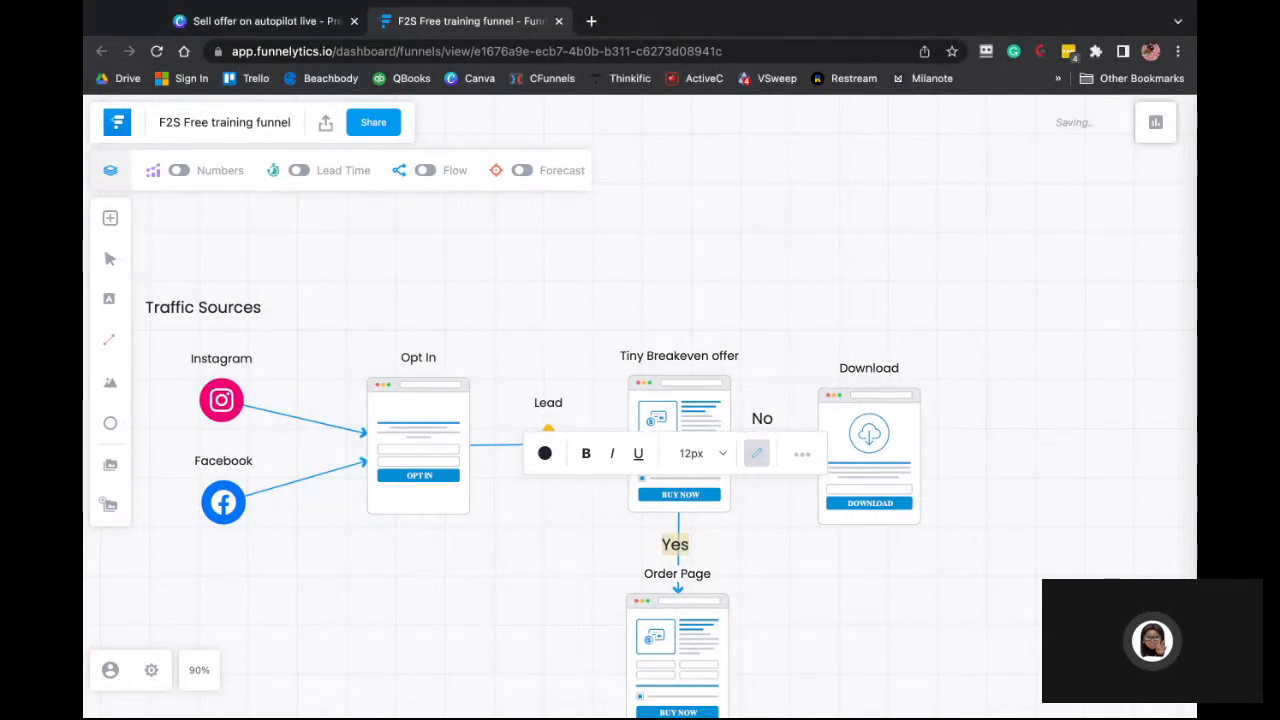
click(790, 598)
Place a Purchase action icon to the right of the lower Order Page and connect the page to it with an arrow
scroll(779, 605, down, 1)
scroll(781, 613, down, 1)
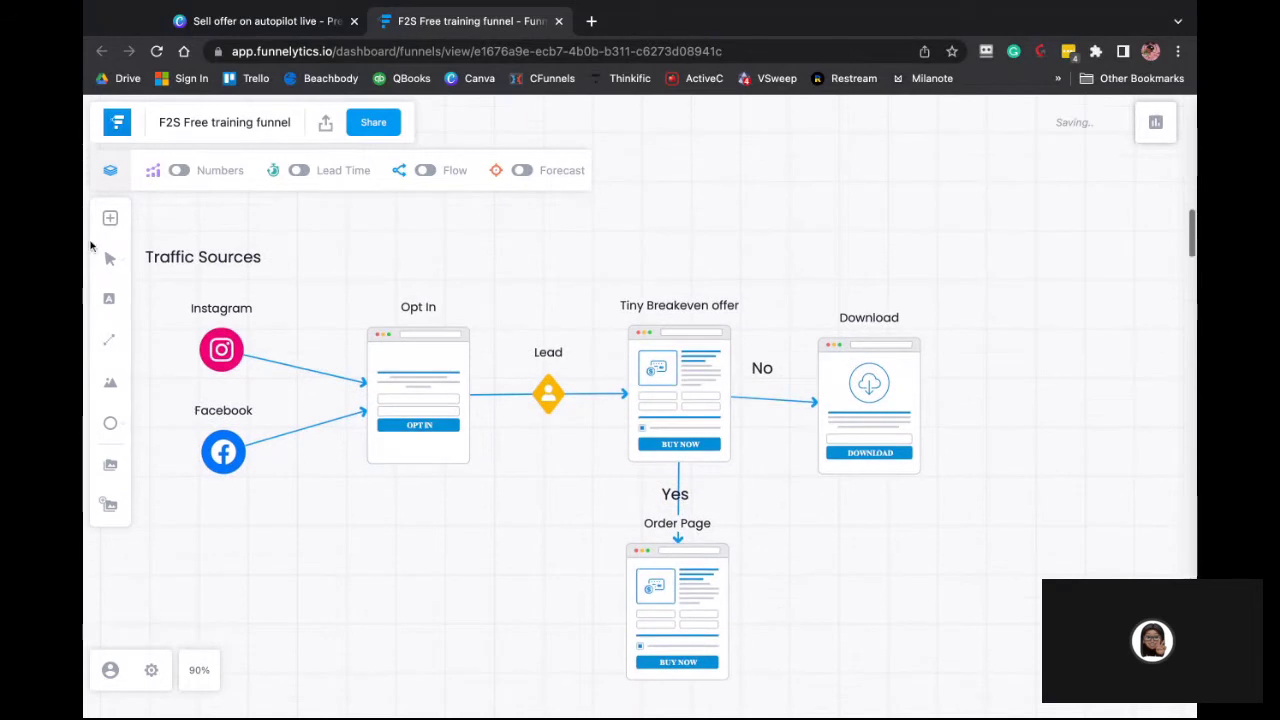
click(112, 220)
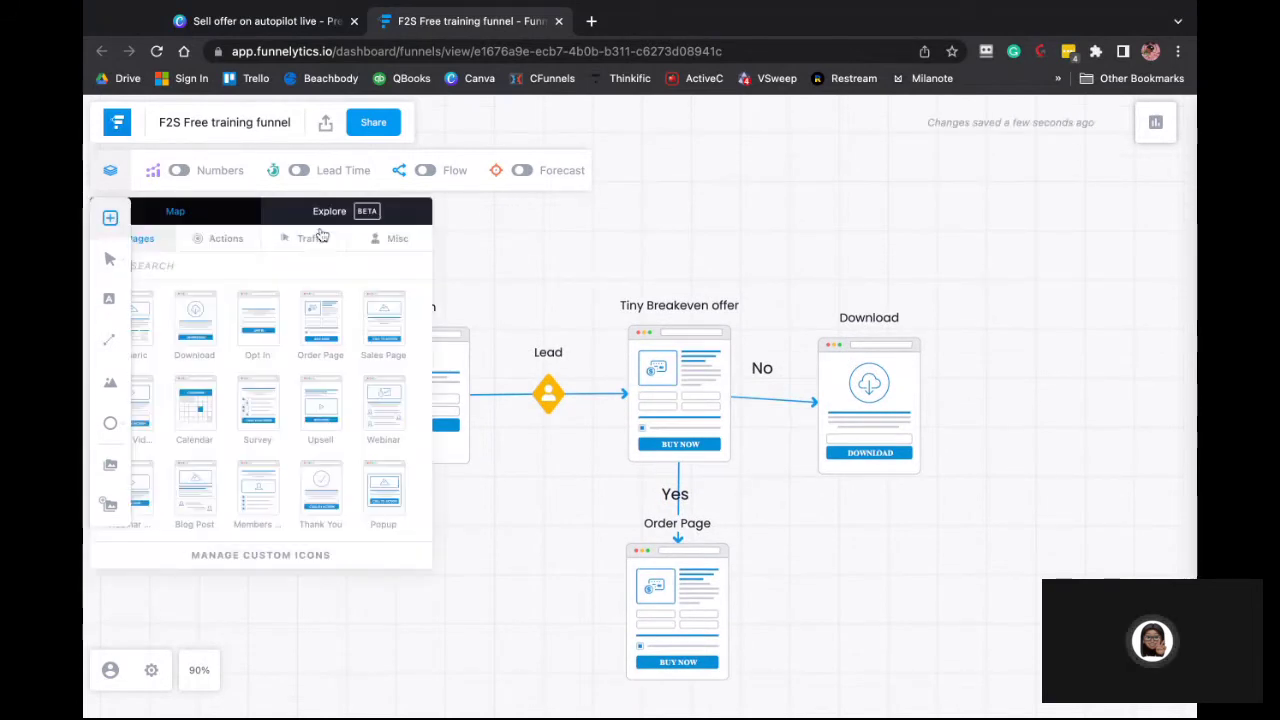
click(438, 241)
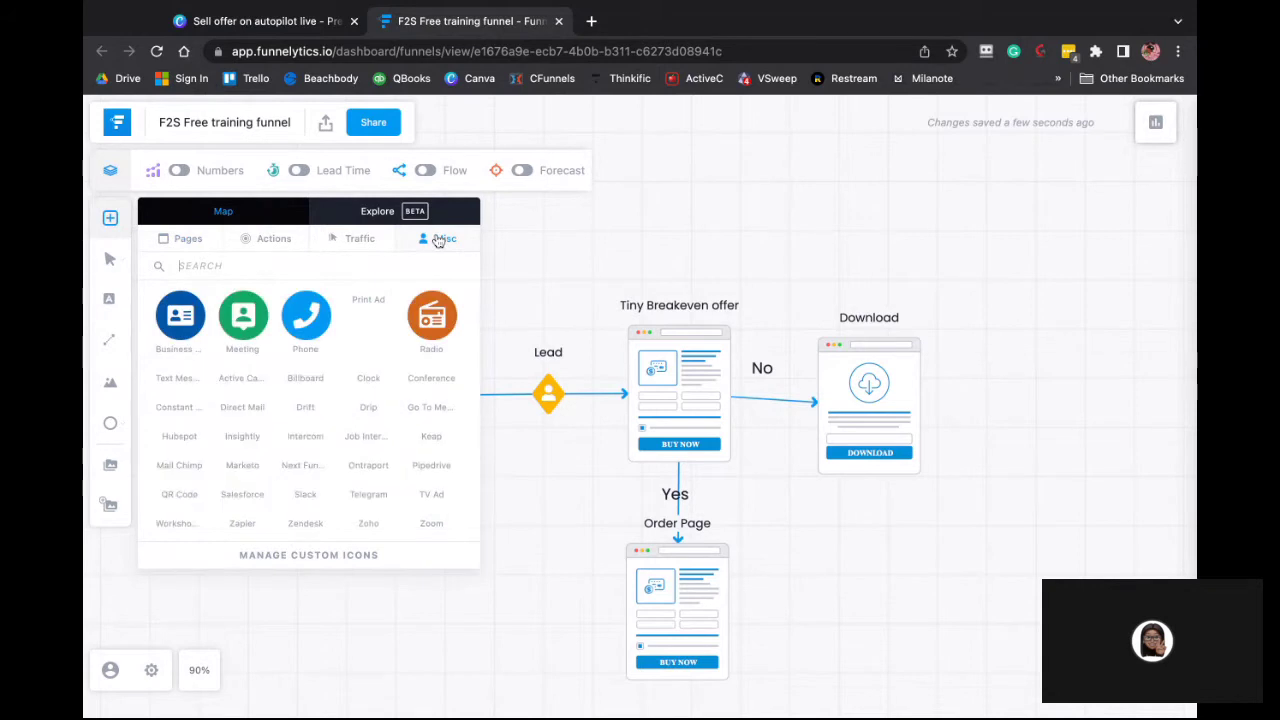
click(281, 242)
drag(182, 320, 823, 568)
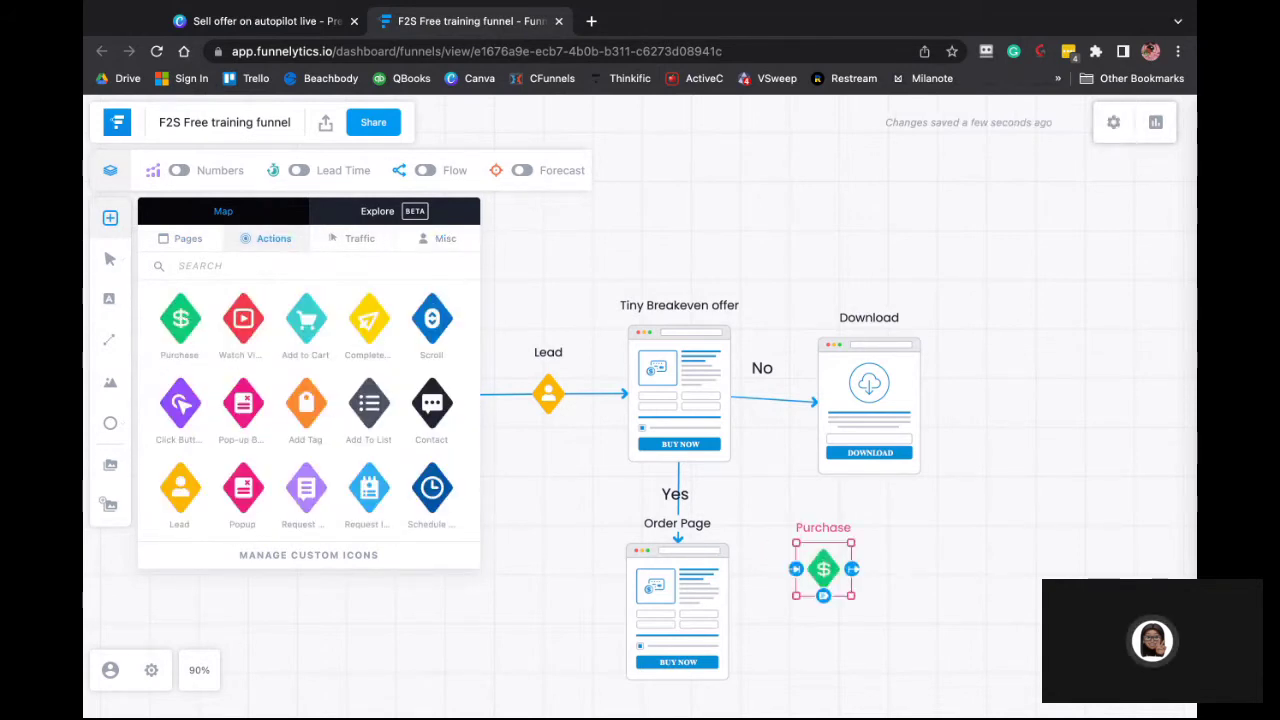
click(718, 611)
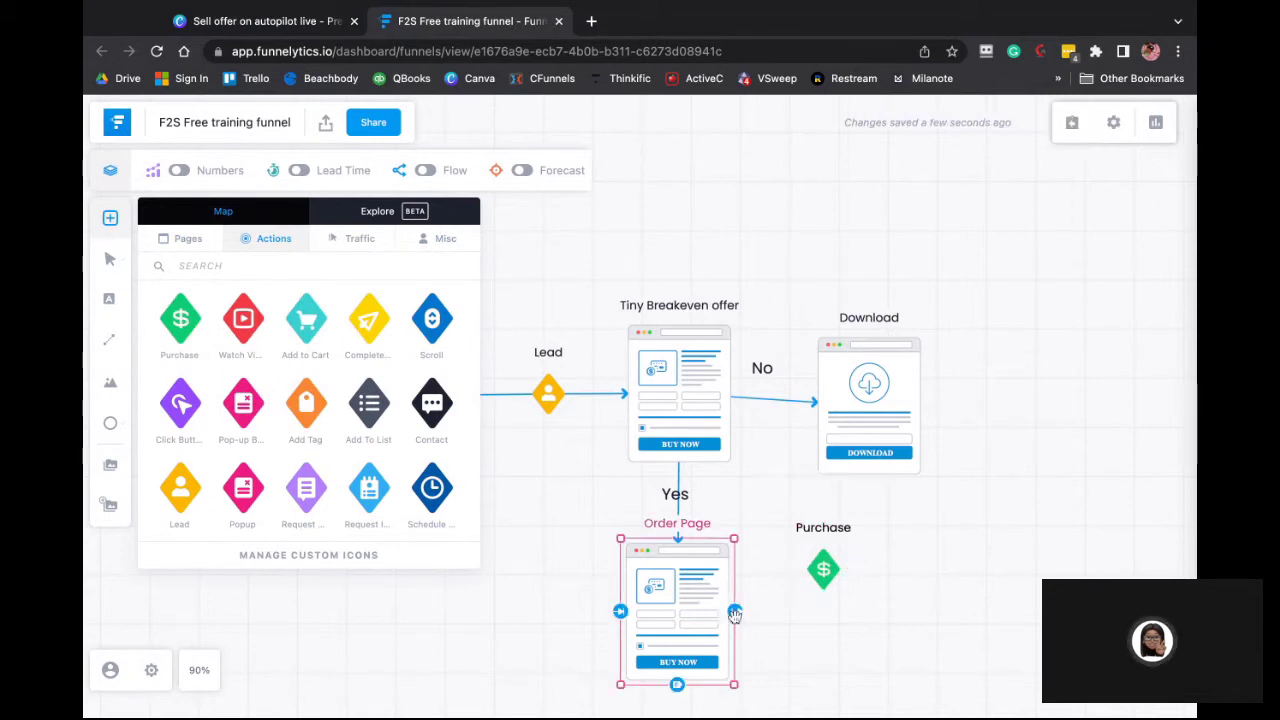
drag(734, 612, 823, 569)
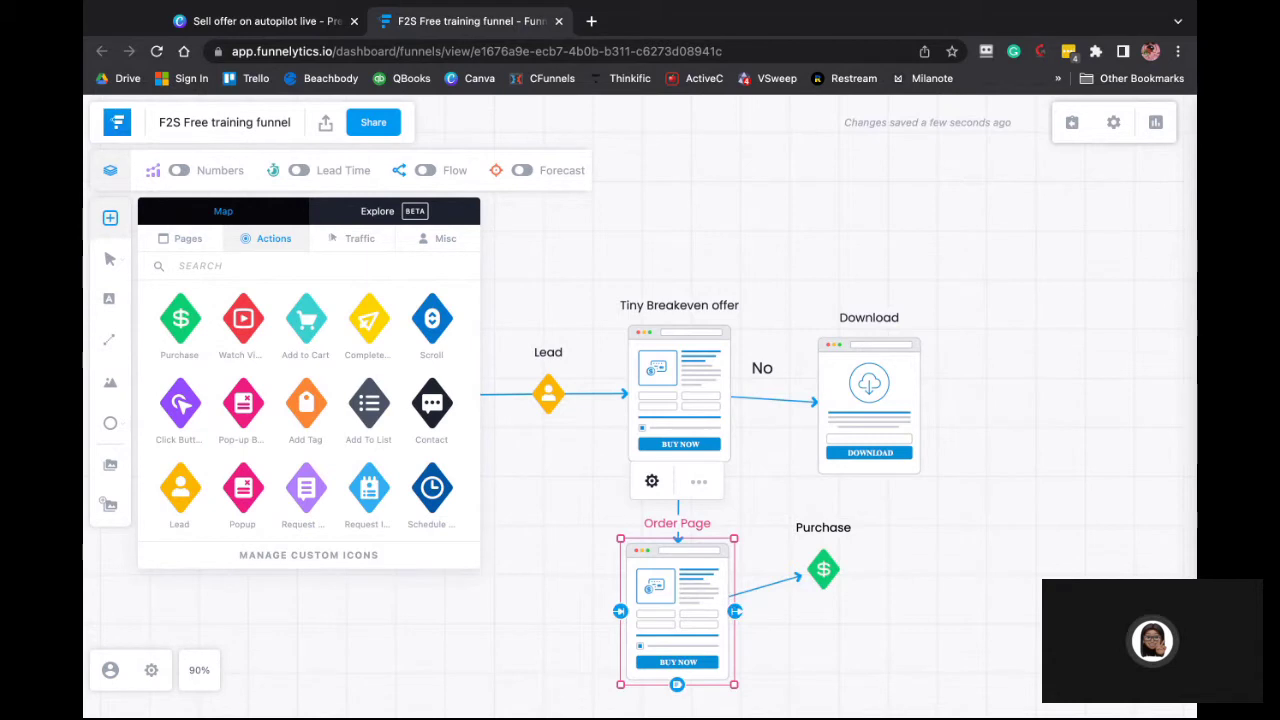
Connect the Purchase icon to the Download page and move that page up level with the Tiny Breakeven offer
click(823, 569)
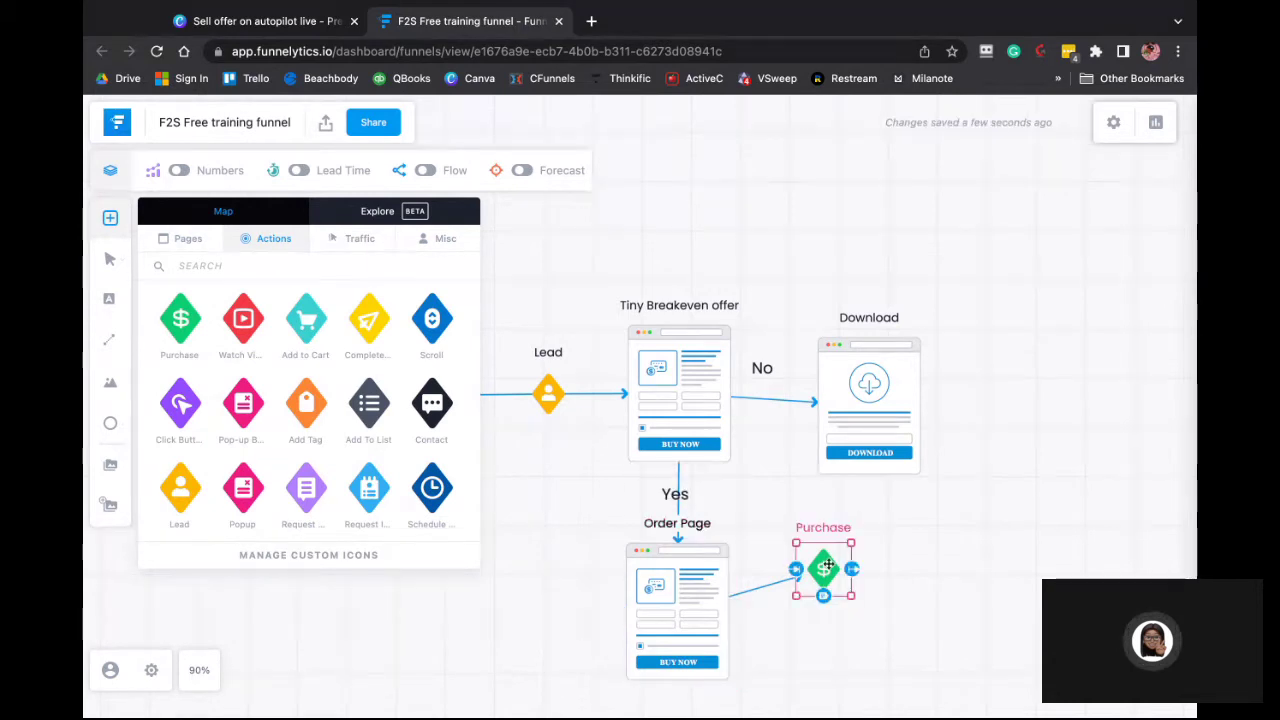
drag(851, 569, 853, 569)
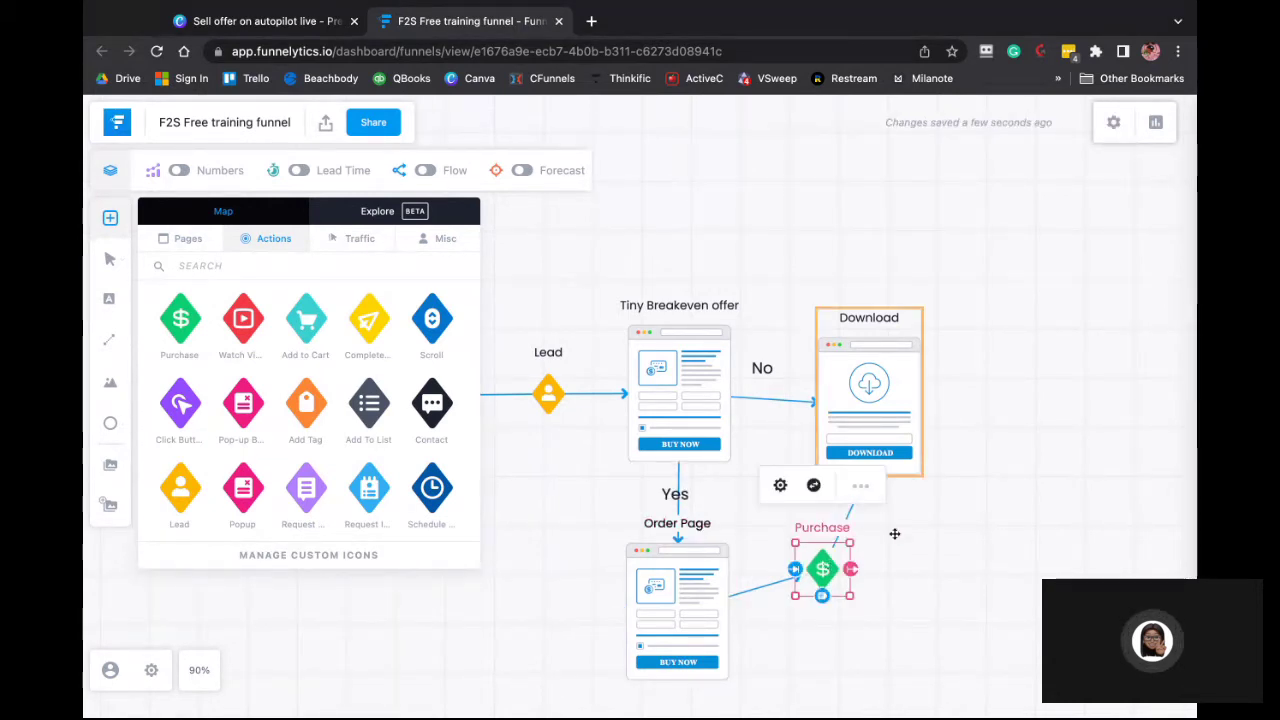
click(907, 580)
drag(898, 389, 898, 379)
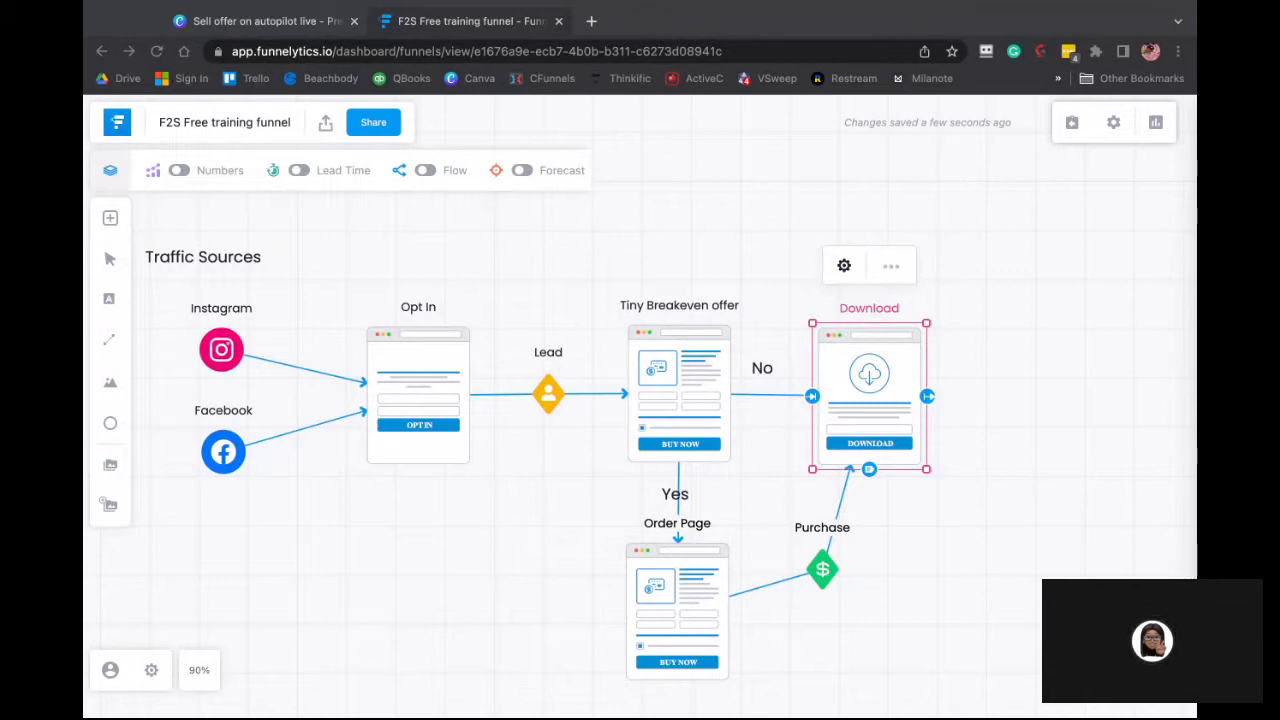
key(Return)
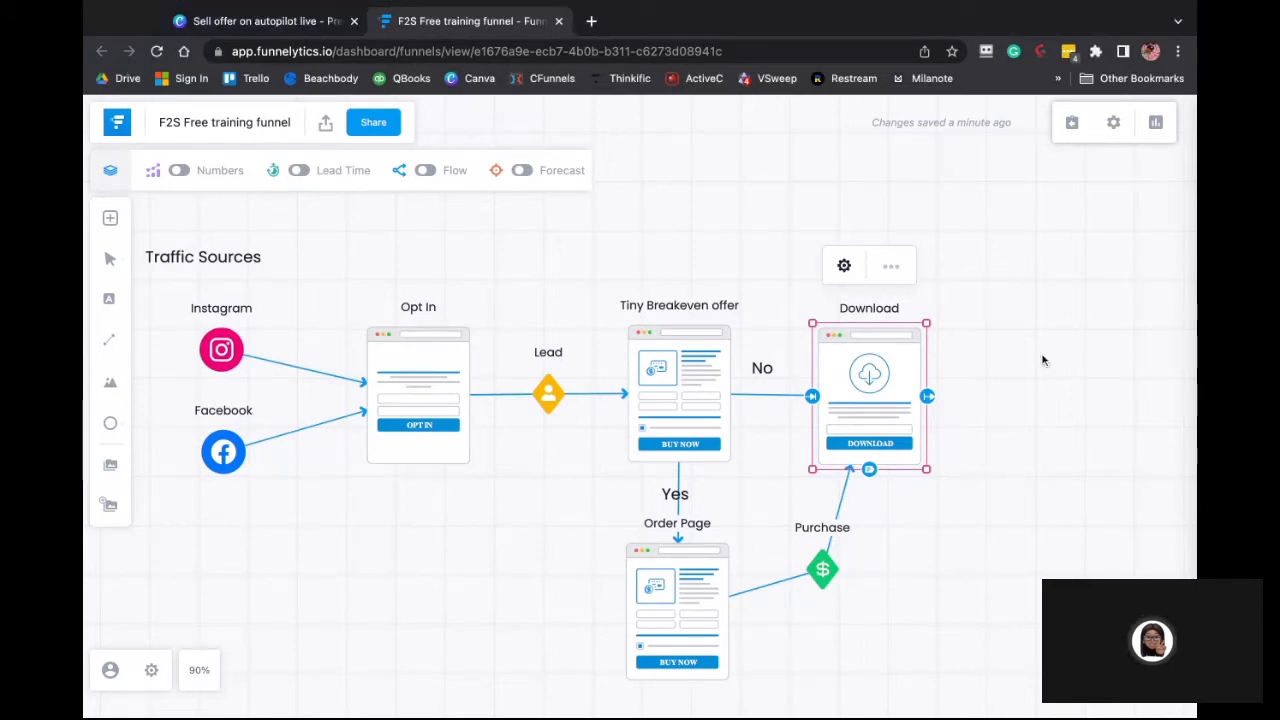
Place an Email traffic icon to the right of the Download page
scroll(1009, 358, right, 5)
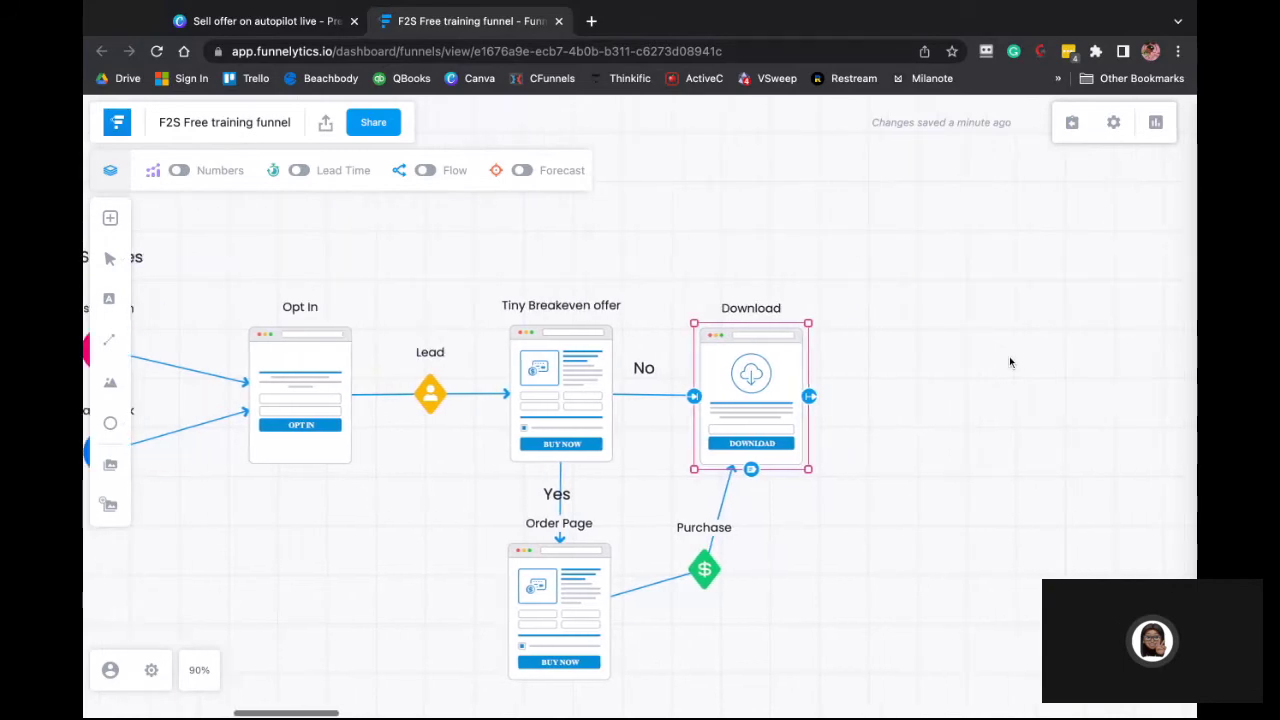
click(111, 220)
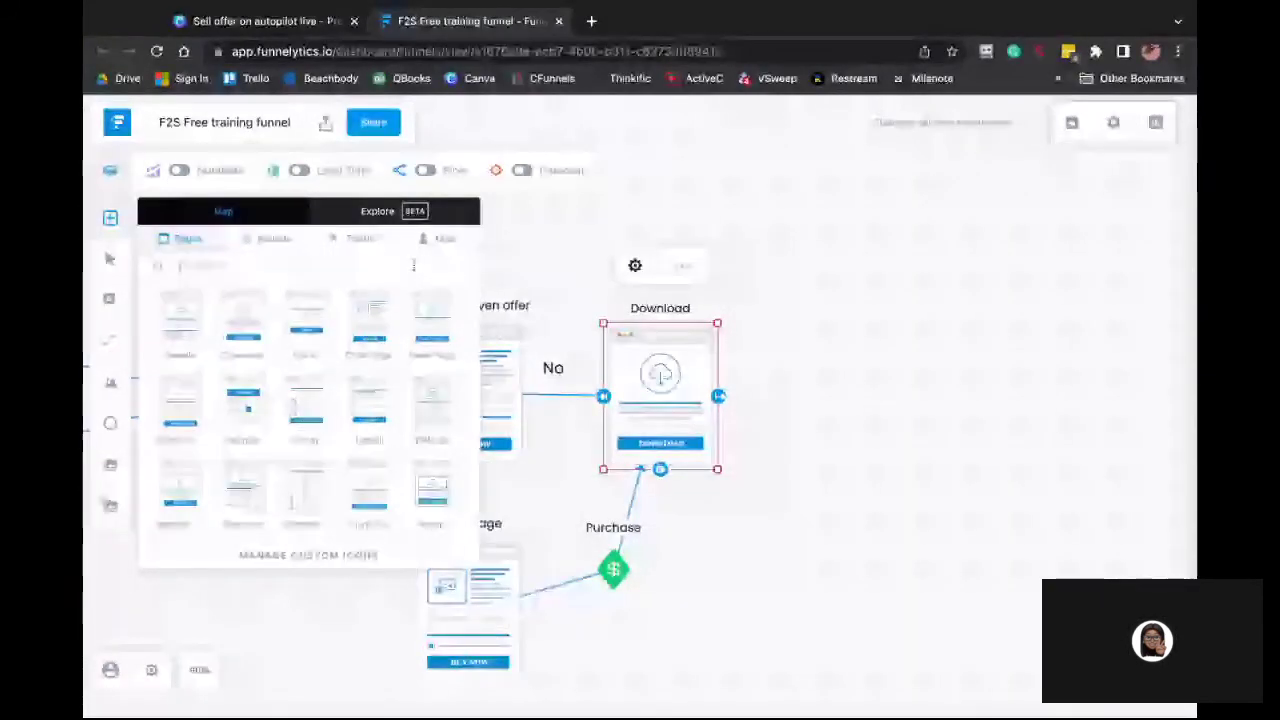
click(371, 246)
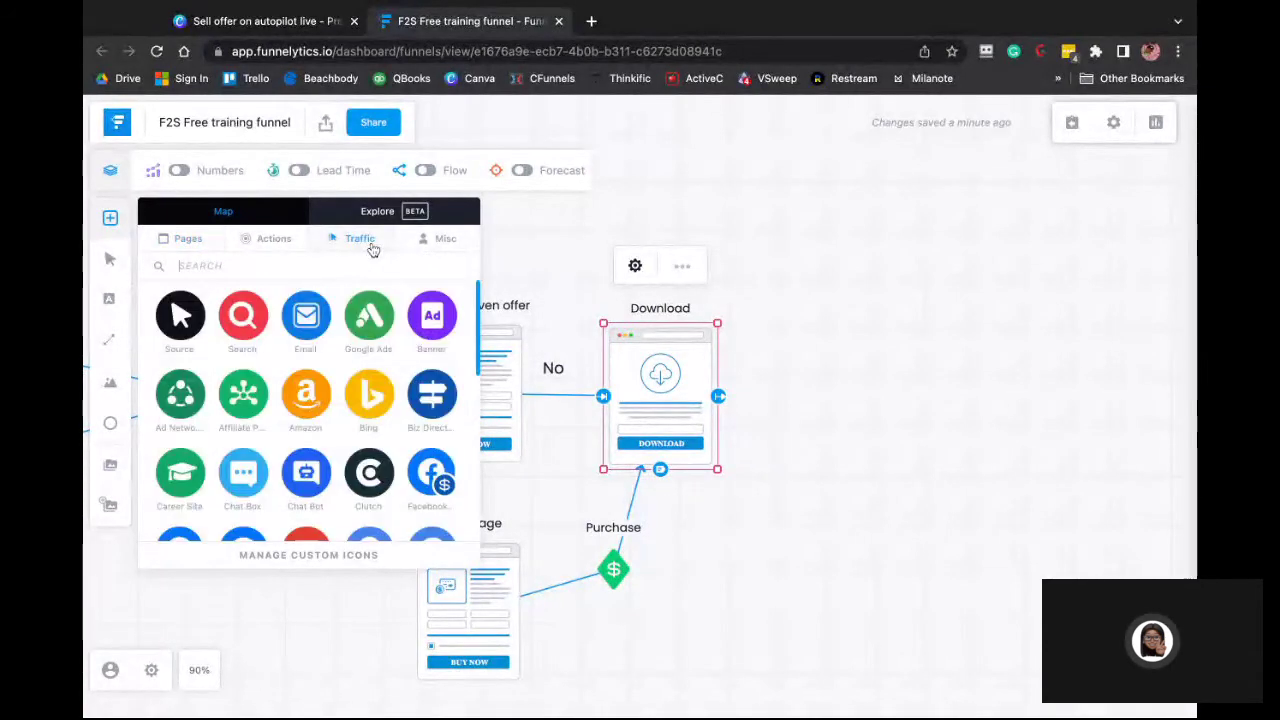
drag(300, 320, 806, 407)
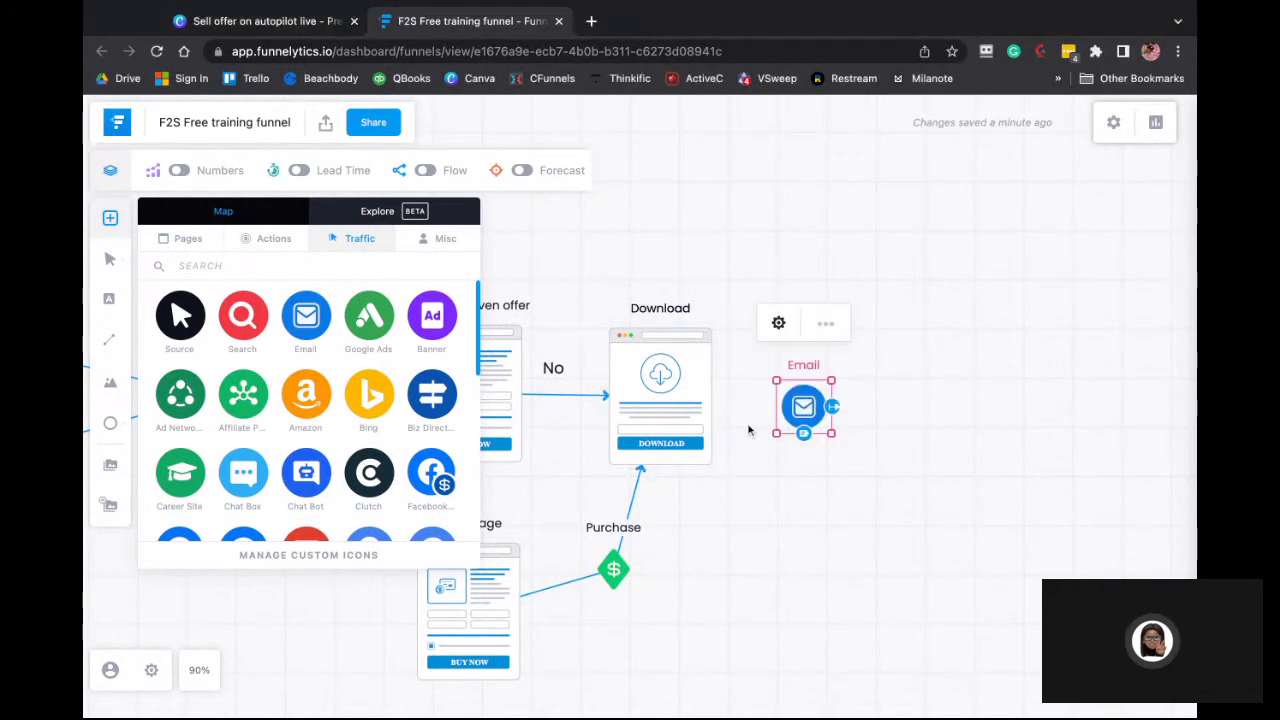
Connect the Download page to the Email icon with an arrow and move the icon level with the page's connection point
click(688, 407)
click(704, 399)
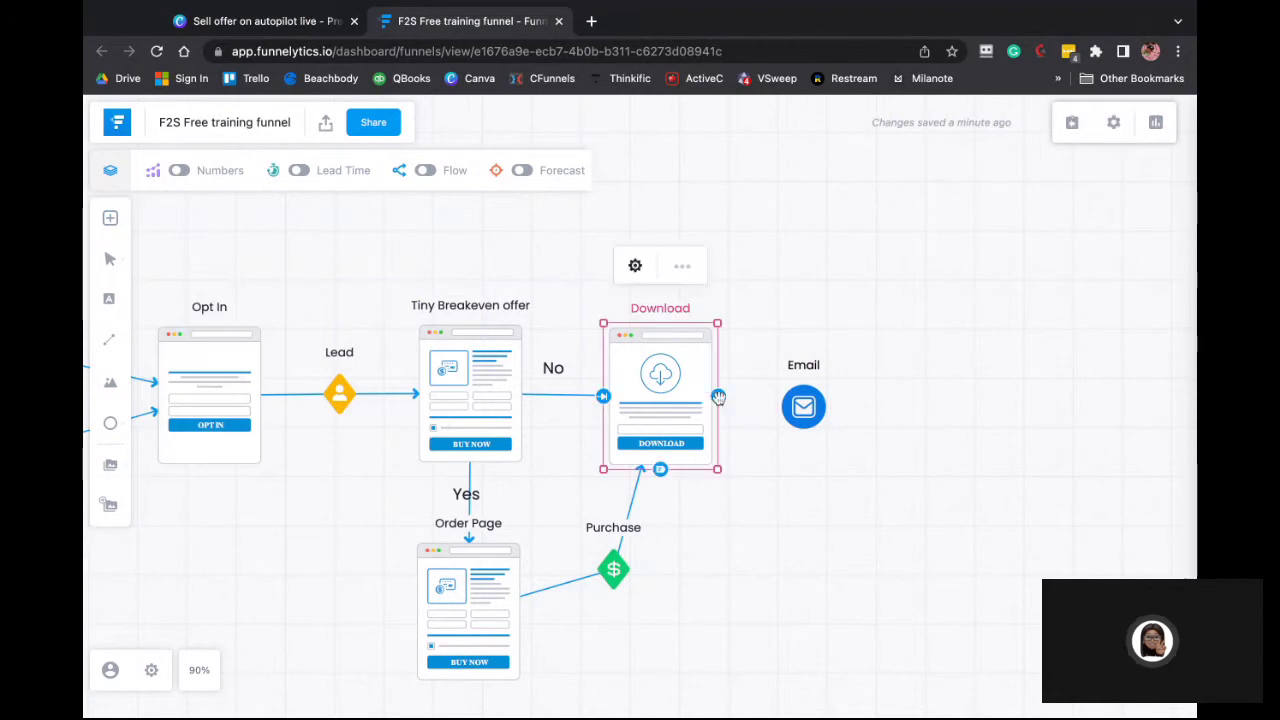
click(718, 397)
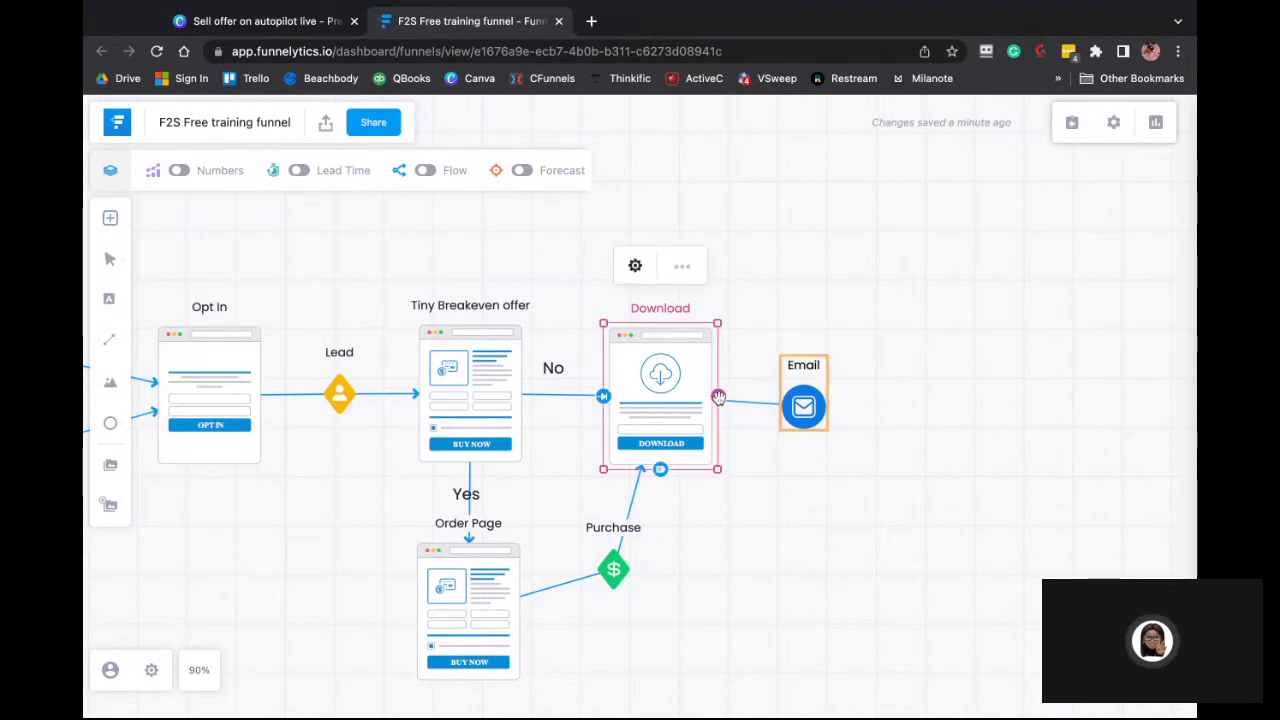
key(Escape)
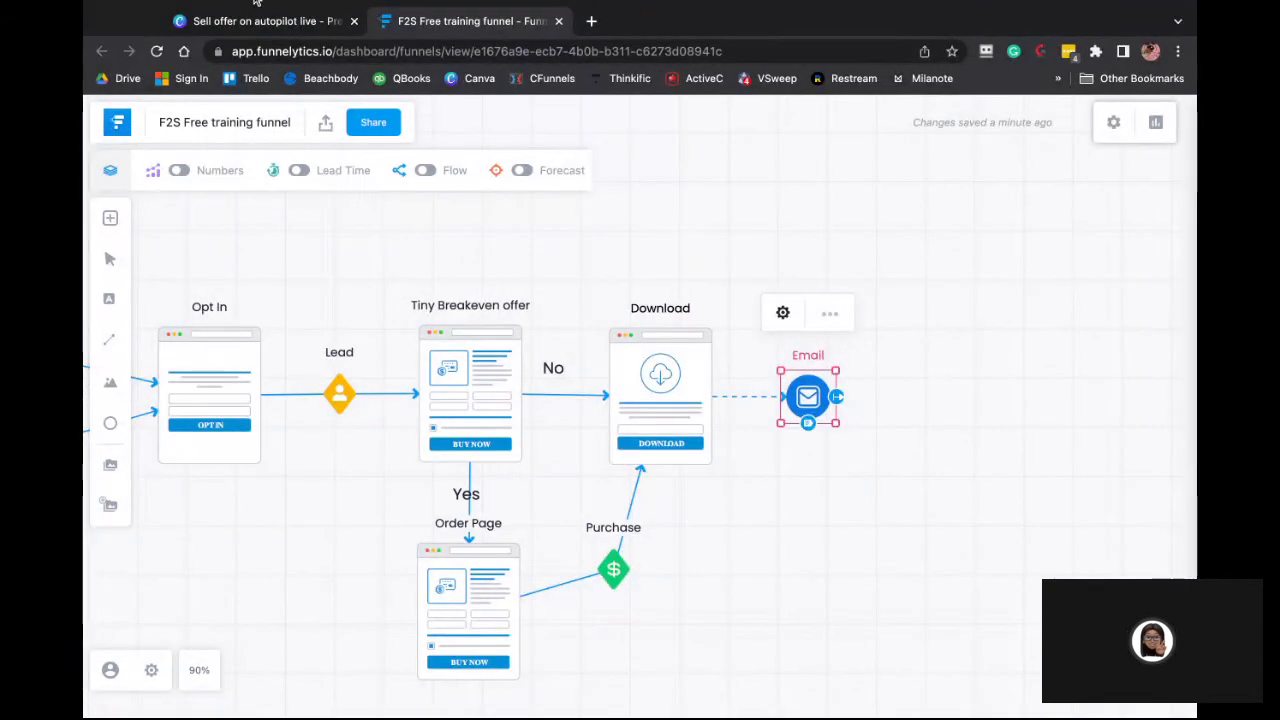
click(982, 376)
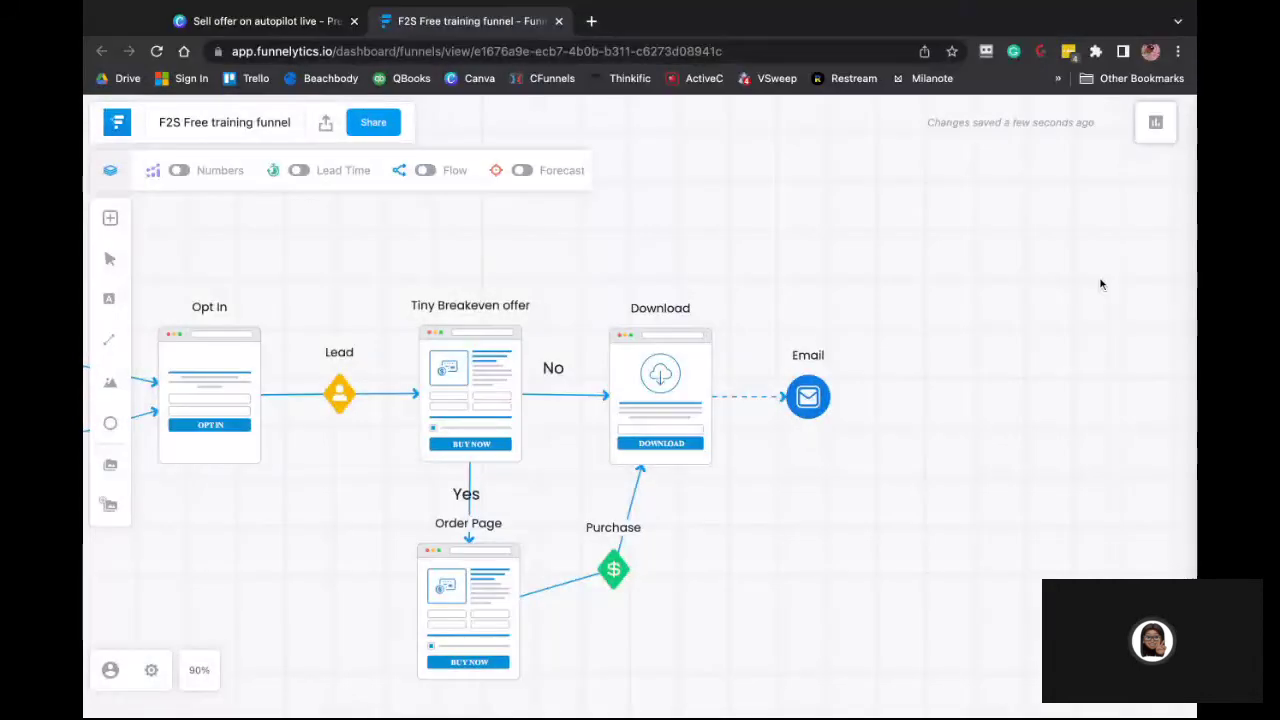
drag(825, 391, 808, 405)
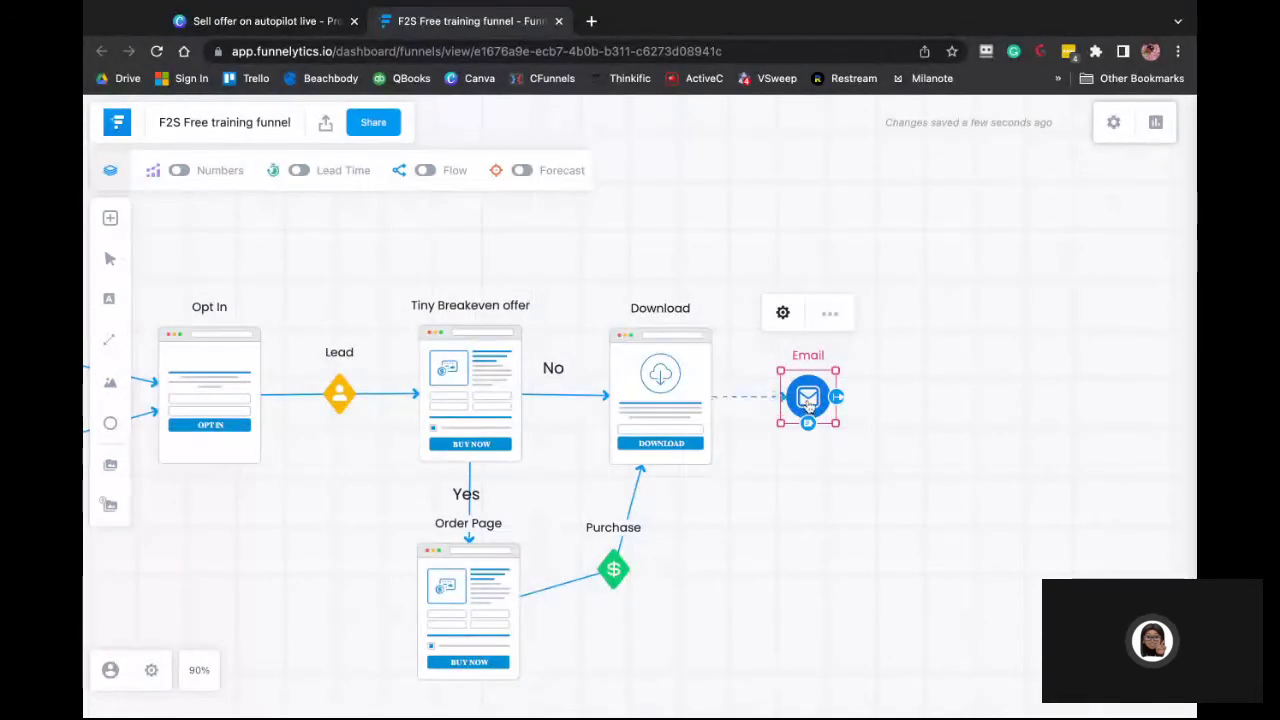
click(778, 469)
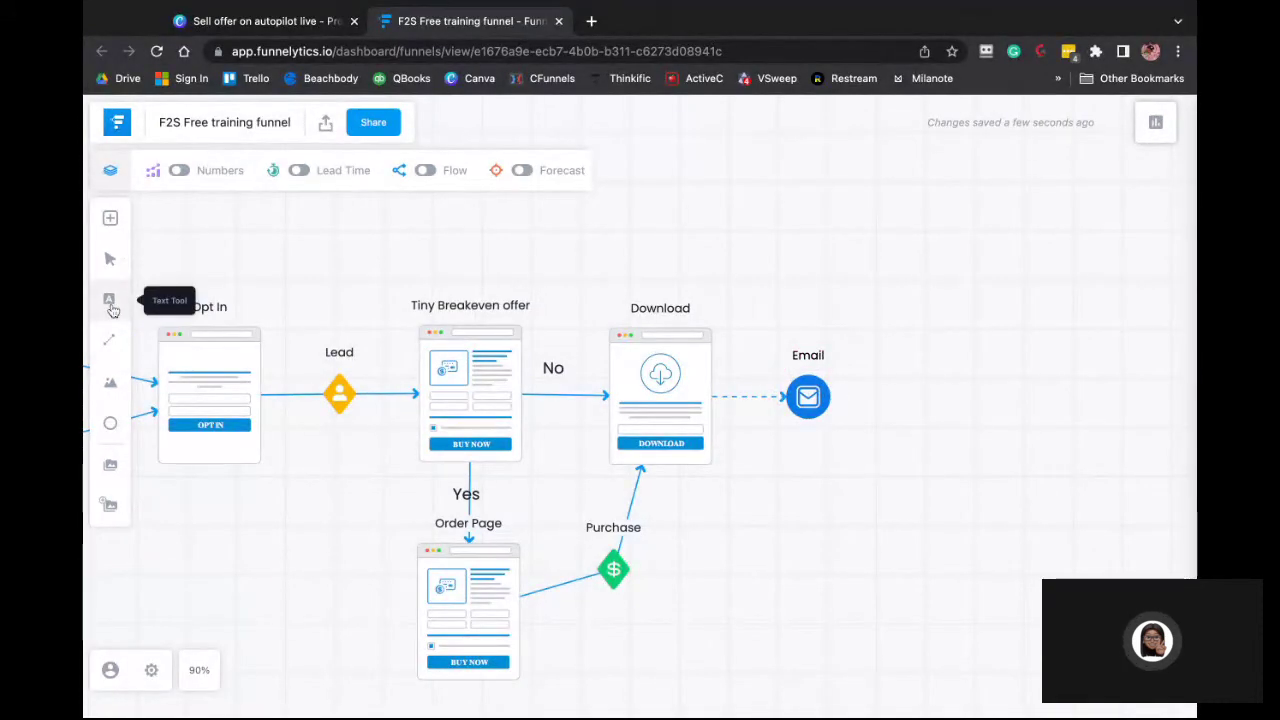
Add a text label reading "download" directly above the Email icon
click(112, 302)
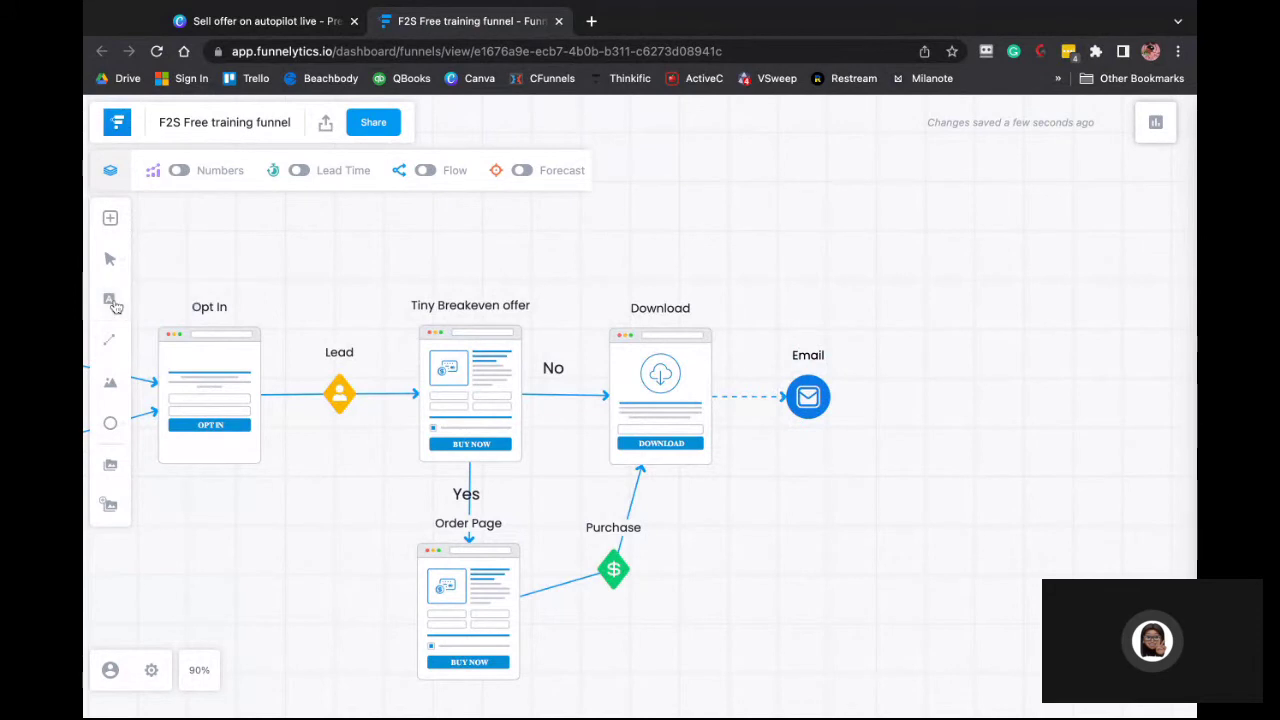
click(821, 325)
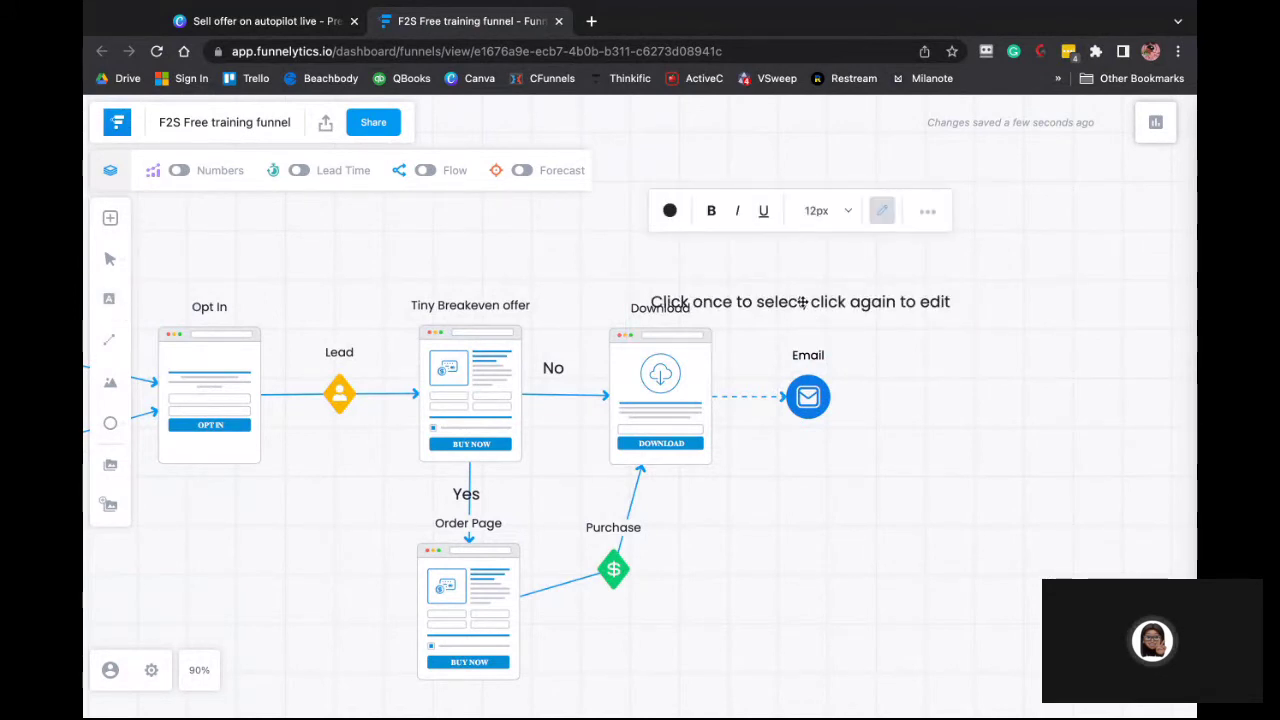
double_click(802, 302)
text(d)
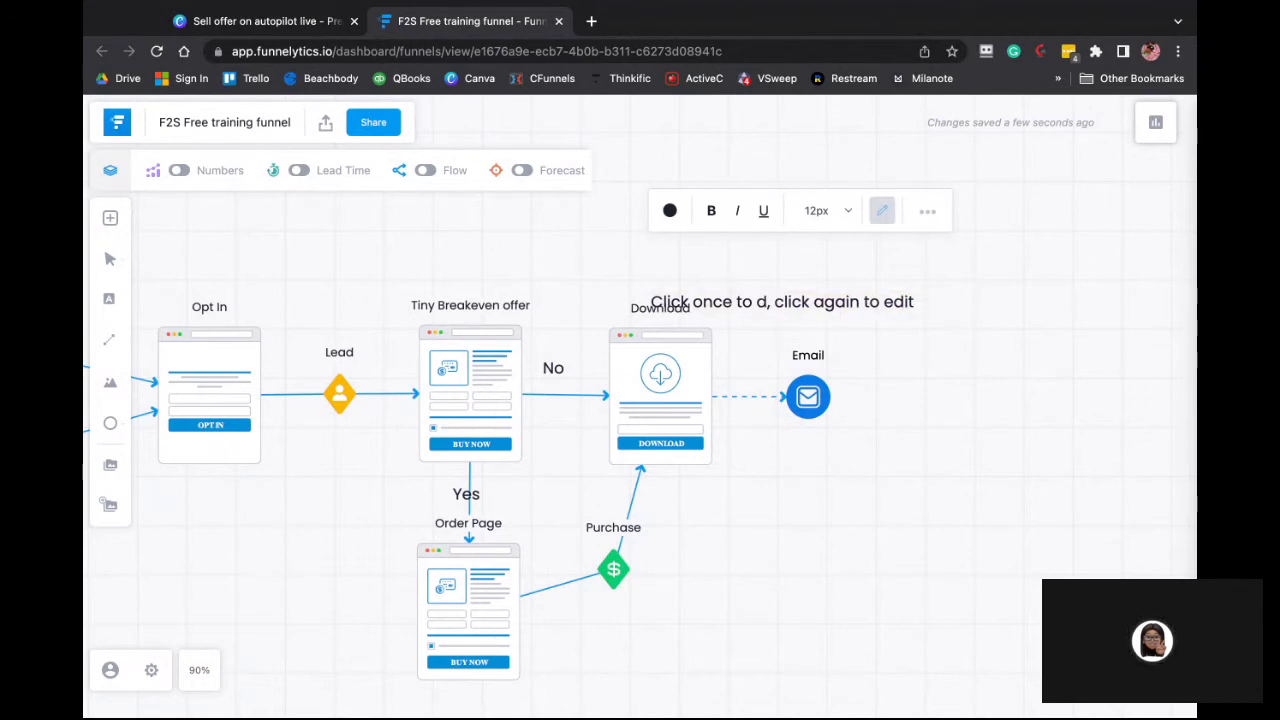
text(wo)
key(ctrl+a)
text(down)
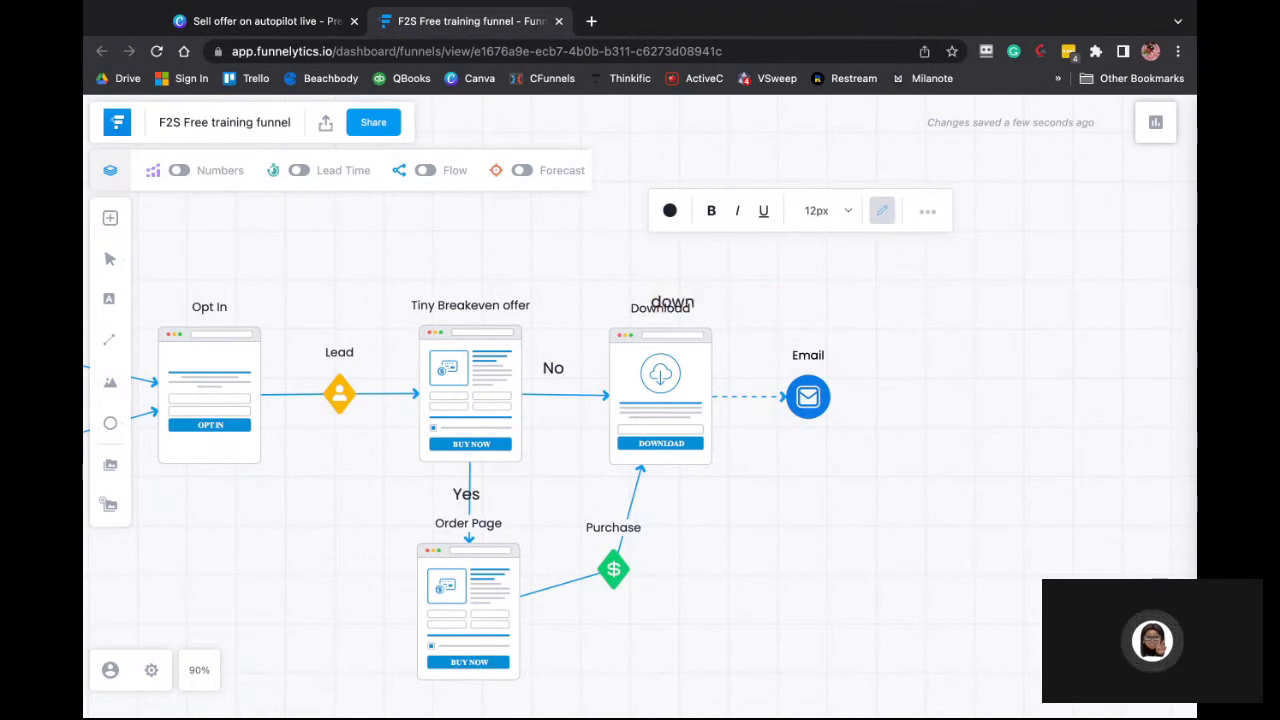
text(load)
click(834, 277)
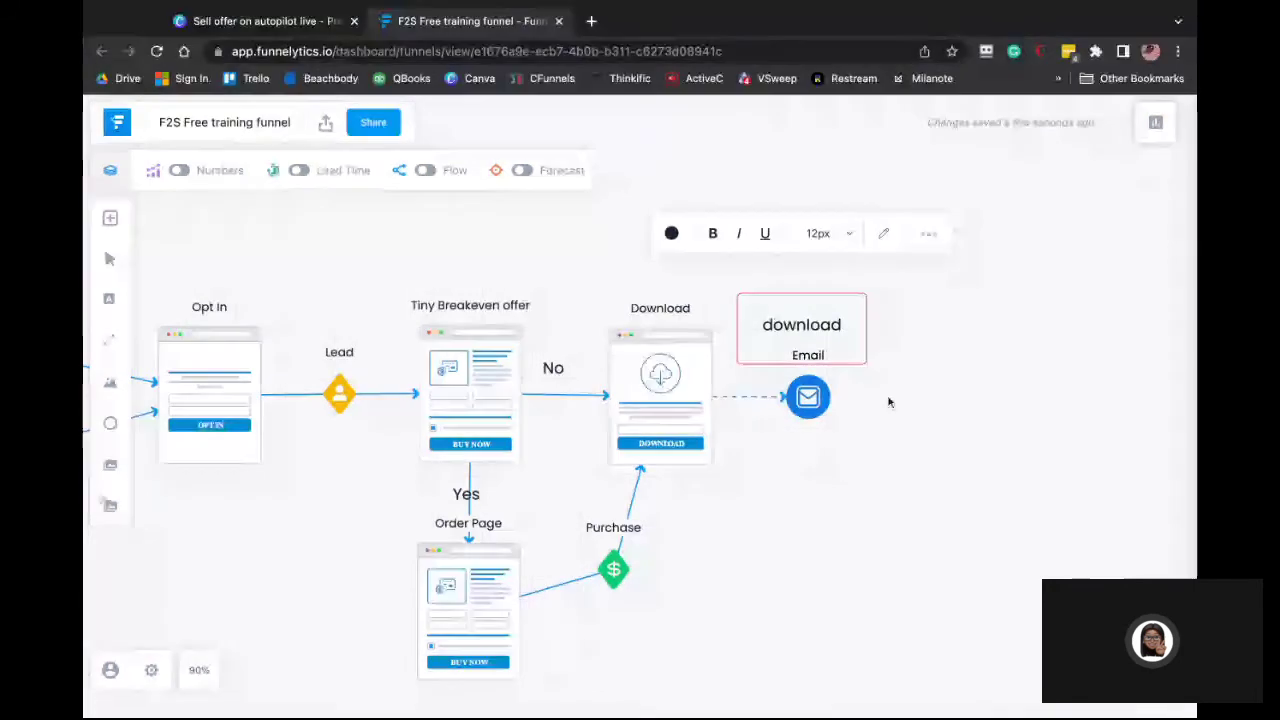
click(866, 428)
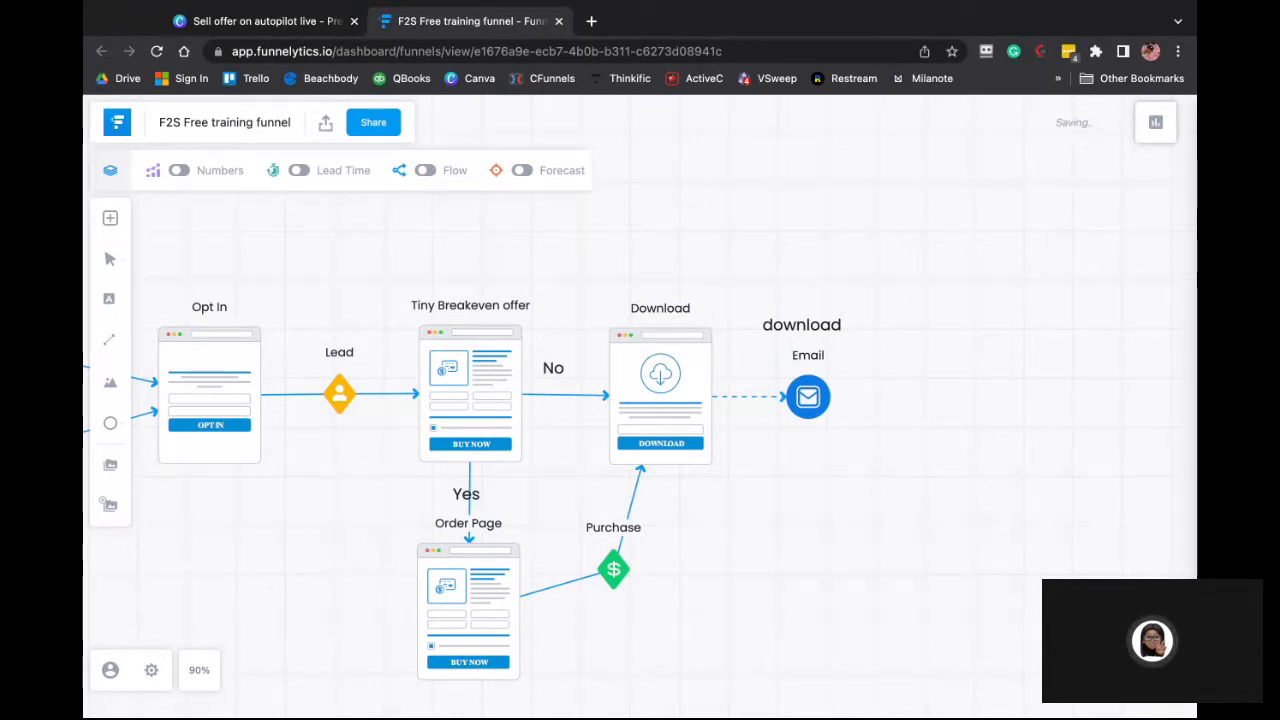
Place four more Email traffic icons in a row to the right of the first Email icon
click(112, 220)
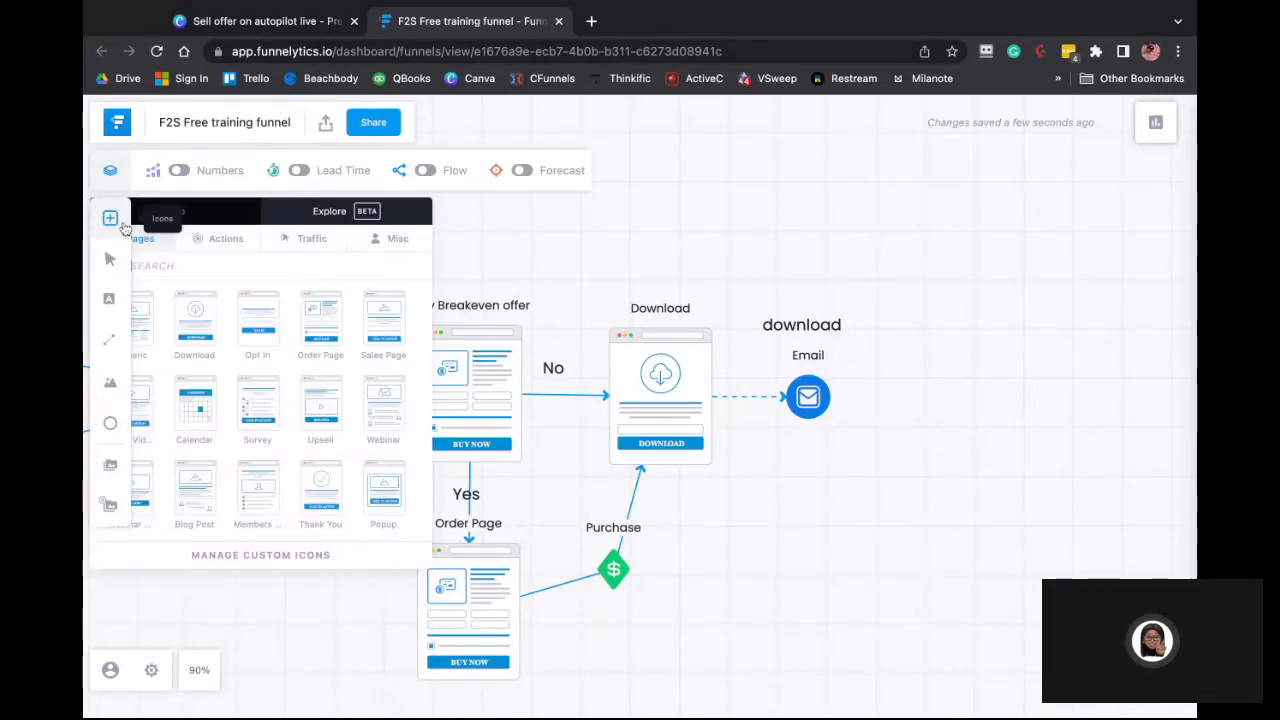
click(355, 243)
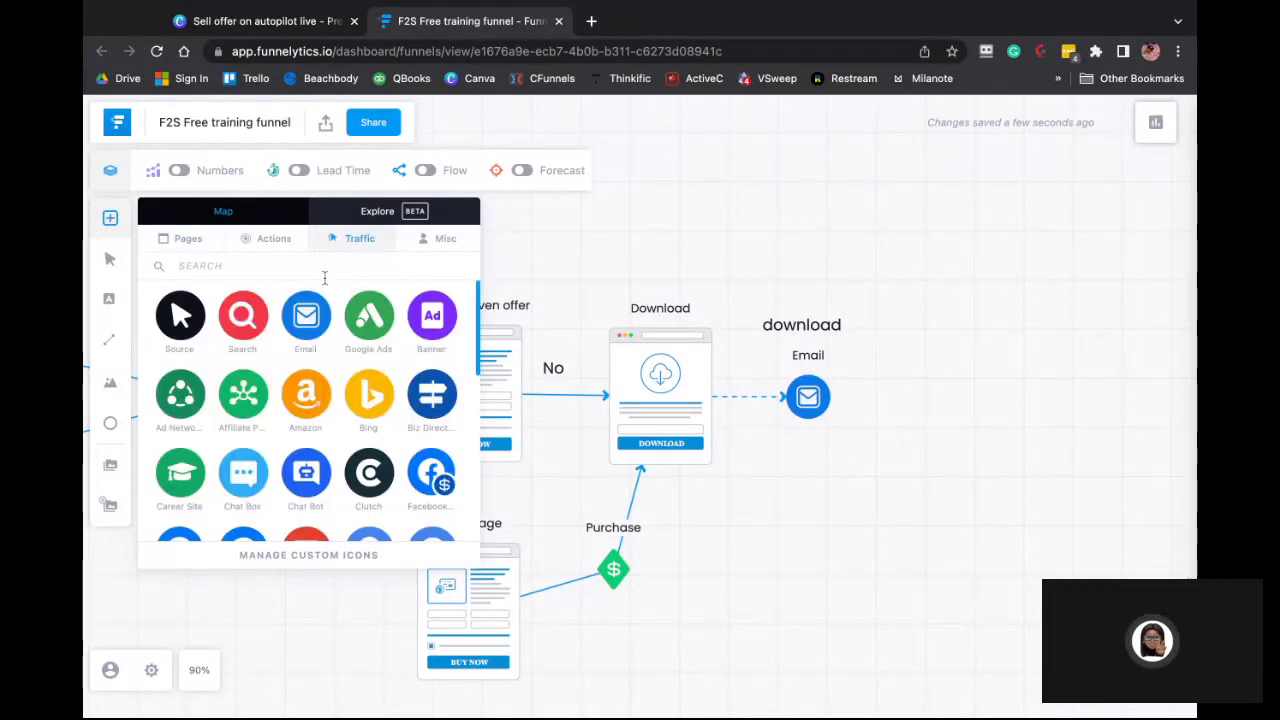
click(313, 318)
mouse_move(918, 375)
mouse_down()
mouse_move(914, 409)
mouse_move(921, 399)
mouse_up()
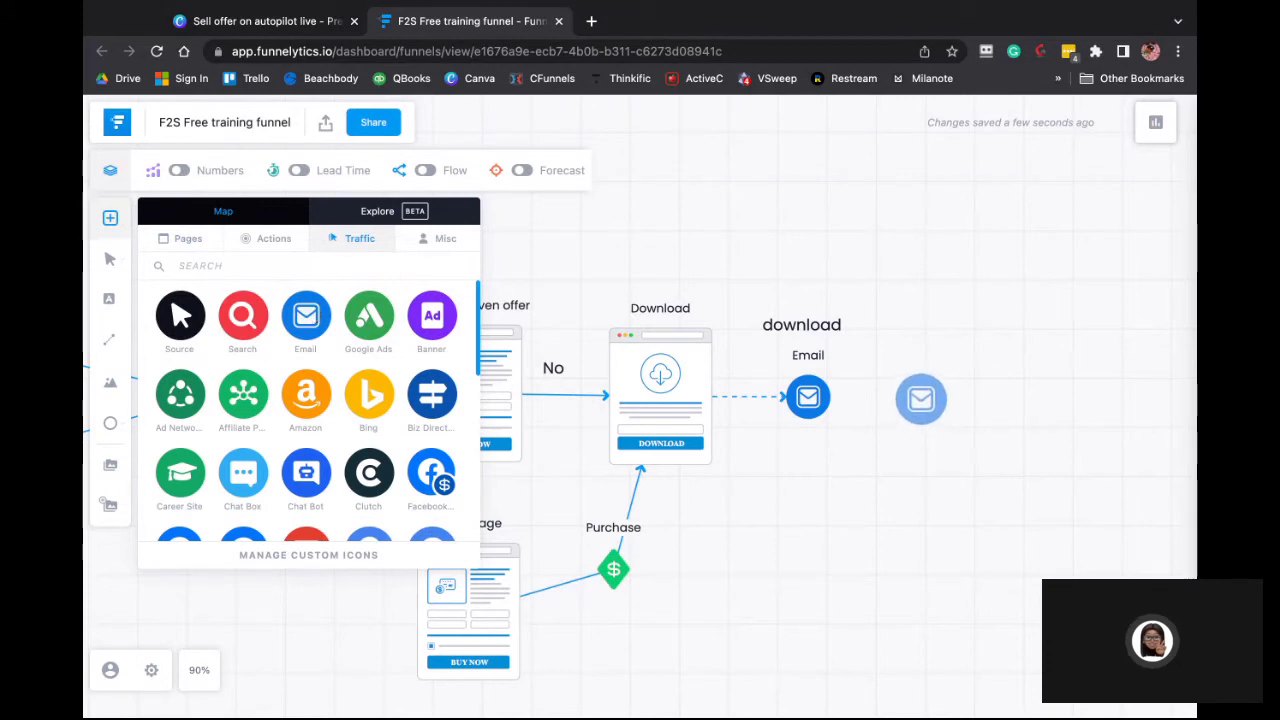
click(919, 397)
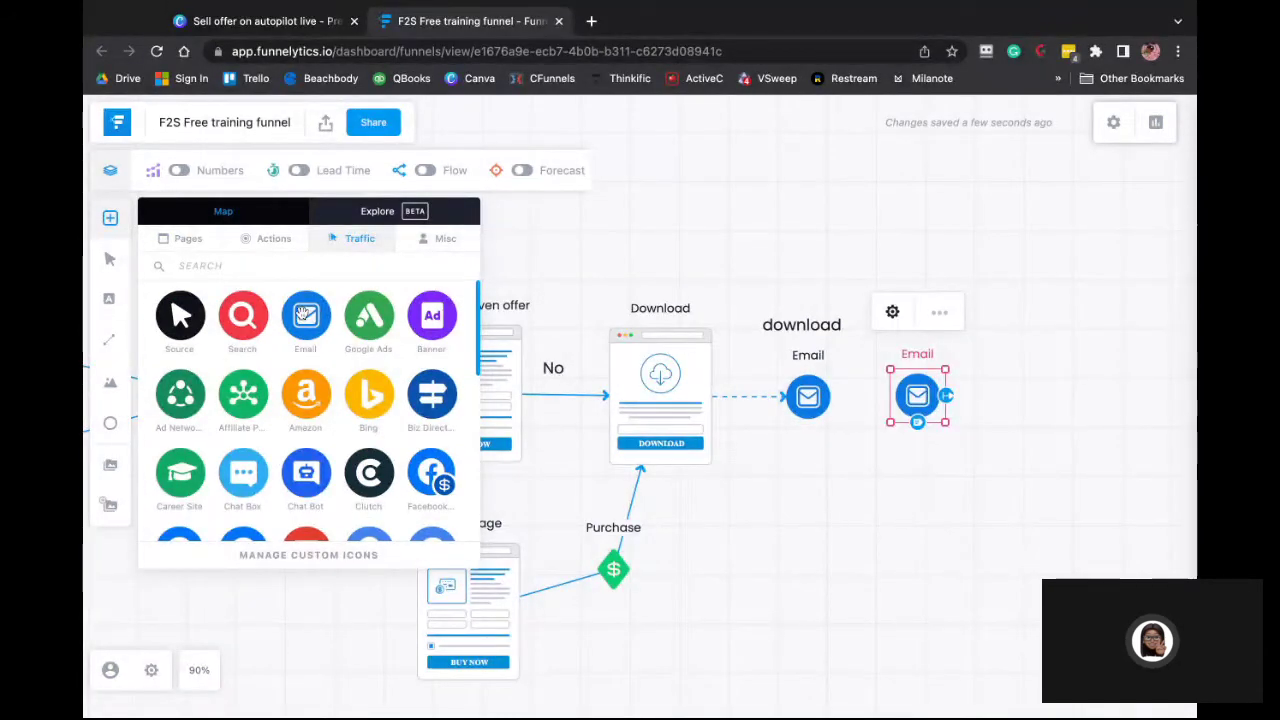
click(305, 315)
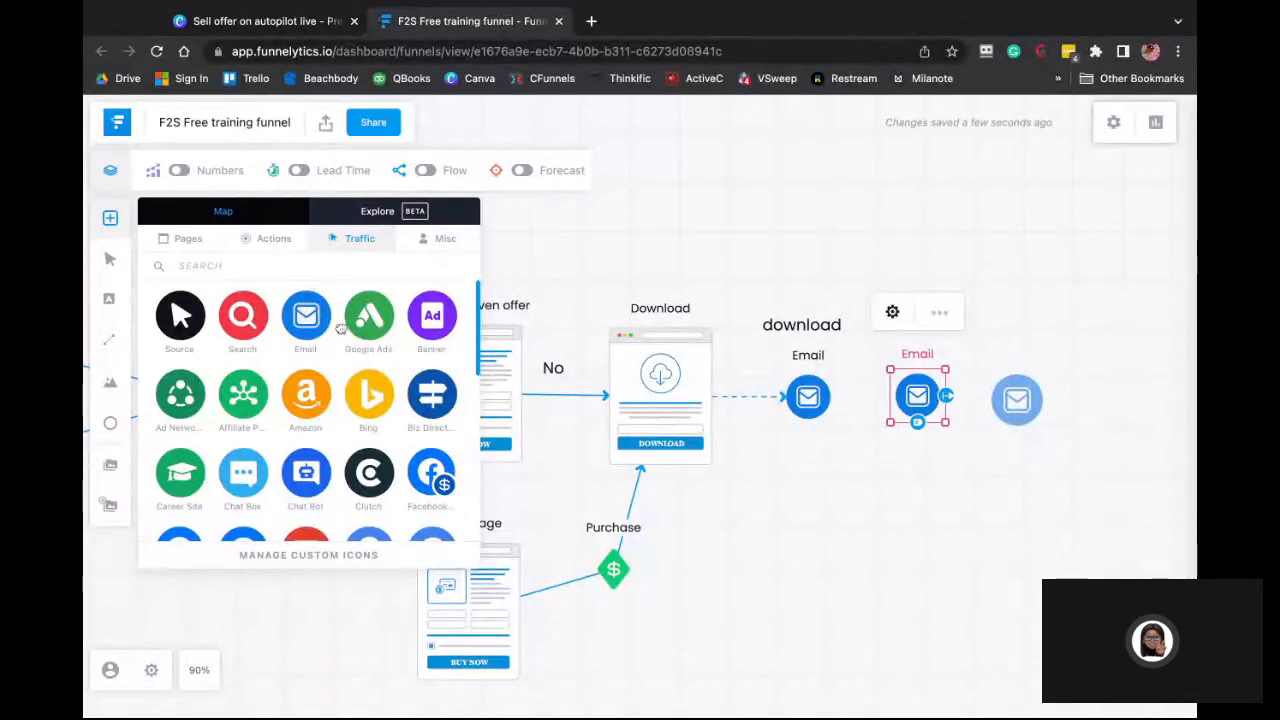
click(308, 318)
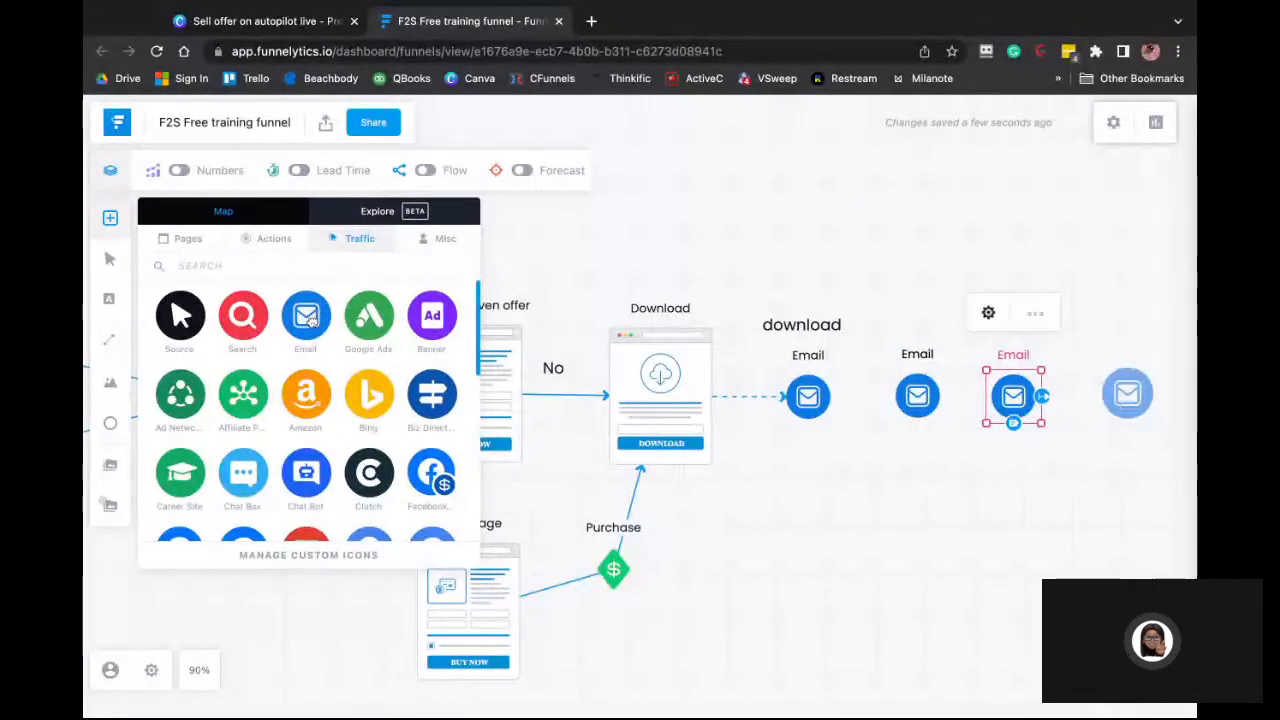
click(308, 318)
scroll(800, 450, right, 3)
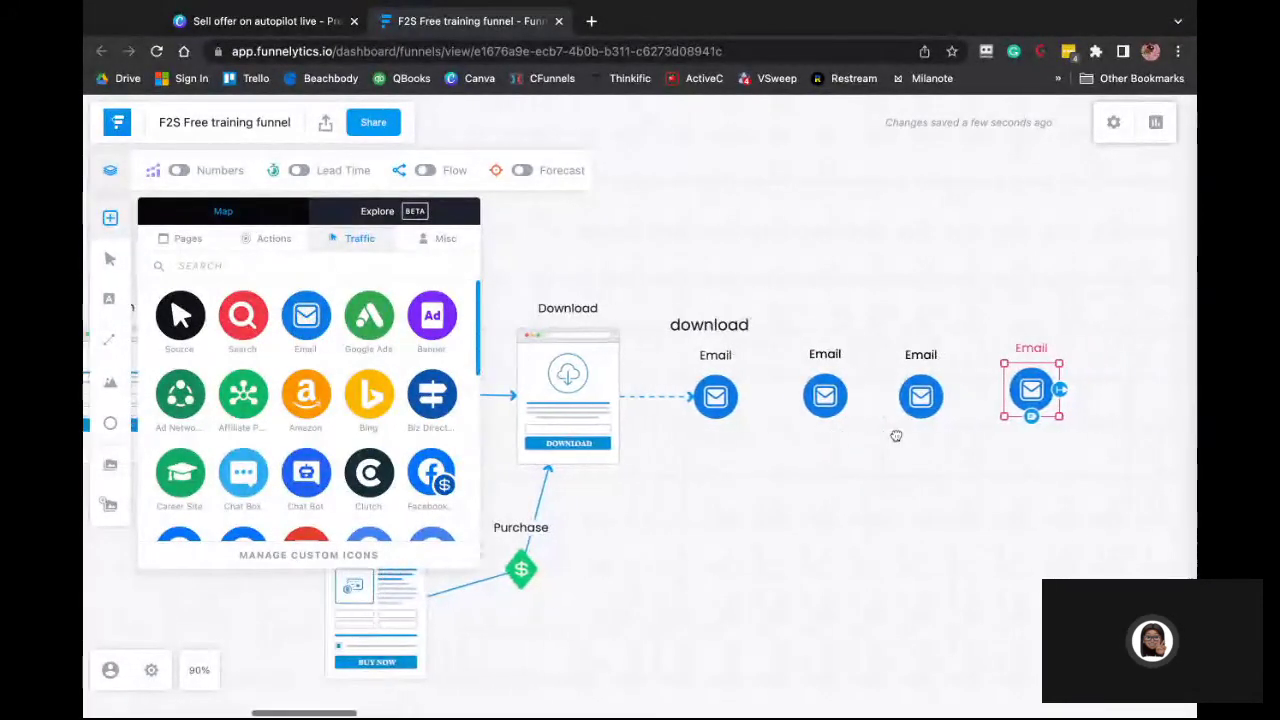
click(308, 318)
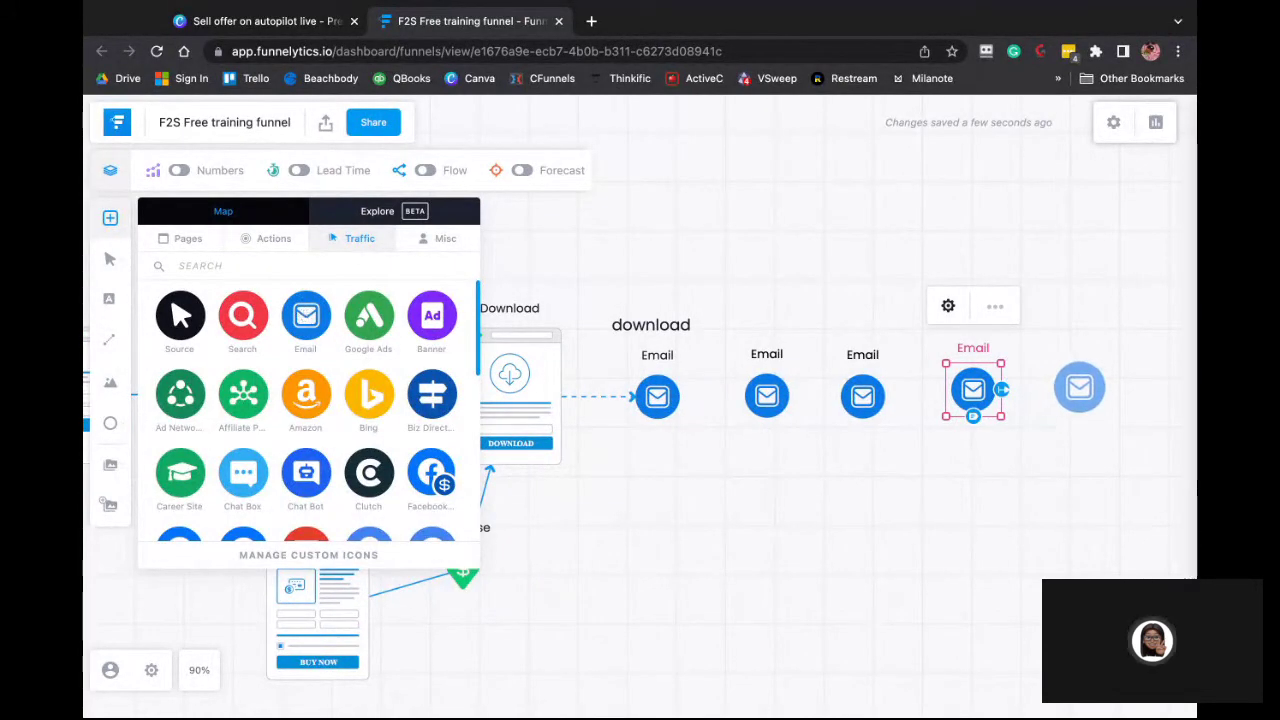
click(306, 316)
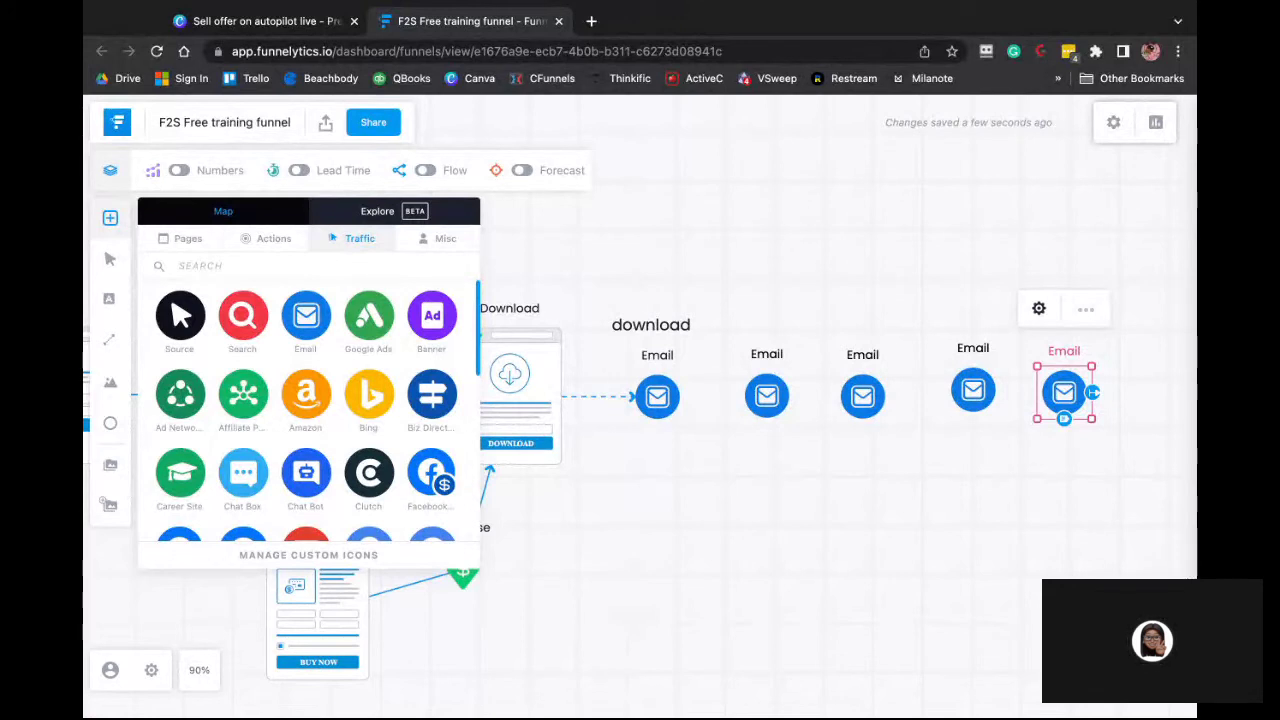
Connect the five Email icons one after another with arrows to form a follow-up sequence
click(657, 397)
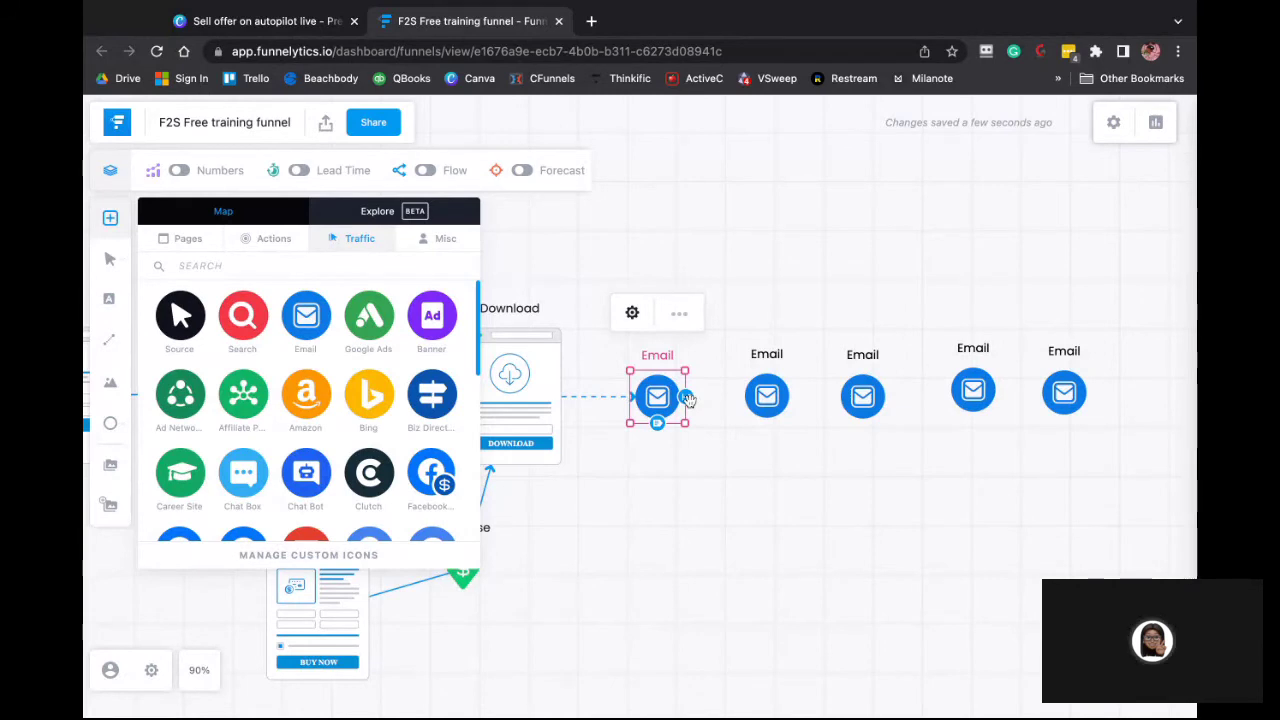
drag(690, 397, 778, 398)
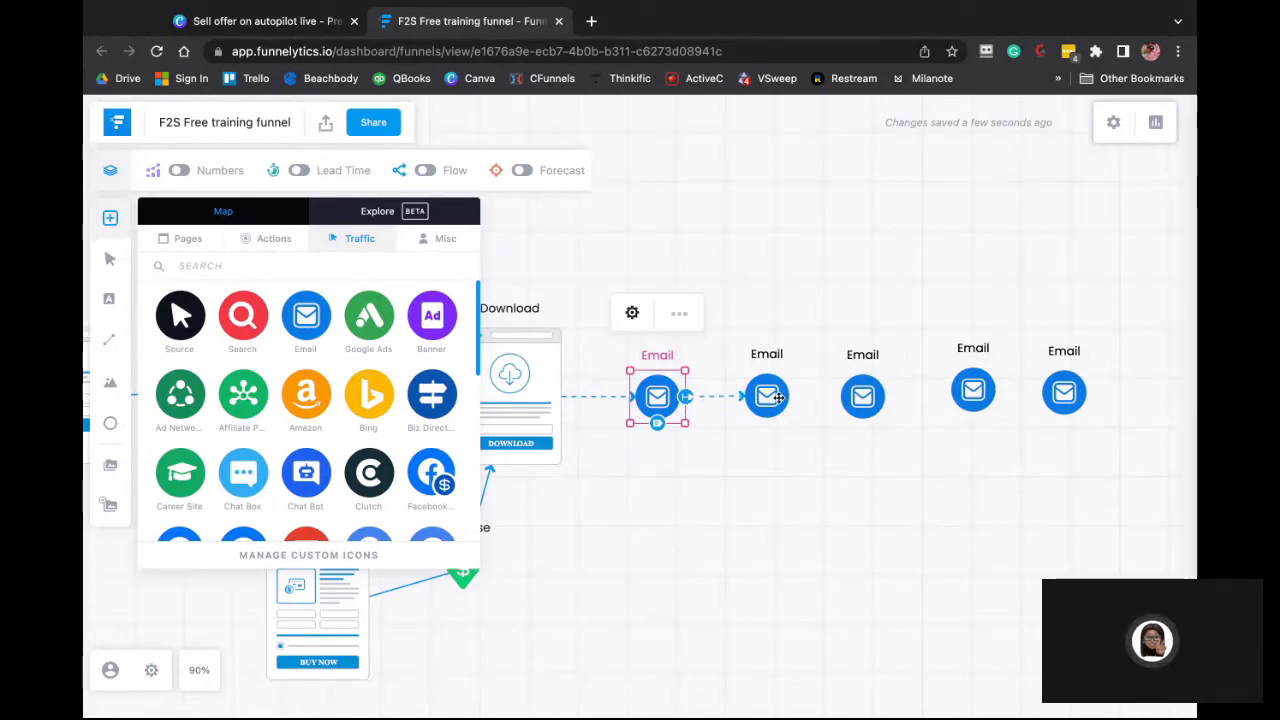
click(778, 397)
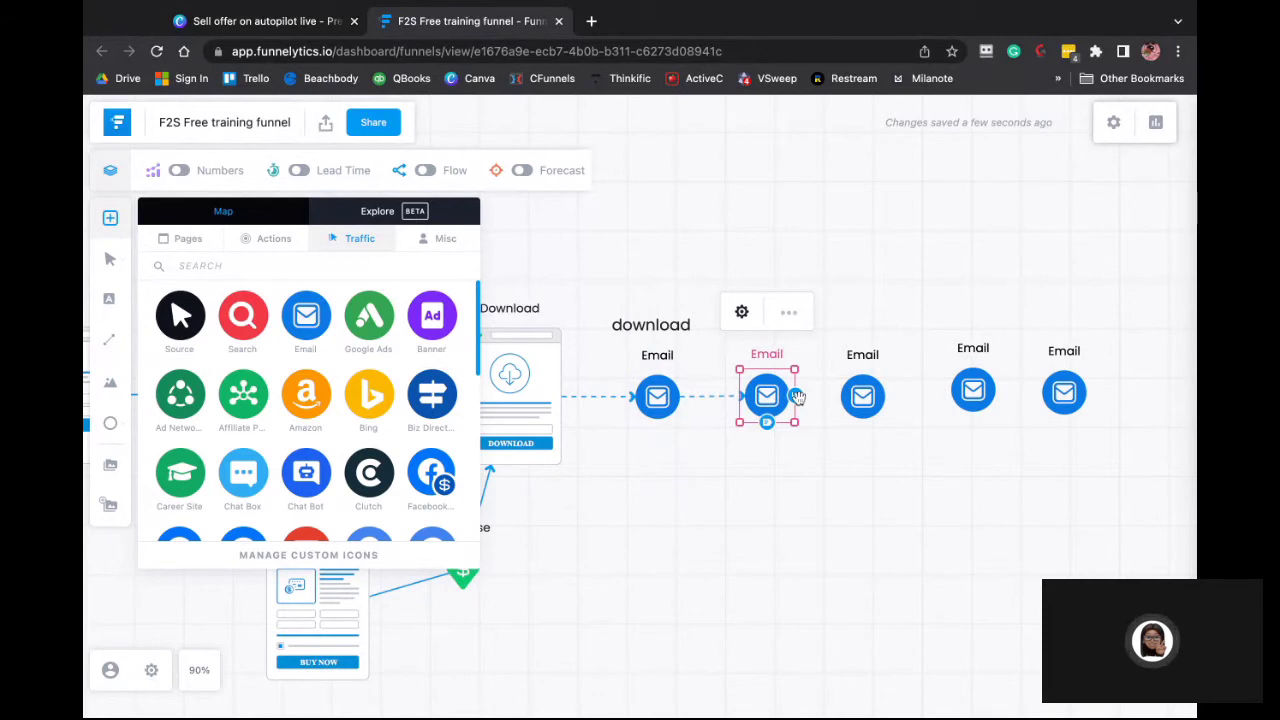
drag(797, 397, 862, 397)
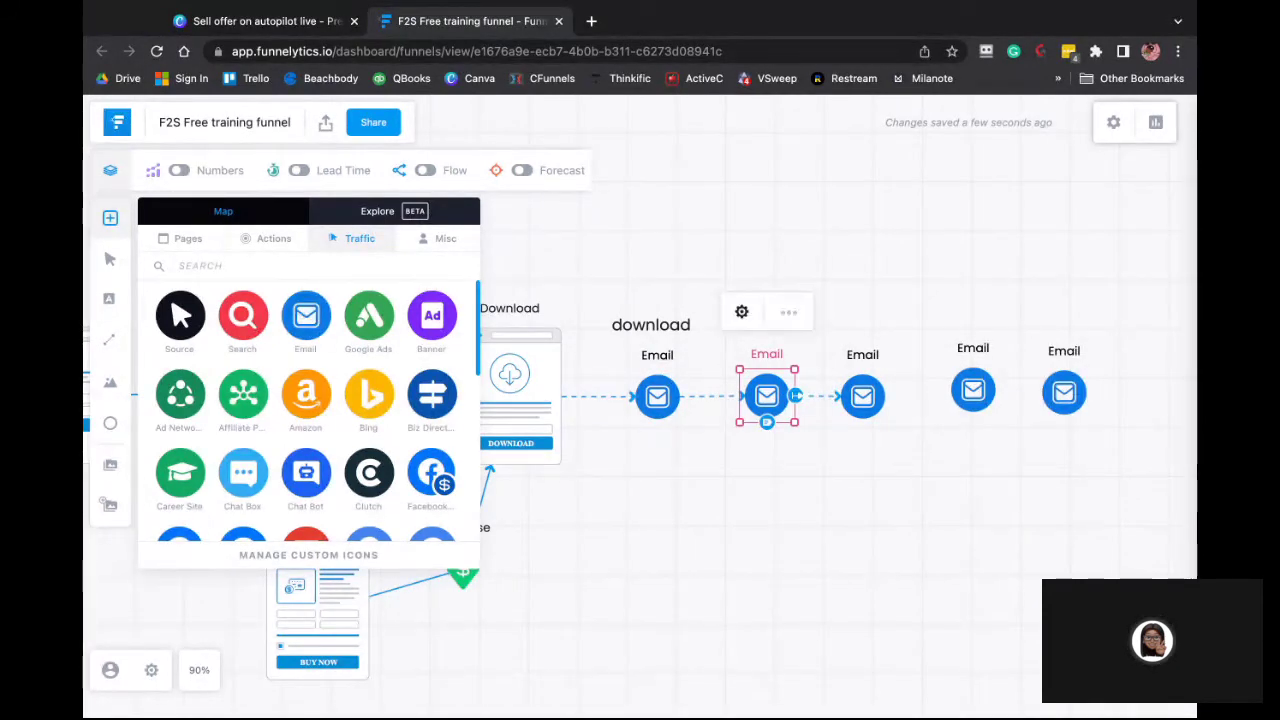
click(823, 457)
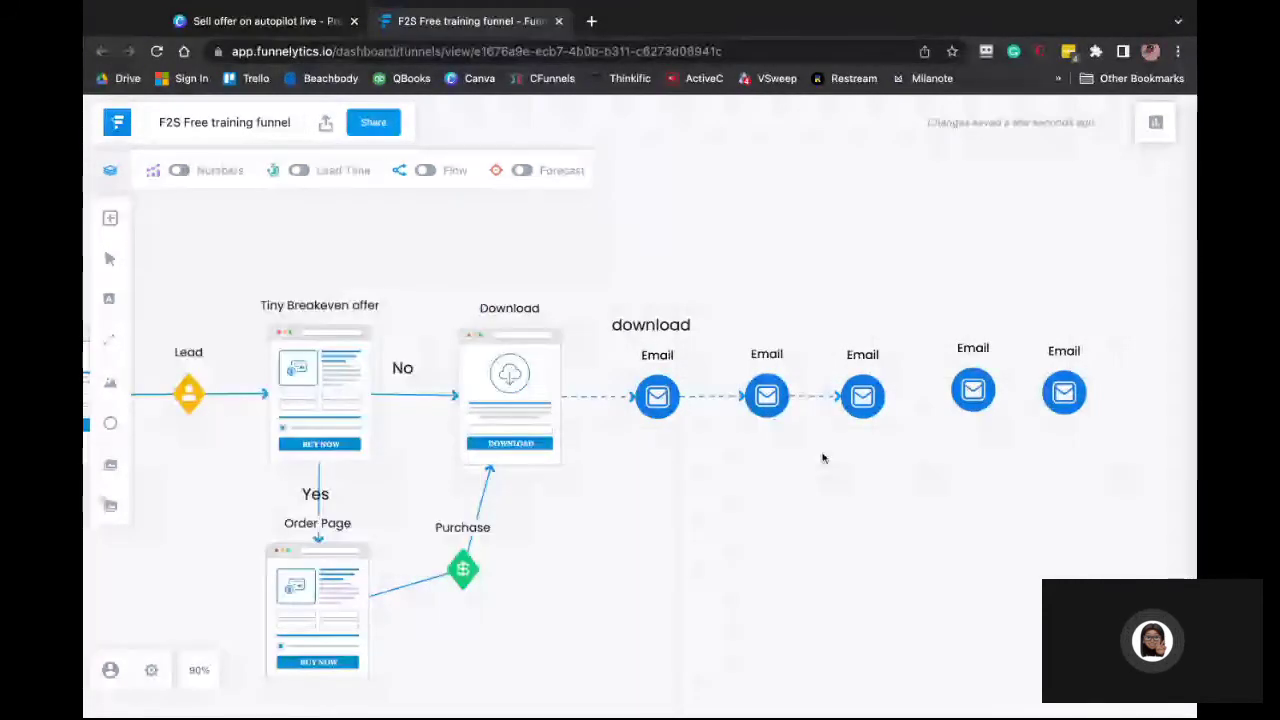
click(868, 398)
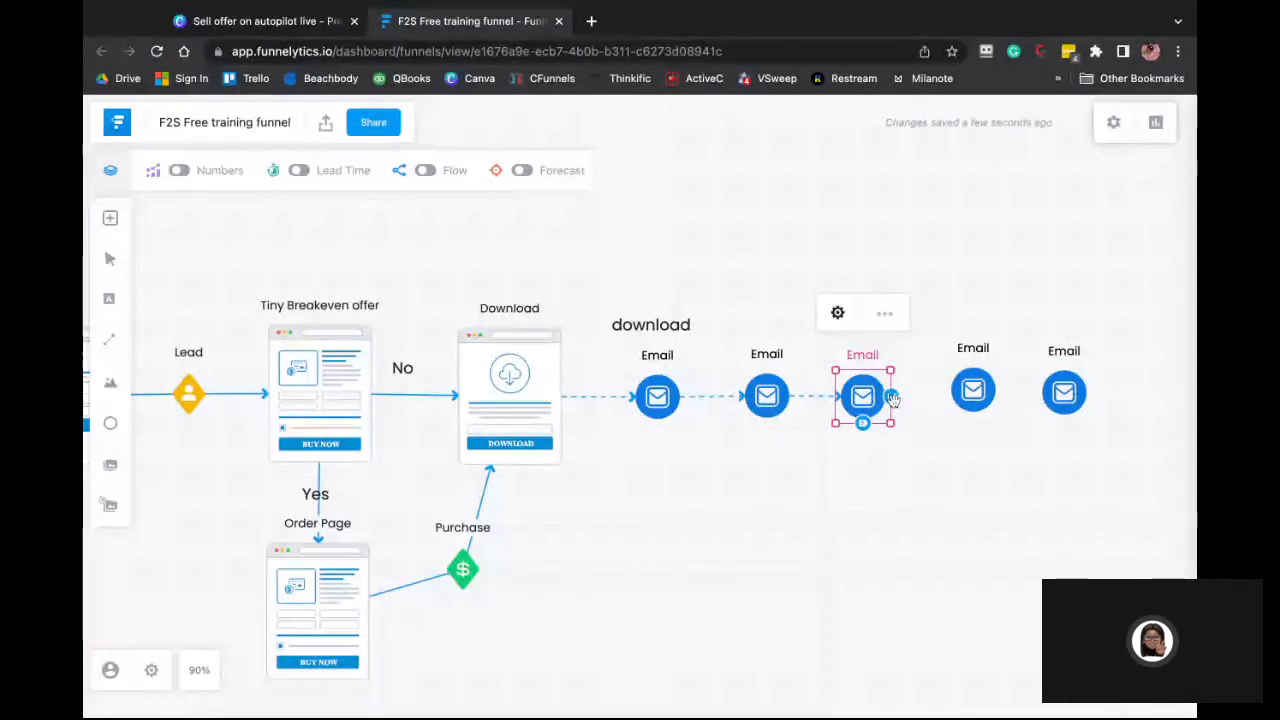
drag(891, 397, 973, 390)
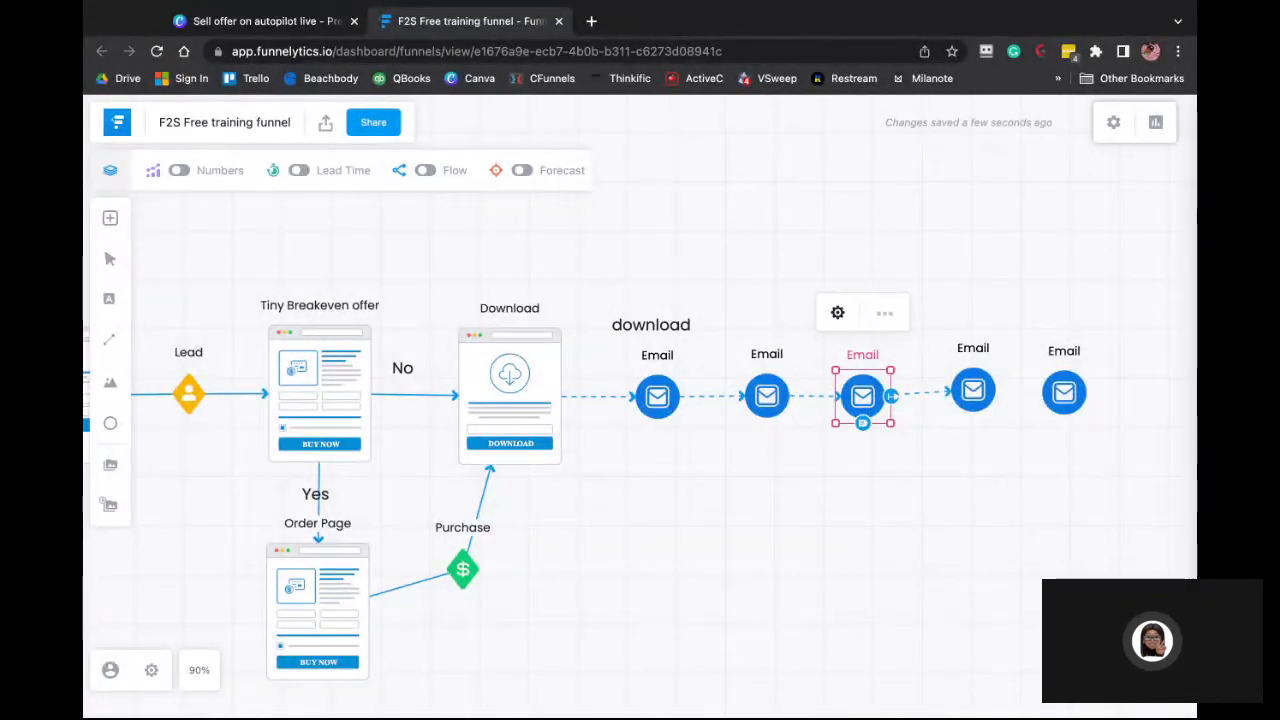
click(973, 390)
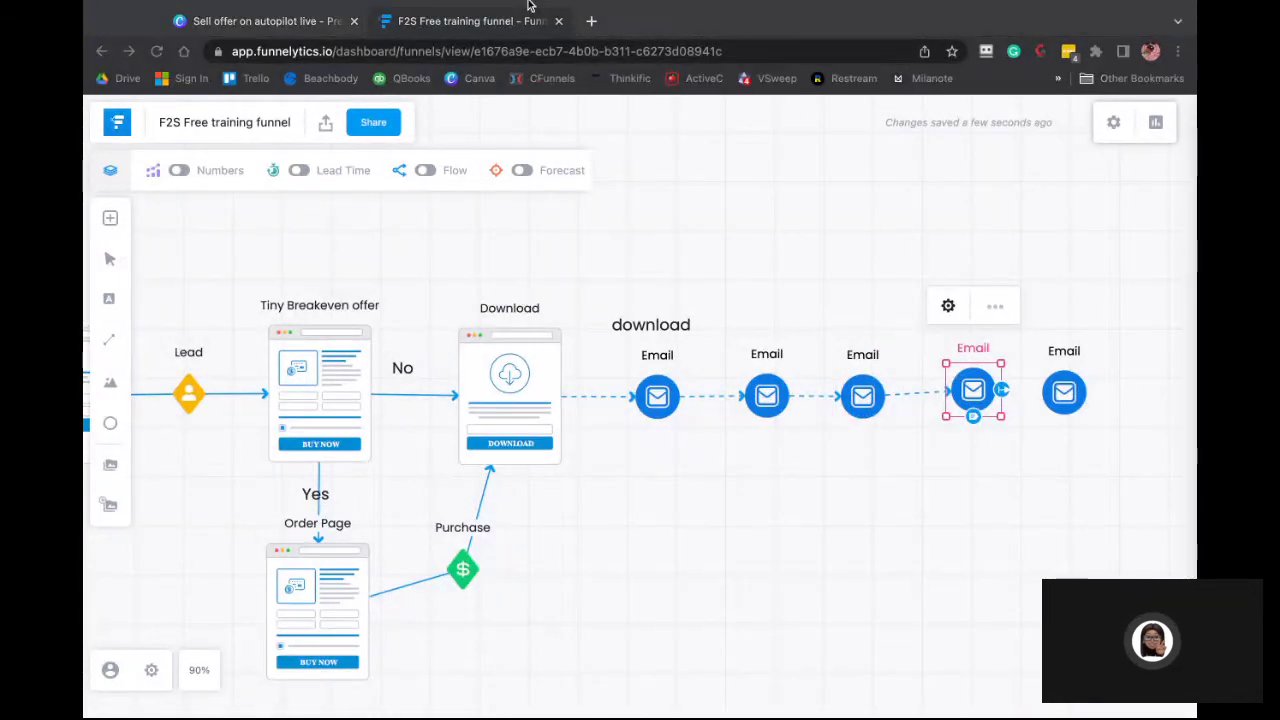
drag(1001, 390, 1064, 392)
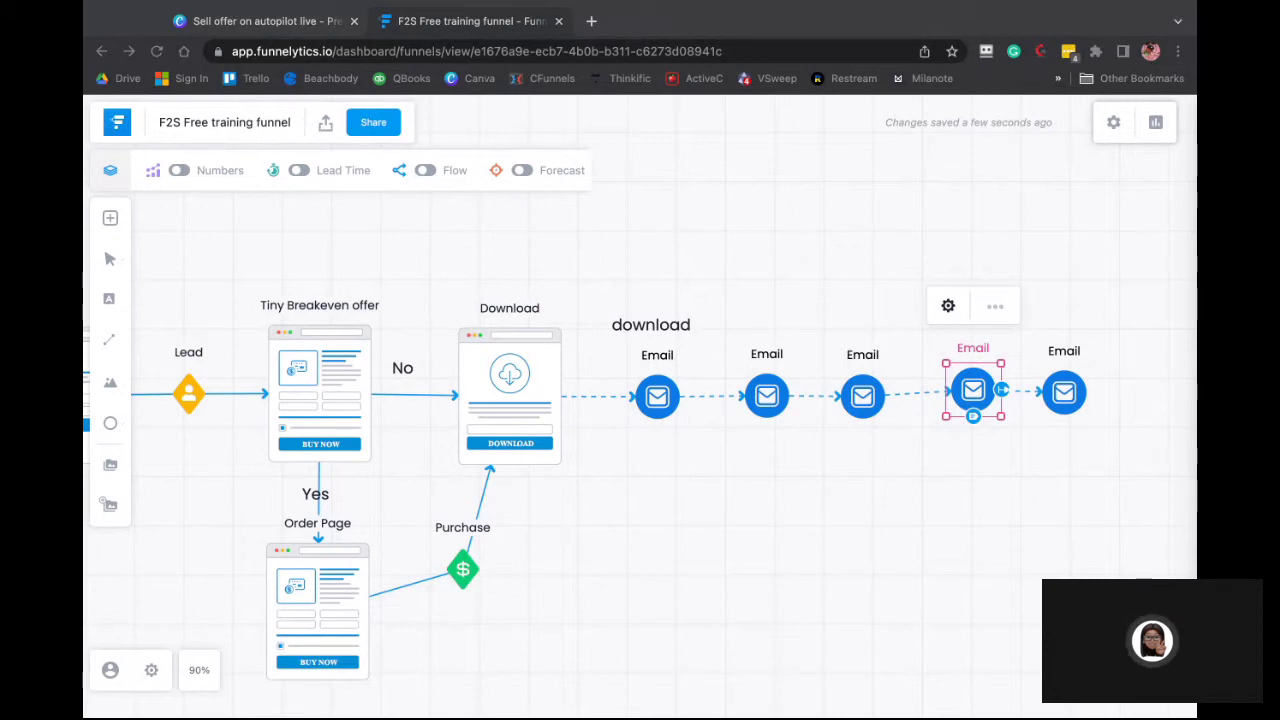
key(Return)
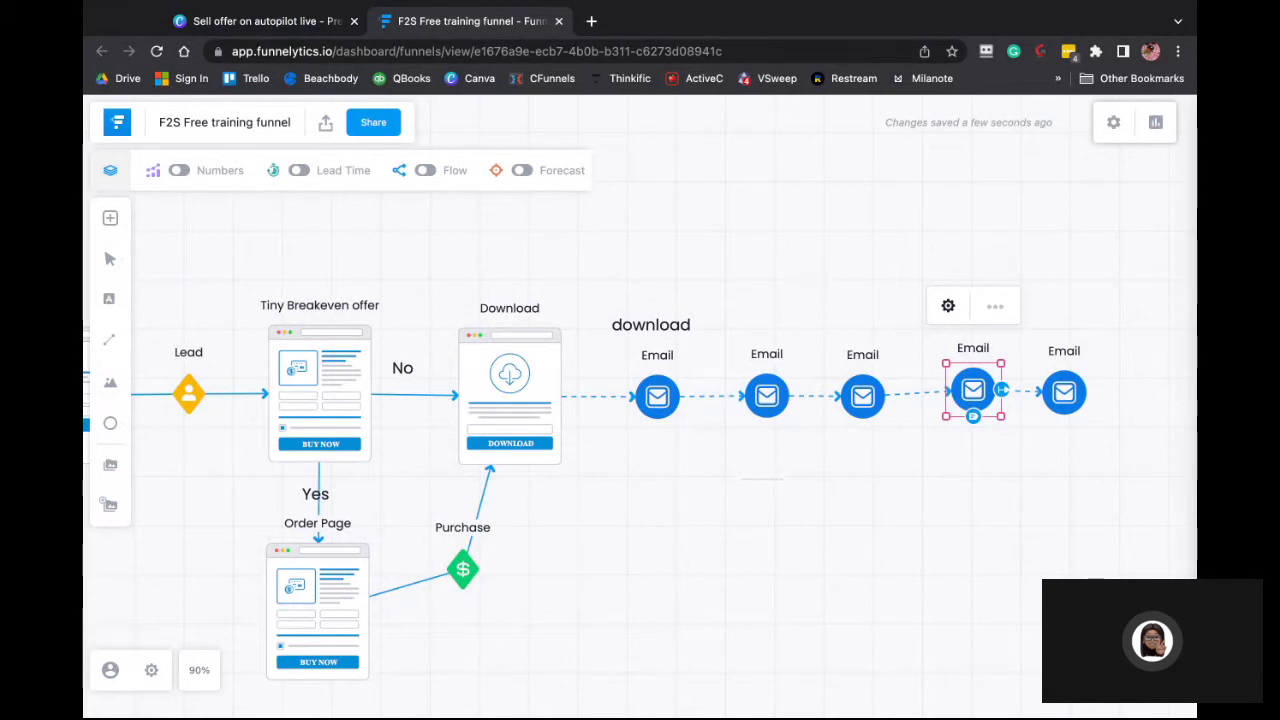
Add a text note below the Email icons with the first line "Complete lead magnet"
click(736, 467)
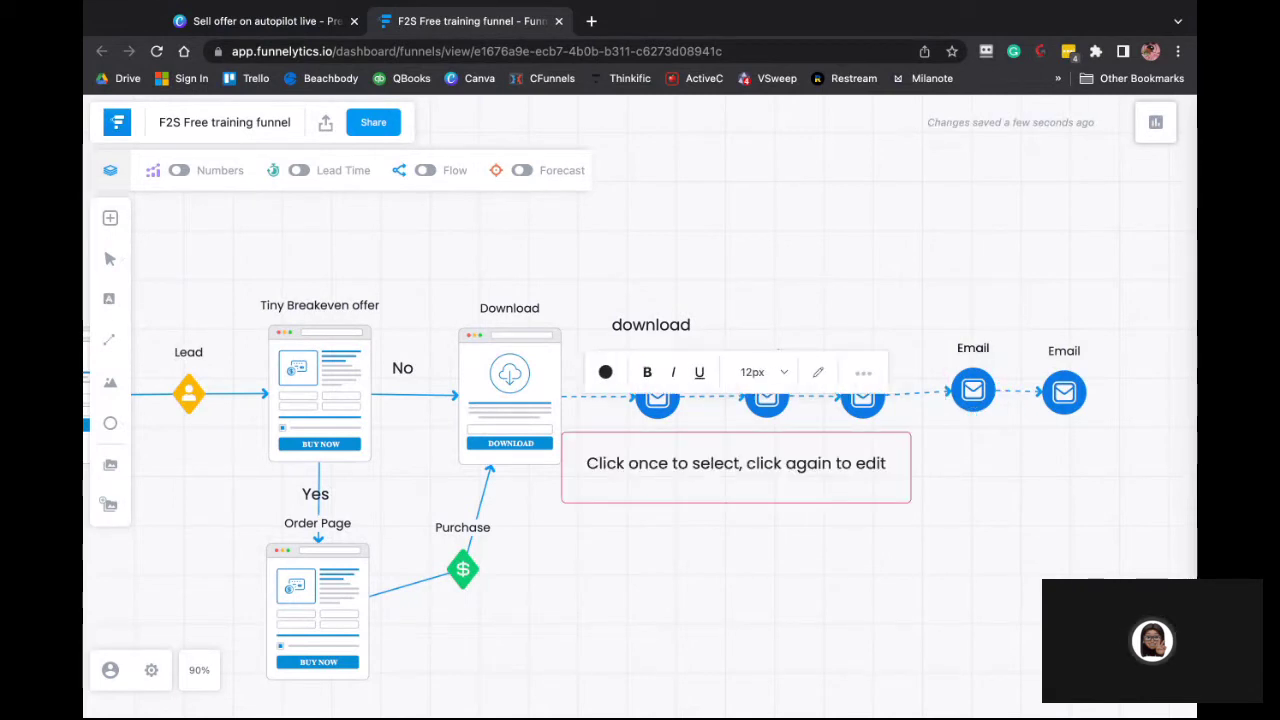
click(661, 376)
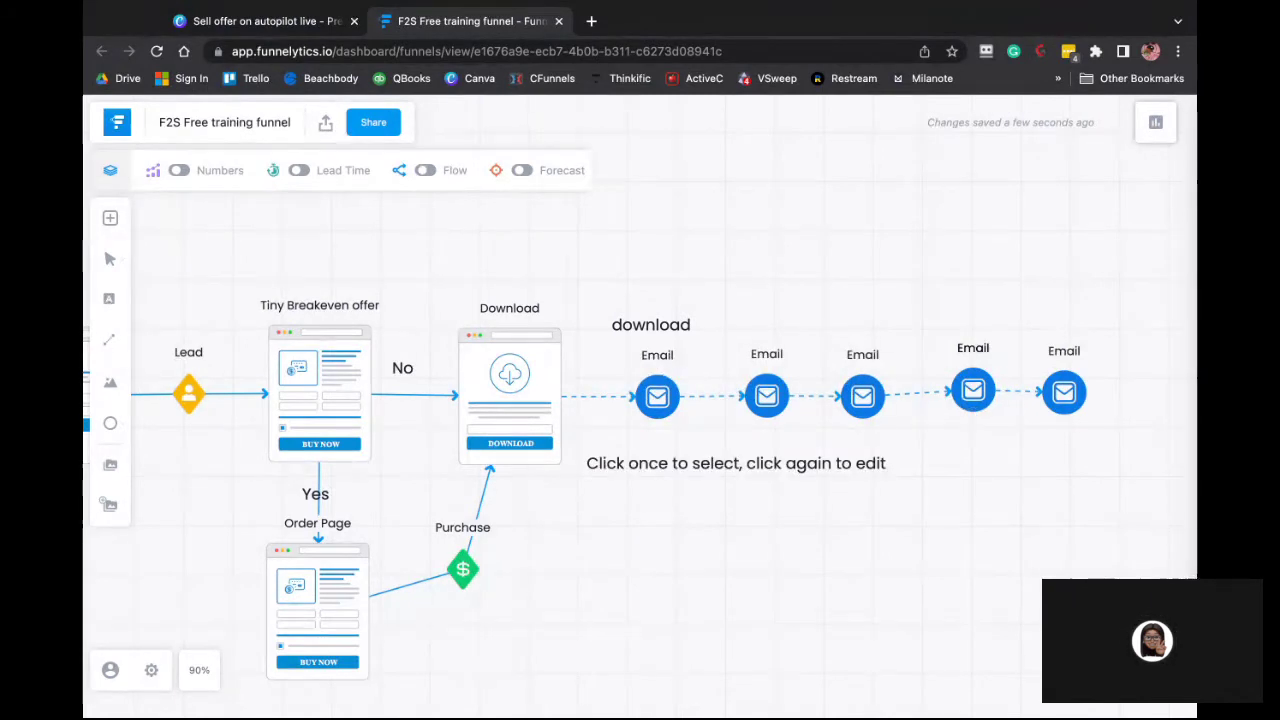
click(661, 376)
text(C)
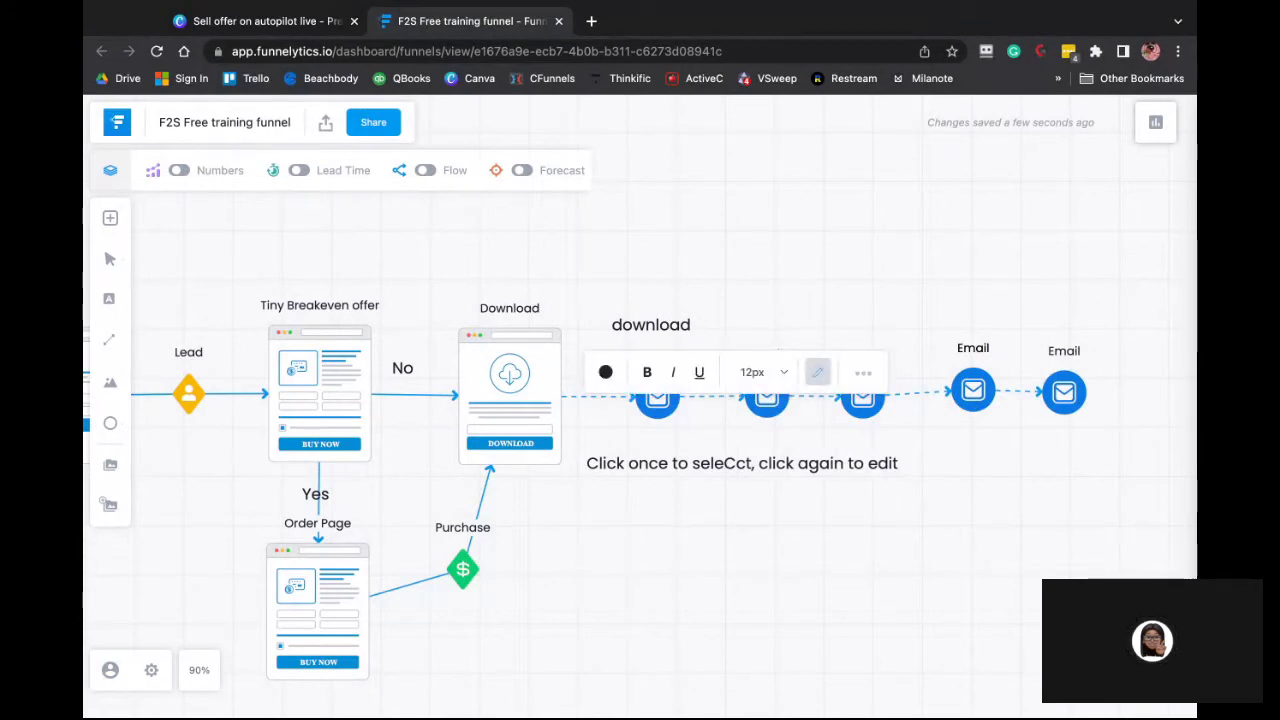
key(BackSpace)
key(BackSpace)
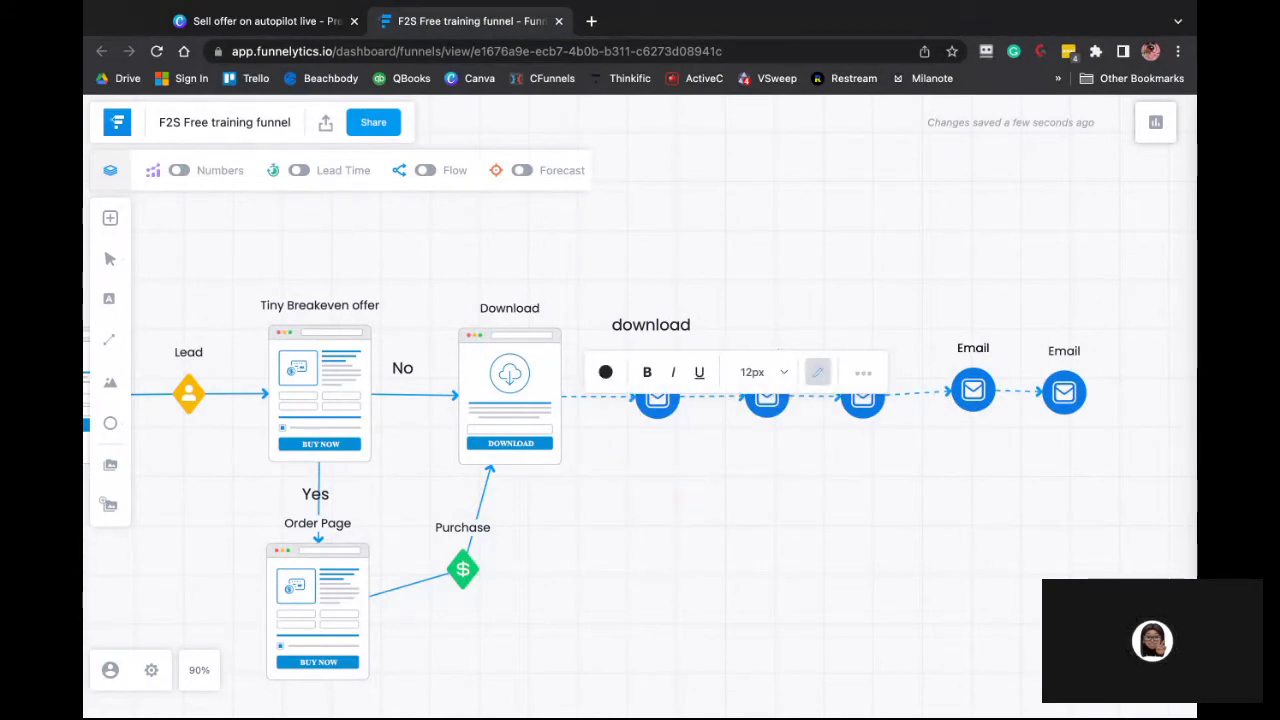
text(Complete)
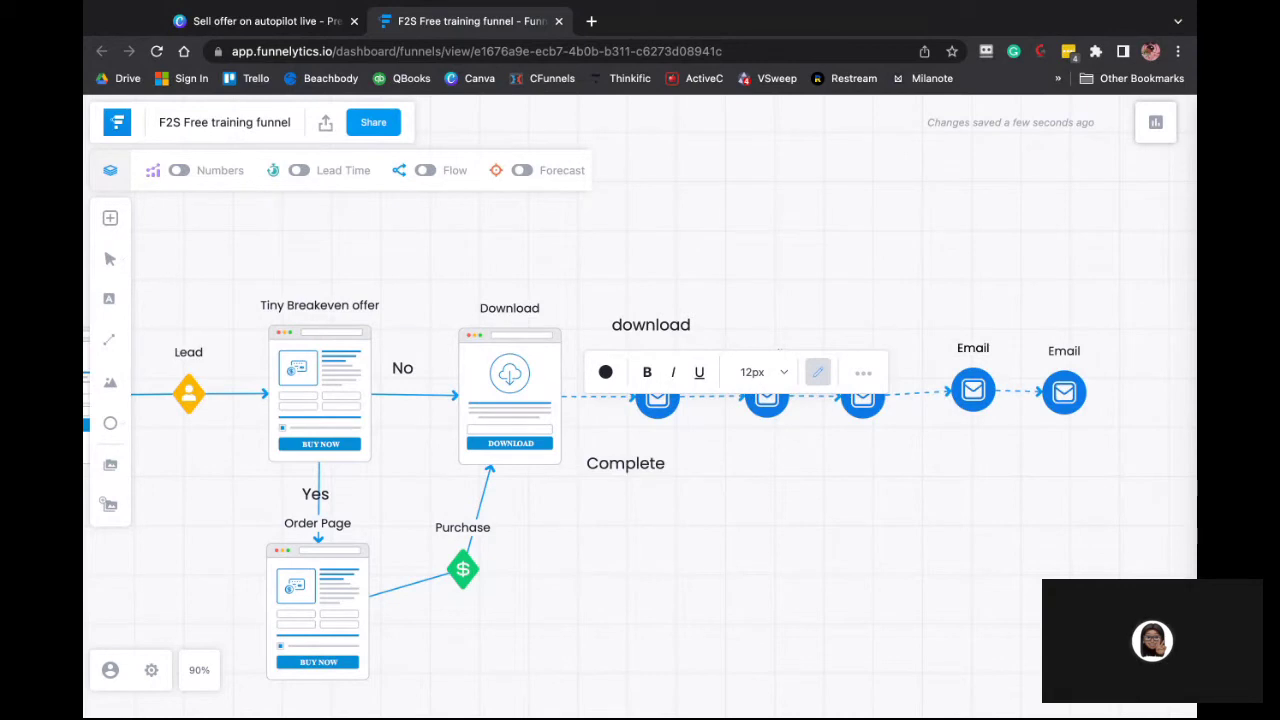
text( lead magnet)
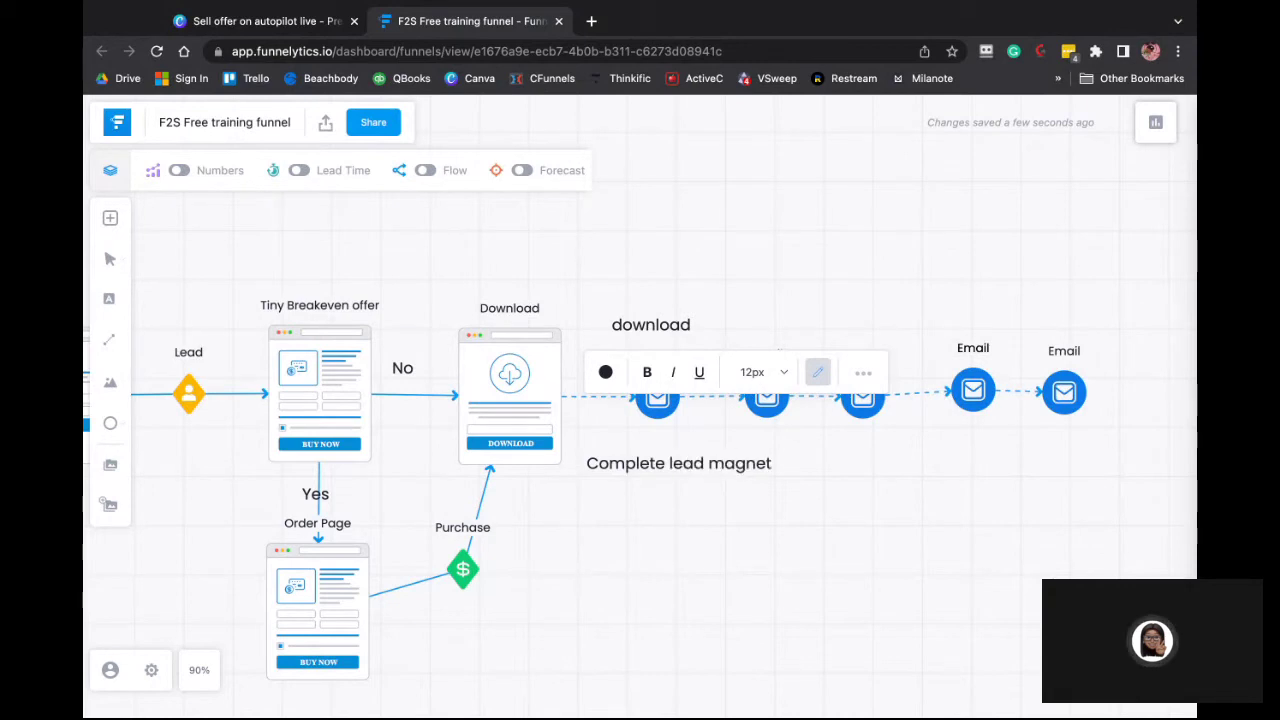
Add the lines "rmkt tiny offer" and "push them towards your main offr" to the note below the Email icons
key(Return)
text(rmkt tiny ofa)
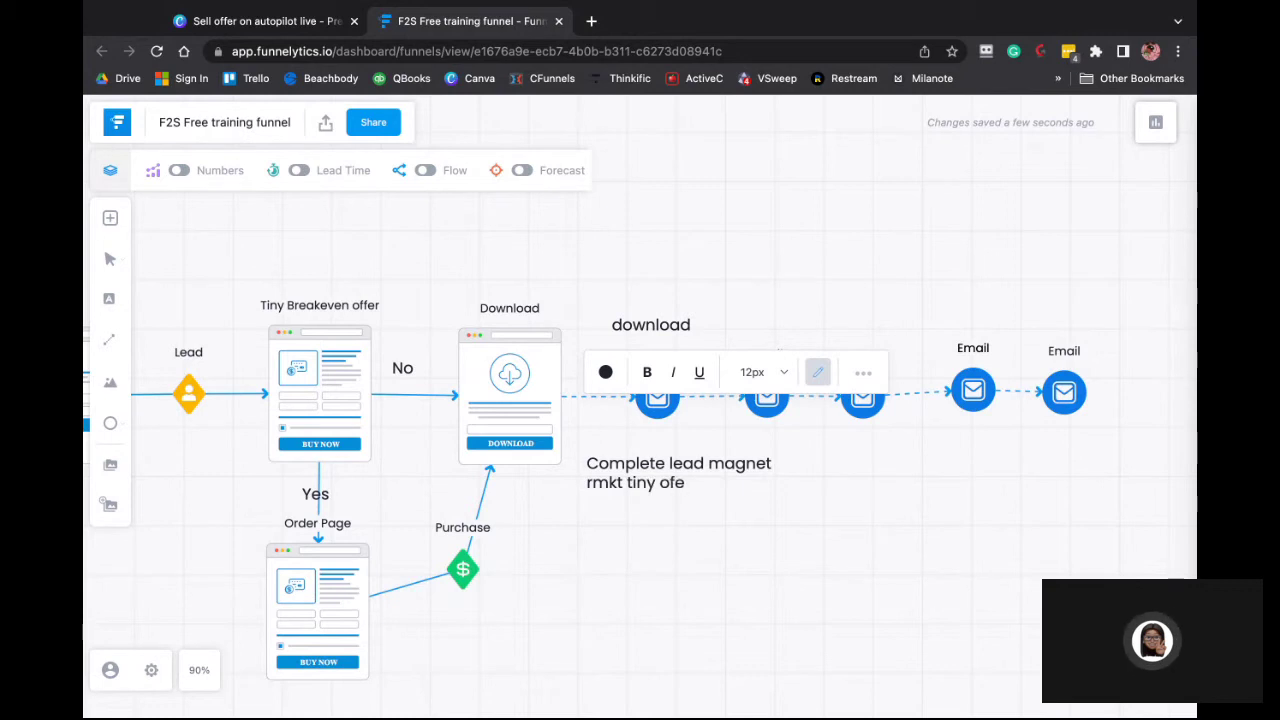
key(BackSpace)
text(fer)
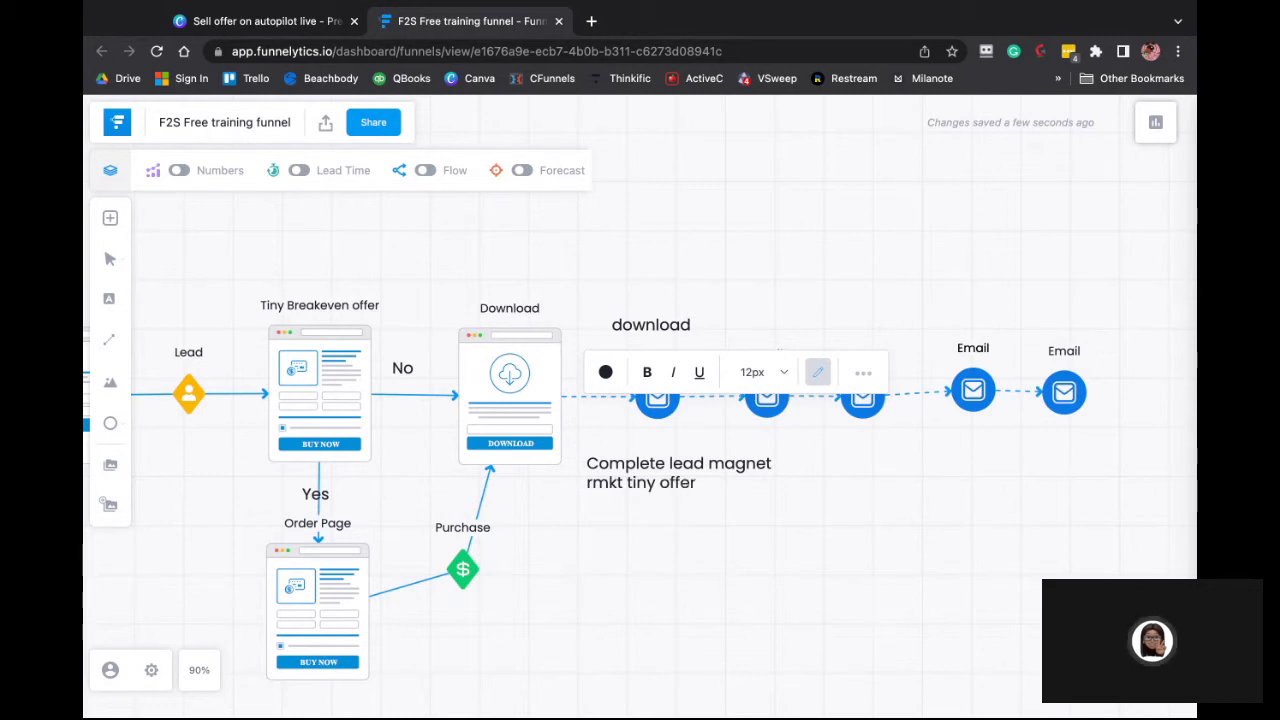
key(Return)
text(push them towarrds)
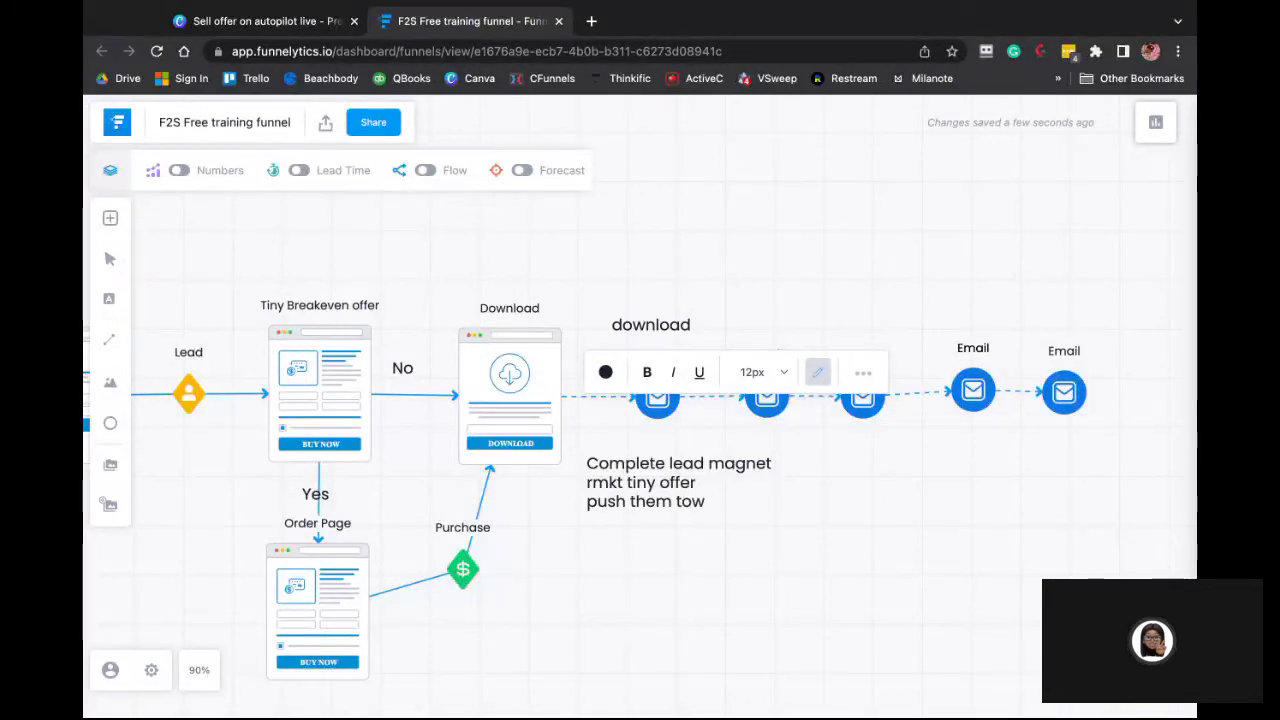
key(BackSpace)
key(BackSpace)
key(BackSpace)
text(ds your mai)
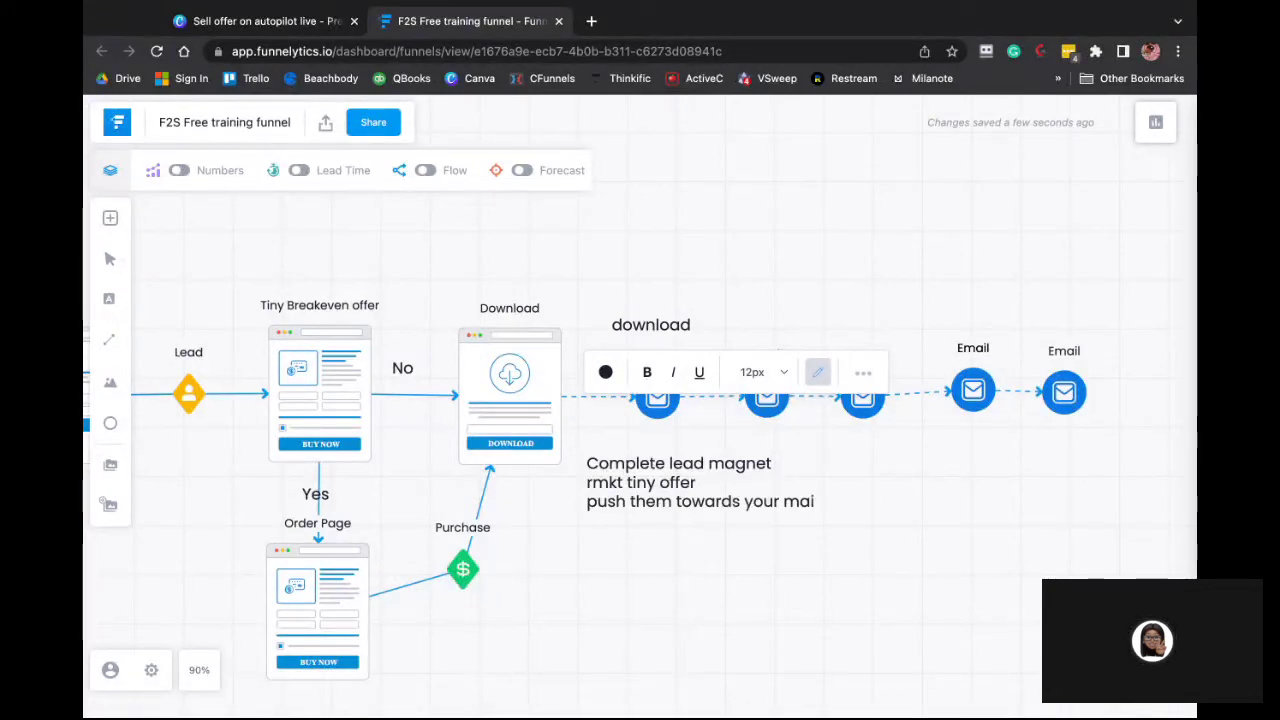
text(n offr)
click(759, 558)
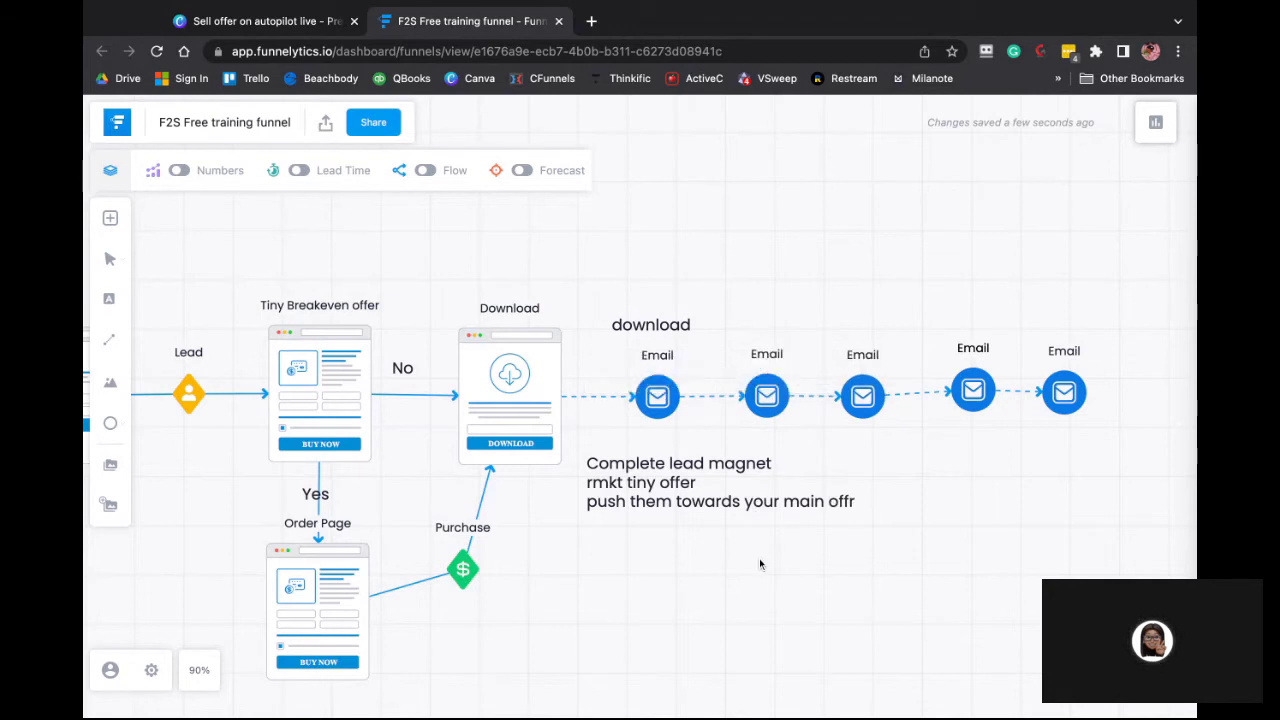
scroll(822, 501, right, 2)
click(822, 501)
key(Delete)
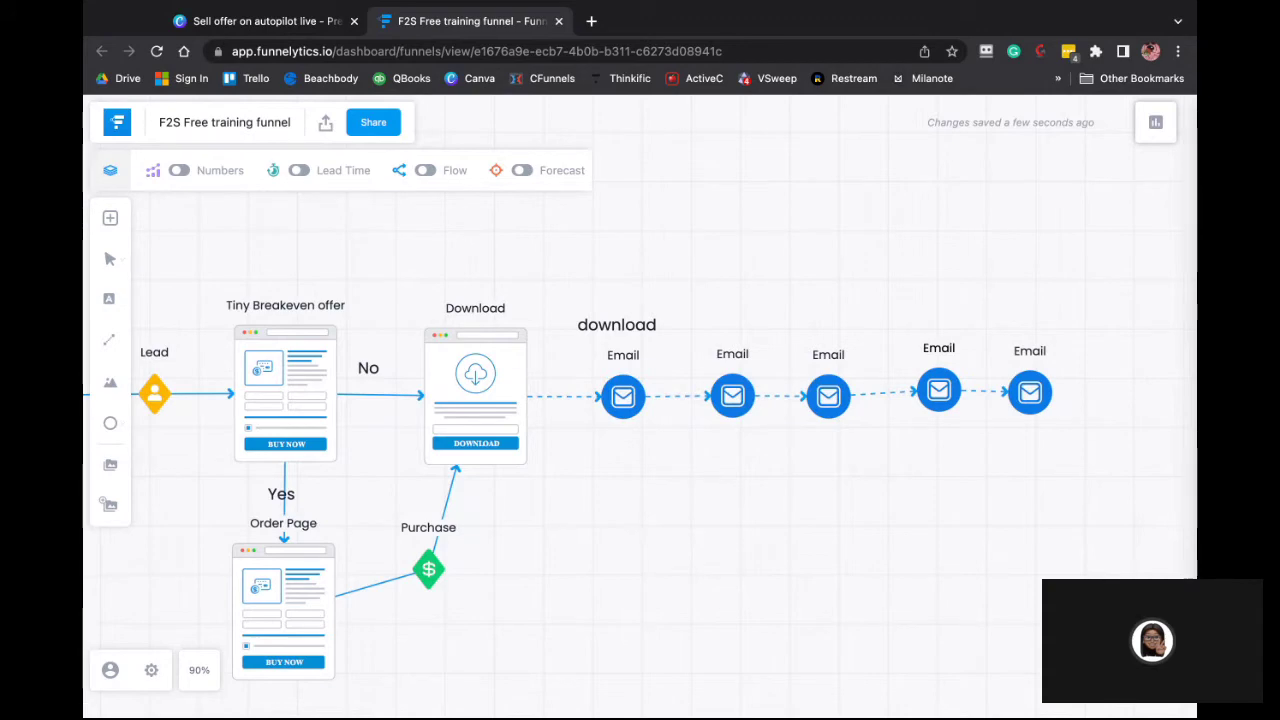
key(super+z)
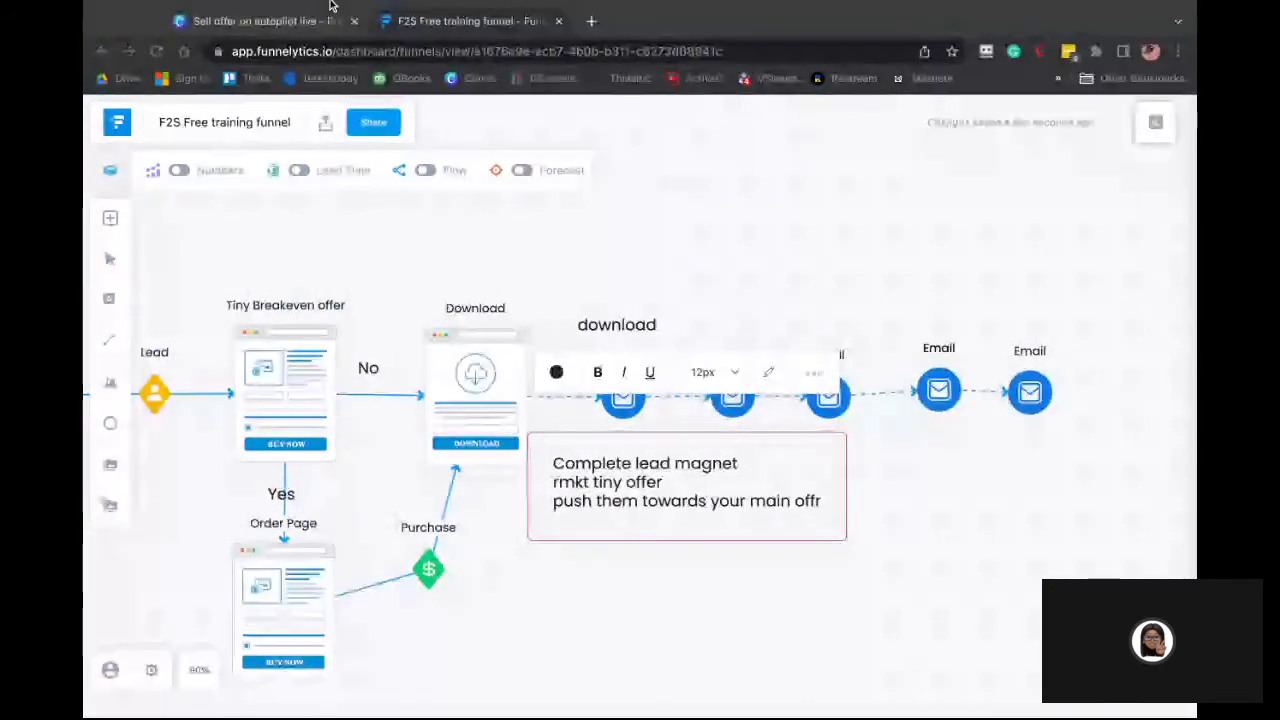
Shift the three-line note slightly to the right beneath the Email icons and deselect it
click(330, 5)
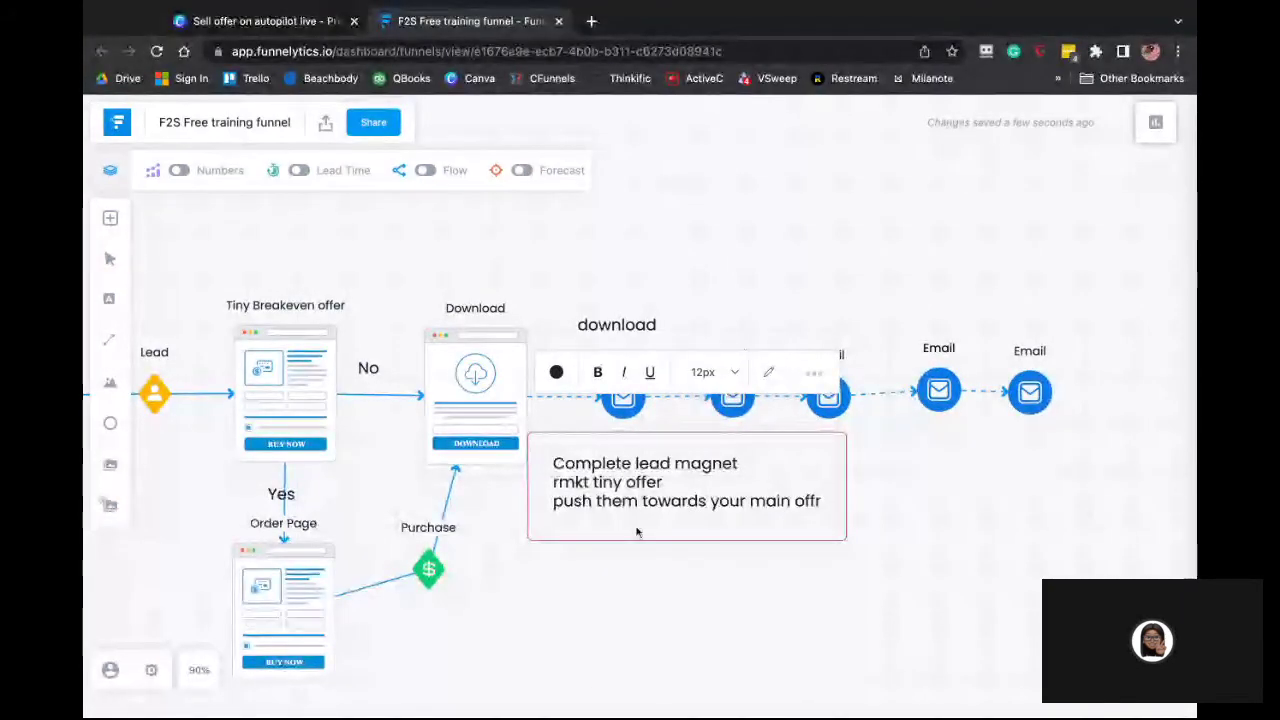
click(606, 470)
click(606, 470)
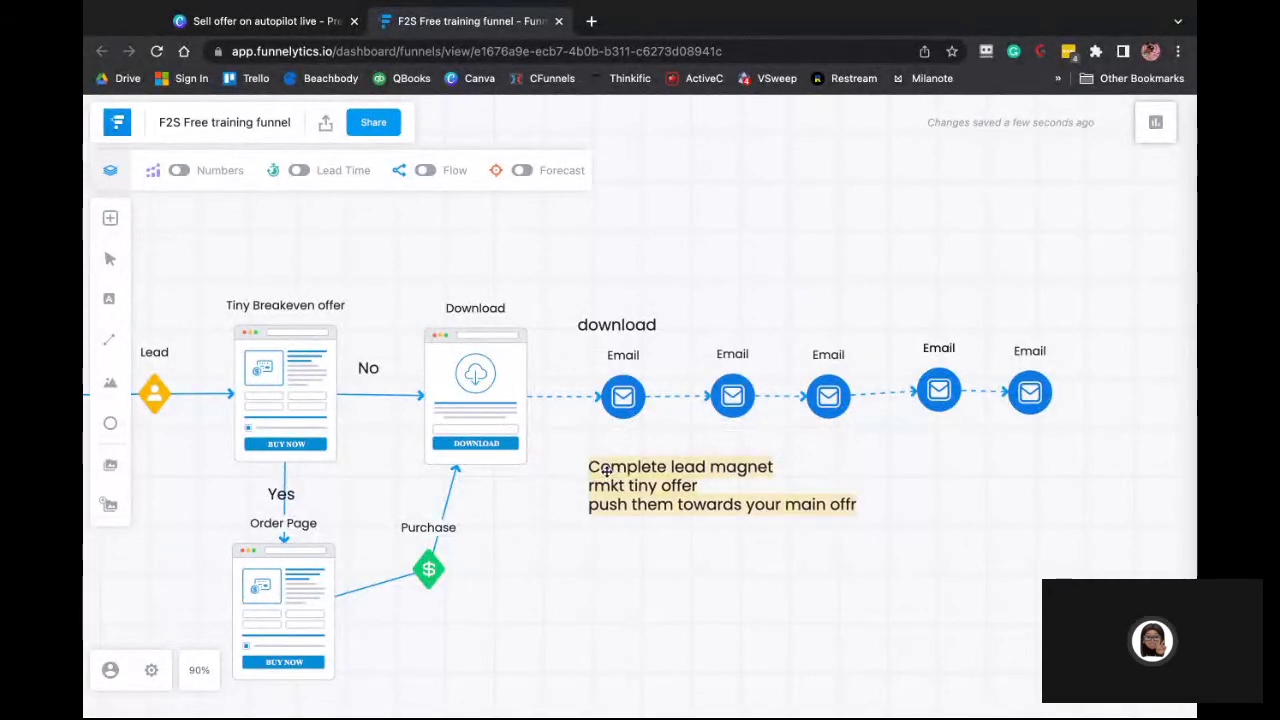
click(728, 416)
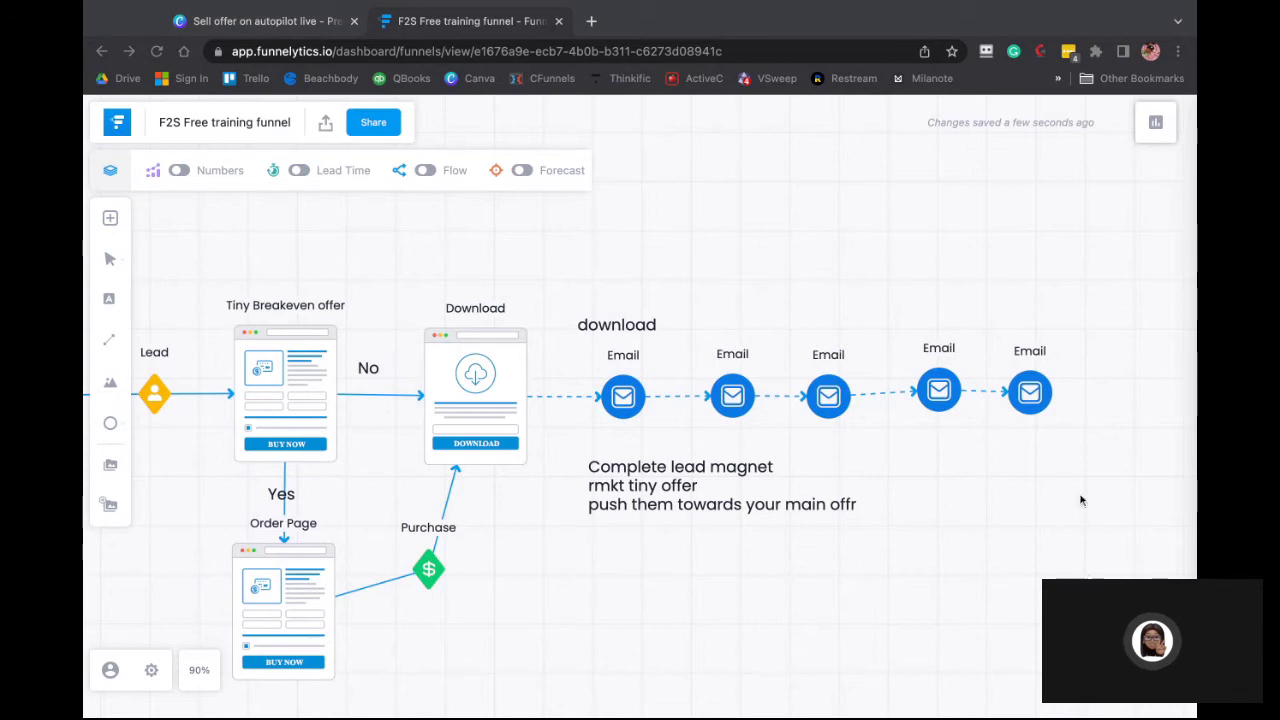
Place a second Instagram traffic icon on the empty canvas above the Download page
mouse_move(642, 401)
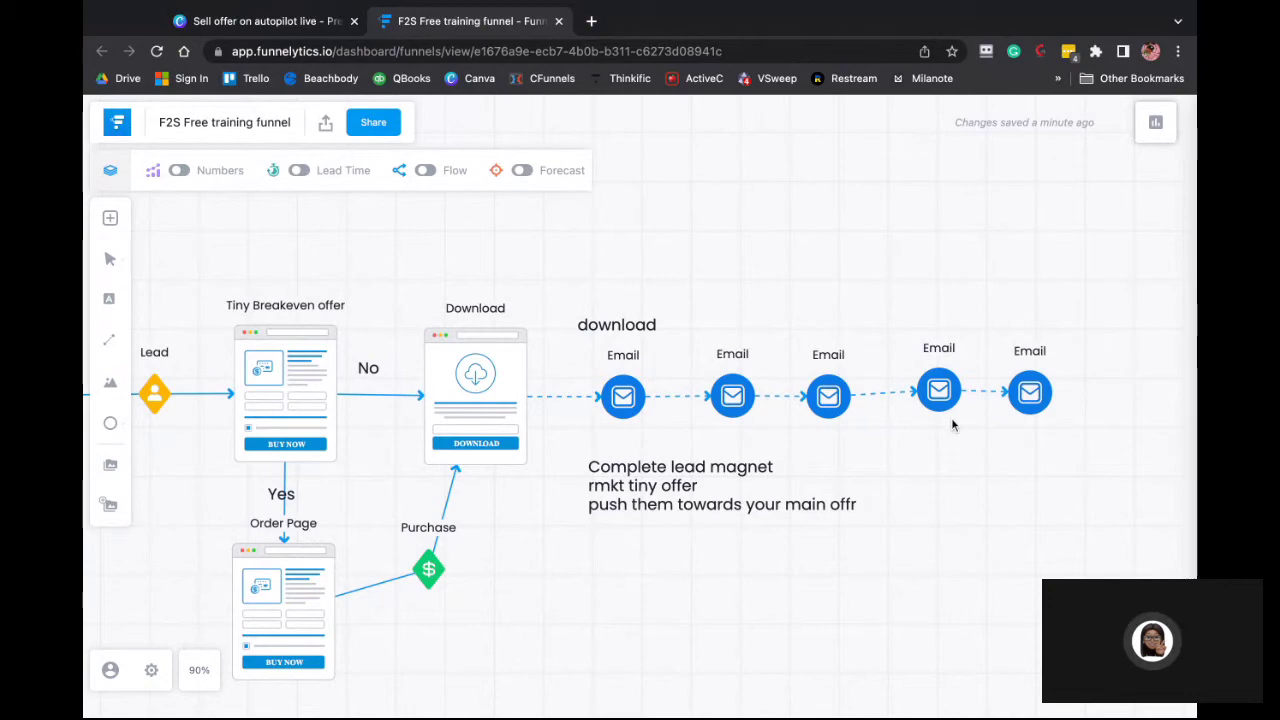
scroll(955, 515, right, 5)
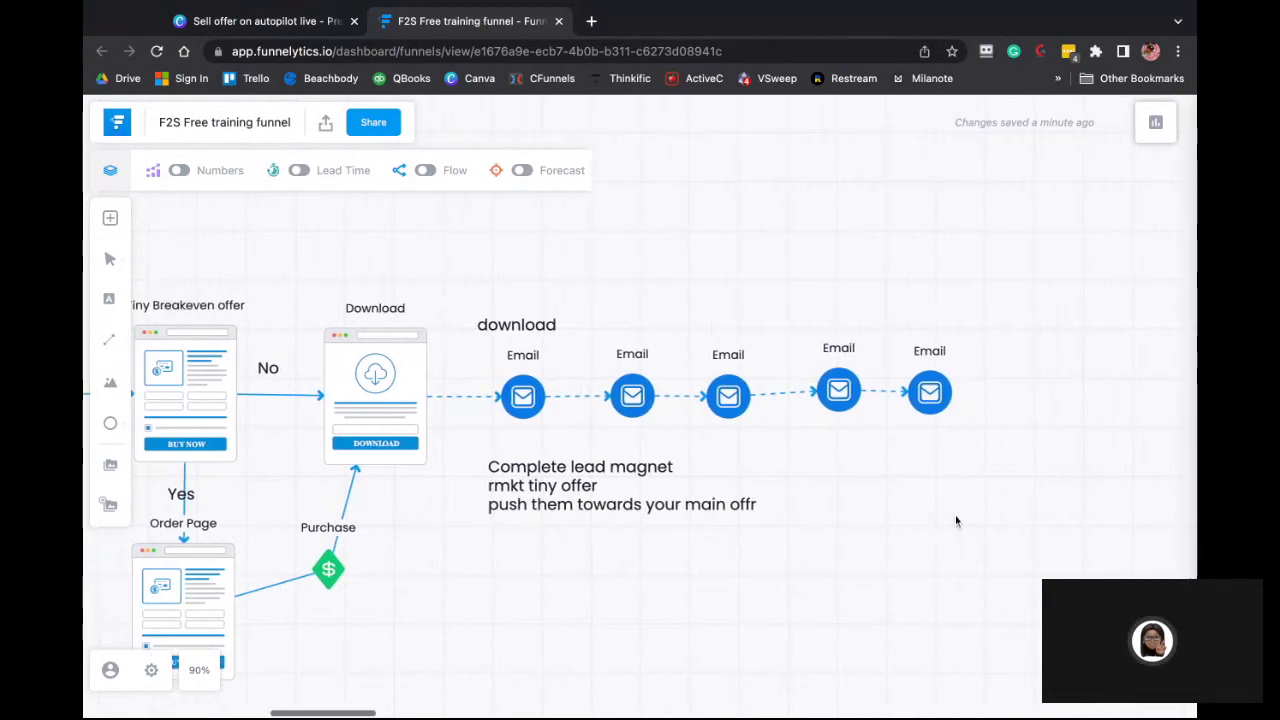
scroll(957, 520, left, 7)
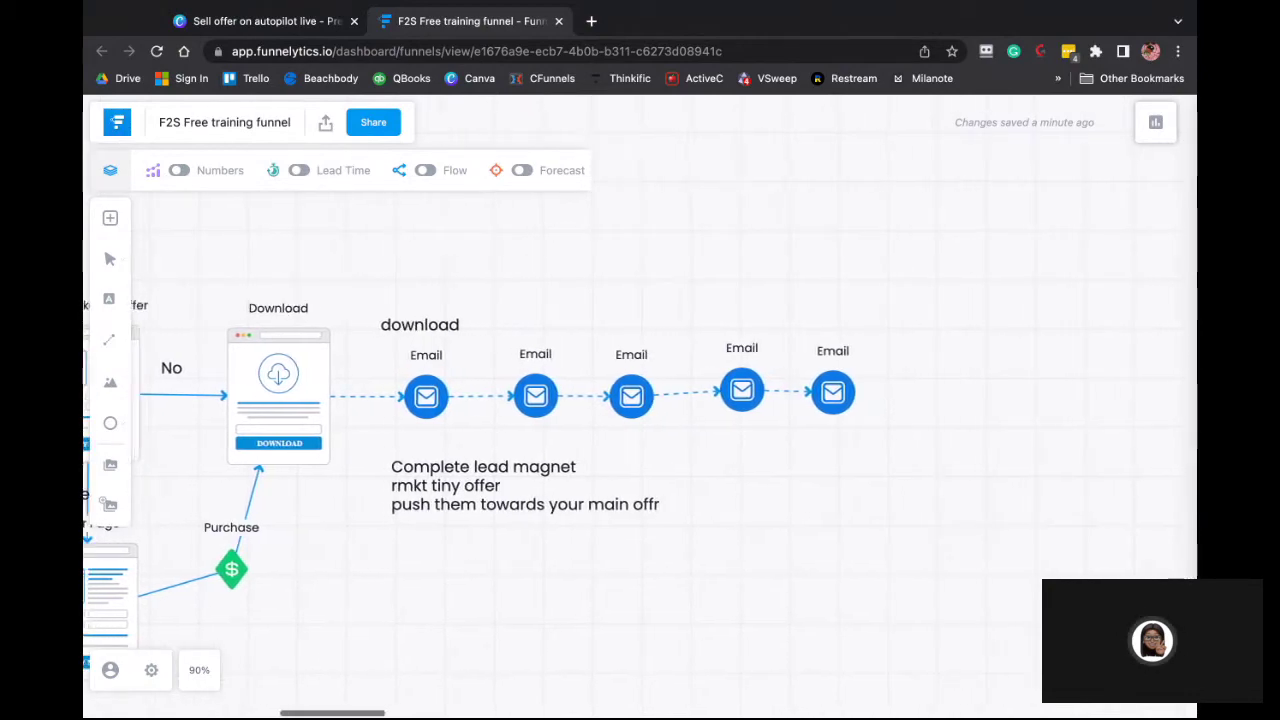
scroll(957, 520, up, 2)
scroll(640, 500, left, 5)
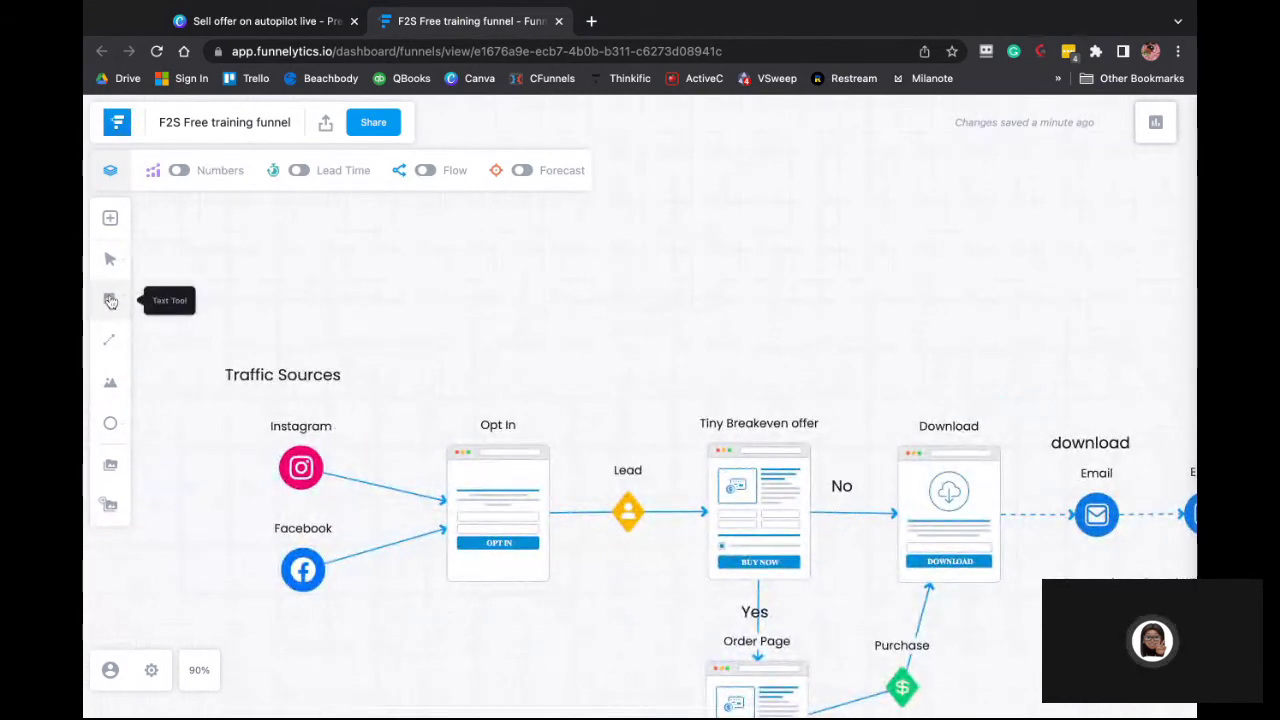
click(116, 219)
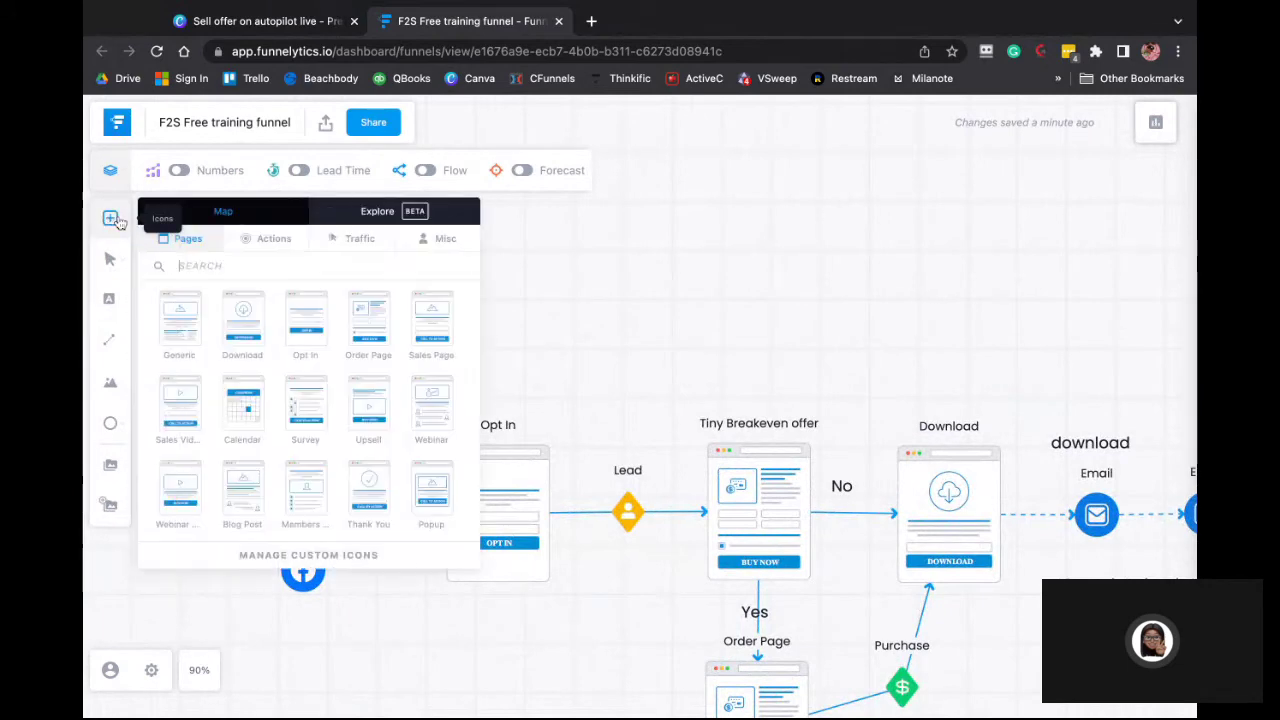
click(351, 240)
scroll(381, 347, down, 5)
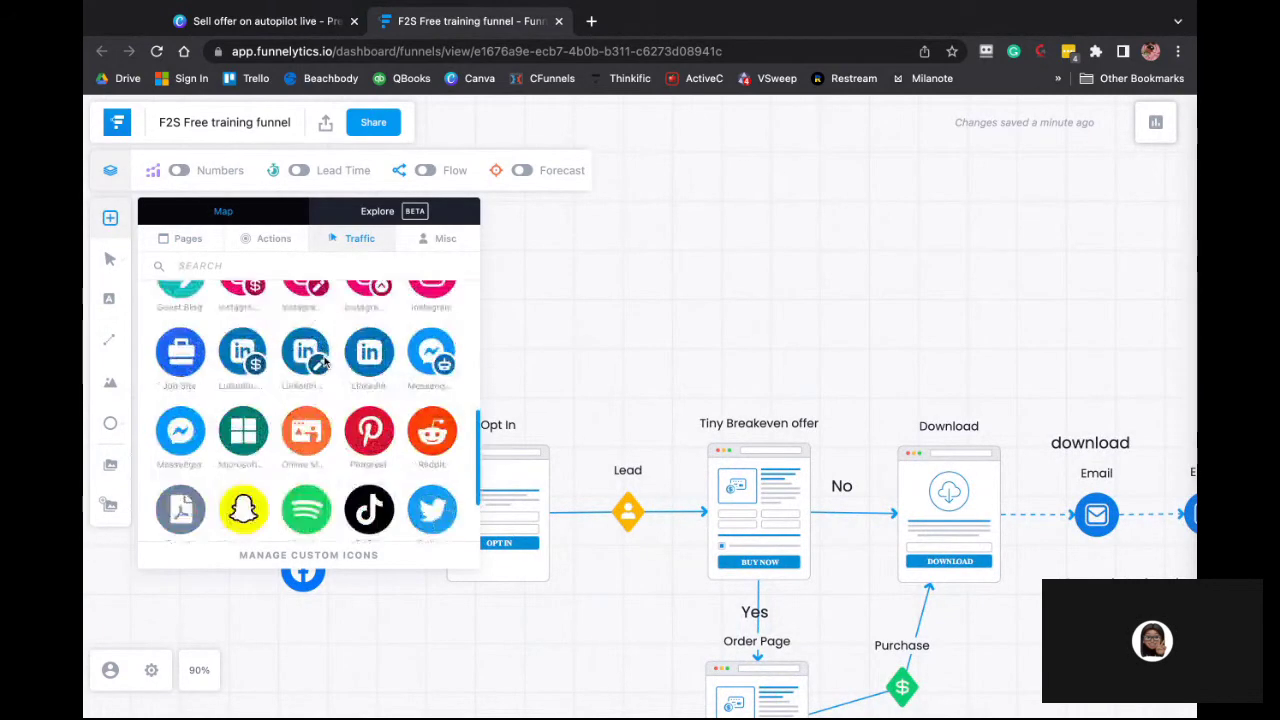
scroll(381, 347, up, 2)
scroll(381, 347, up, 1)
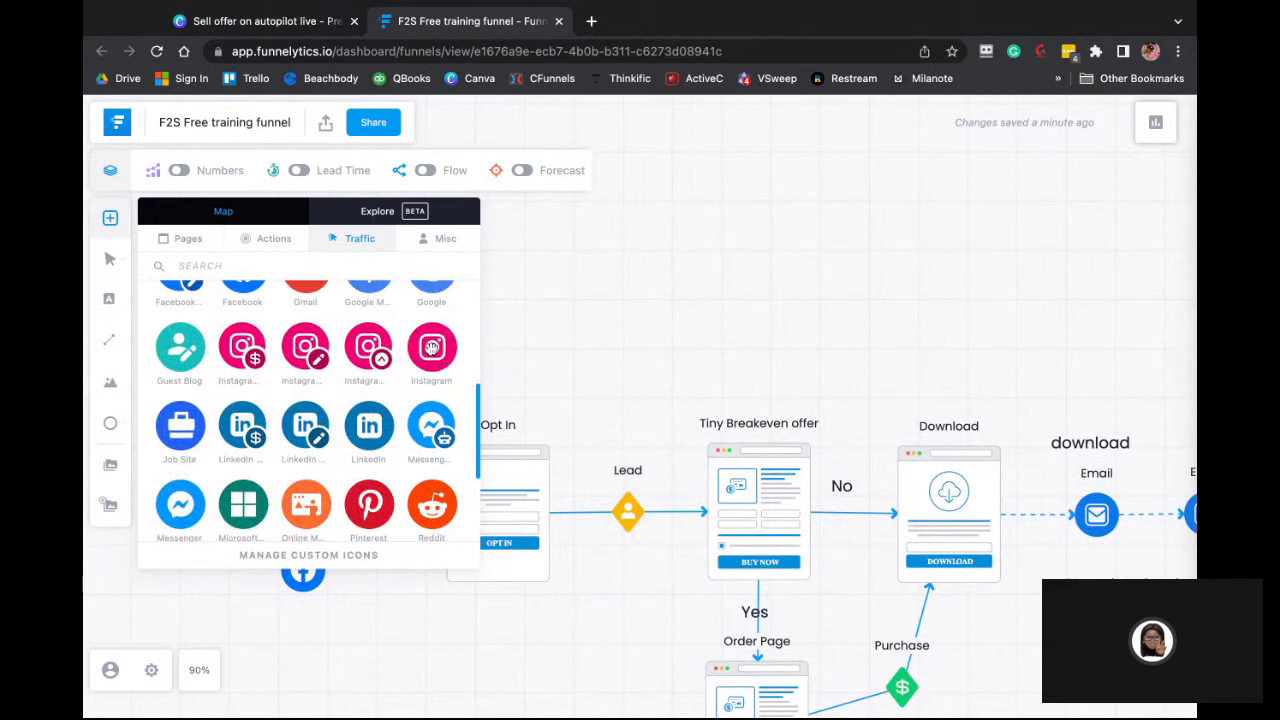
drag(432, 347, 980, 282)
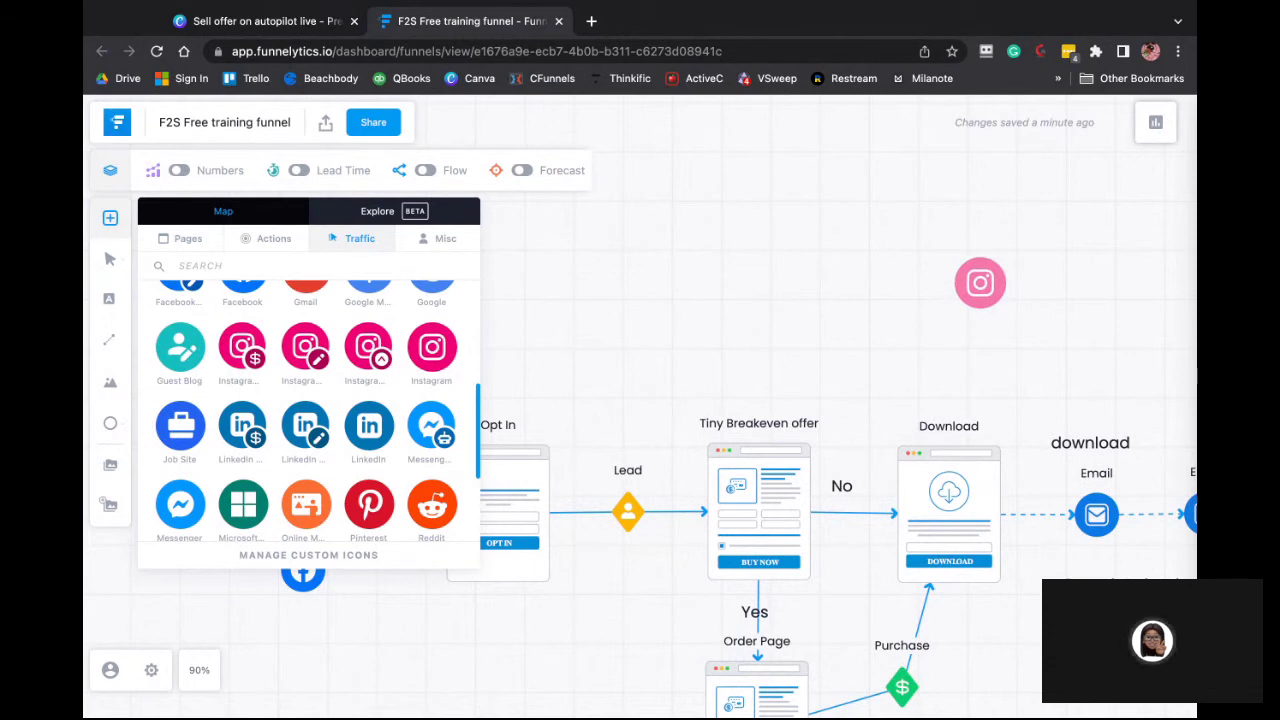
click(557, 358)
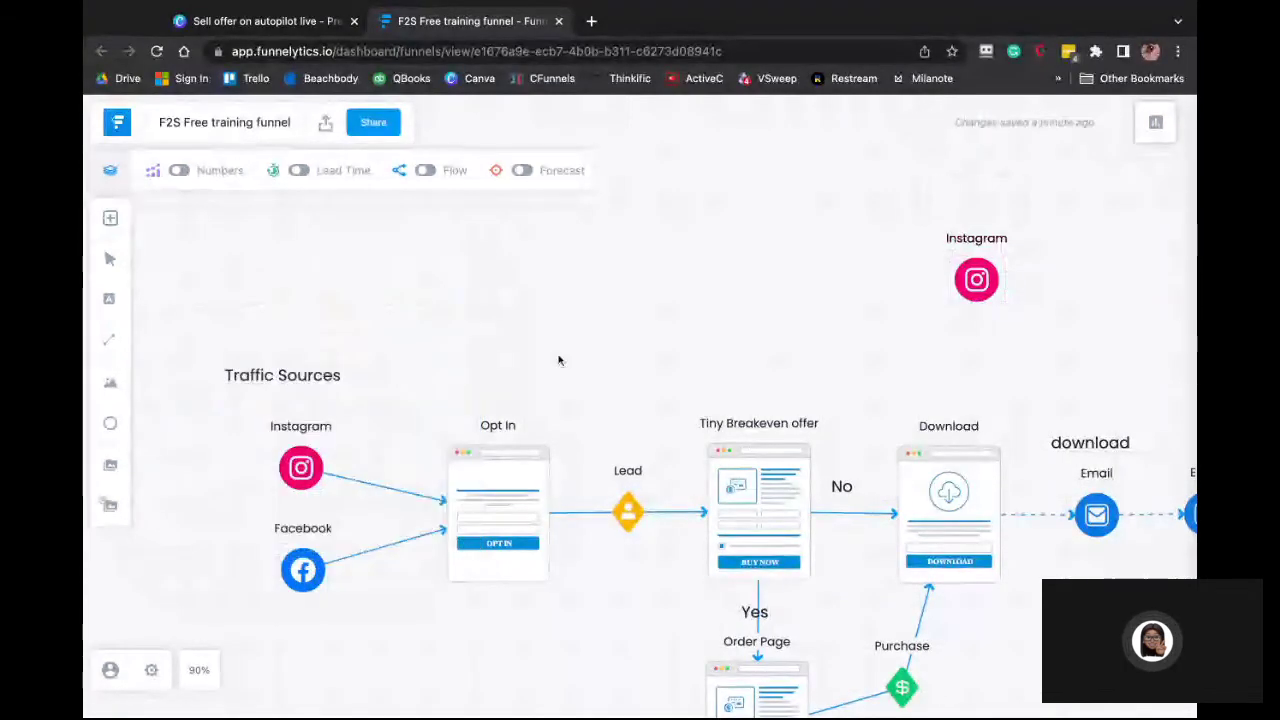
Connect the Instagram icon under Traffic Sources to the new Instagram icon with an arrow
click(301, 467)
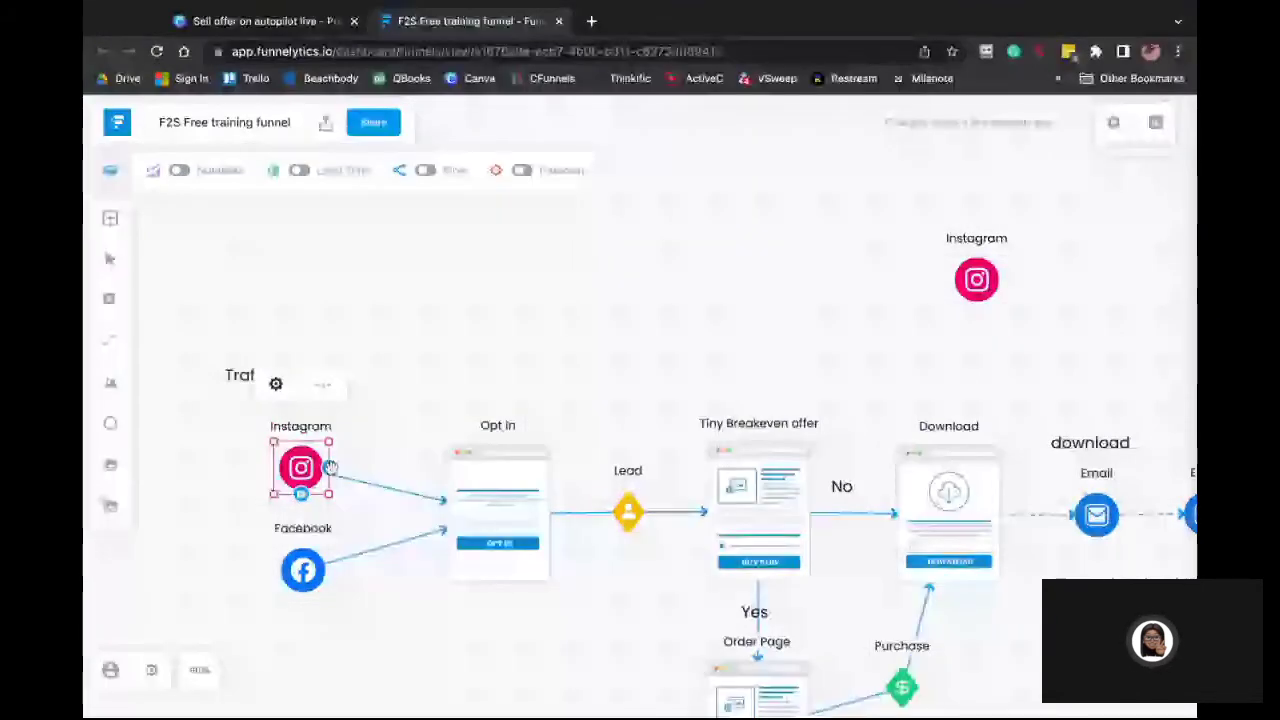
drag(330, 468, 976, 280)
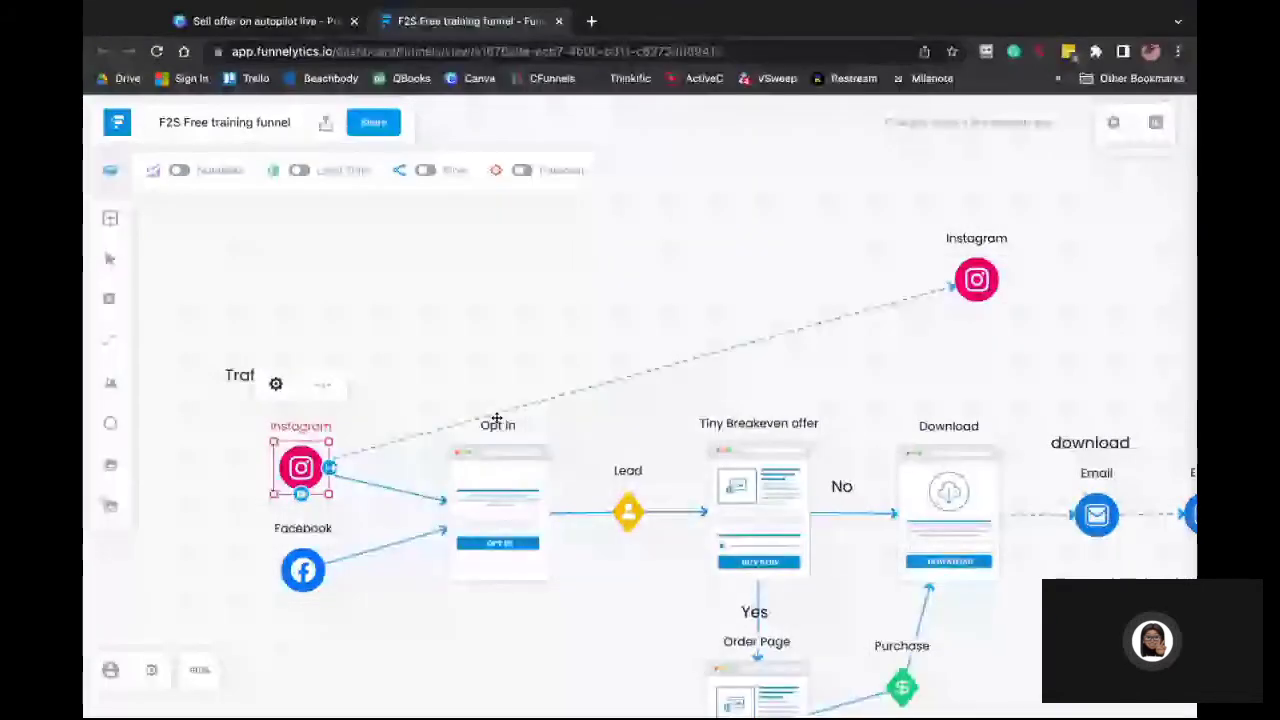
click(381, 454)
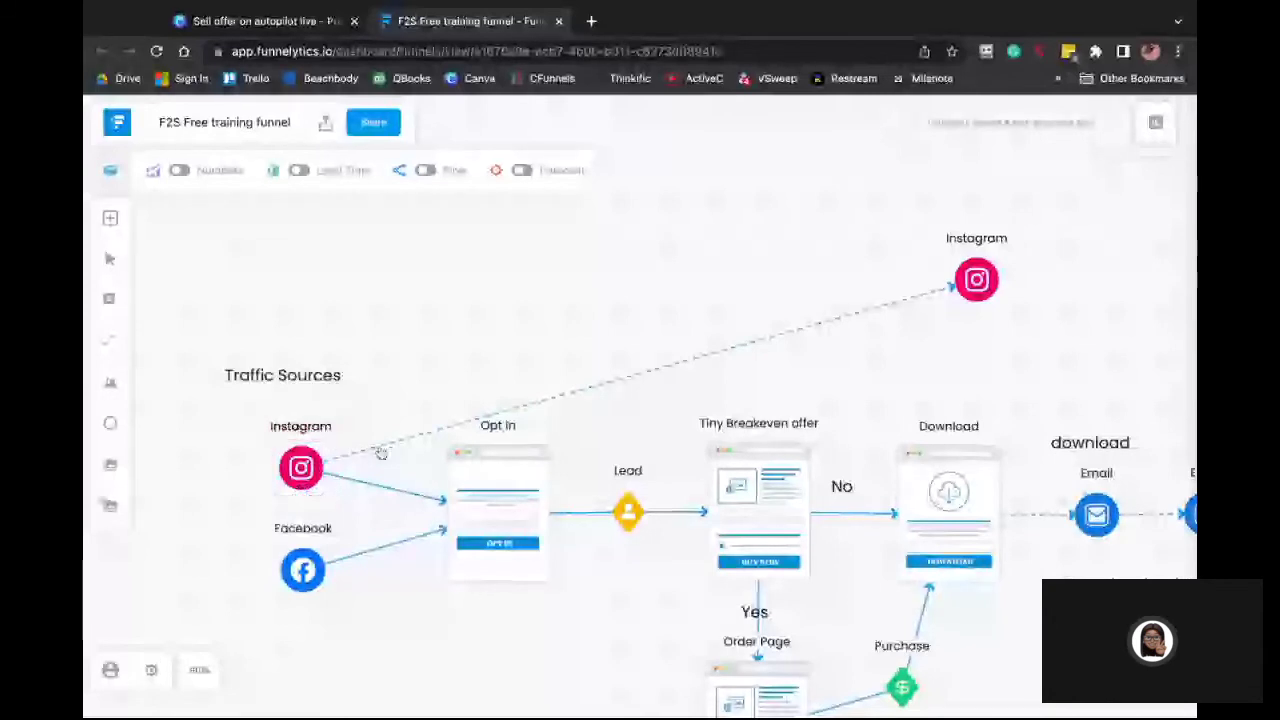
click(381, 454)
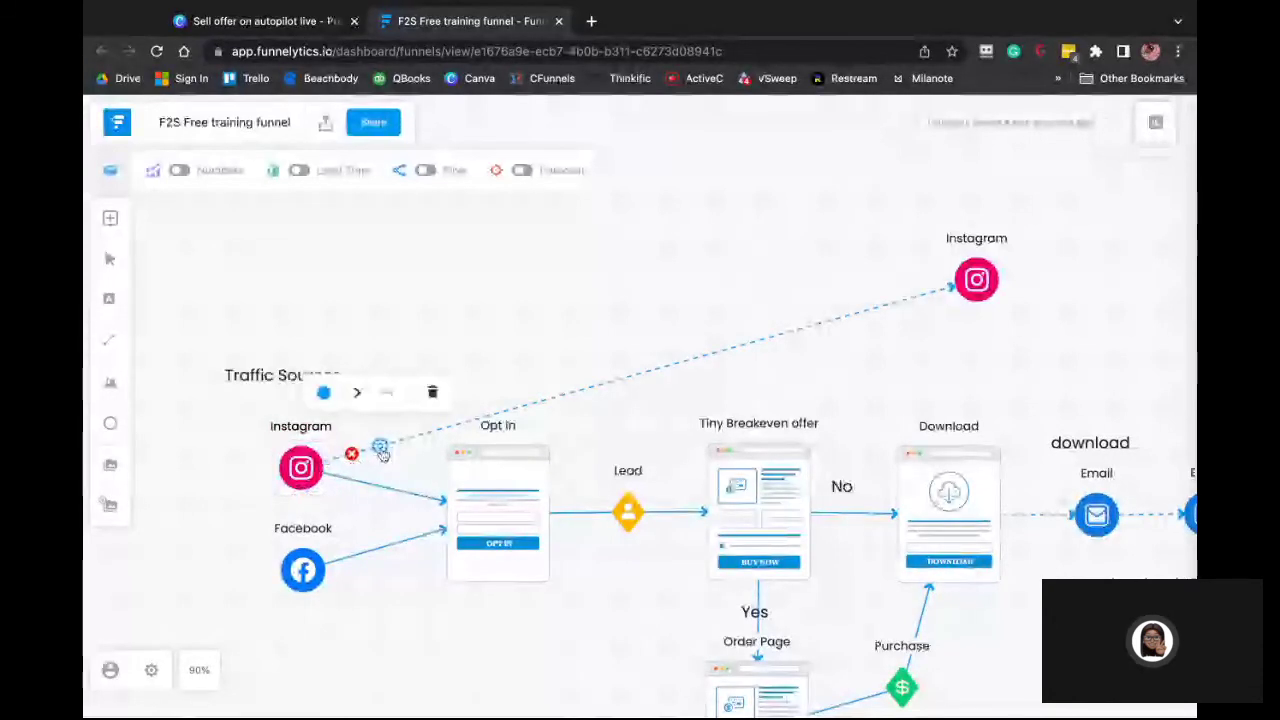
click(382, 453)
click(382, 451)
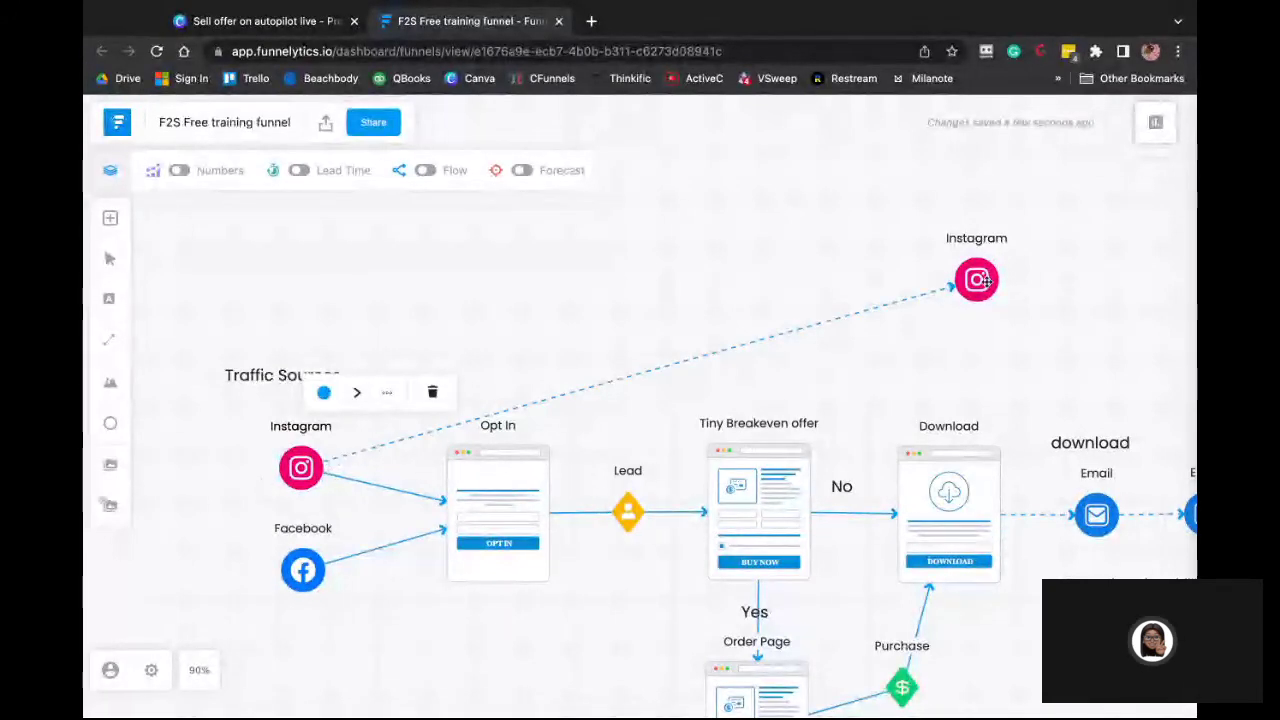
Move the new Instagram icon slightly further right and up, above the Download page, and deselect it
drag(935, 289, 986, 279)
click(1036, 272)
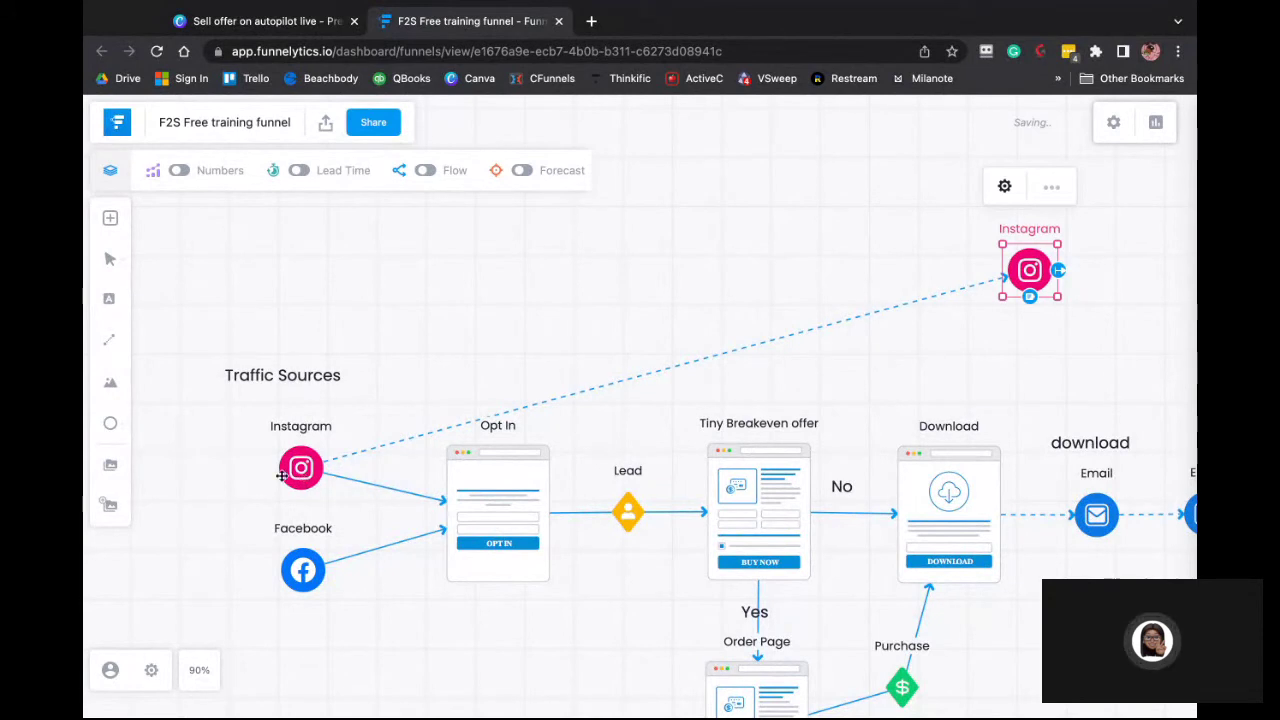
click(84, 596)
click(1094, 365)
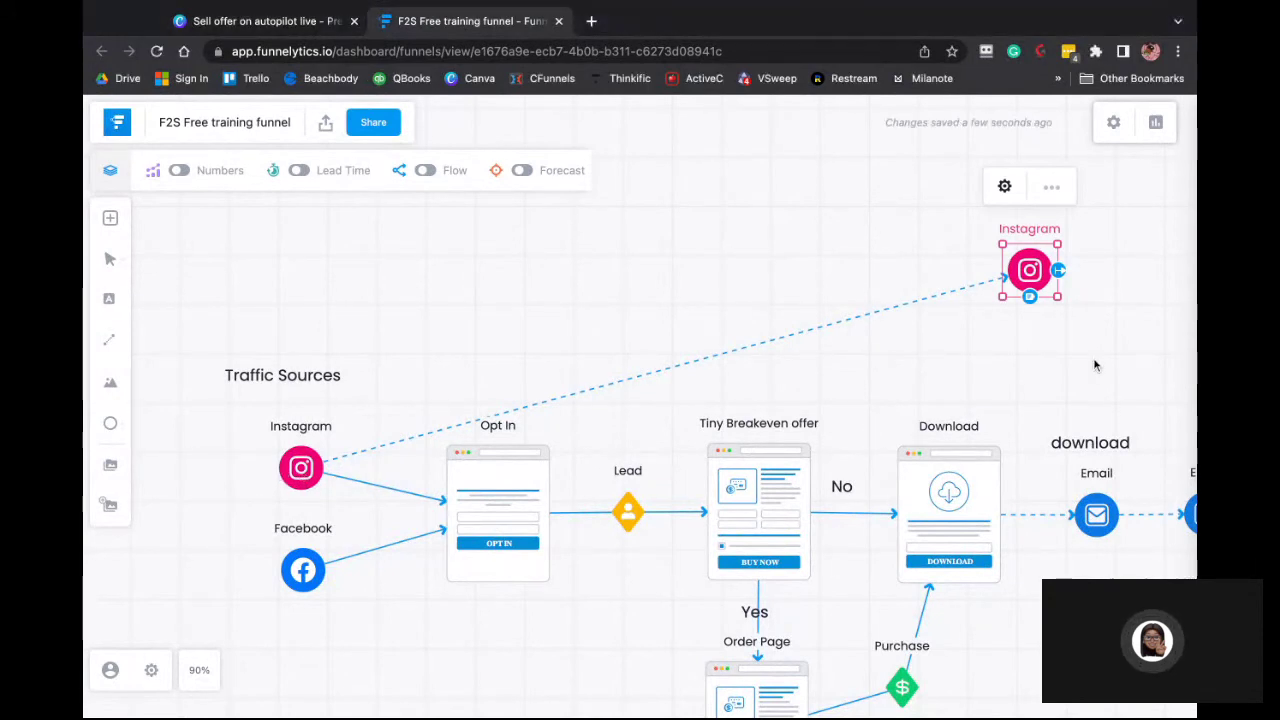
click(1031, 297)
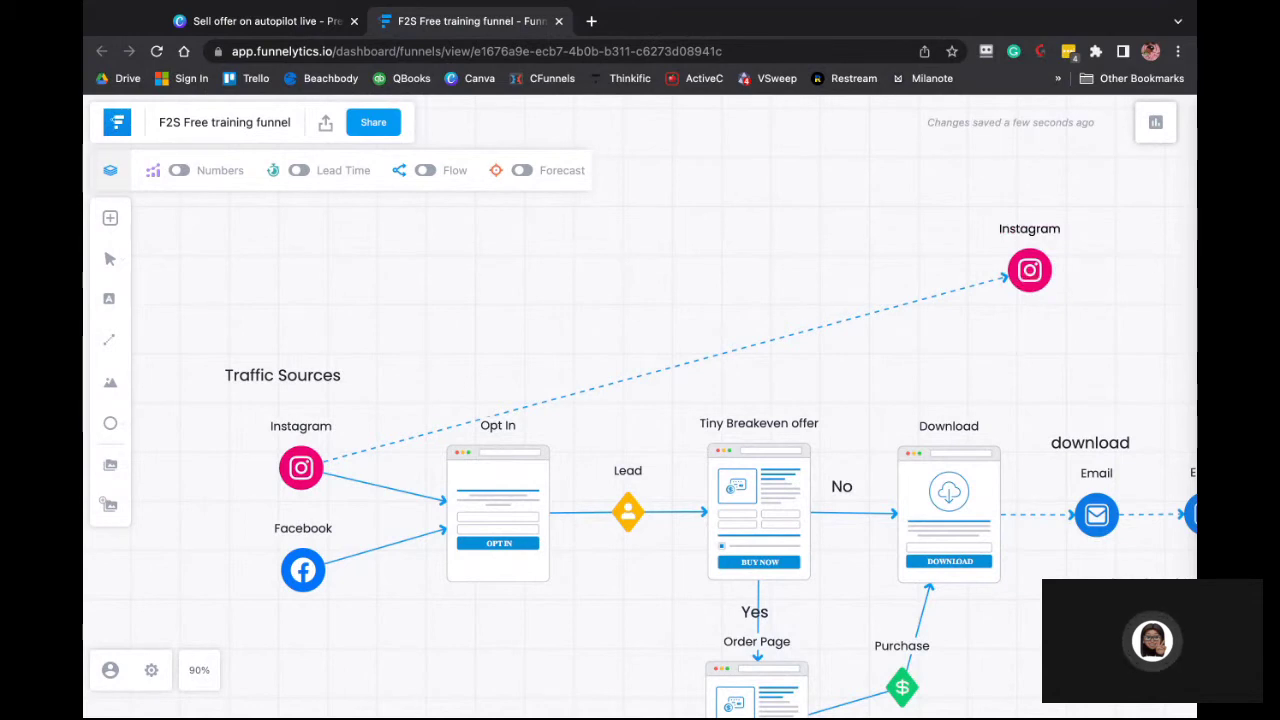
Connect the Instagram icon above the Download page to the Download page with an arrow and deselect it
scroll(1135, 361, right, 5)
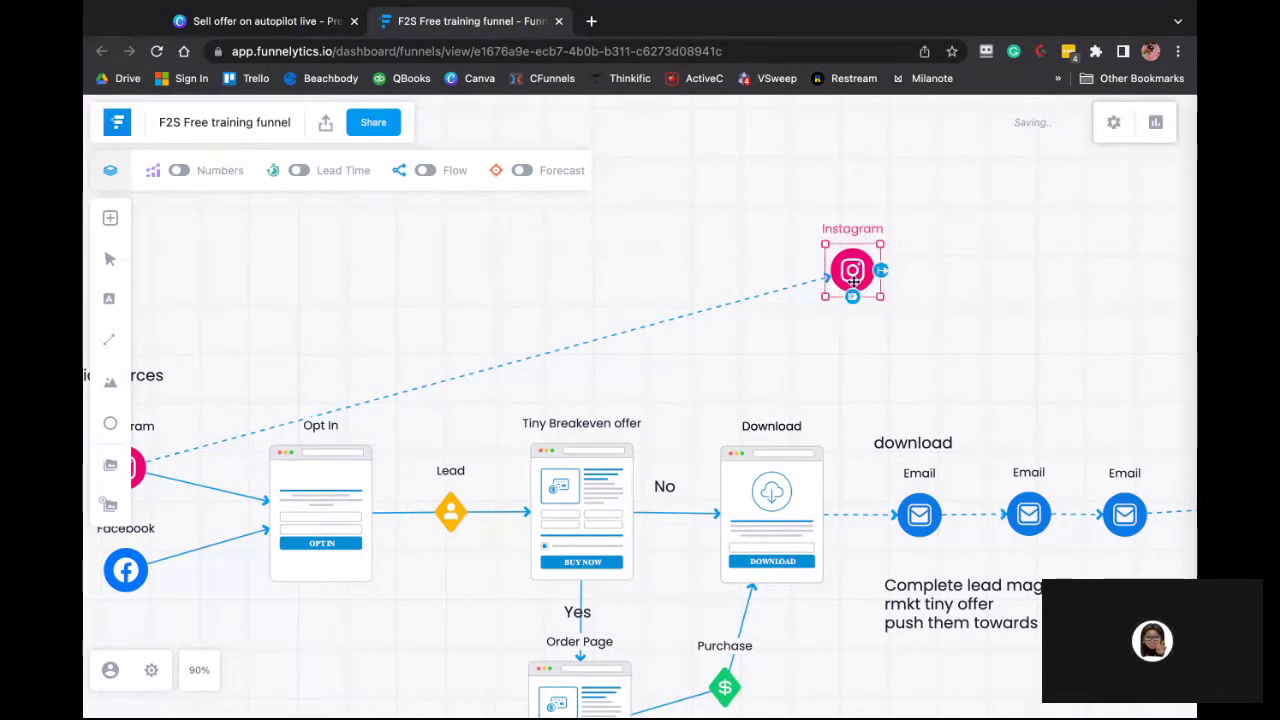
click(880, 271)
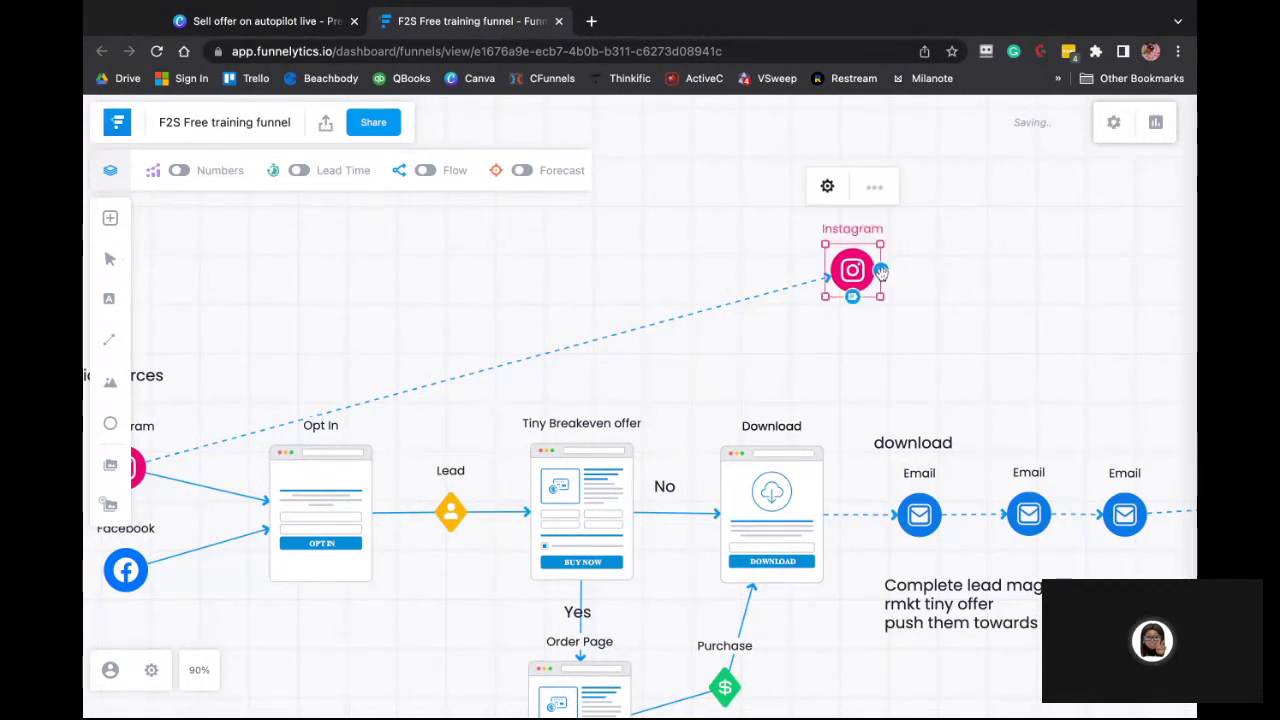
drag(880, 271, 795, 445)
click(615, 225)
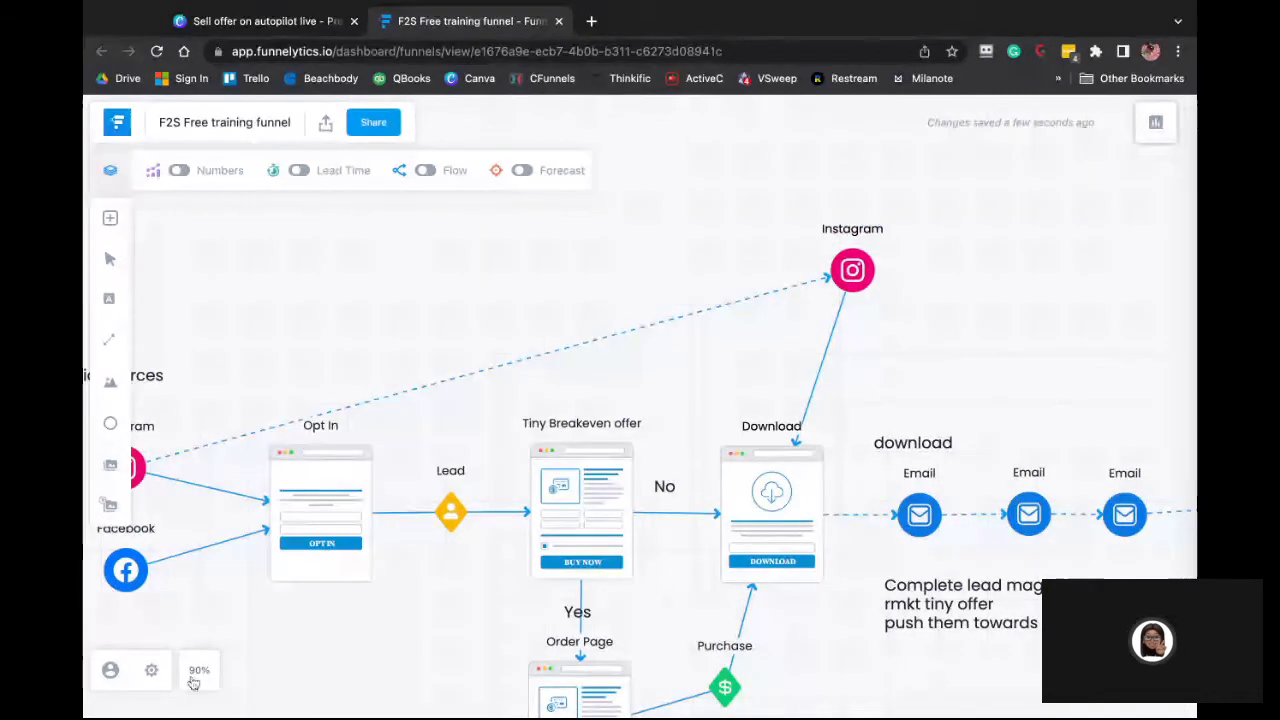
Review the whole funnel at 55% zoom, from the traffic sources through opt-in, tiny offer, order page and download to the emails
mouse_move(200, 670)
click(281, 672)
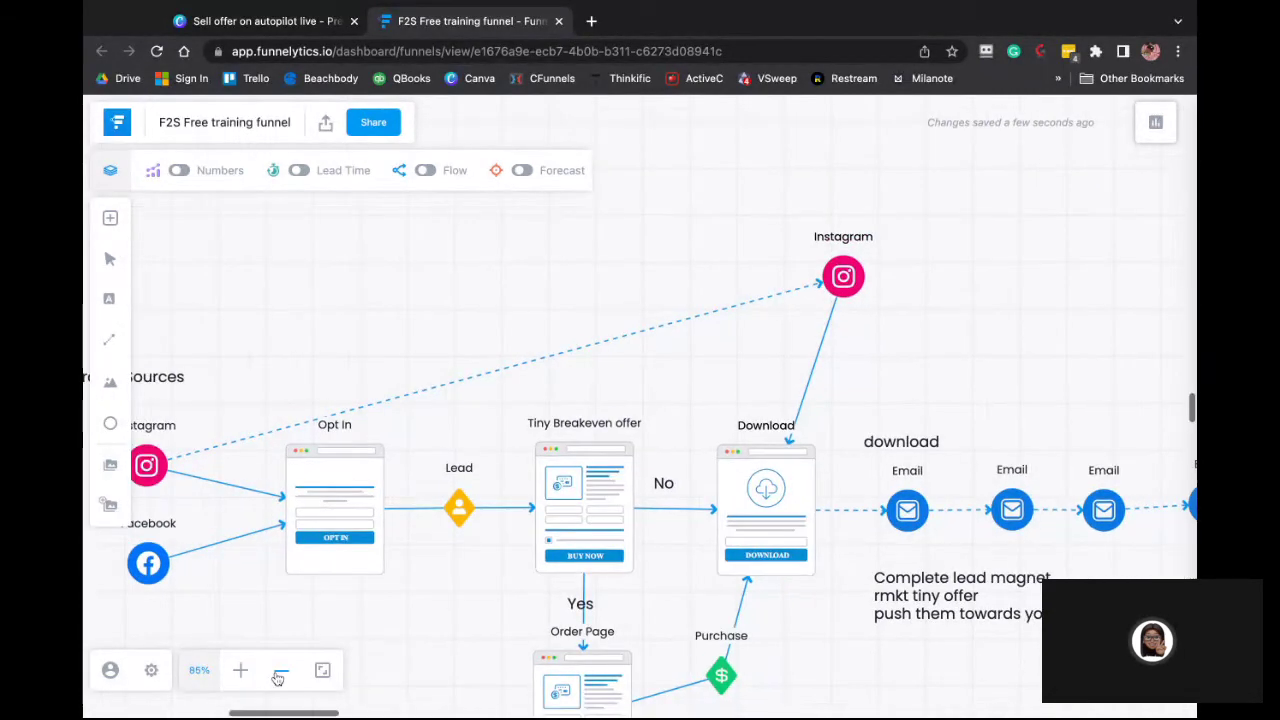
click(281, 672)
click(281, 672)
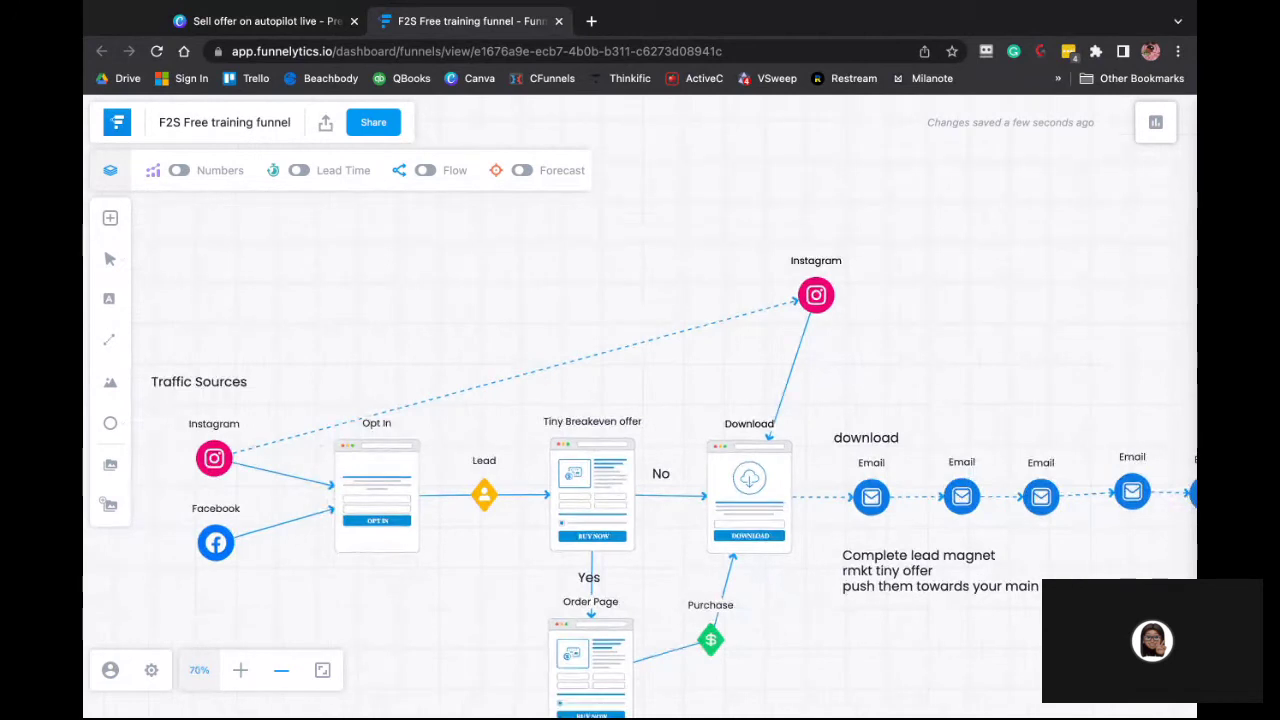
click(281, 672)
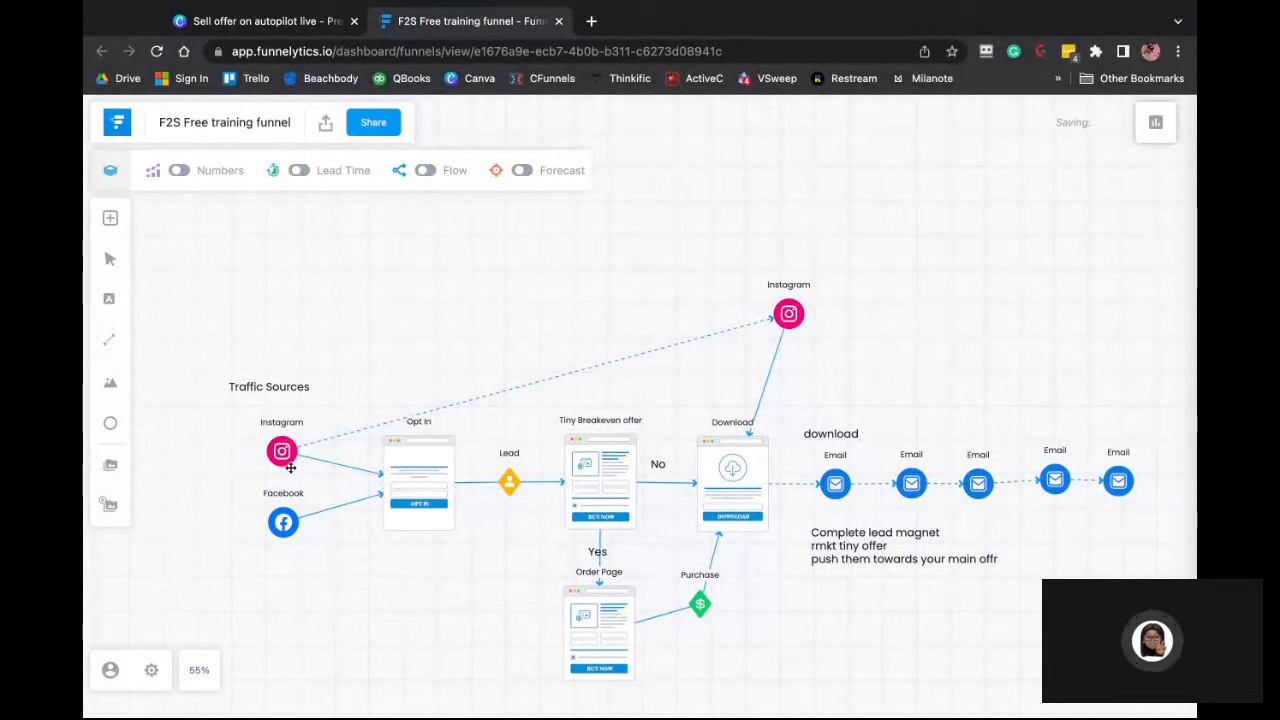
click(414, 487)
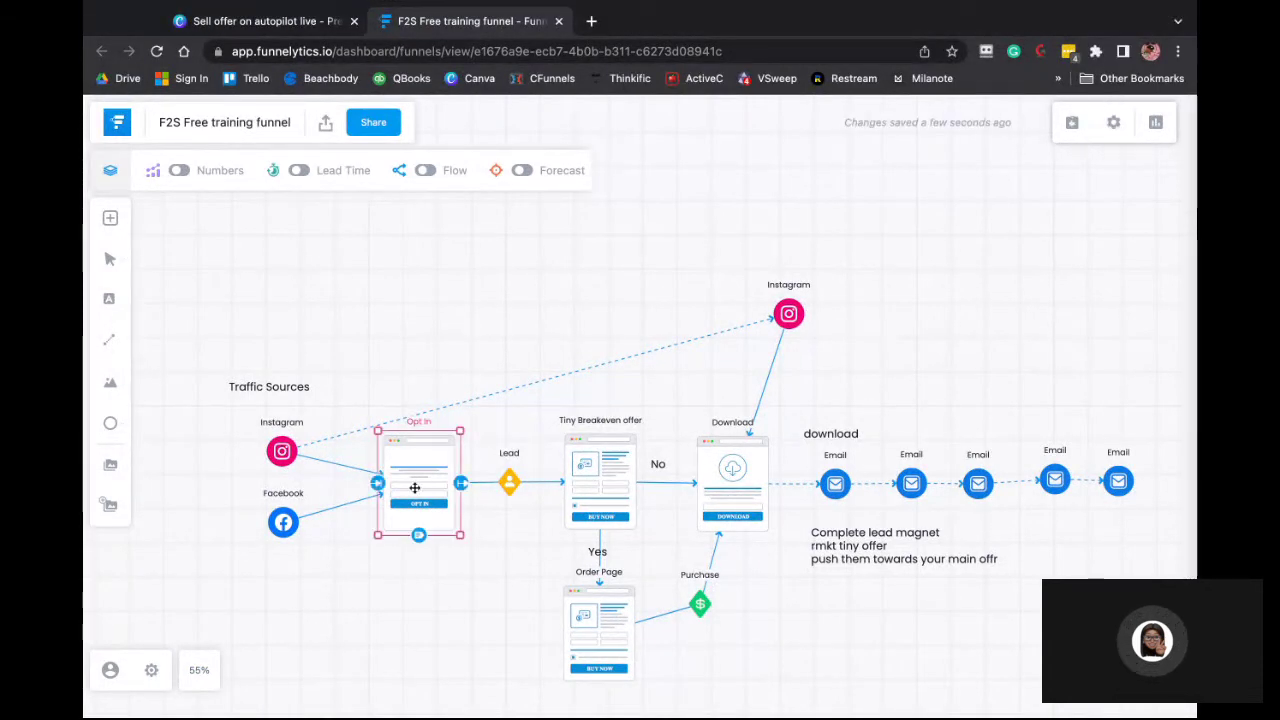
click(587, 486)
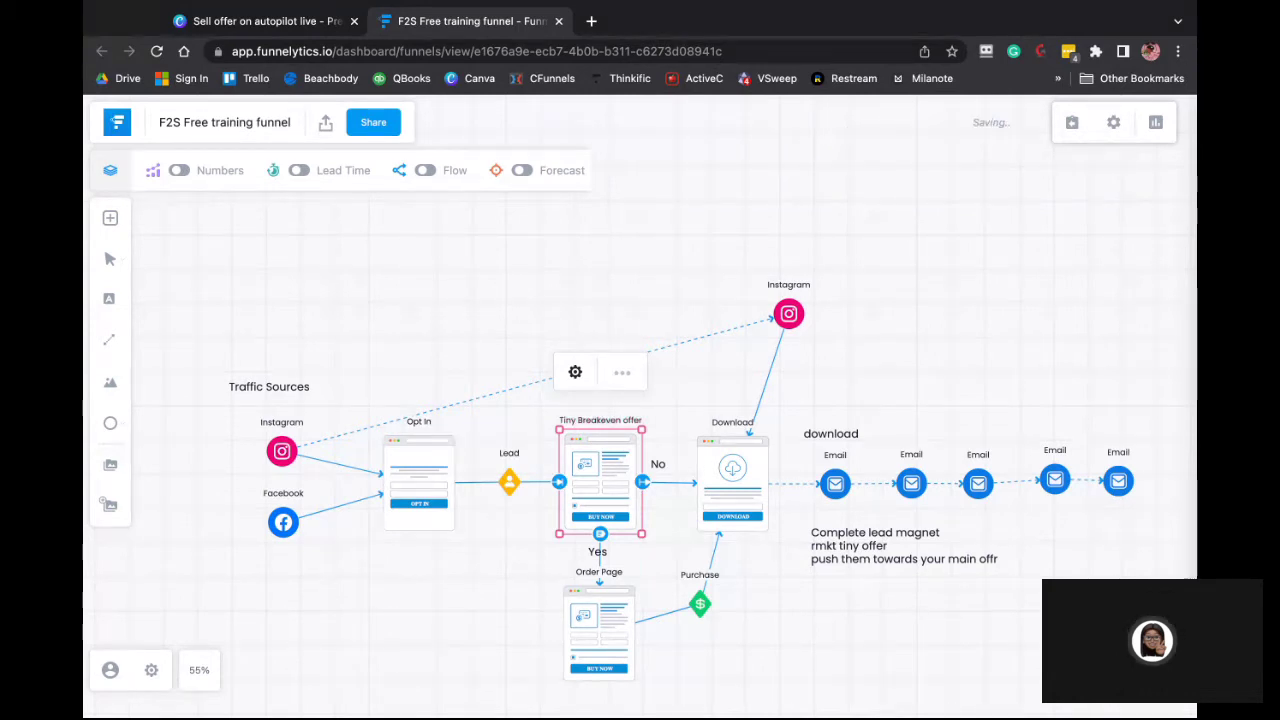
click(599, 628)
click(509, 482)
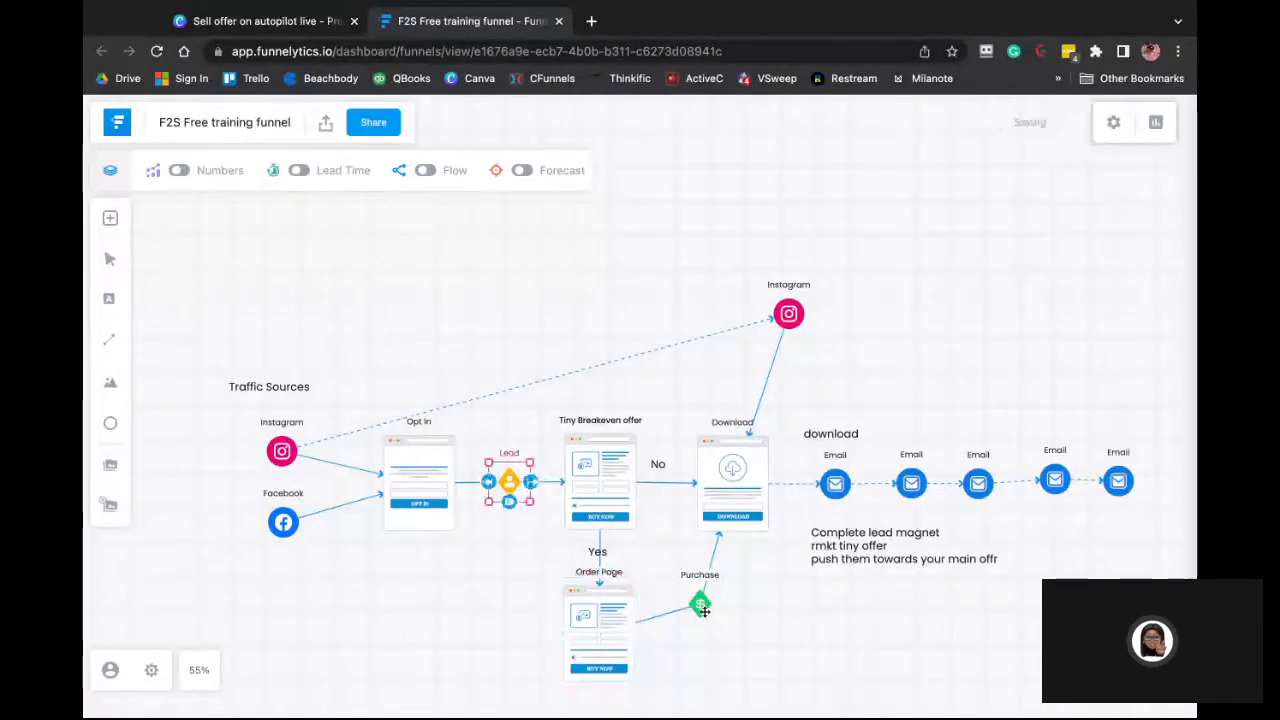
click(702, 605)
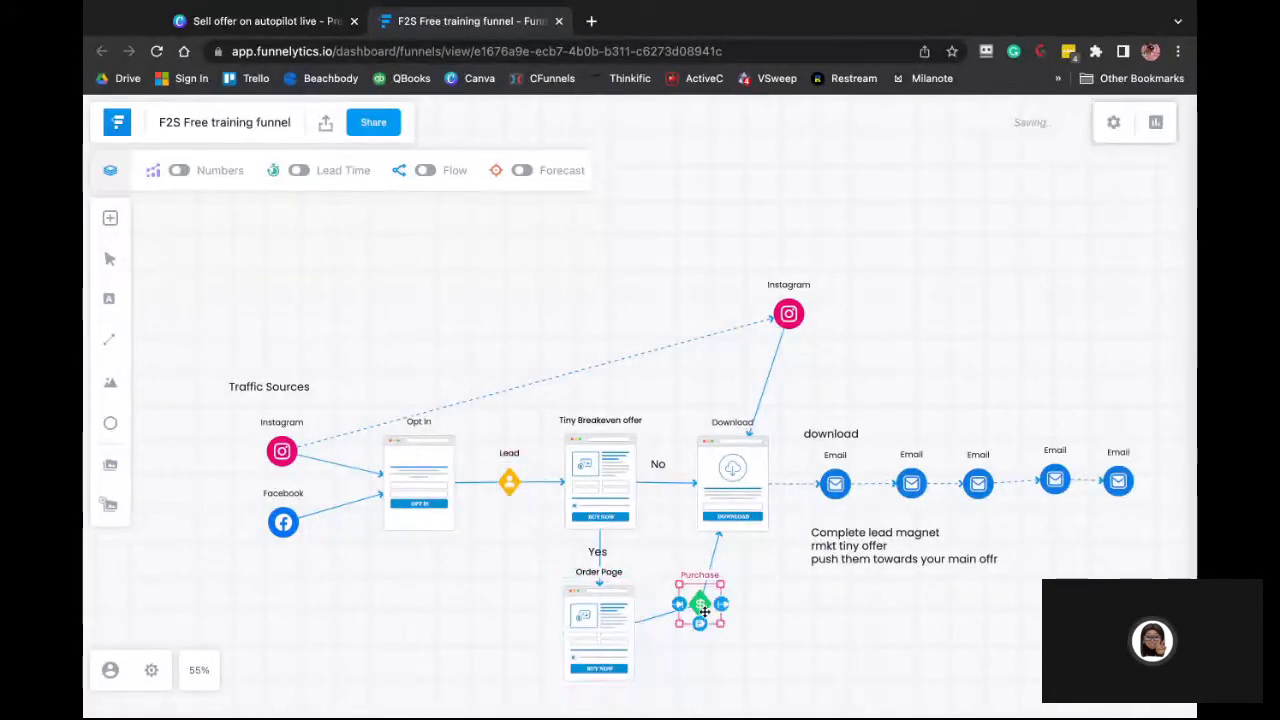
click(731, 476)
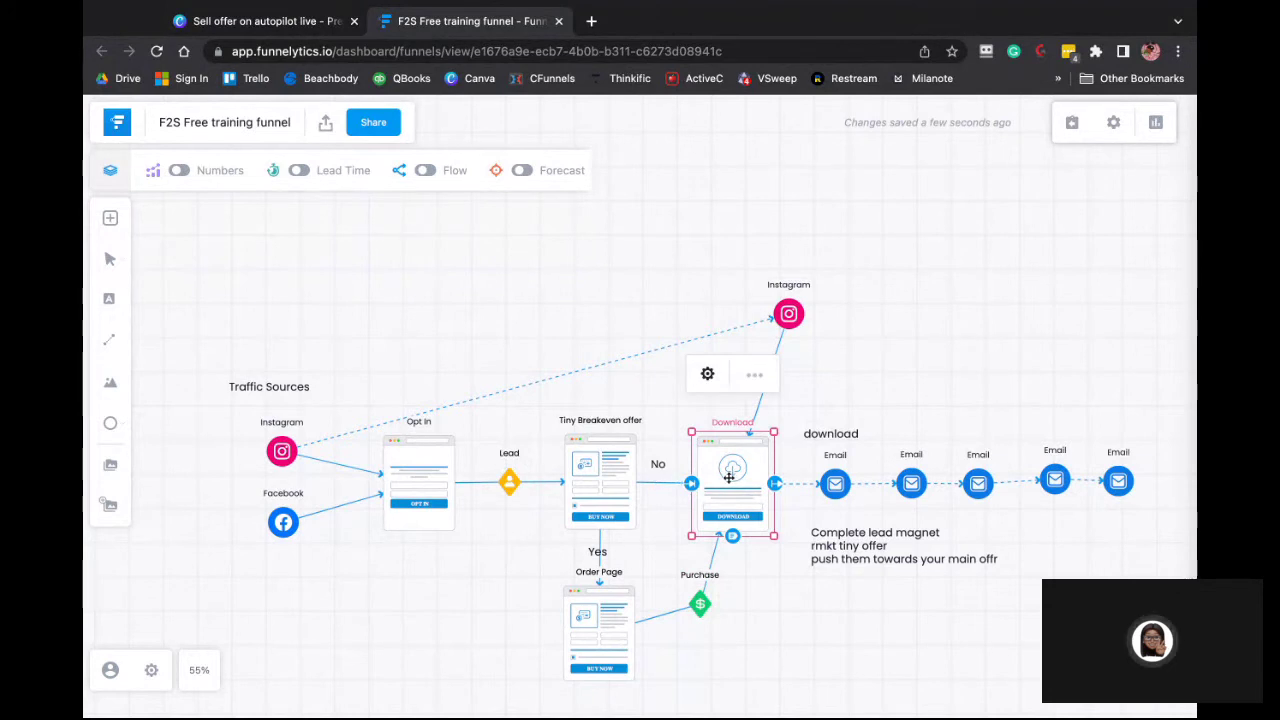
click(837, 484)
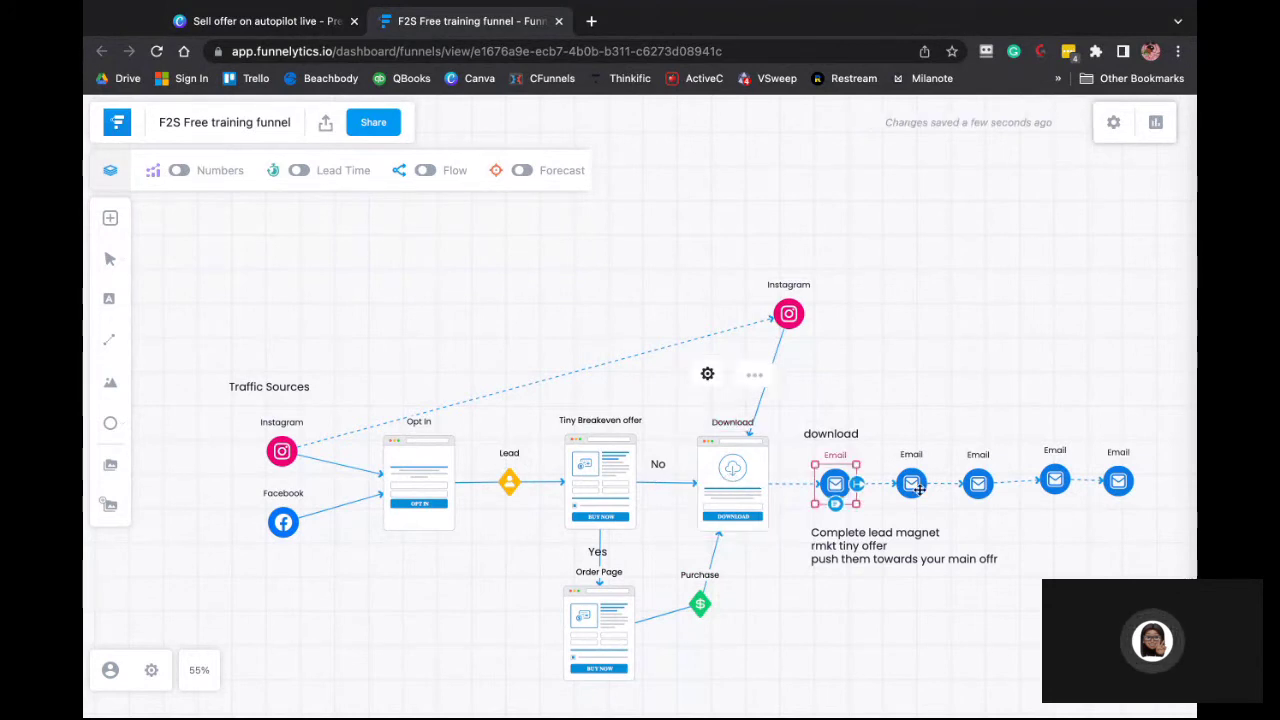
click(914, 485)
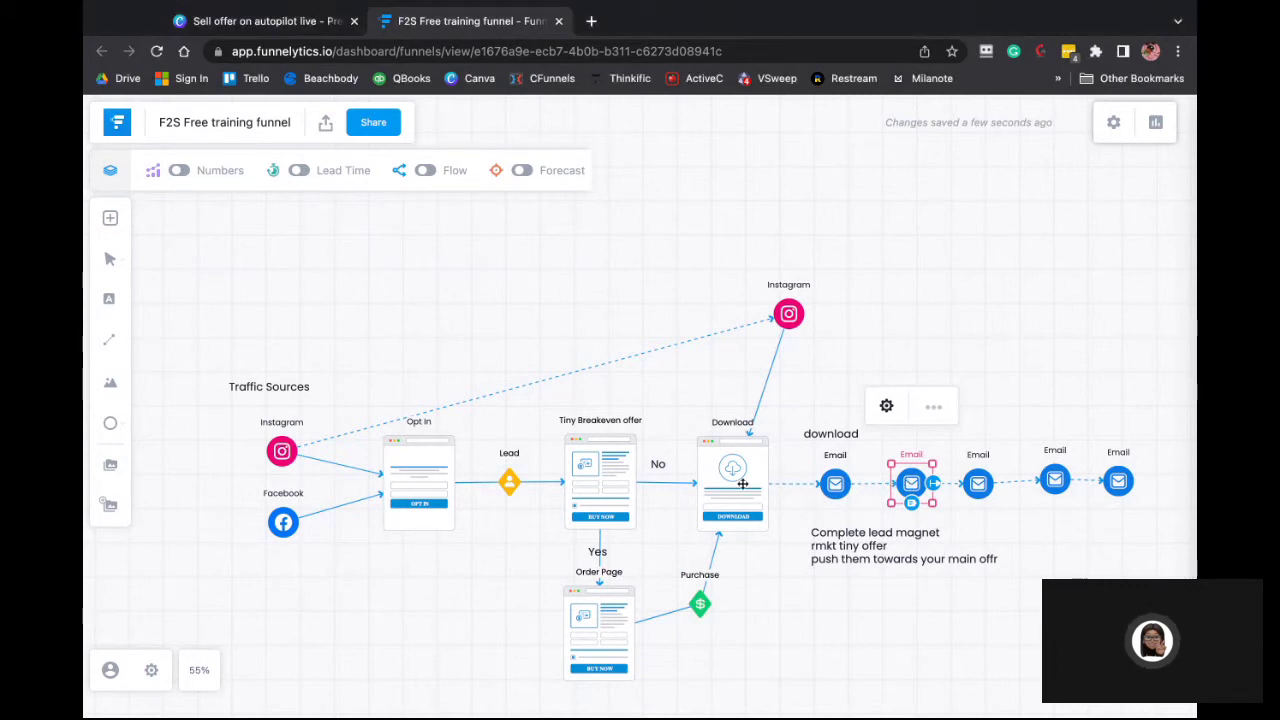
scroll(895, 617, right, 5)
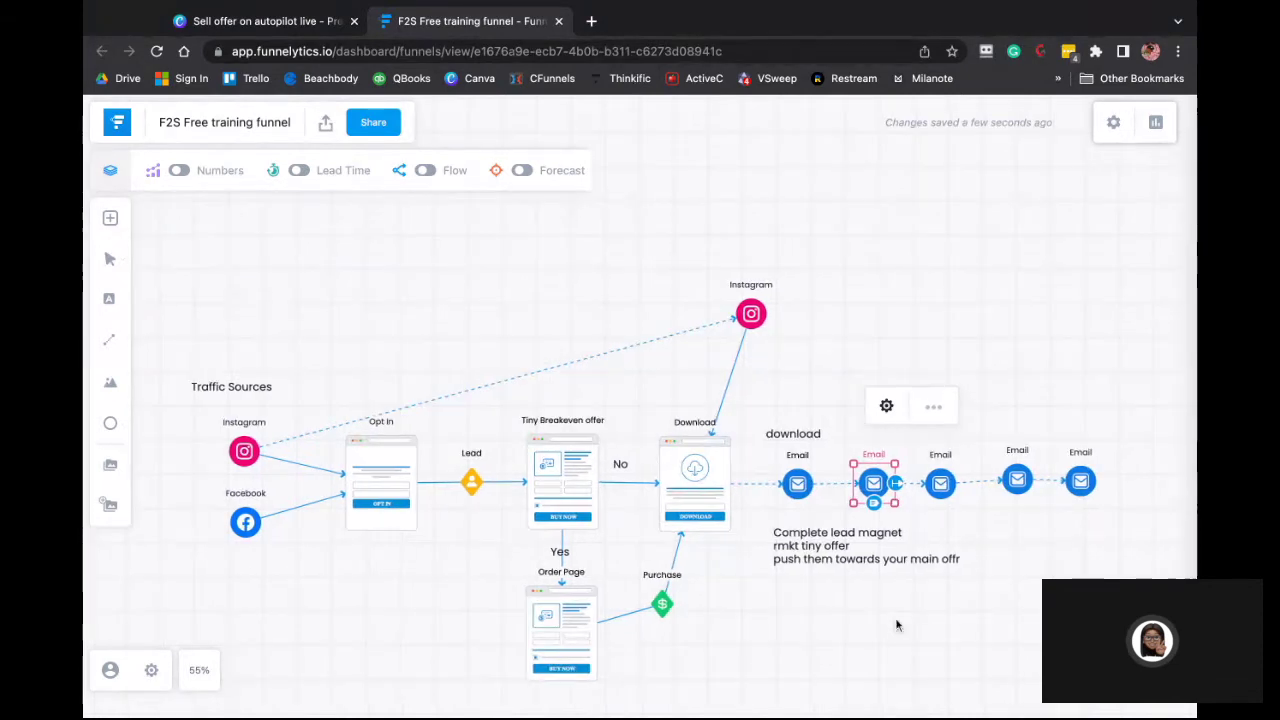
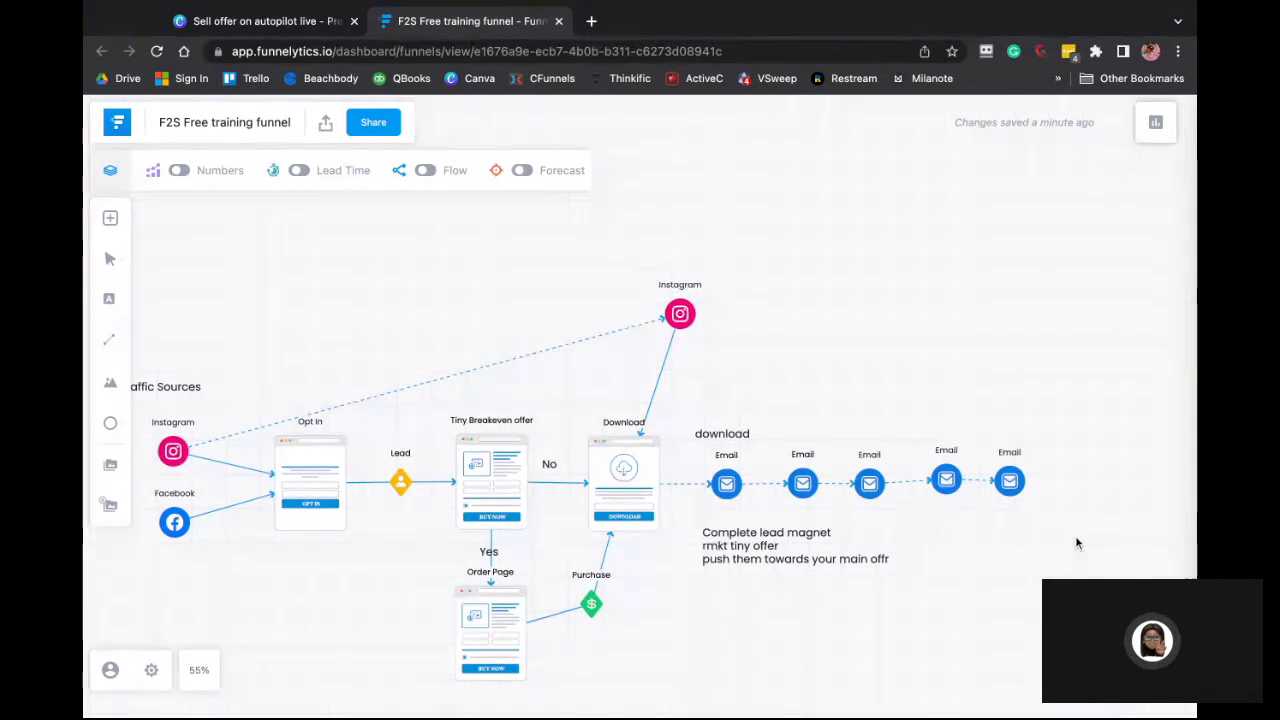
Place a Sales Page on the canvas to the right of the last Email icon, level with the email sequence, and deselect it
scroll(1075, 543, right, 5)
scroll(1075, 543, right, 4)
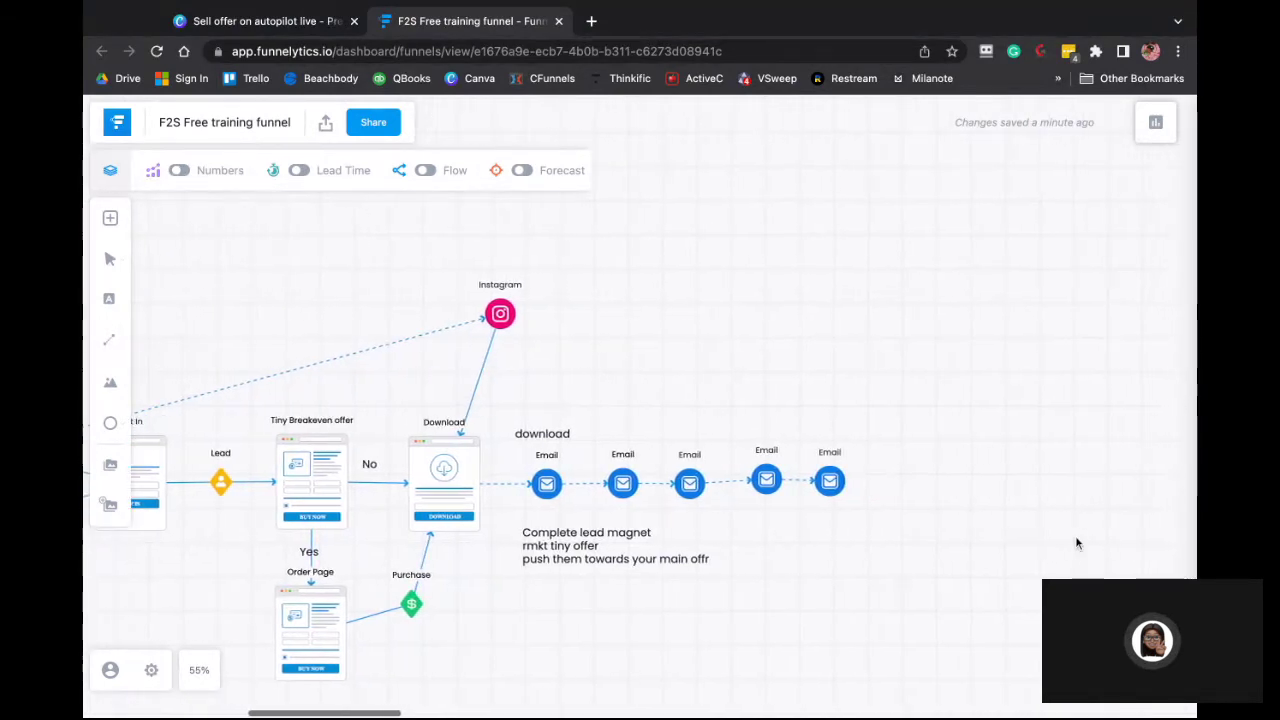
click(110, 220)
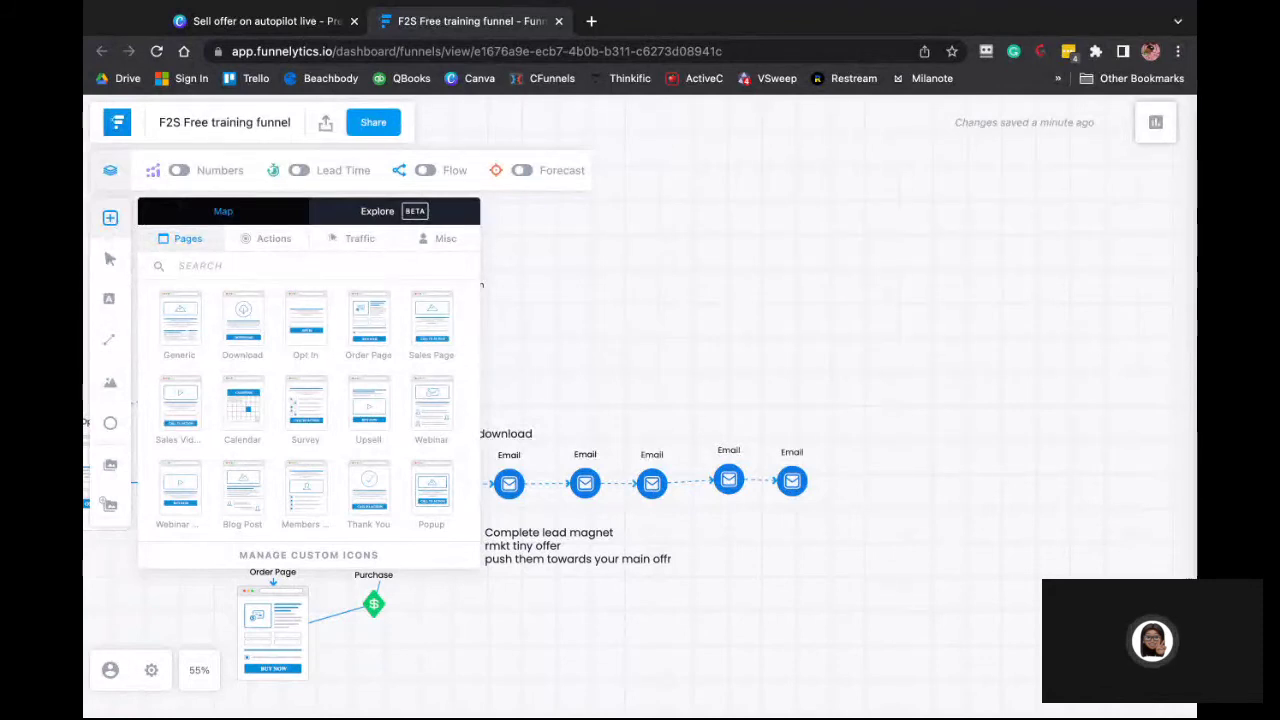
drag(431, 320, 904, 478)
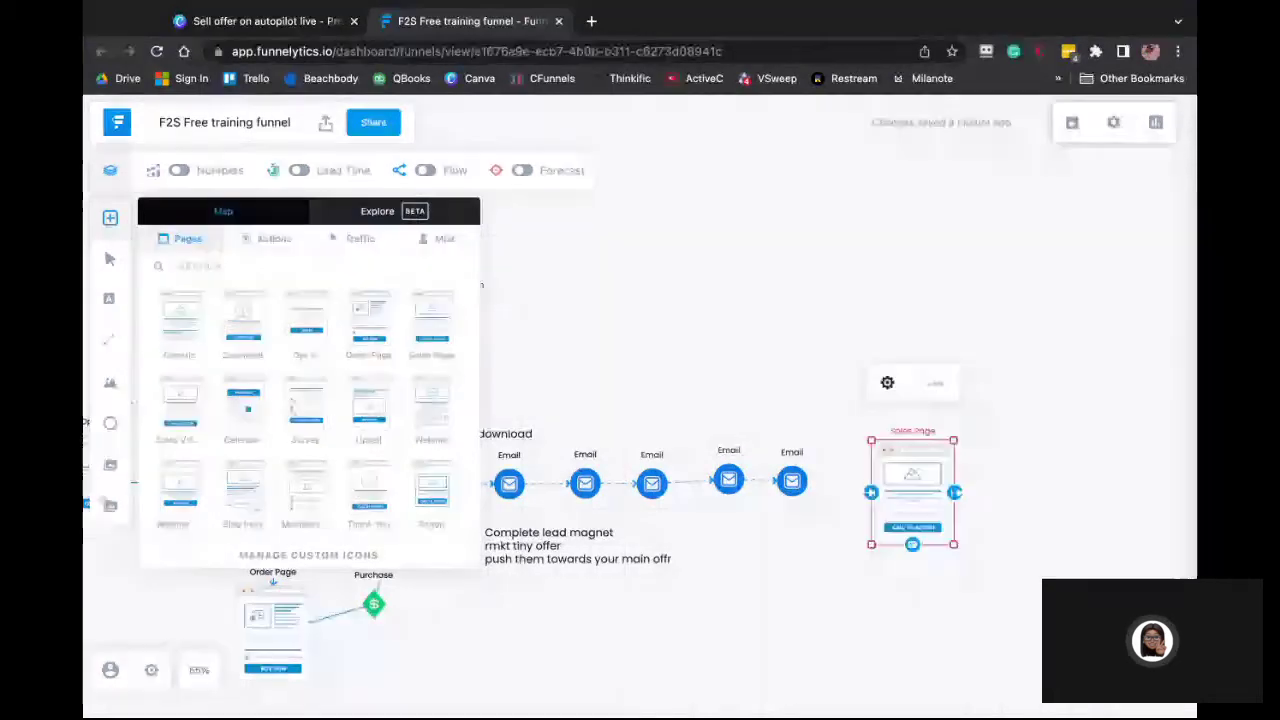
click(922, 471)
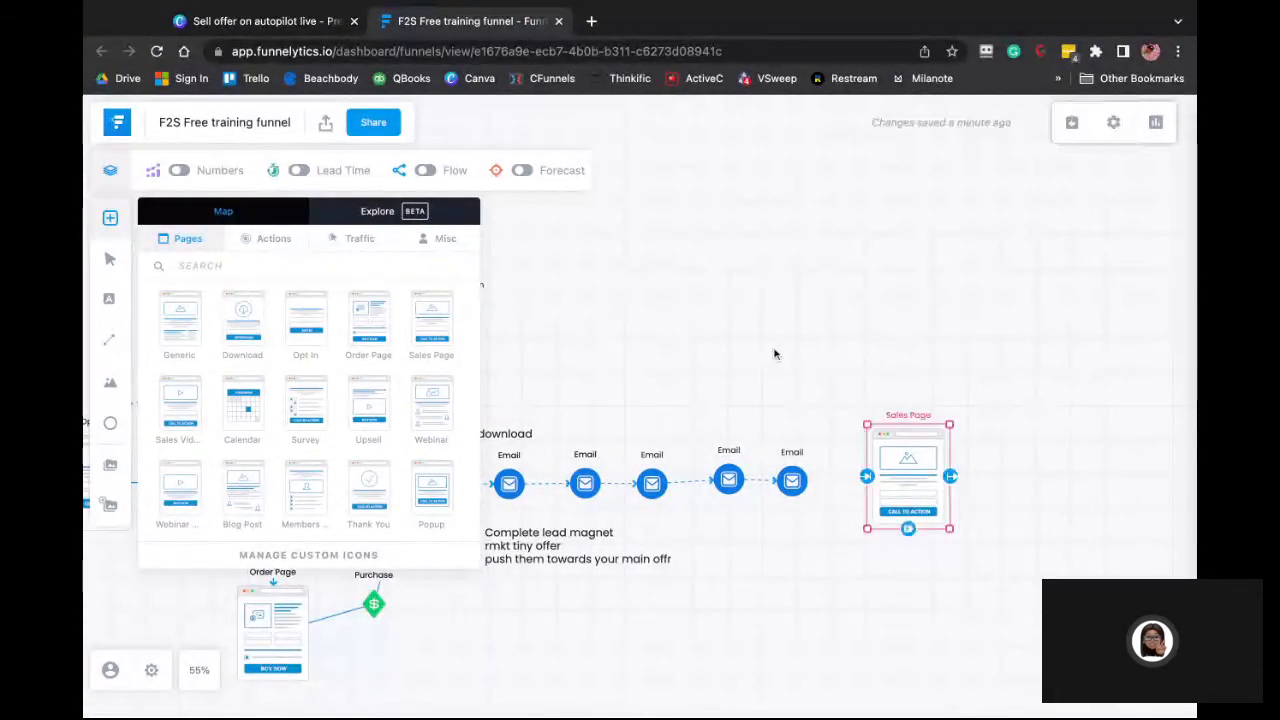
click(774, 353)
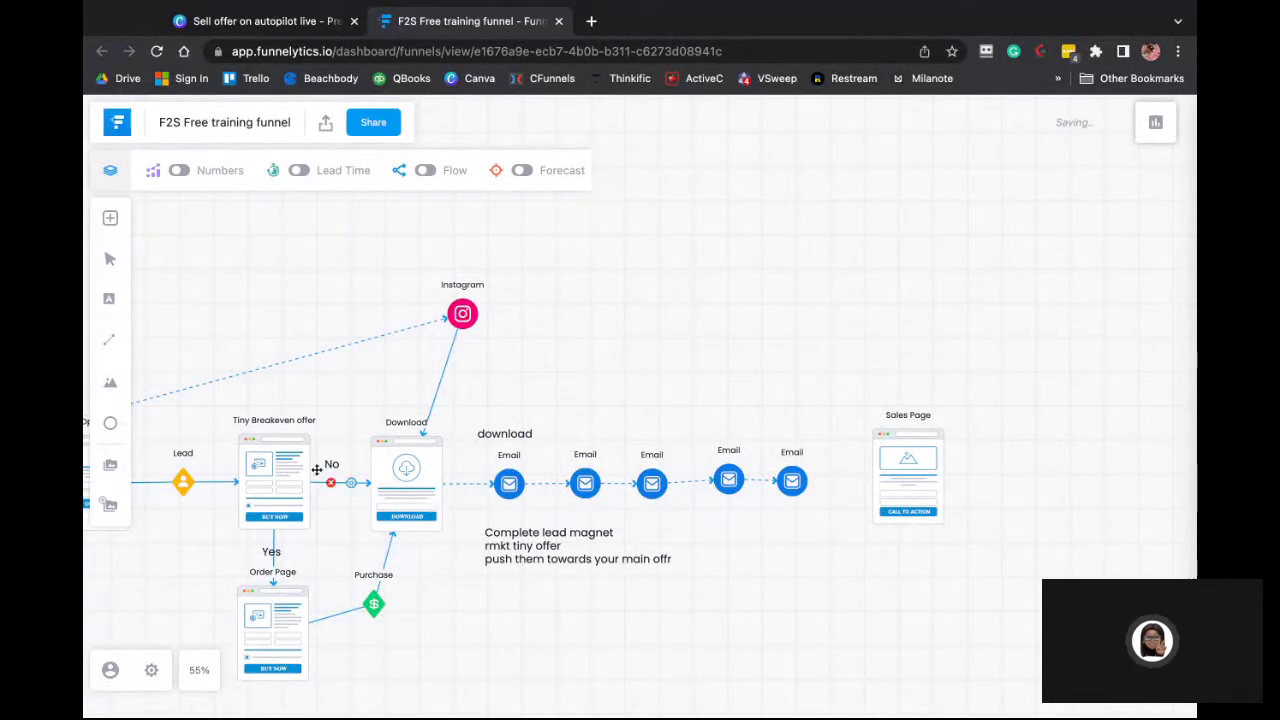
Connect the last Email icon to the Sales Page with an arrow and deselect it
mouse_move(465, 484)
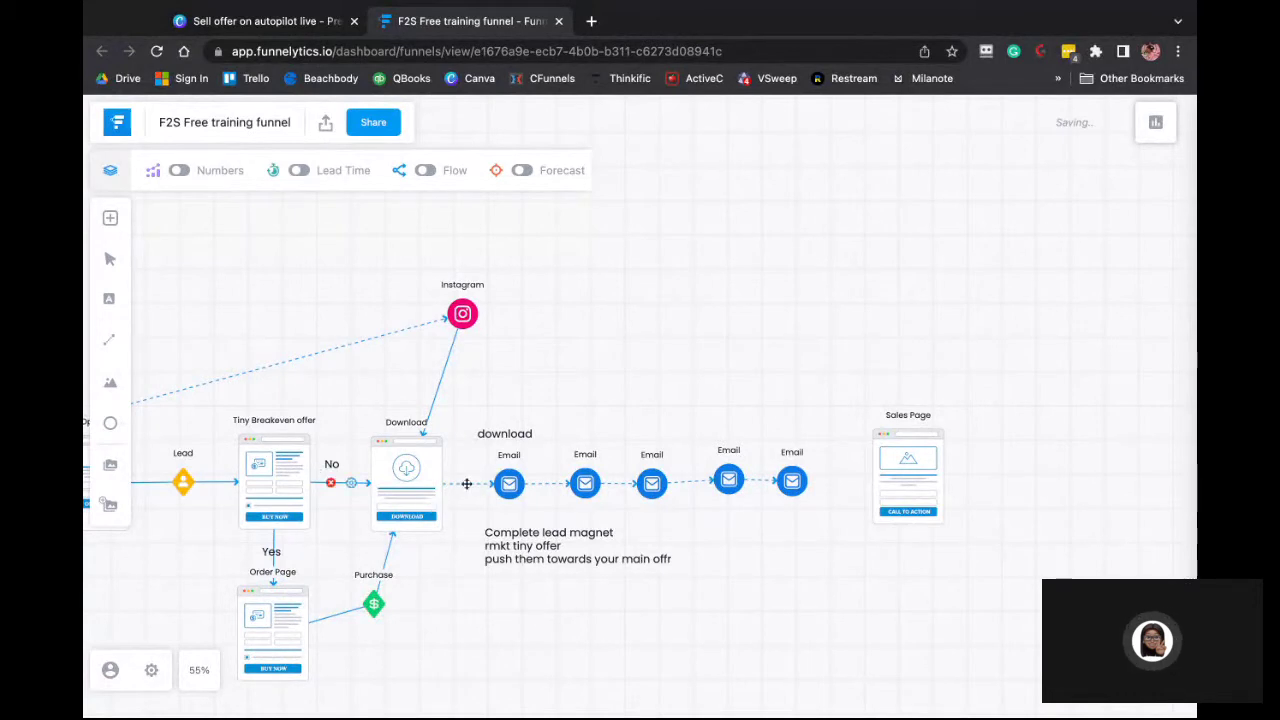
click(808, 483)
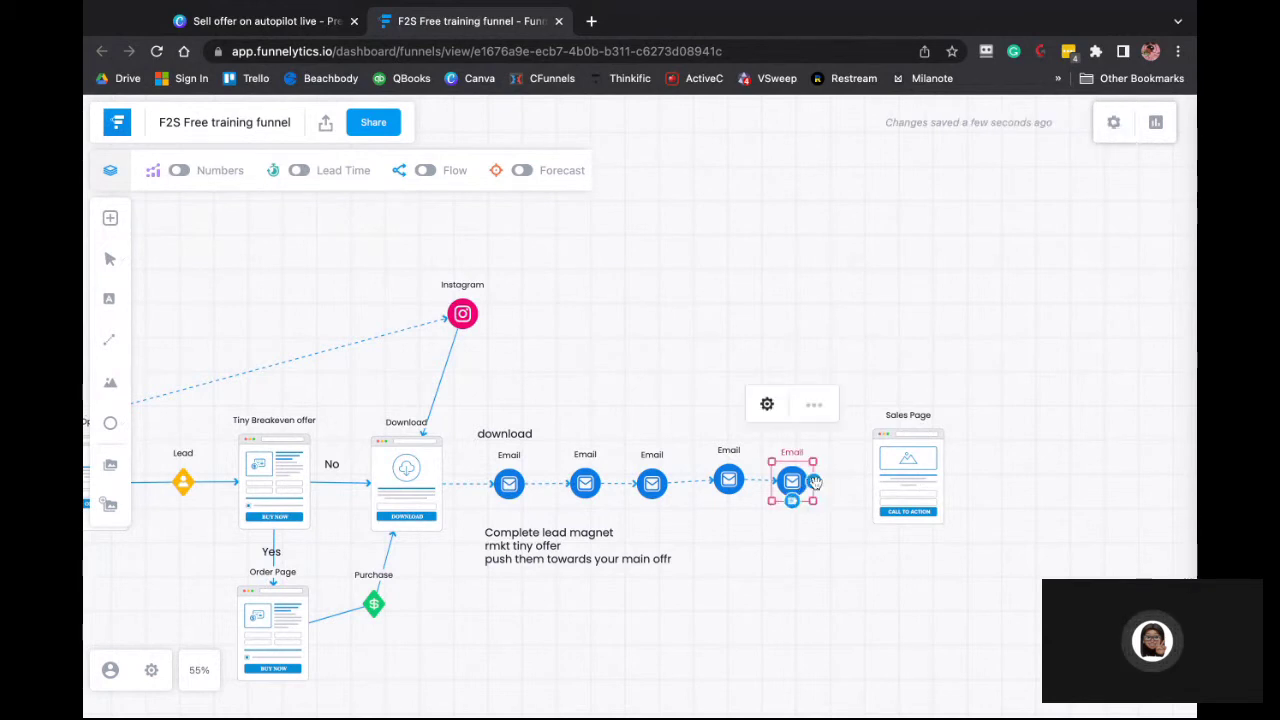
drag(815, 483, 903, 478)
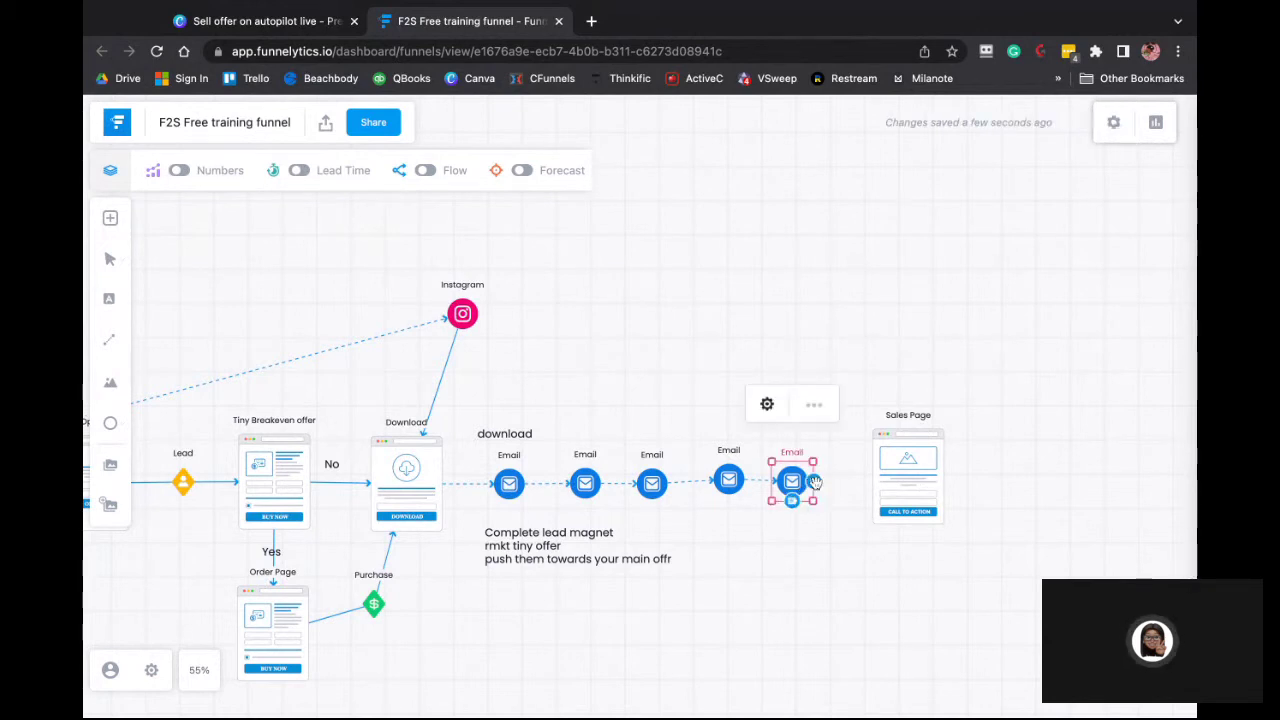
click(848, 563)
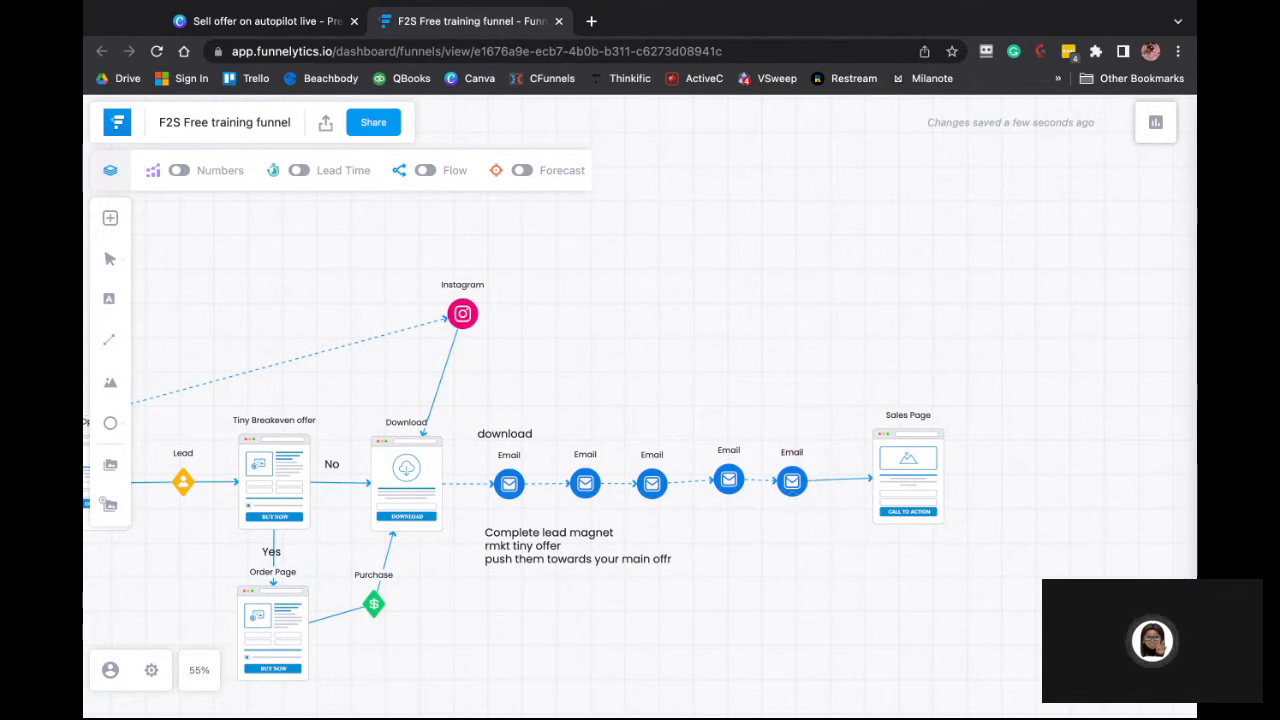
click(84, 590)
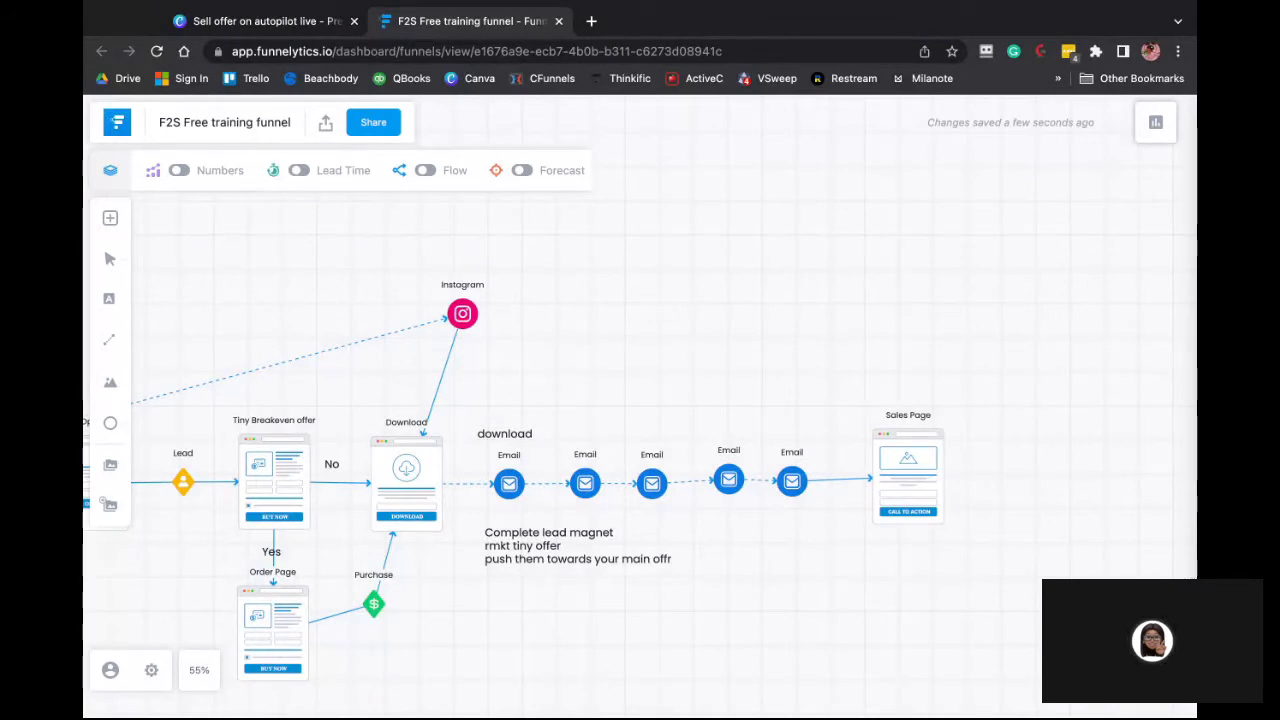
Place an Order Page to the right of the Sales Page and move it slightly closer and up beside it
click(110, 219)
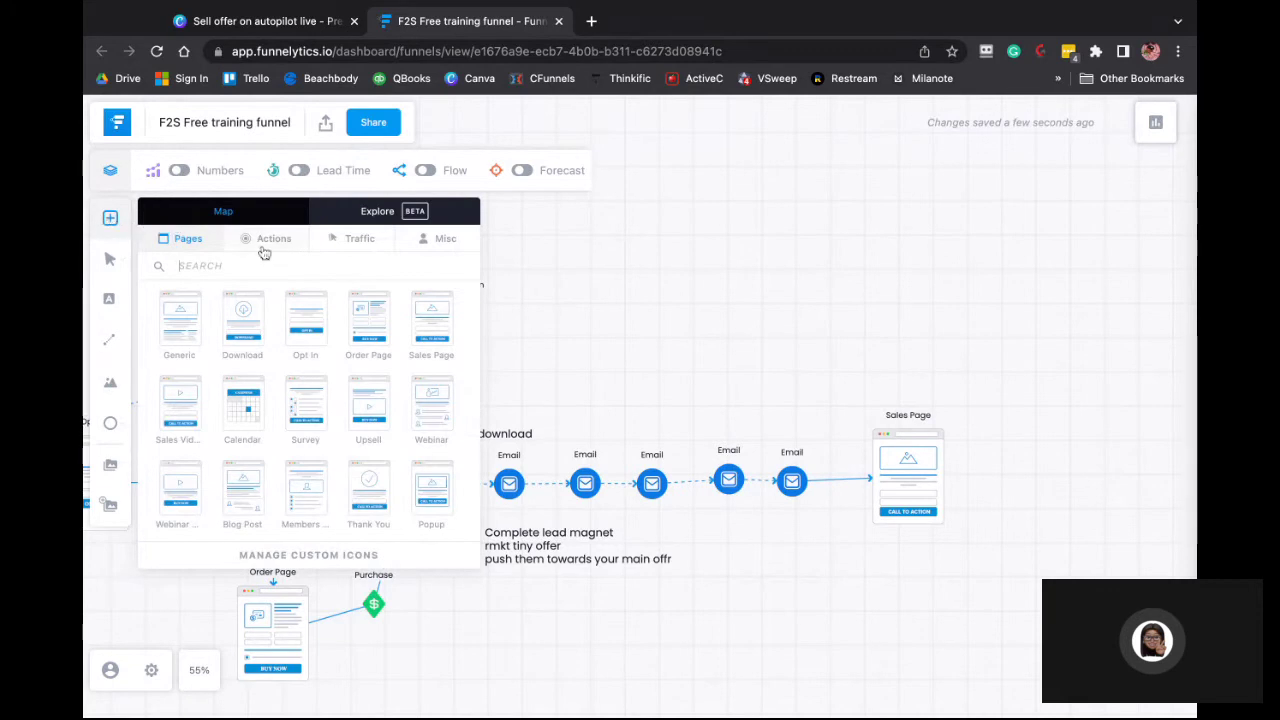
click(347, 250)
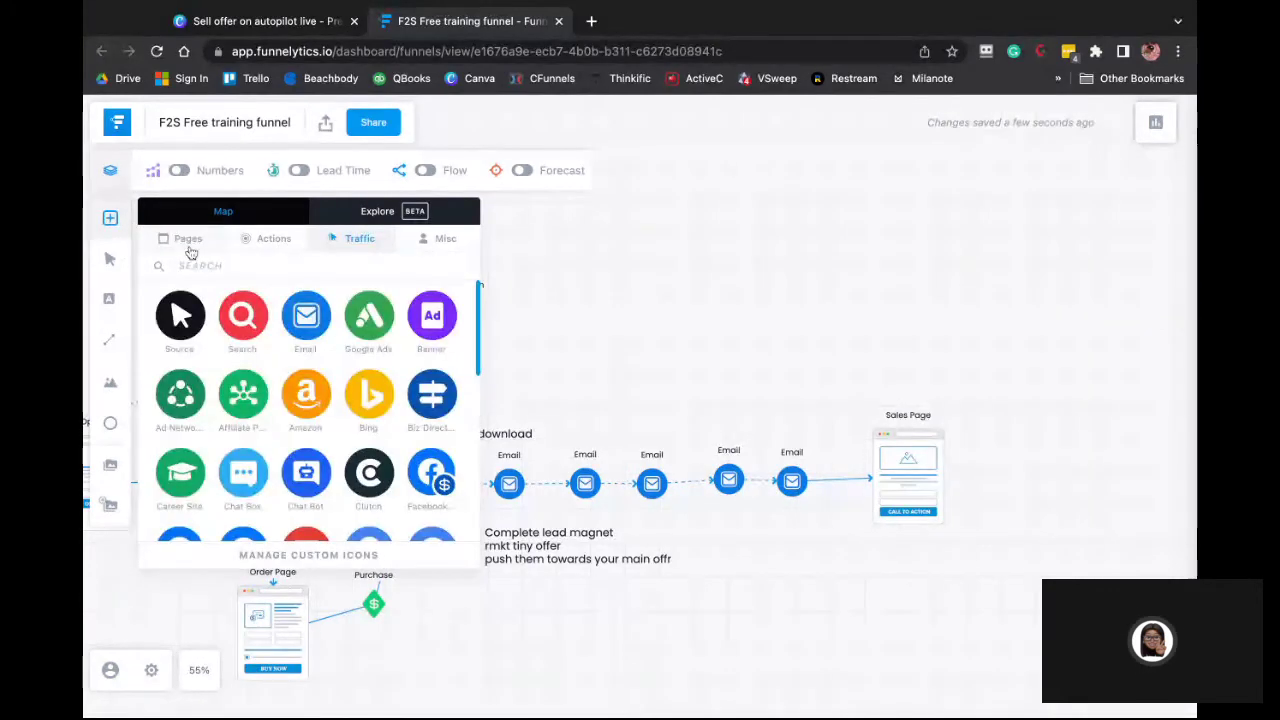
click(190, 252)
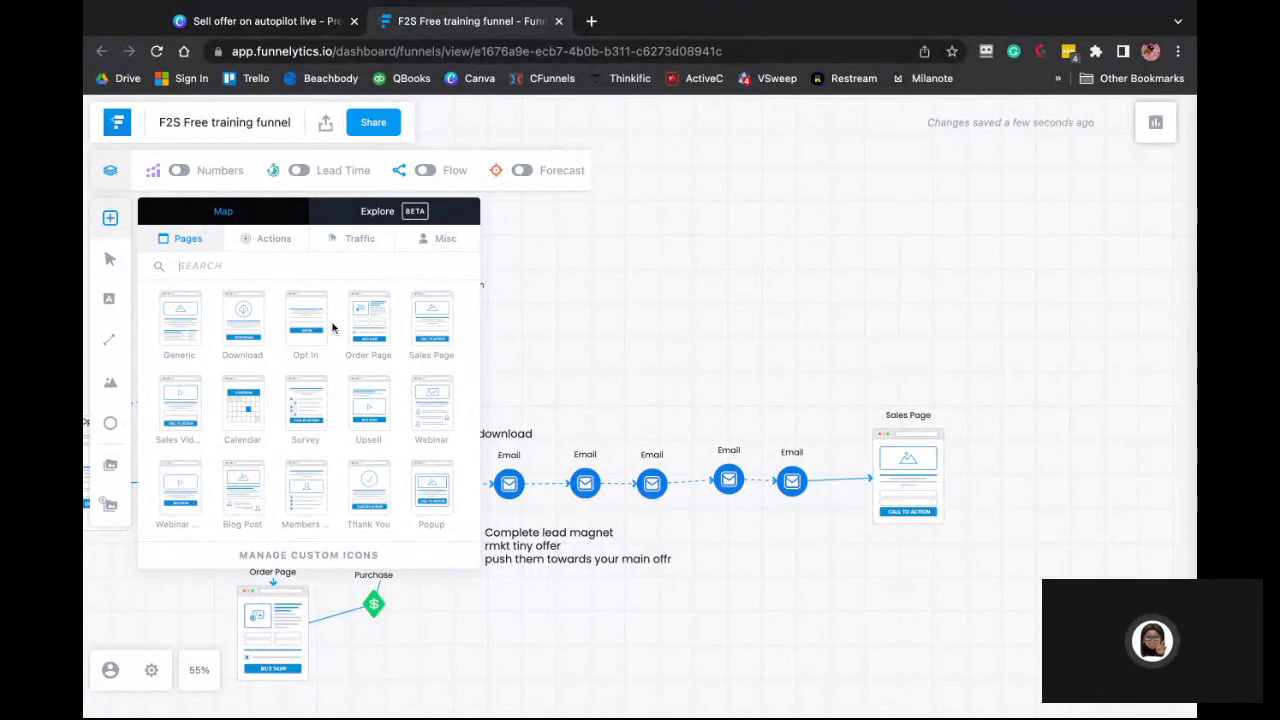
drag(363, 308, 1049, 480)
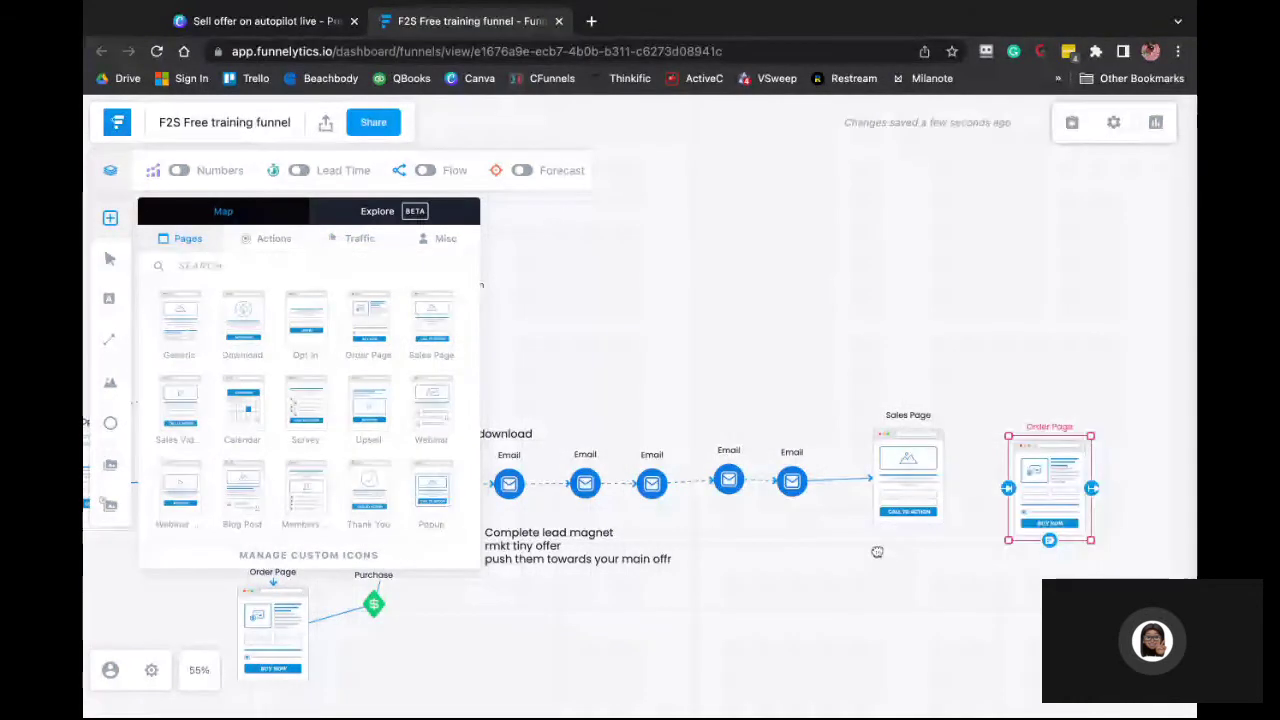
scroll(877, 551, right, 1)
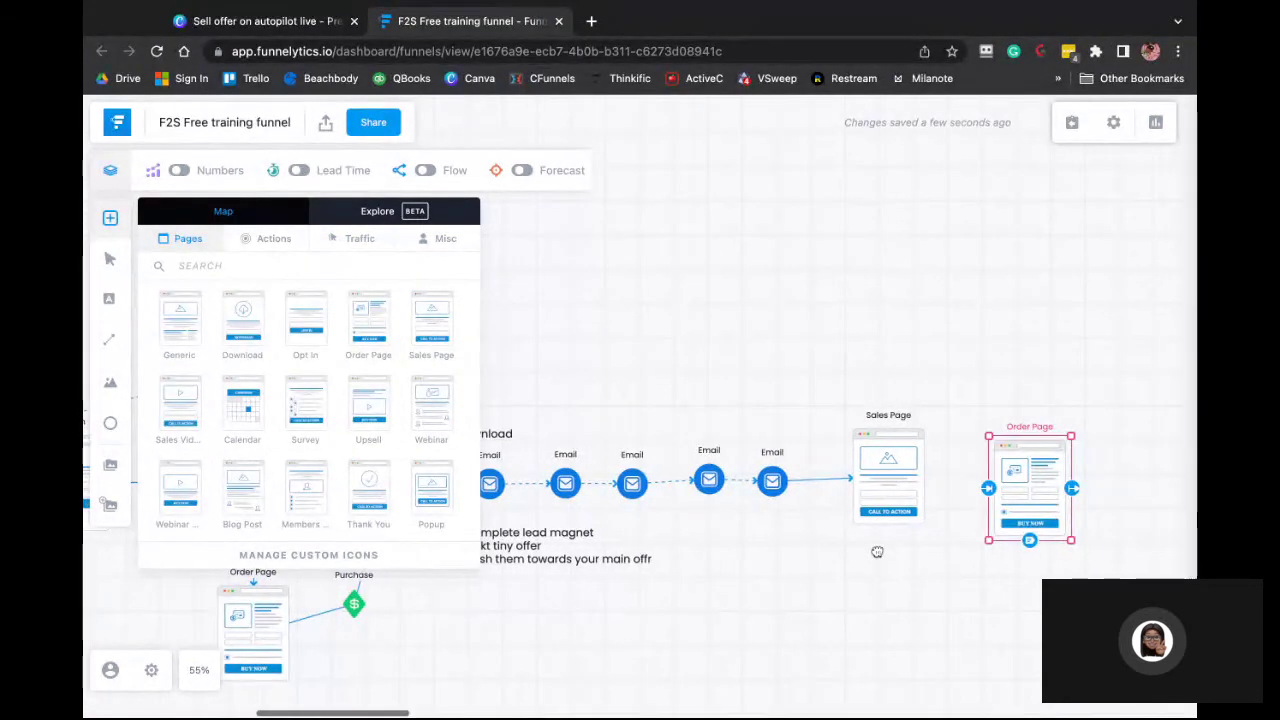
scroll(877, 551, right, 5)
mouse_move(931, 489)
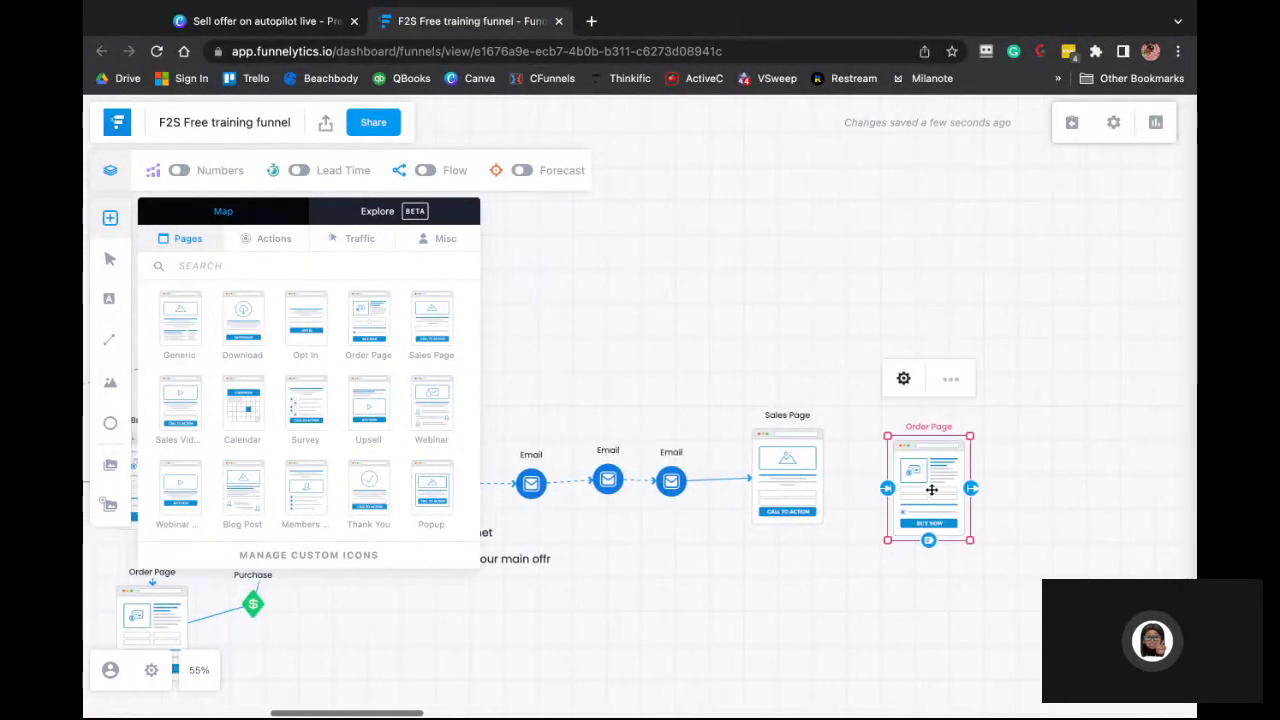
drag(931, 489, 913, 471)
Connect the Sales Page to the Order Page beside it with an arrow and align the Order Page level with the Sales Page
mouse_move(830, 478)
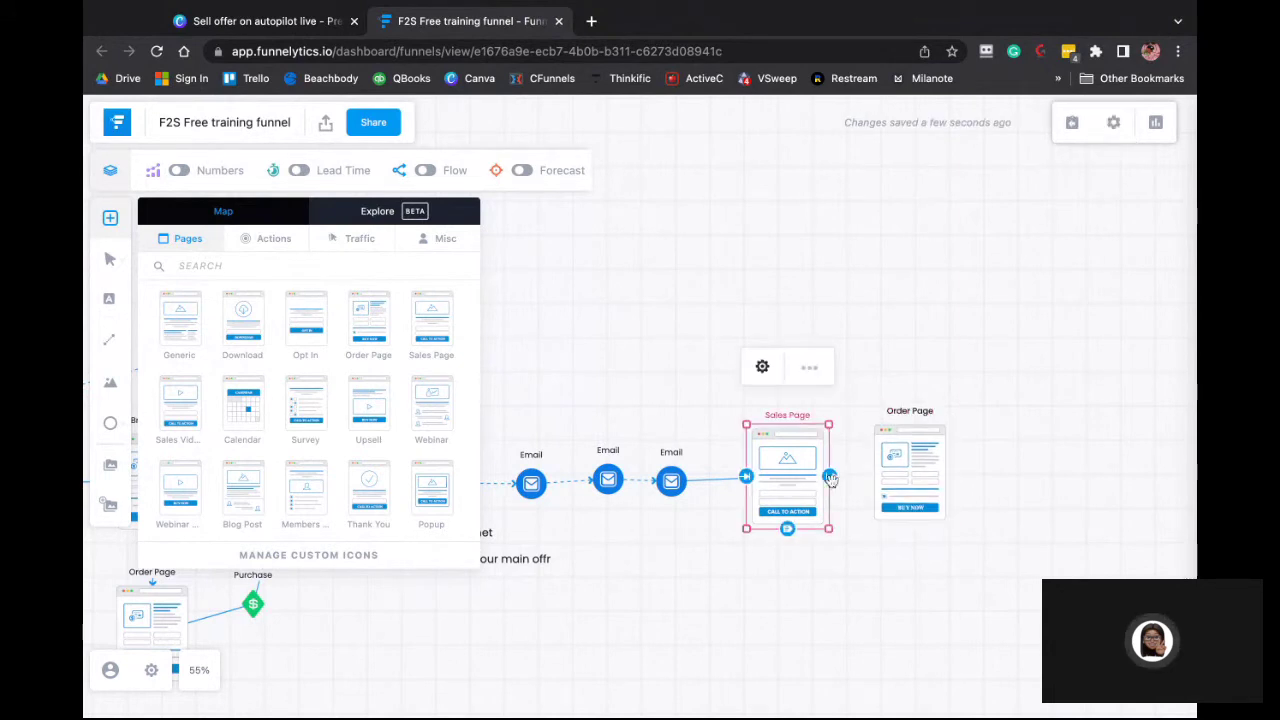
drag(830, 478, 915, 478)
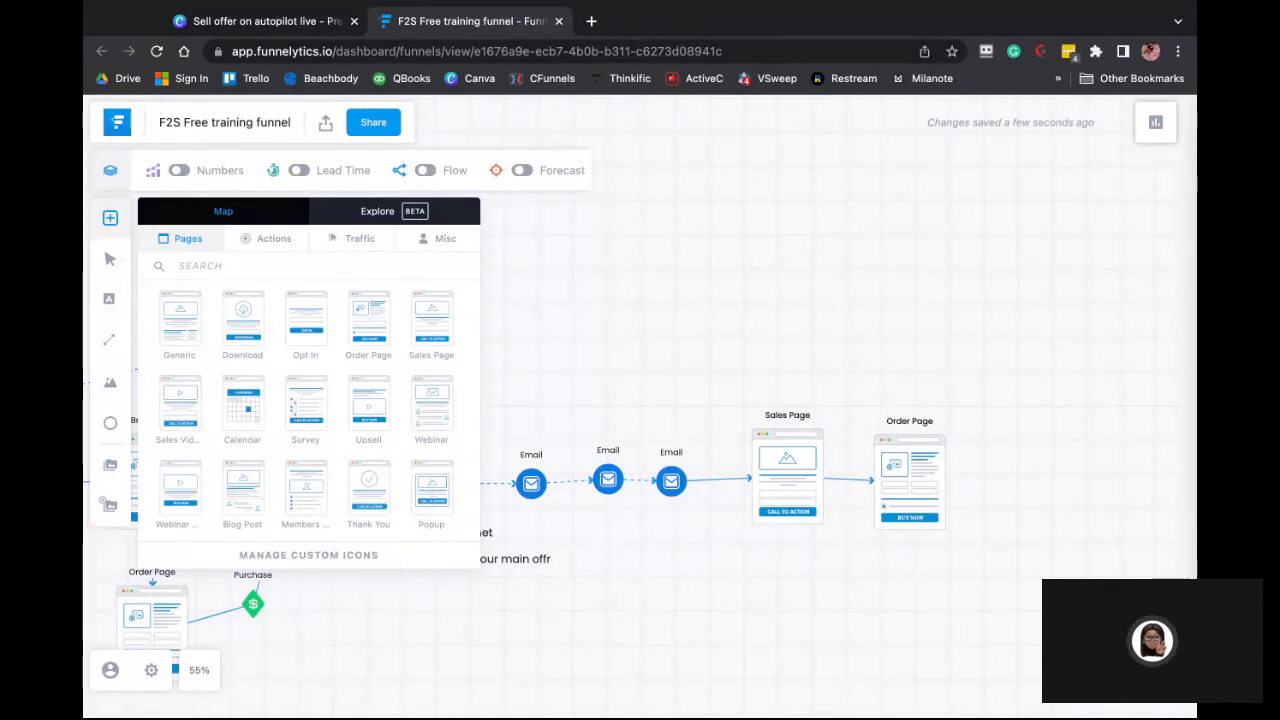
click(922, 478)
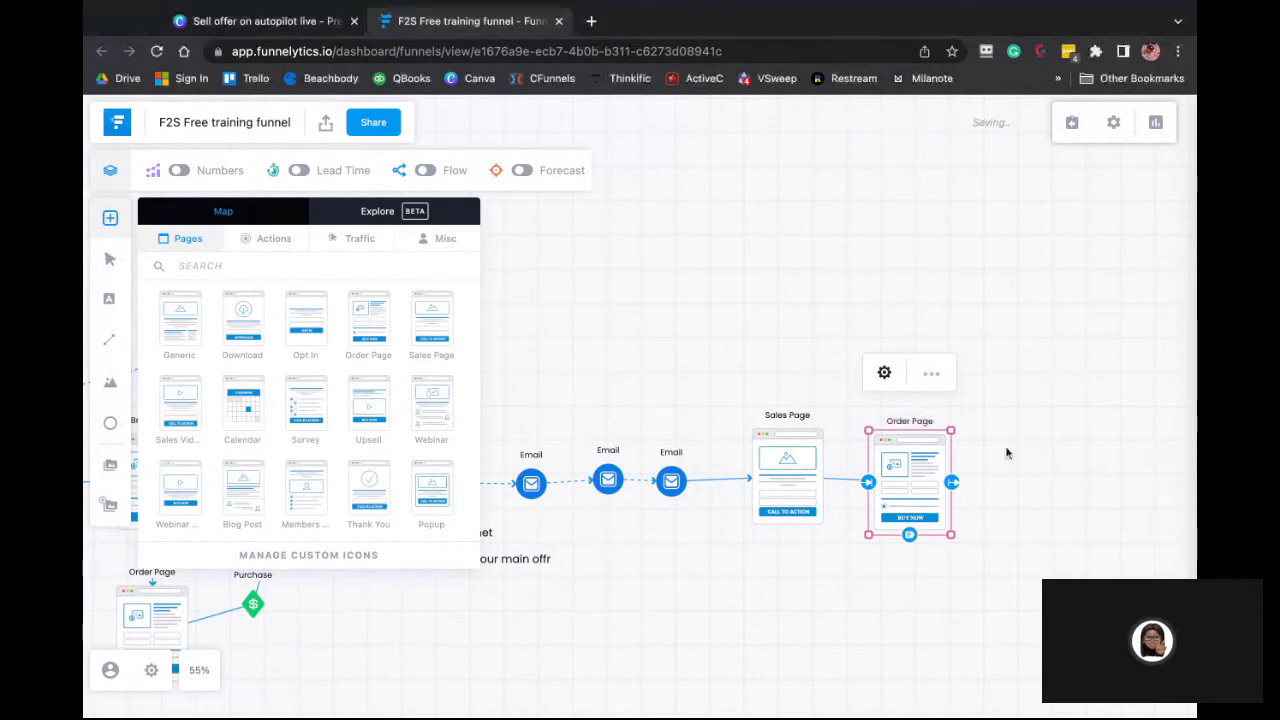
drag(918, 480, 918, 470)
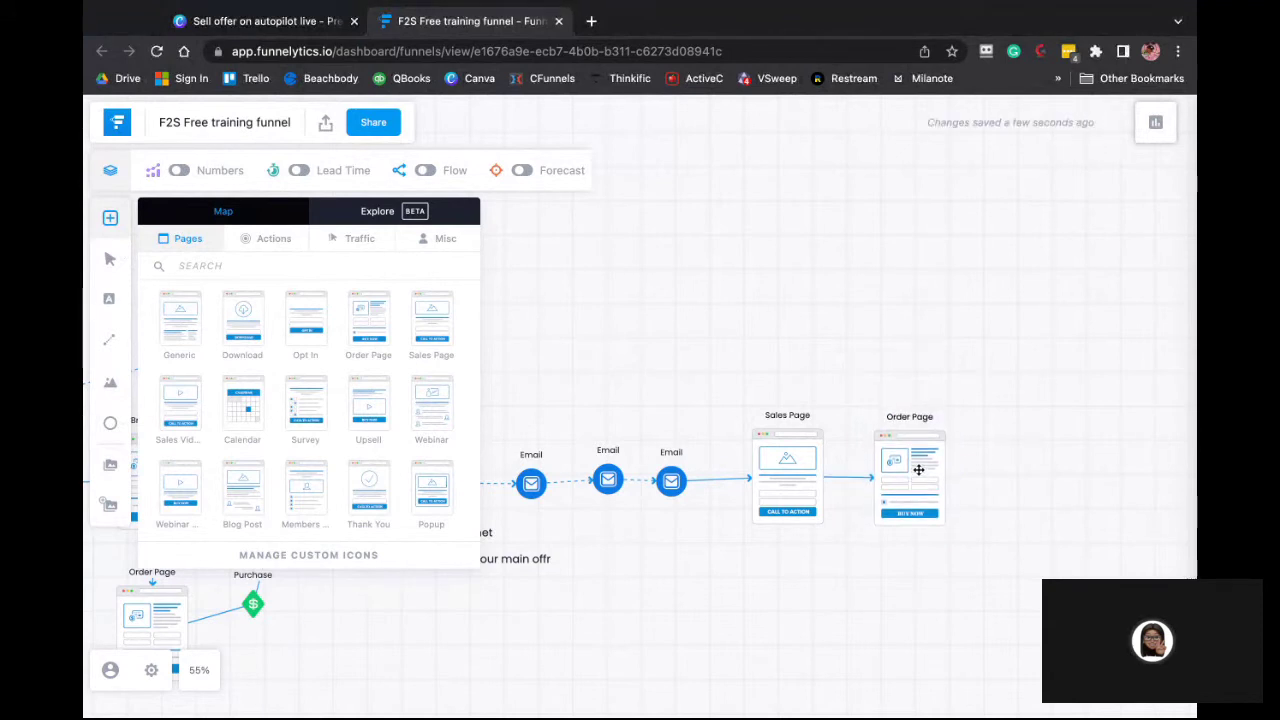
Add a text label "yes" and place it on the arrow between the Sales Page and the Order Page
click(918, 470)
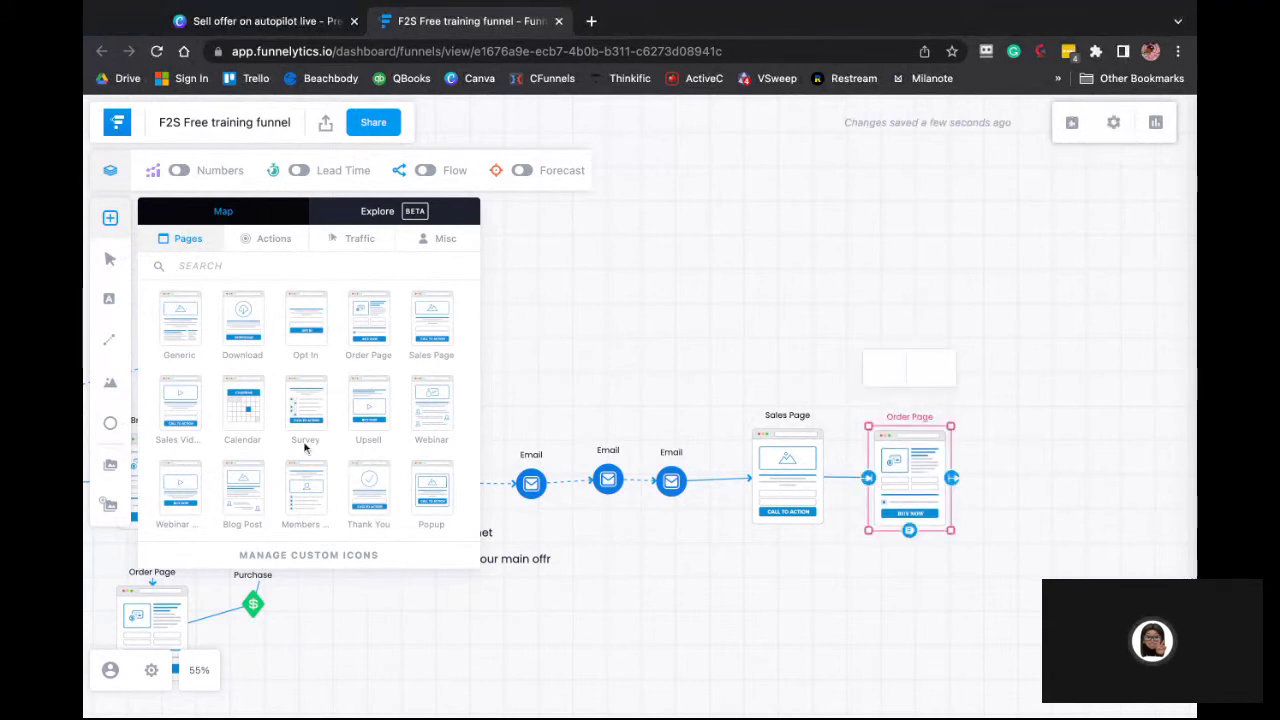
click(112, 303)
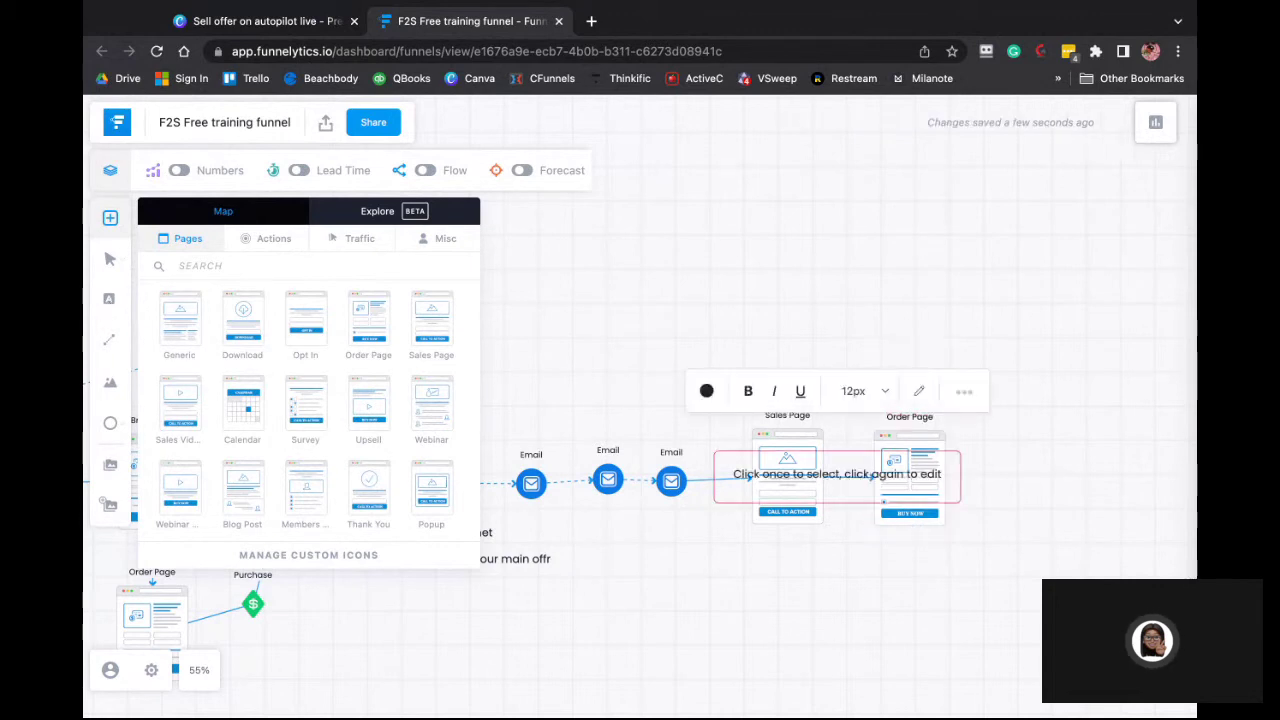
click(824, 476)
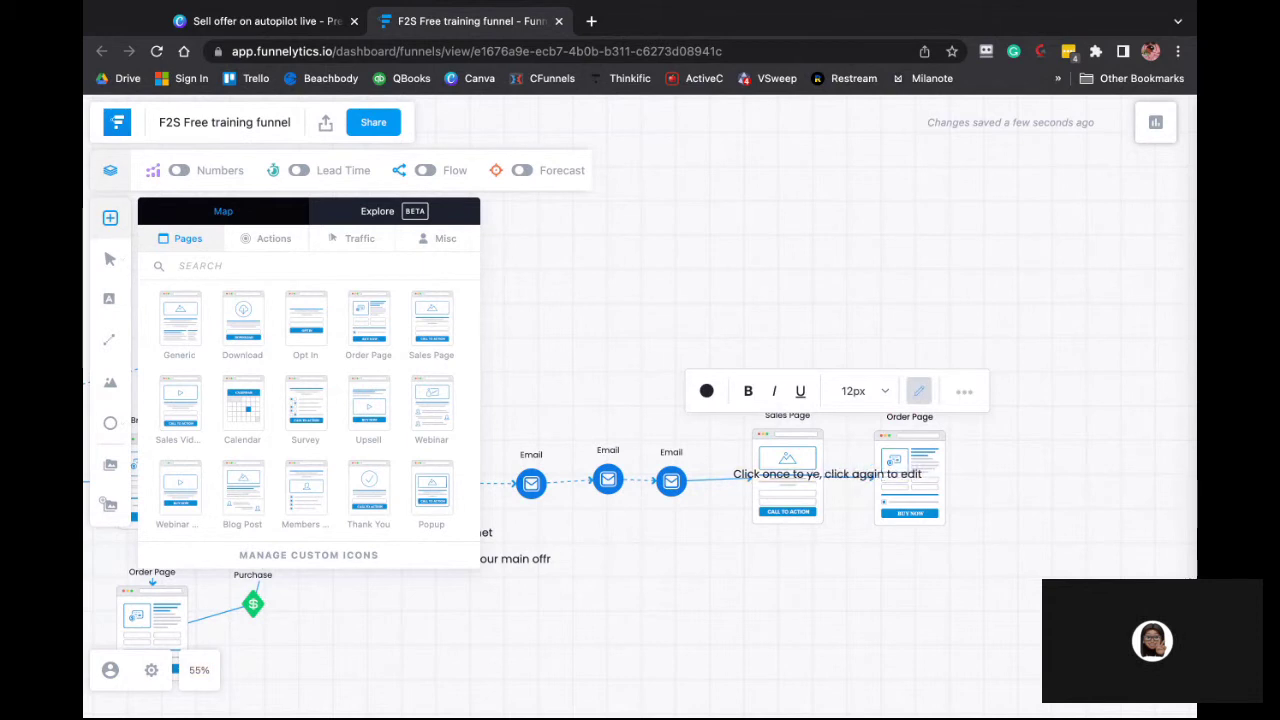
text(yes)
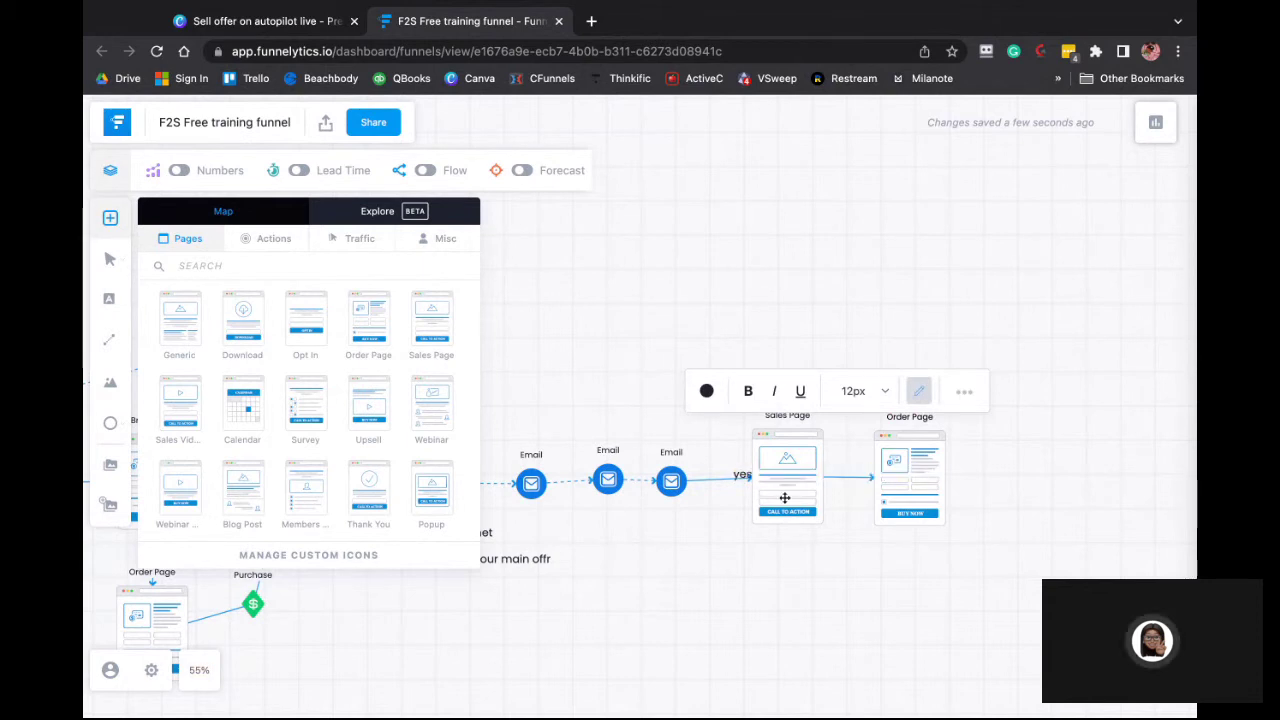
click(743, 476)
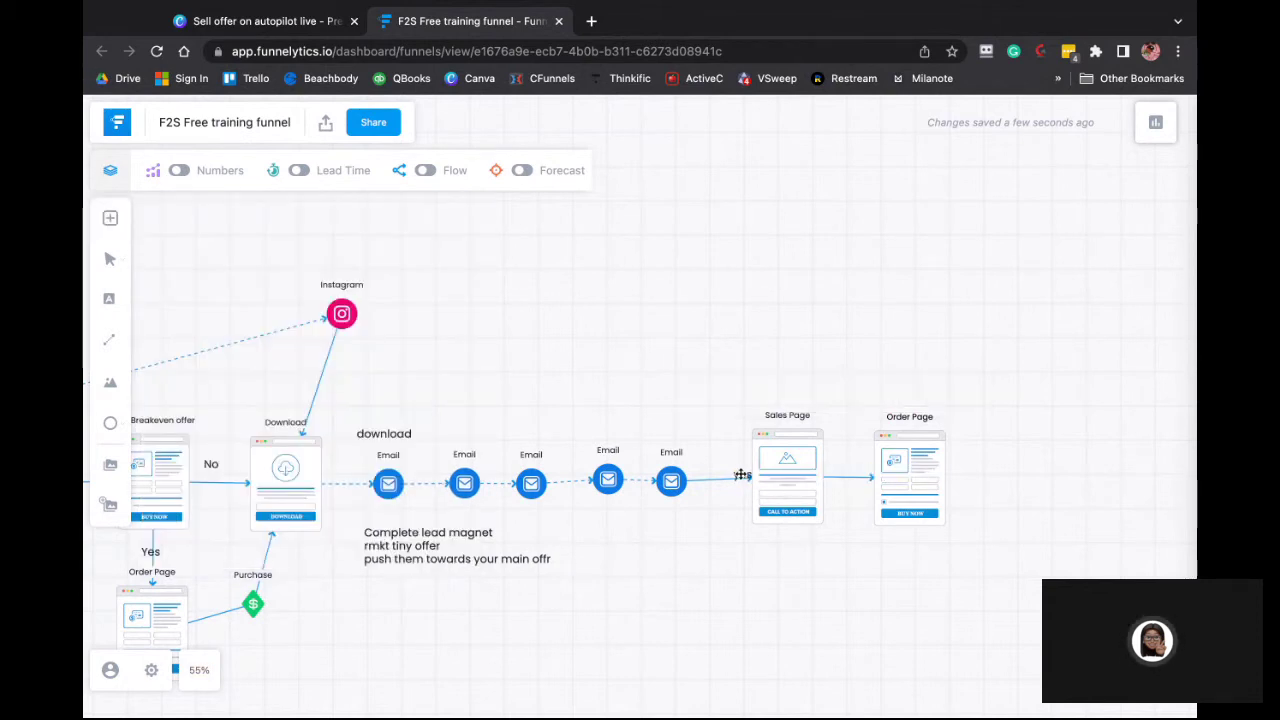
drag(741, 475, 920, 467)
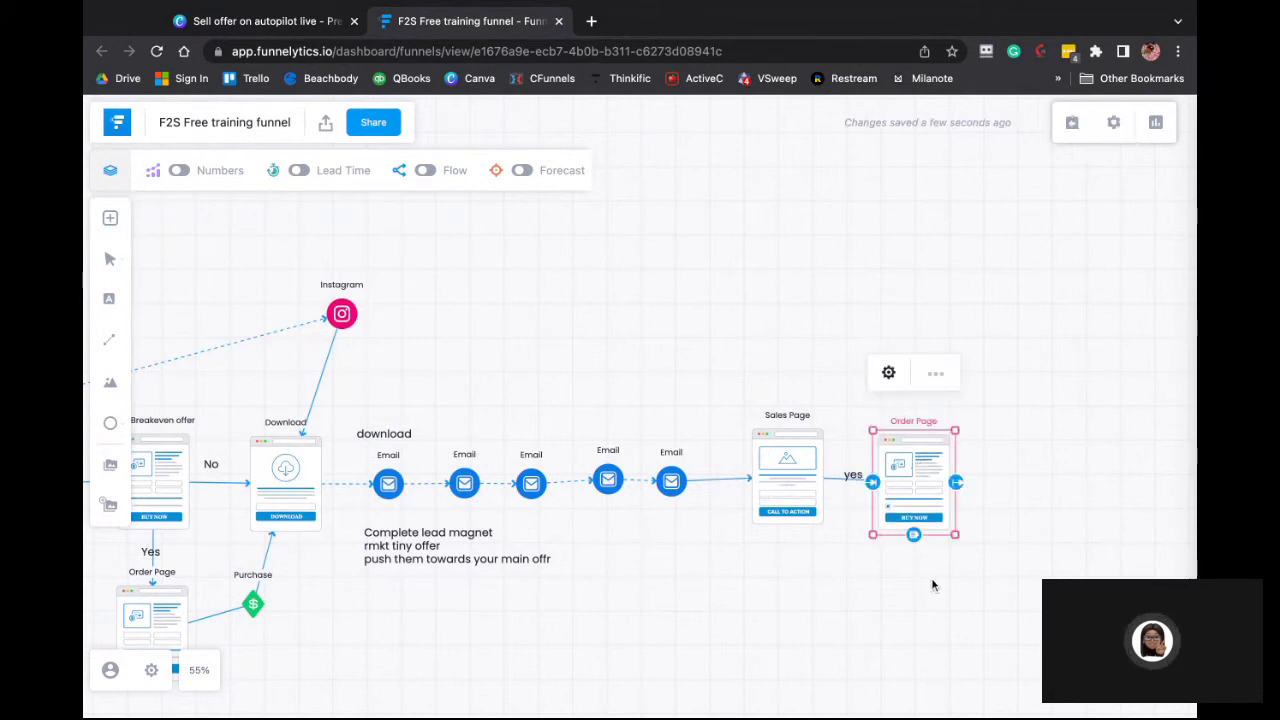
click(932, 585)
Place four Email traffic icons in a row beneath the Order Page, running to the right, and deselect them
scroll(932, 585, right, 2)
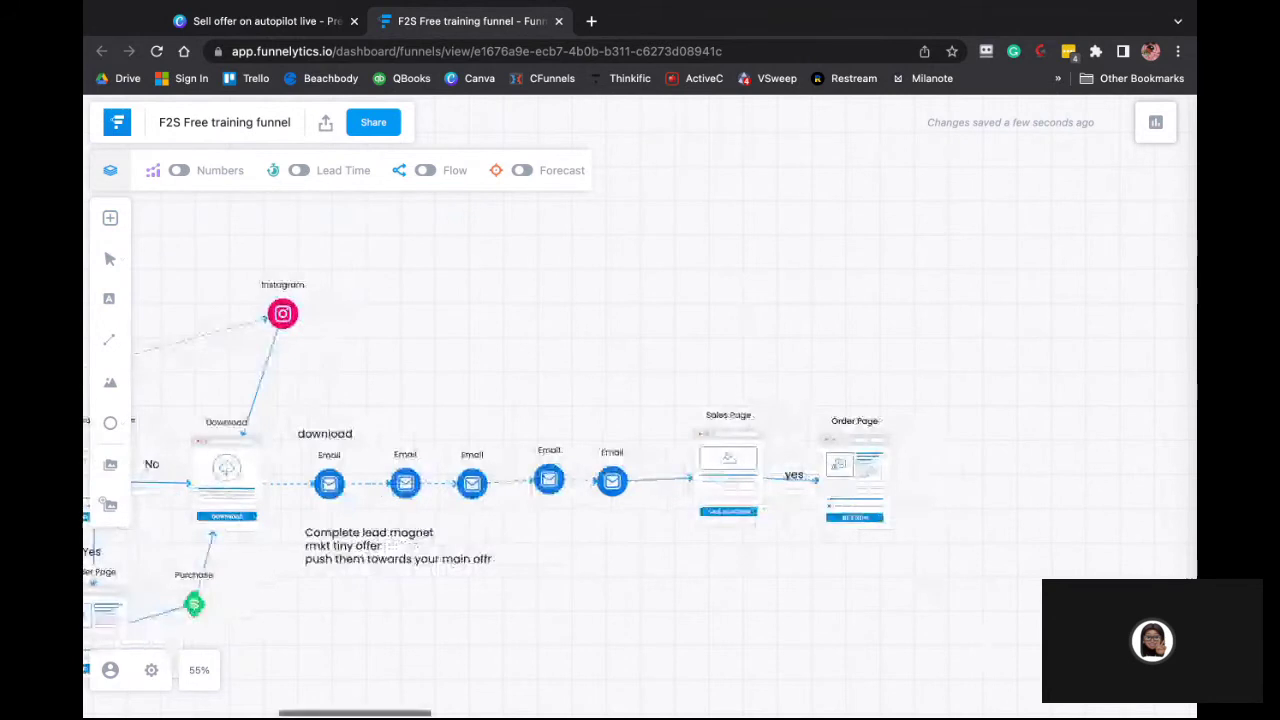
scroll(855, 621, down, 2)
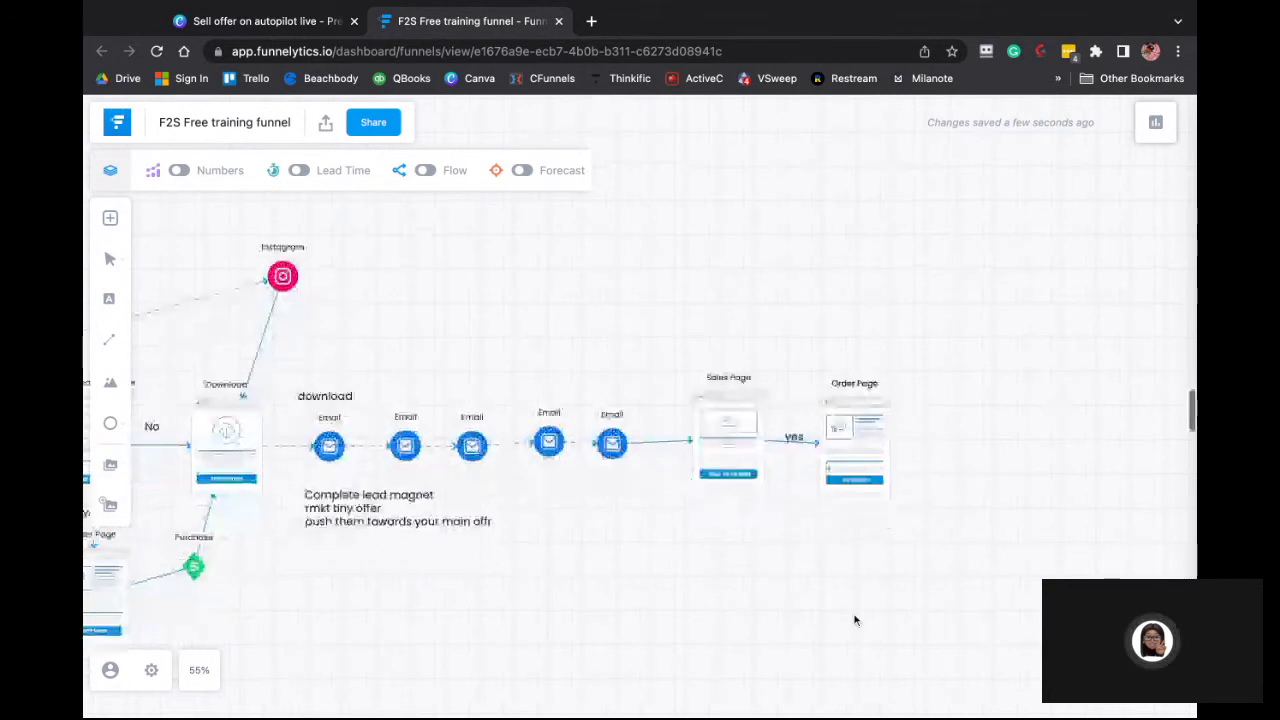
scroll(852, 618, right, 3)
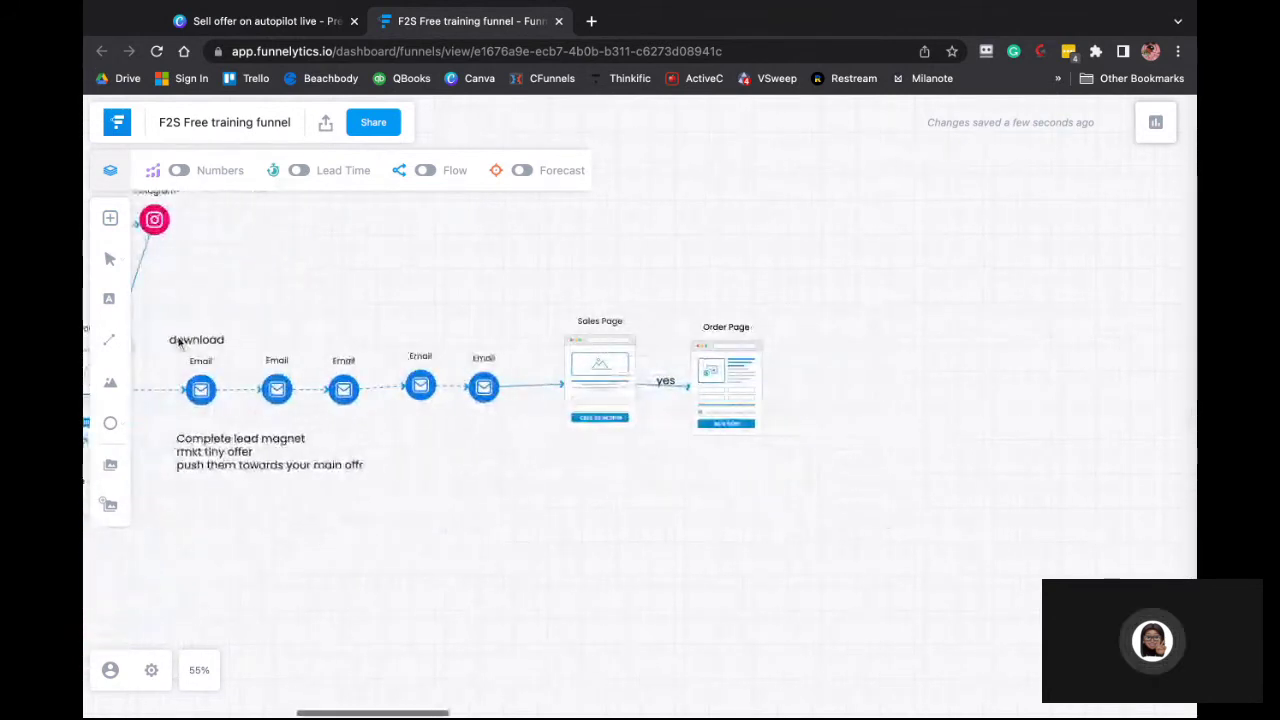
click(110, 218)
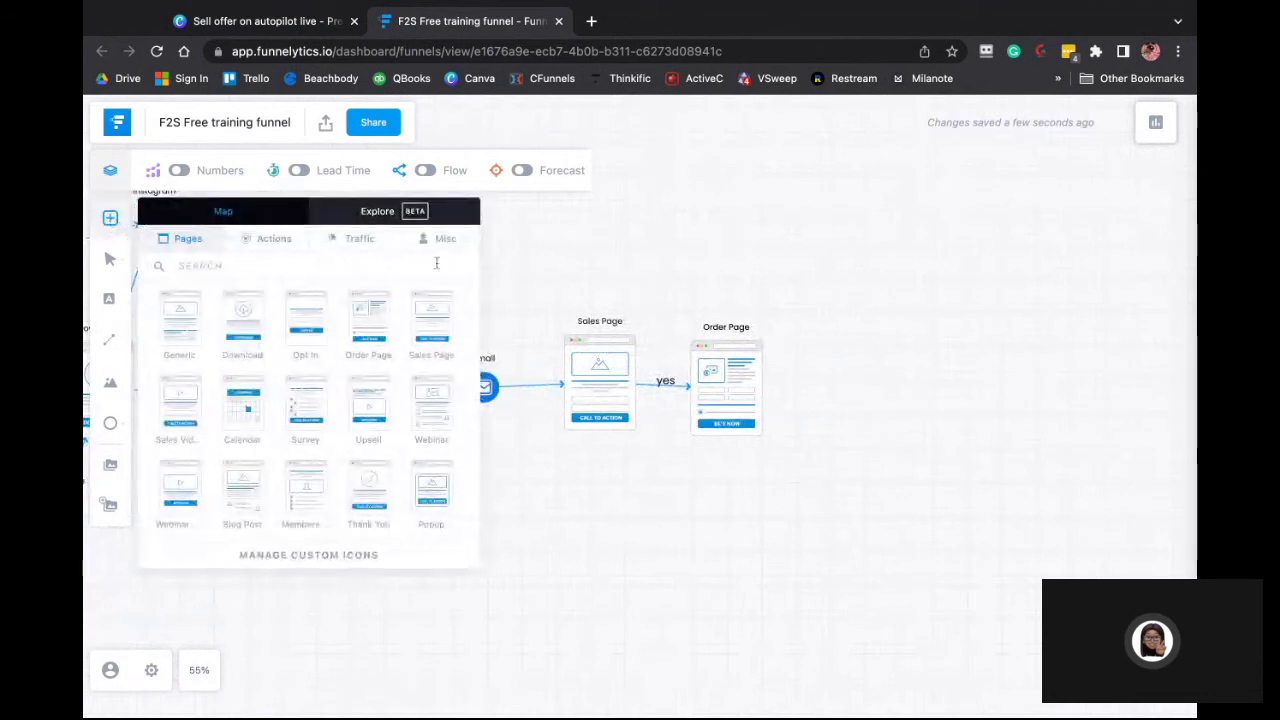
click(381, 249)
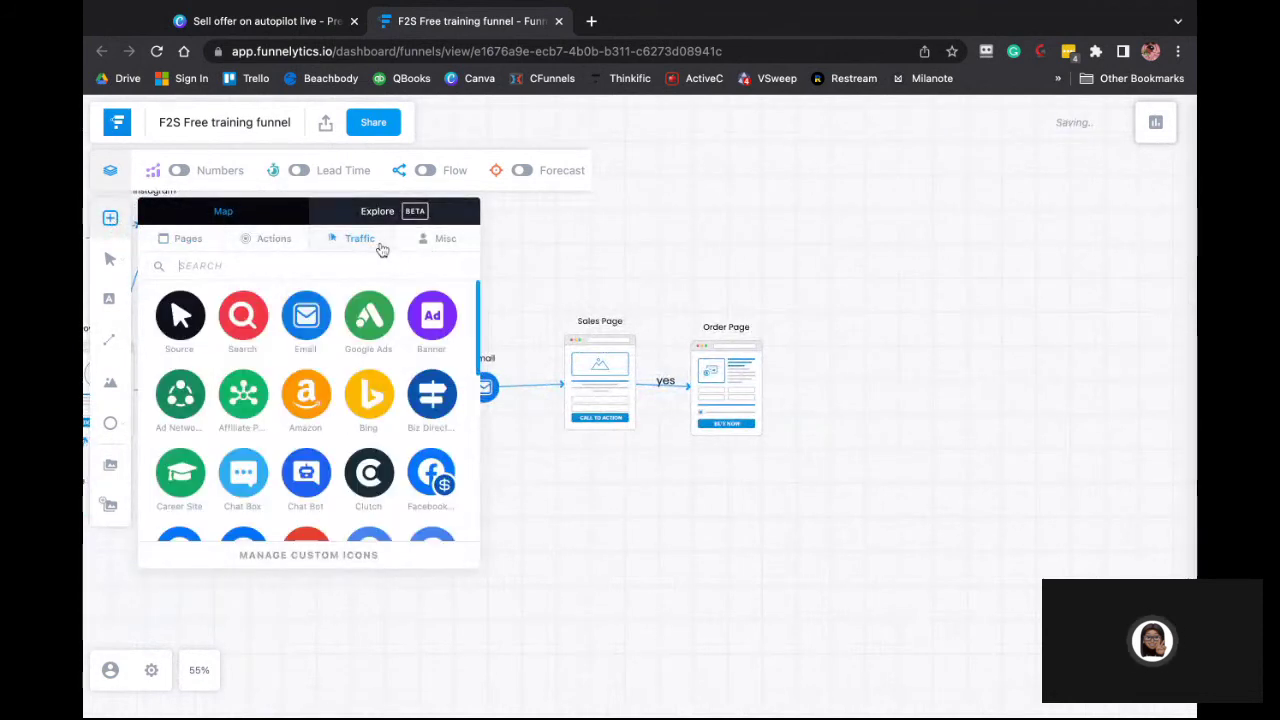
click(322, 332)
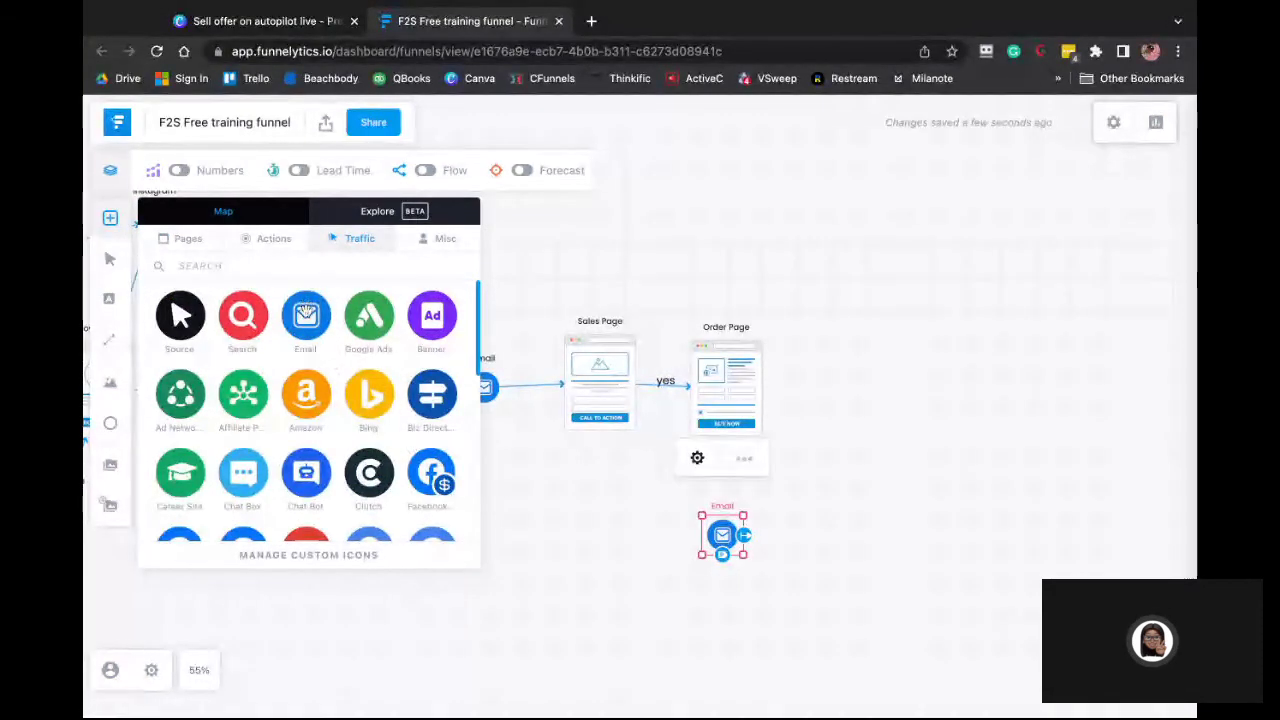
click(306, 313)
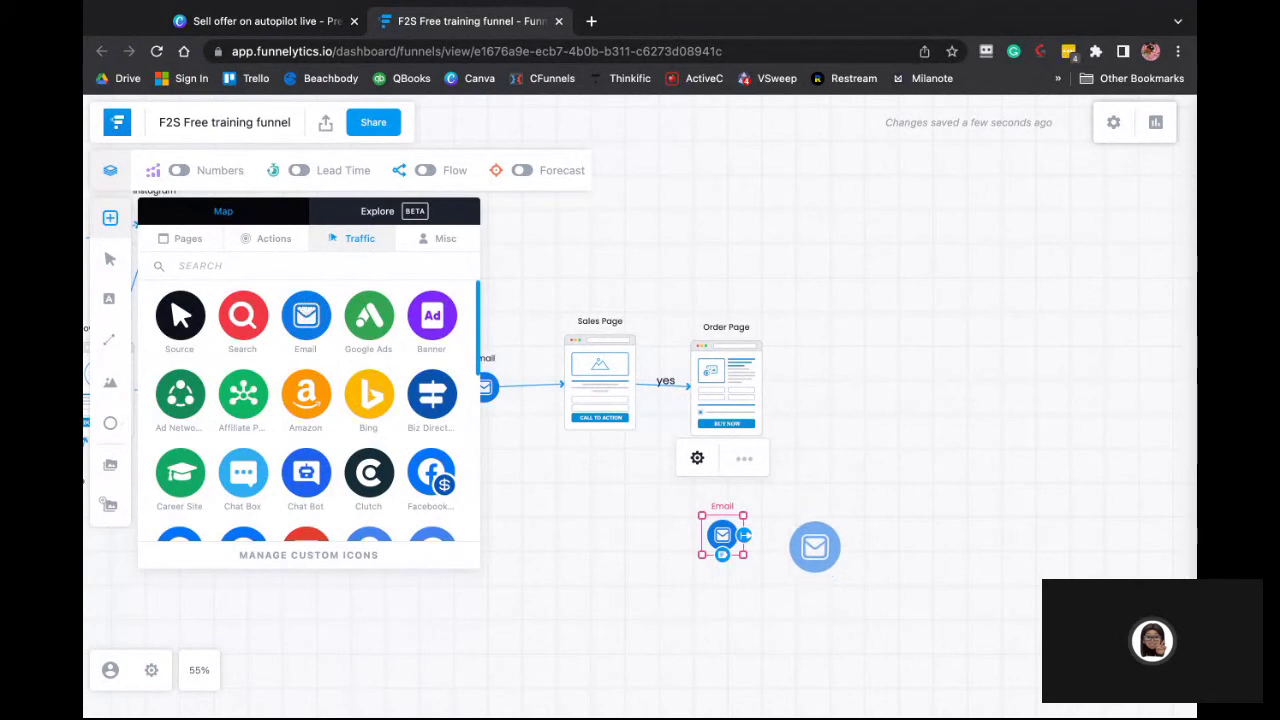
click(304, 322)
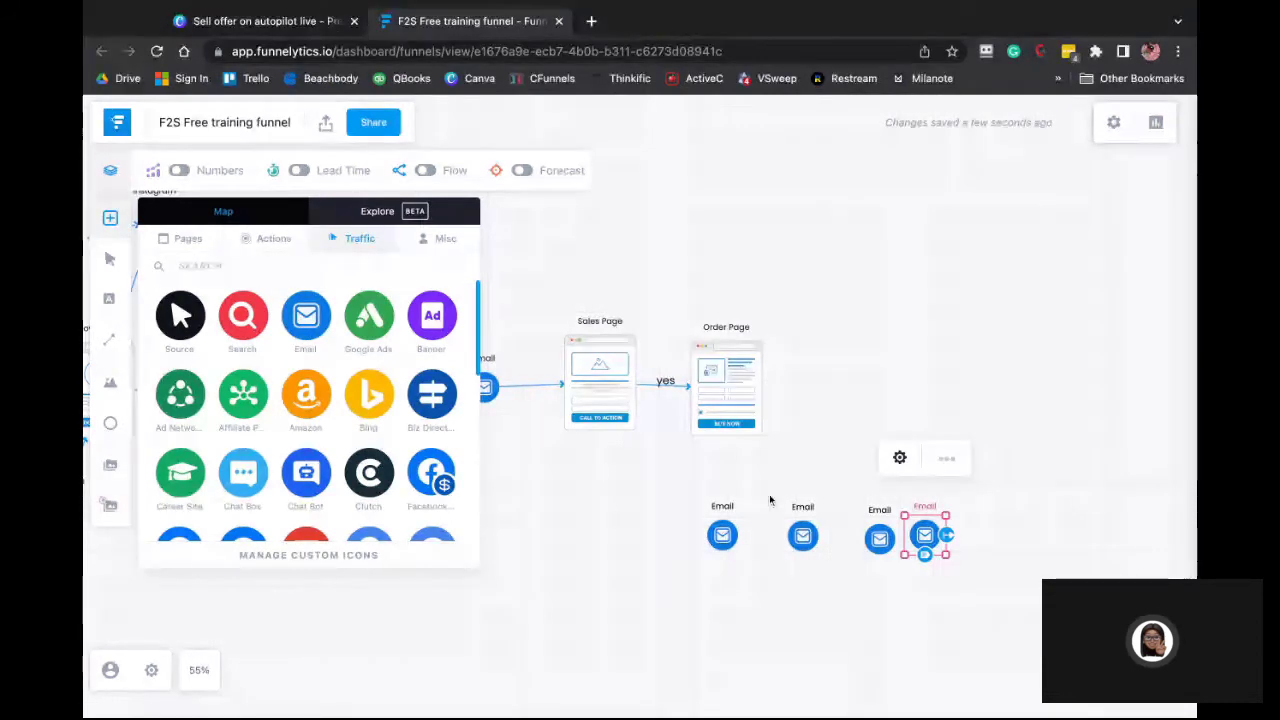
click(742, 527)
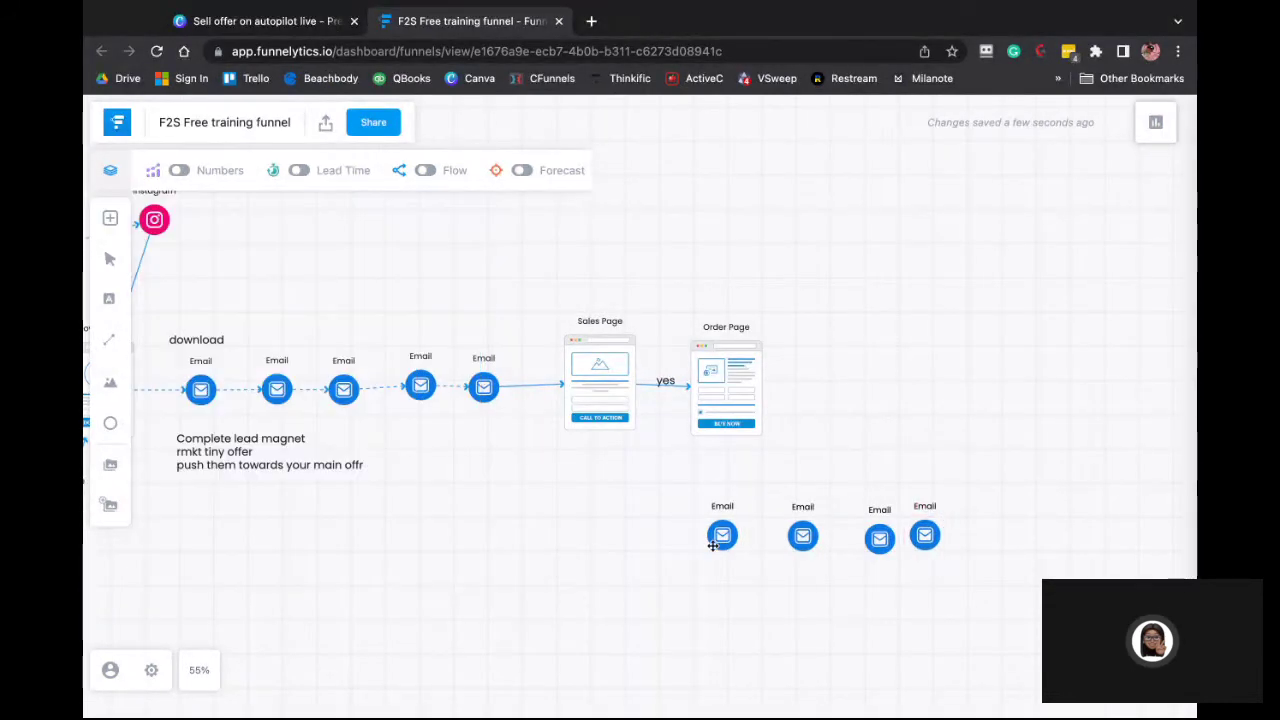
Connect each of the four new Email icons to the Order Page with a solid arrow
click(713, 545)
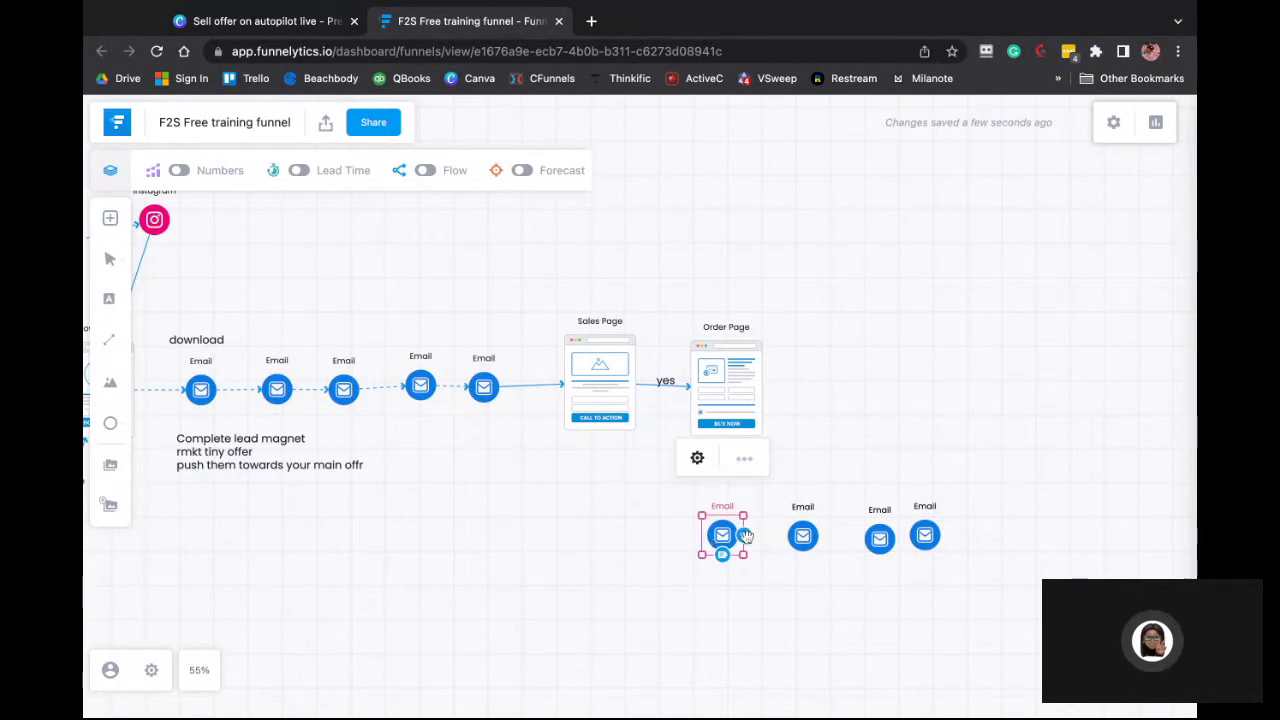
drag(745, 537, 725, 428)
click(803, 535)
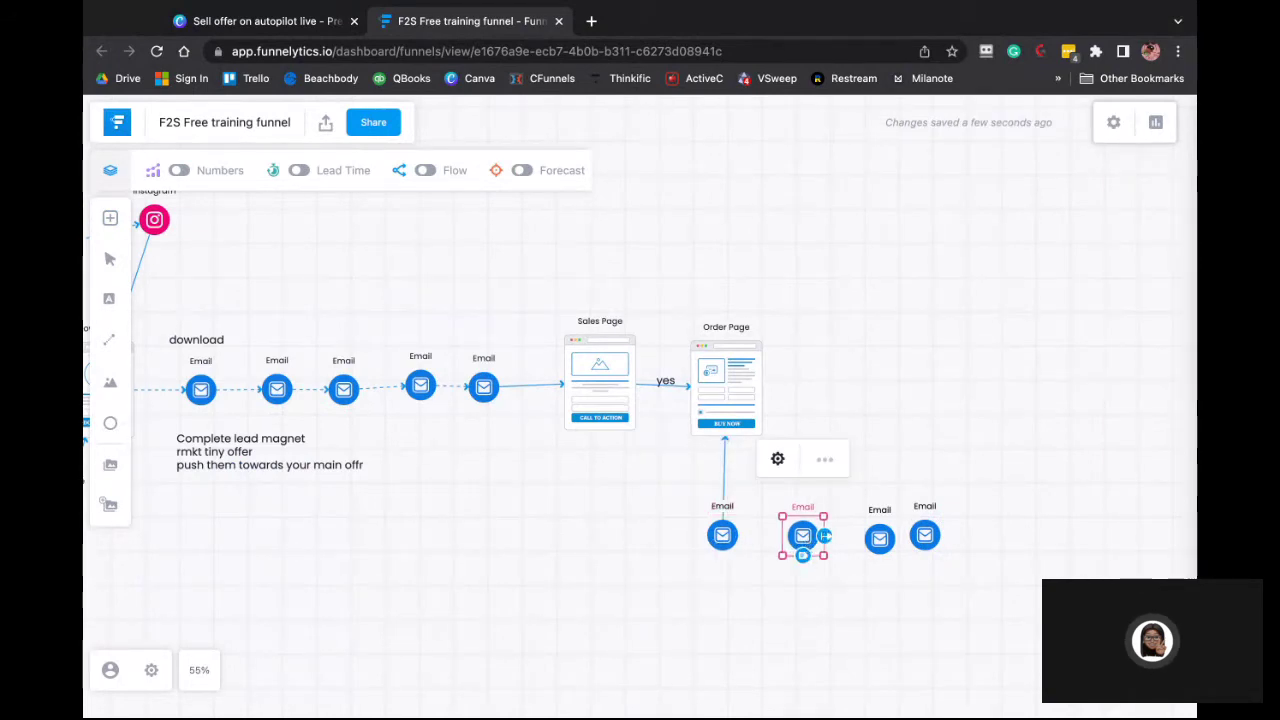
drag(832, 535, 740, 405)
click(877, 537)
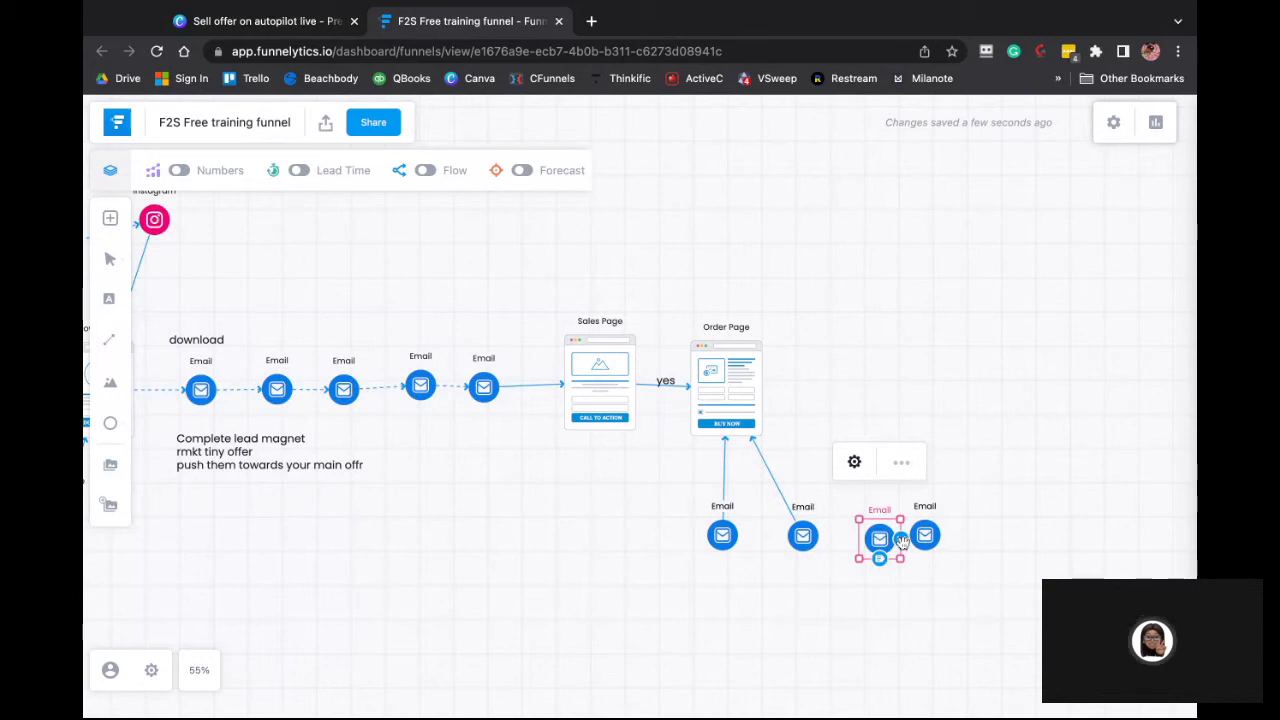
click(924, 536)
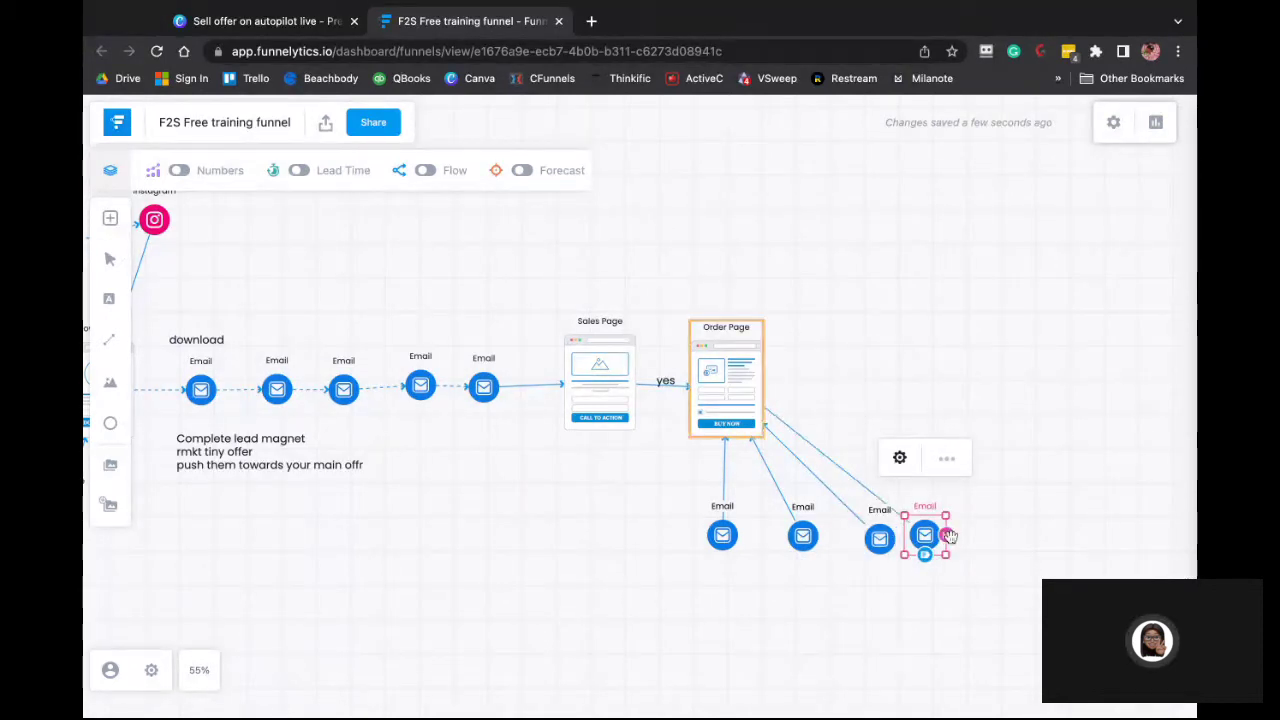
Link the four Email icons below the Order Page in sequence with dashed arrows and shift the last one slightly right
click(723, 536)
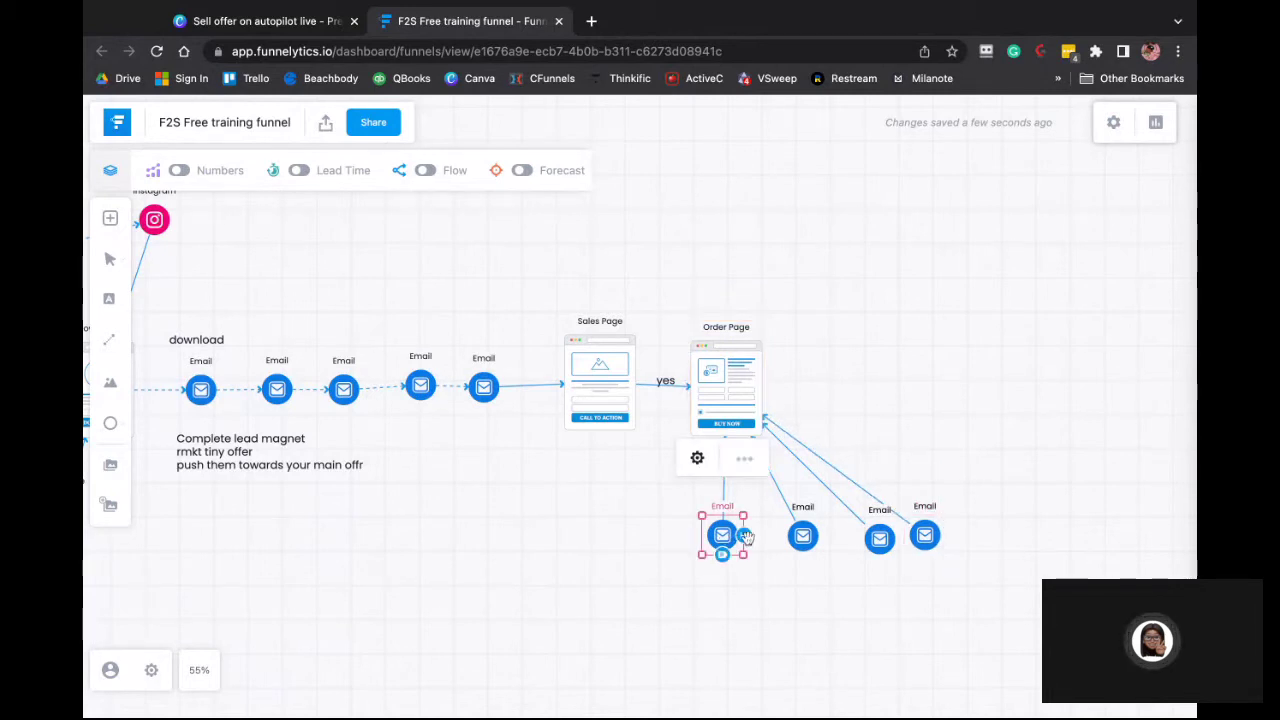
drag(745, 536, 790, 535)
click(803, 535)
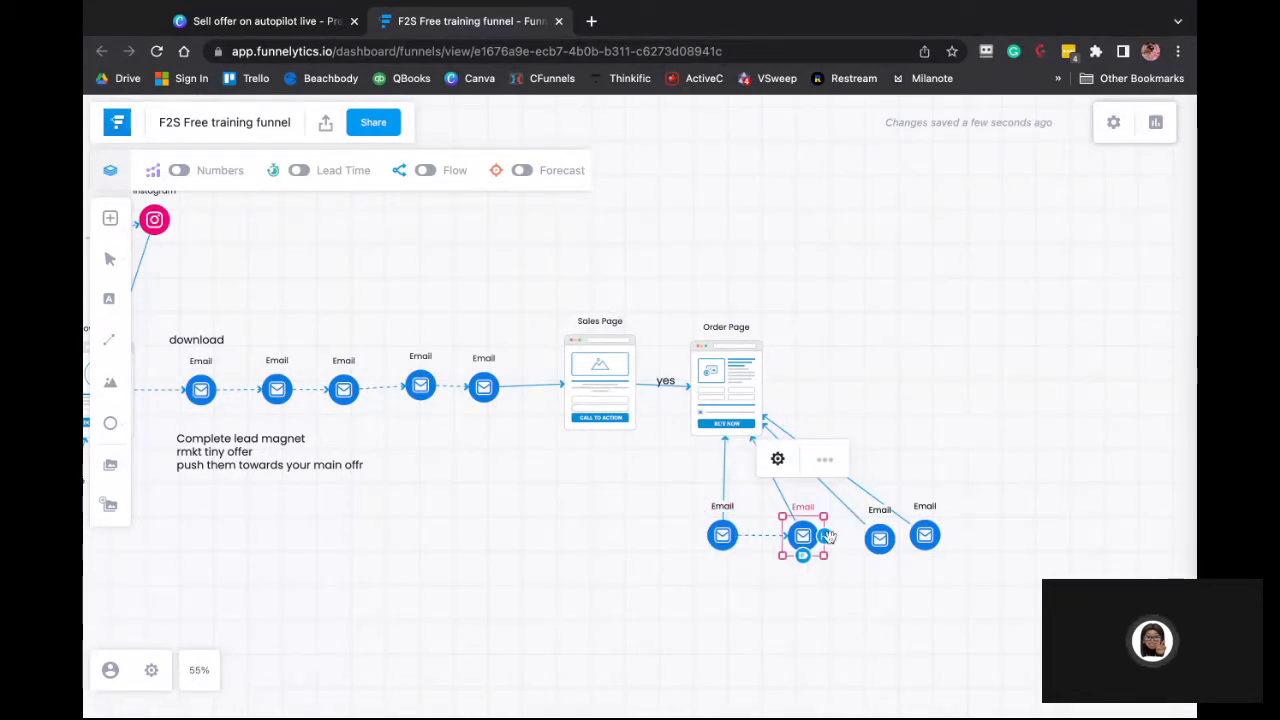
drag(826, 536, 879, 538)
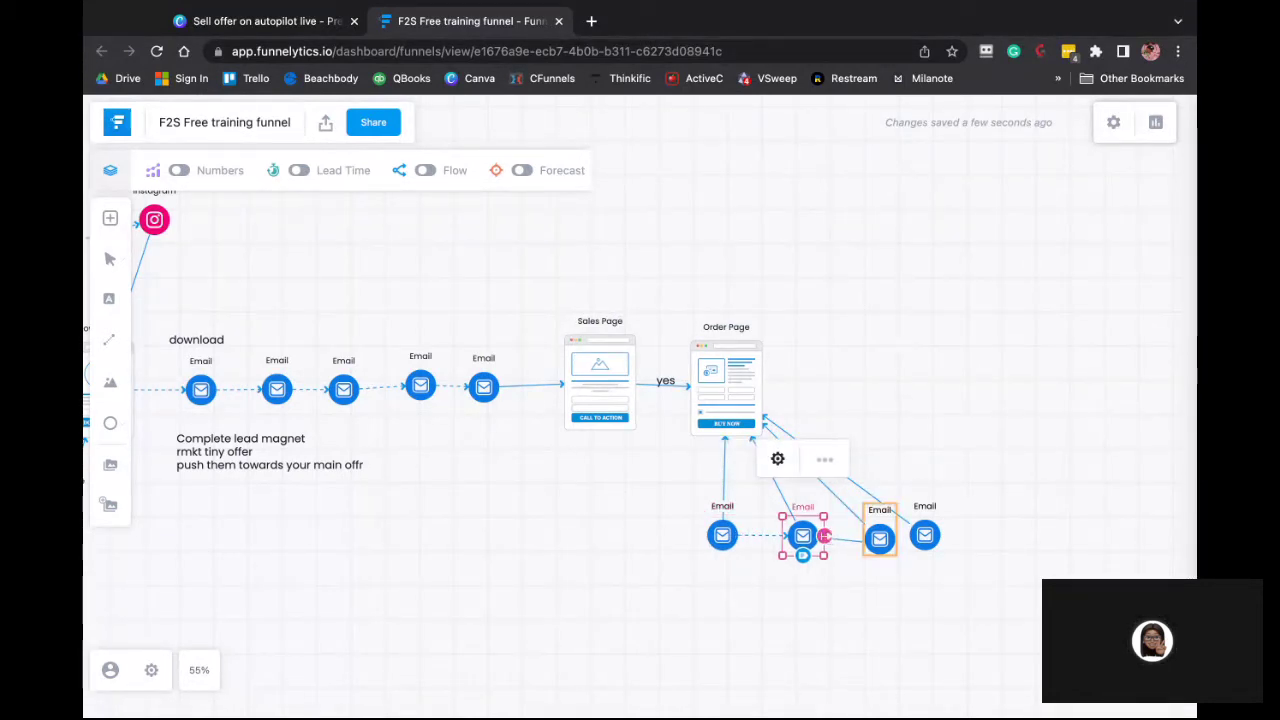
click(879, 538)
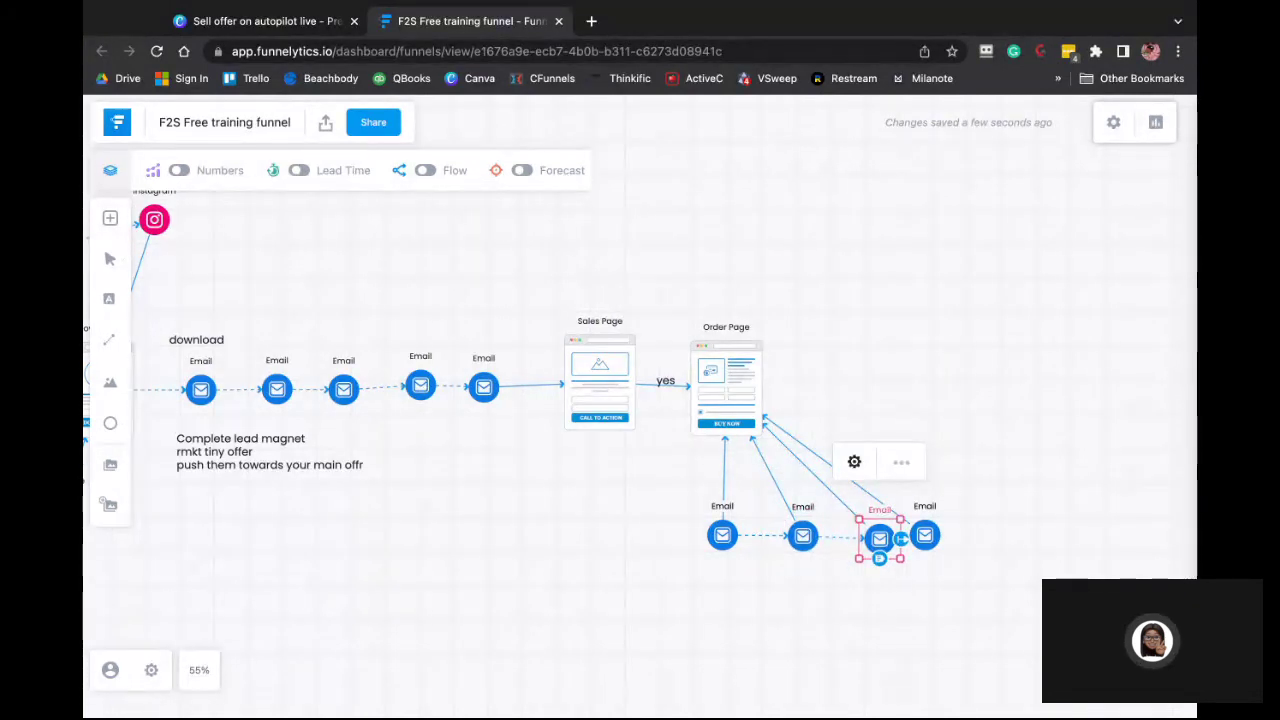
drag(925, 535, 937, 538)
click(937, 538)
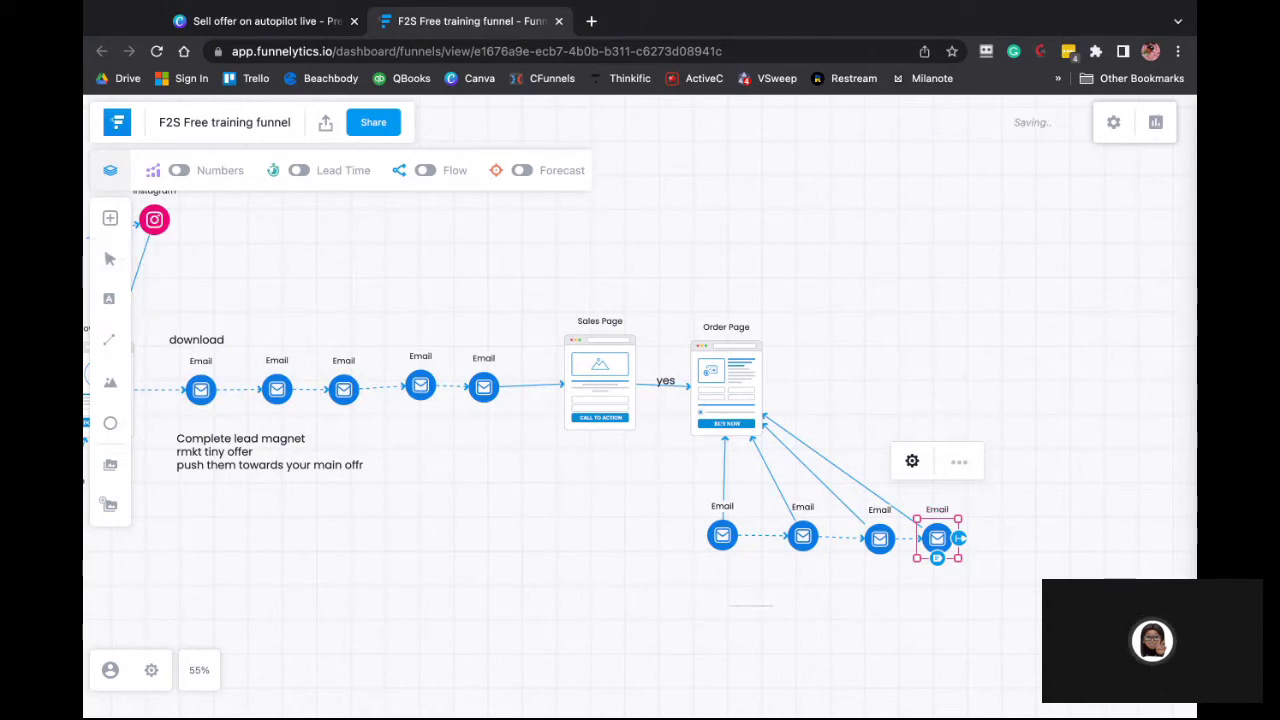
Add a text note reading "FAQs" below the new email row
click(726, 591)
click(726, 591)
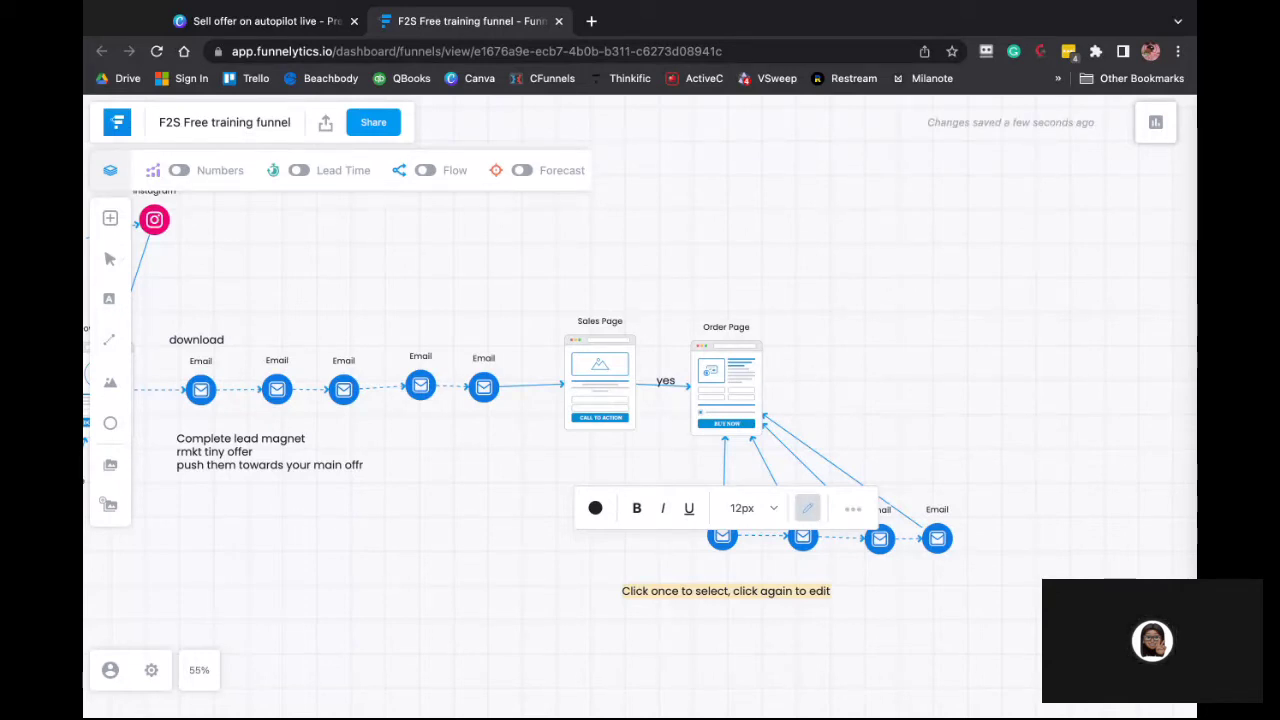
text(FAq)
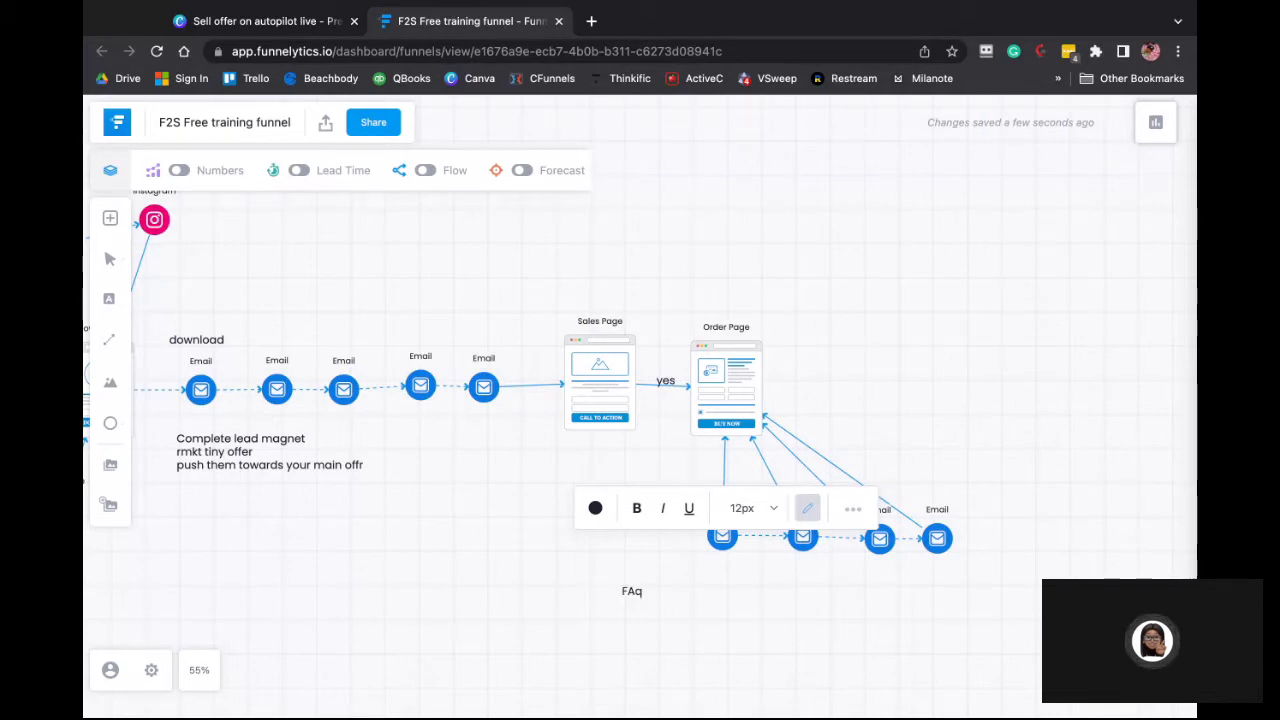
key(BackSpace)
text(Qs)
click(648, 591)
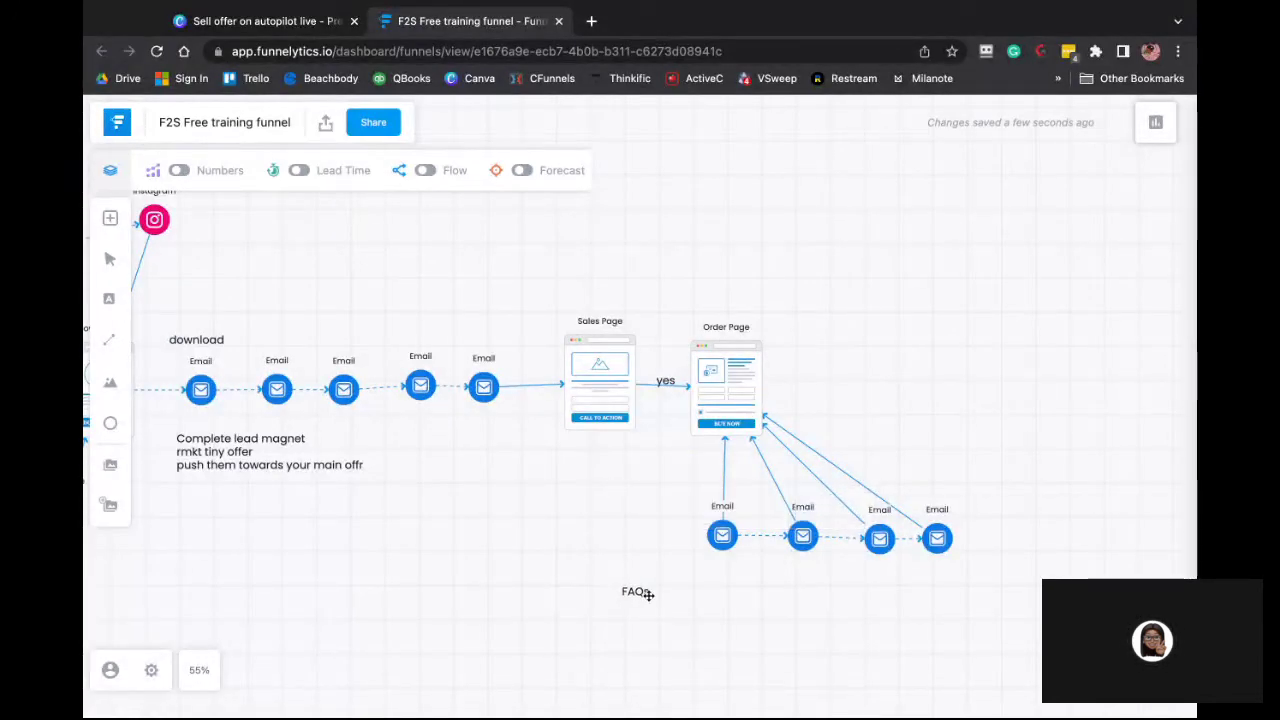
Extend the FAQs note below the email row to read "FAQs benefits objections" and deselect it
double_click(640, 591)
text(b)
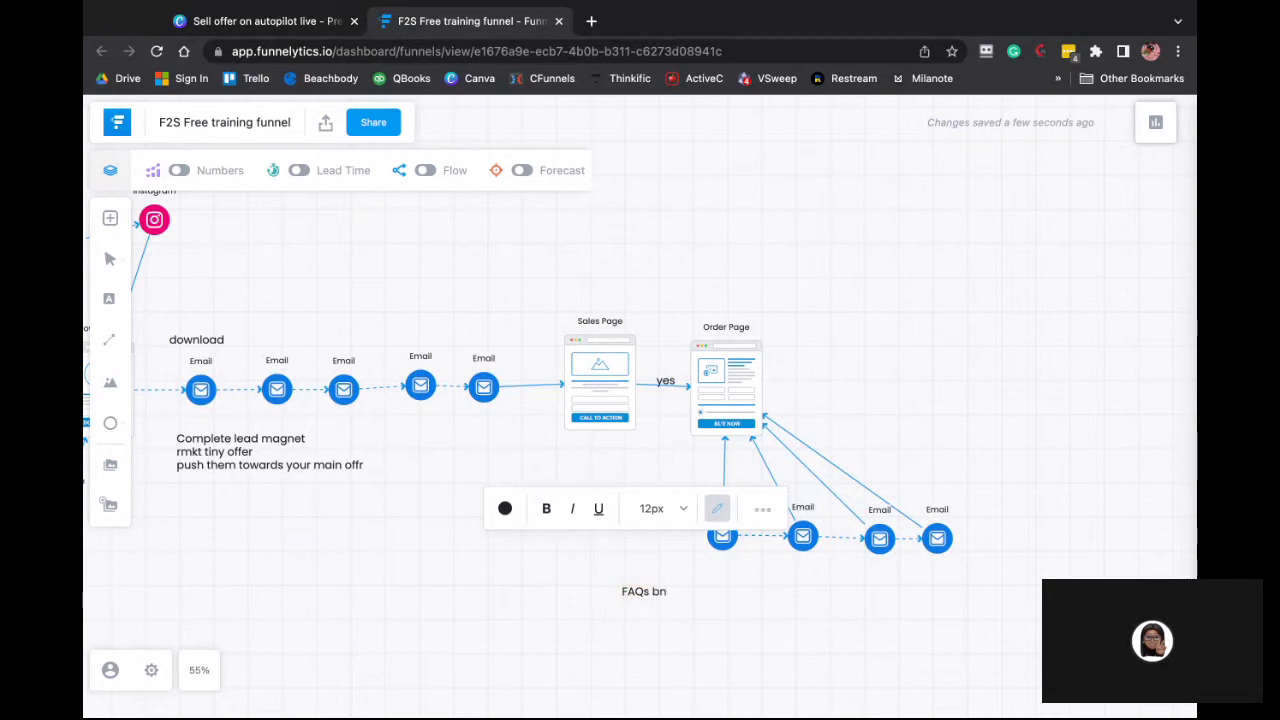
text(n)
key(BackSpace)
text(ef)
key(BackSpace)
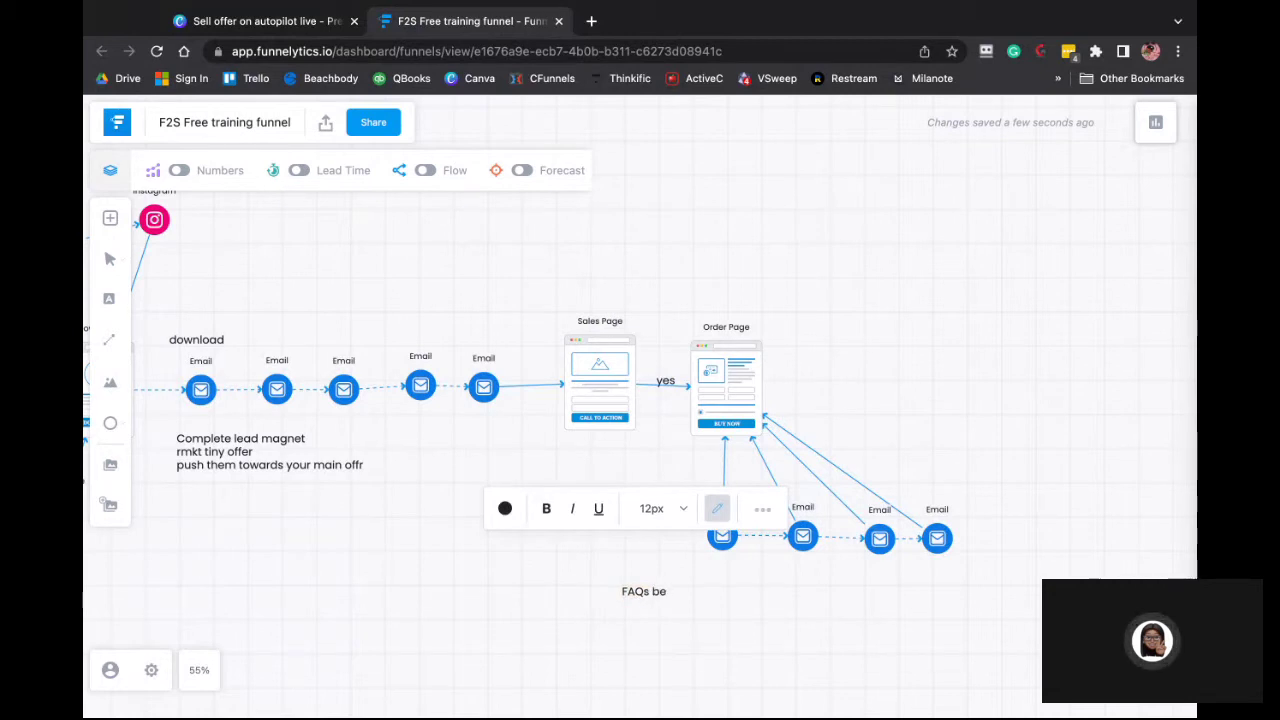
text(nef)
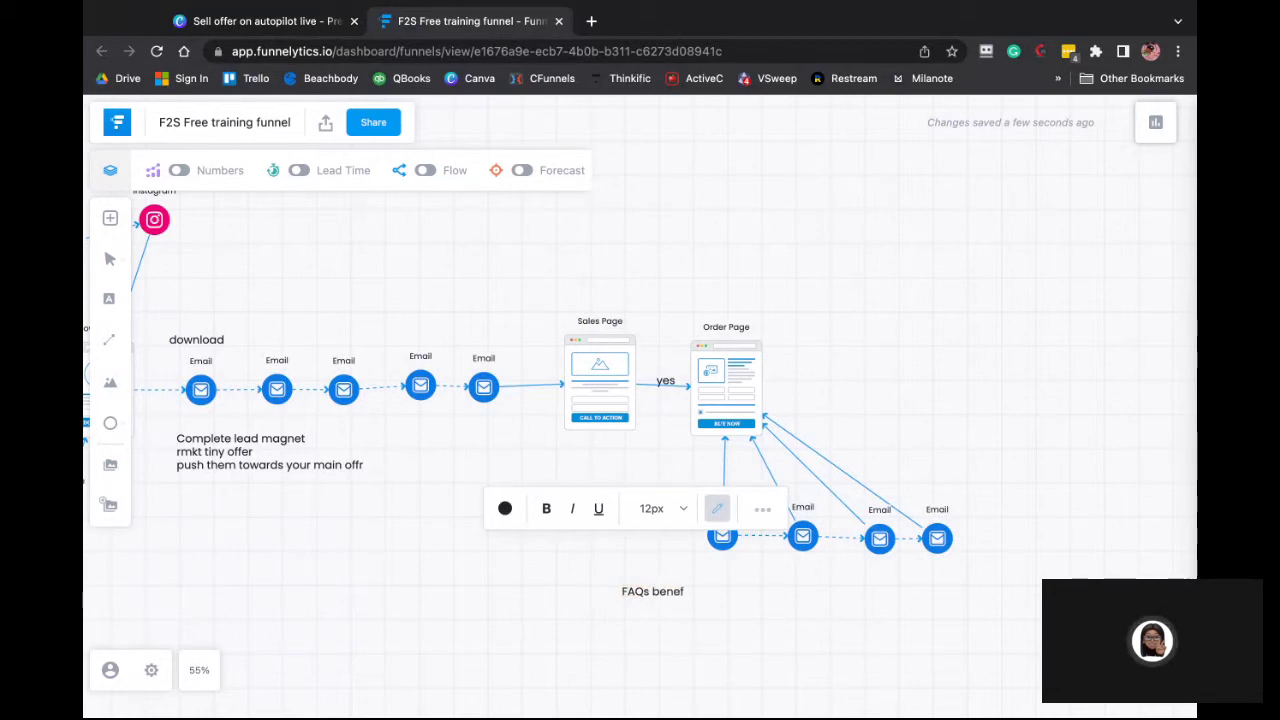
text(iit)
text(s)
text(ob)
key(BackSpace)
key(BackSpace)
text(objec)
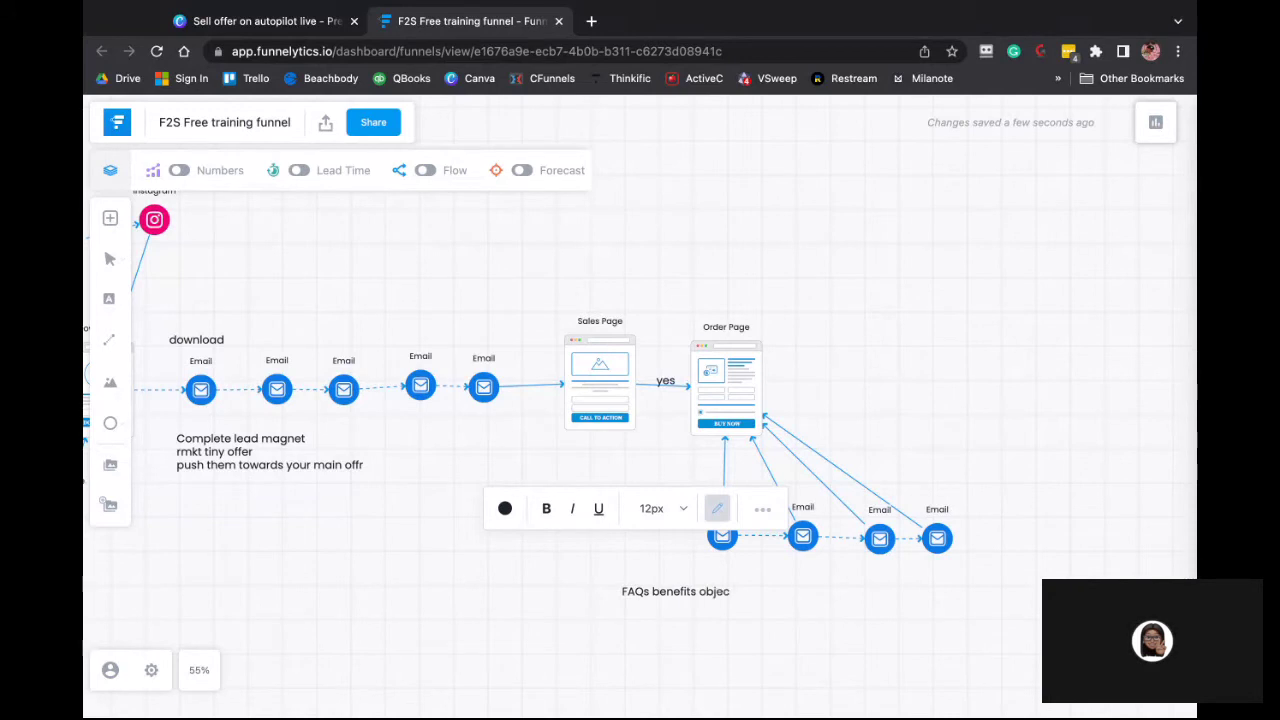
text(tions)
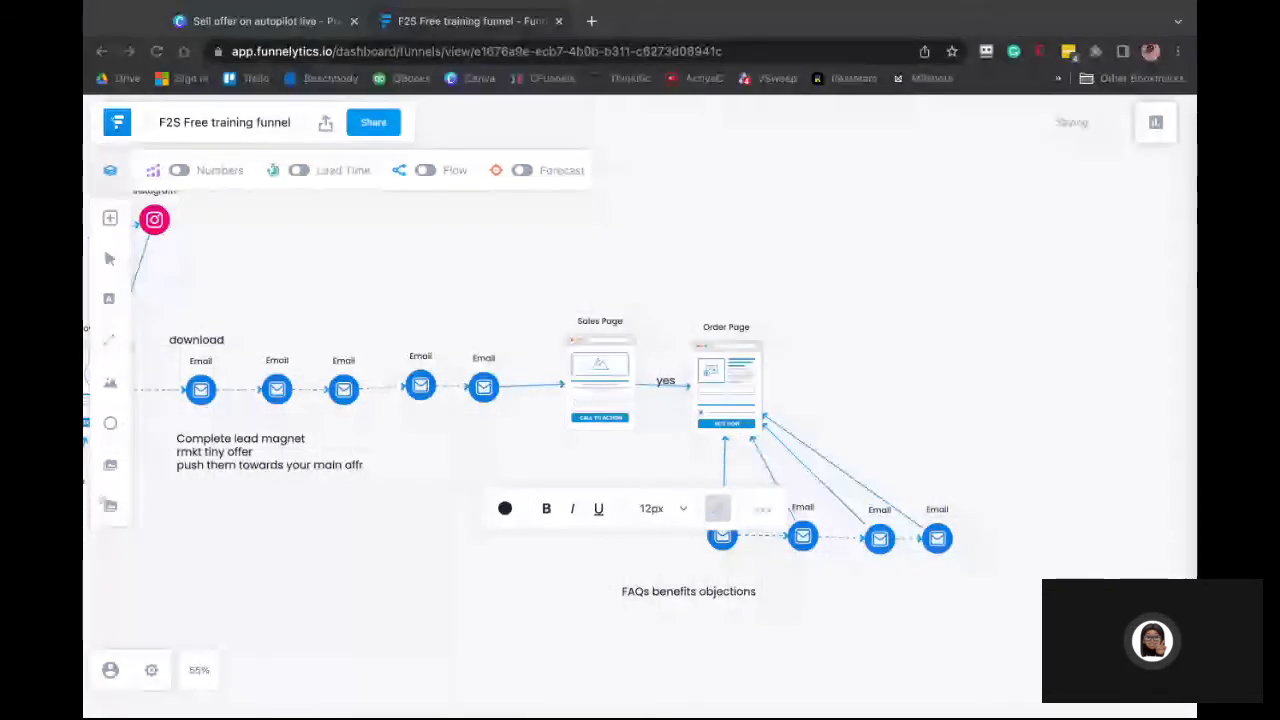
click(676, 592)
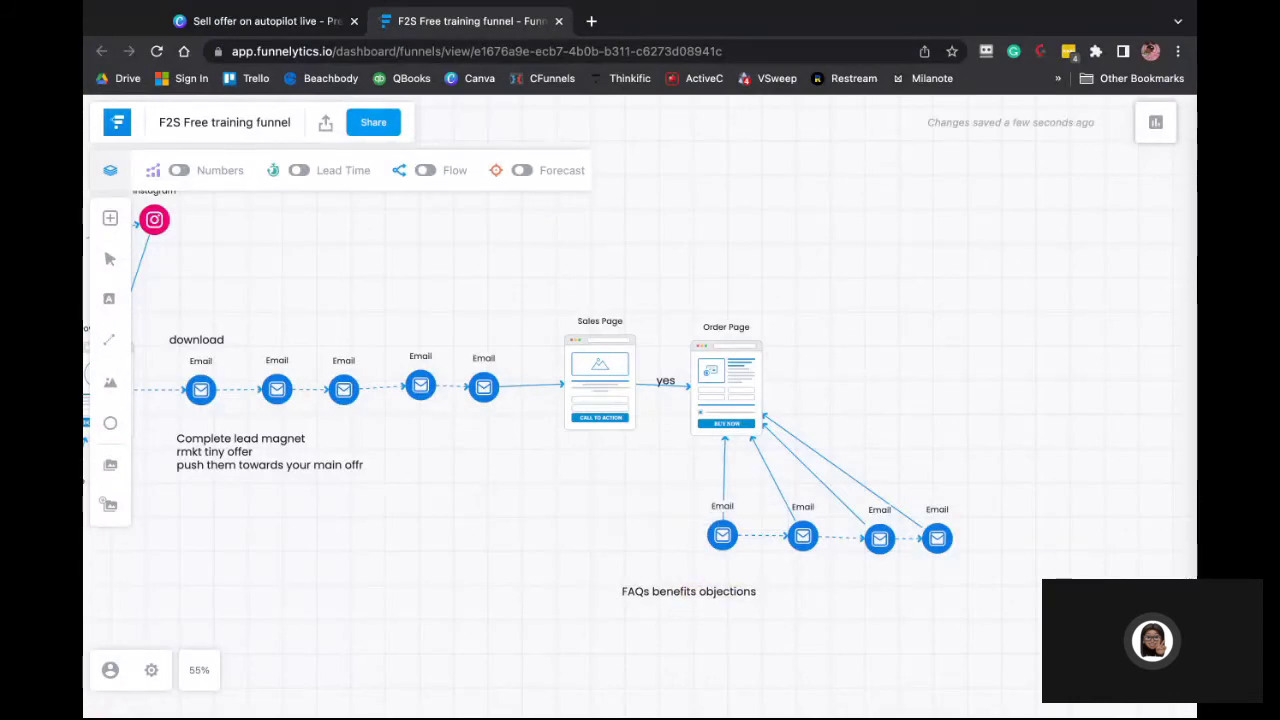